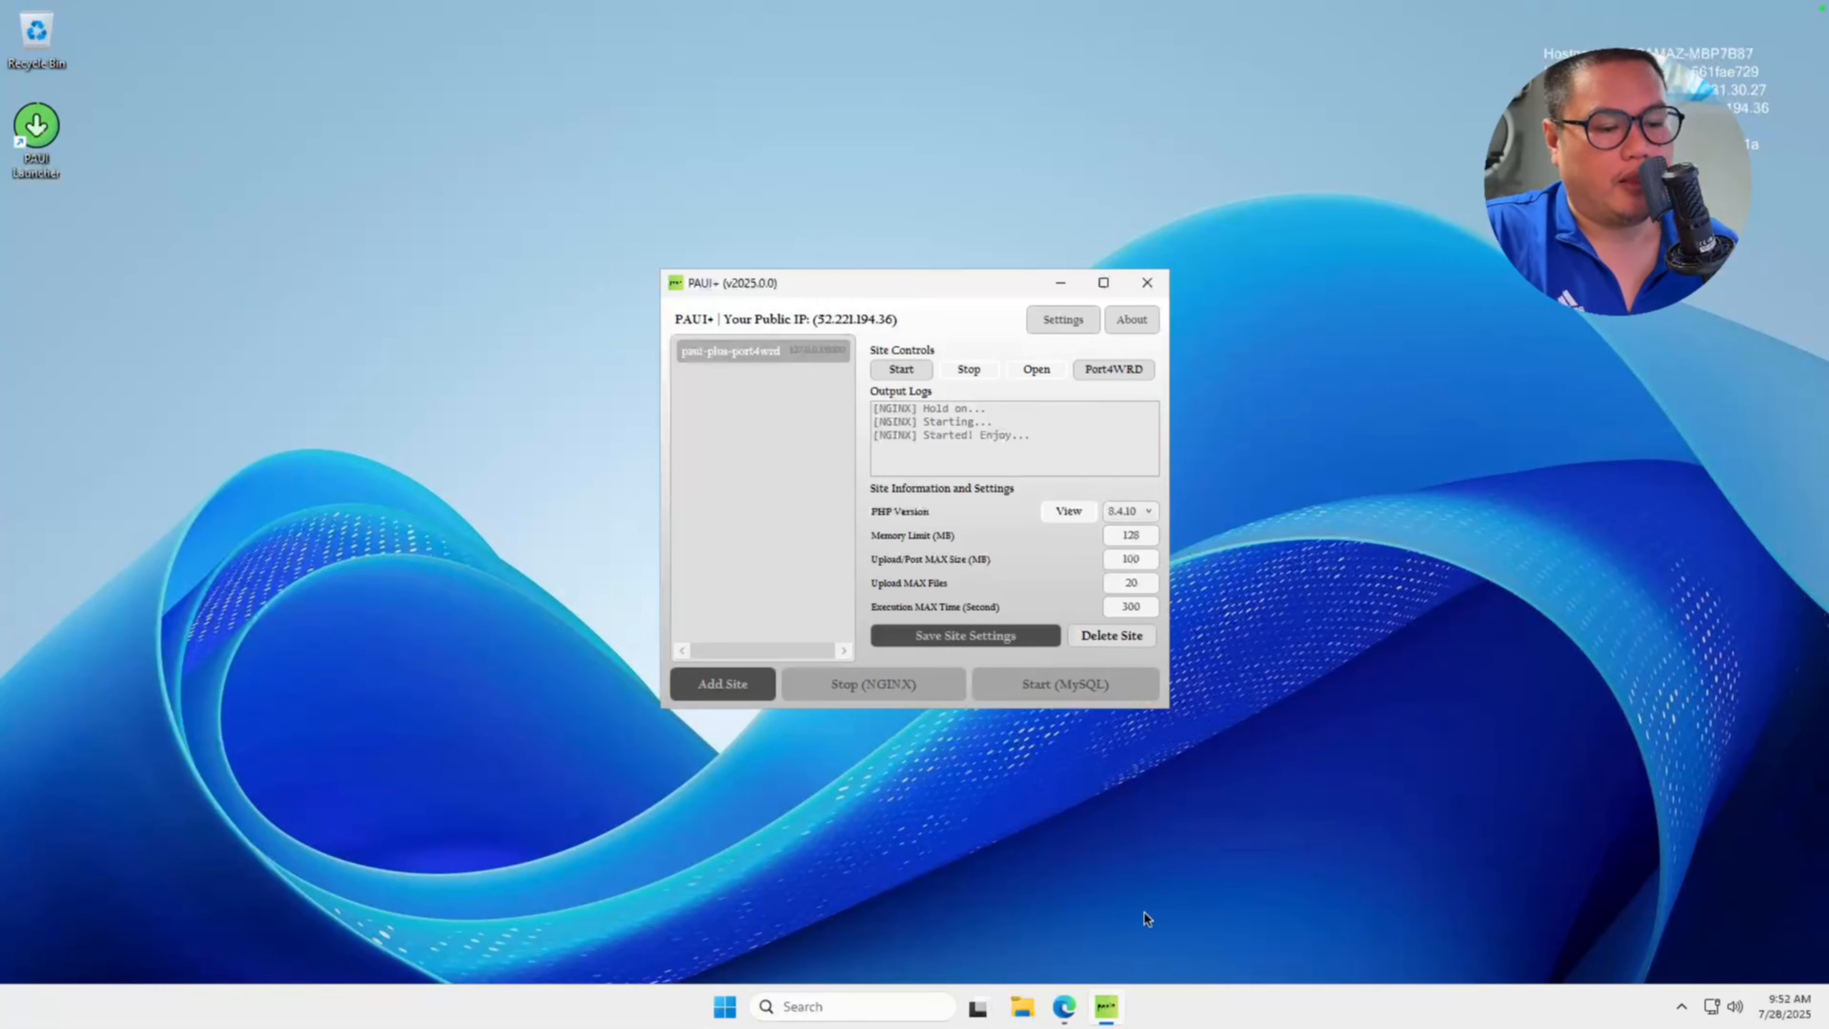
Open the PAUI+ website's download page and read the production setup requirements and Windows Server preparation steps.
{"action": "left_click", "coordinate": [1072, 1005]}
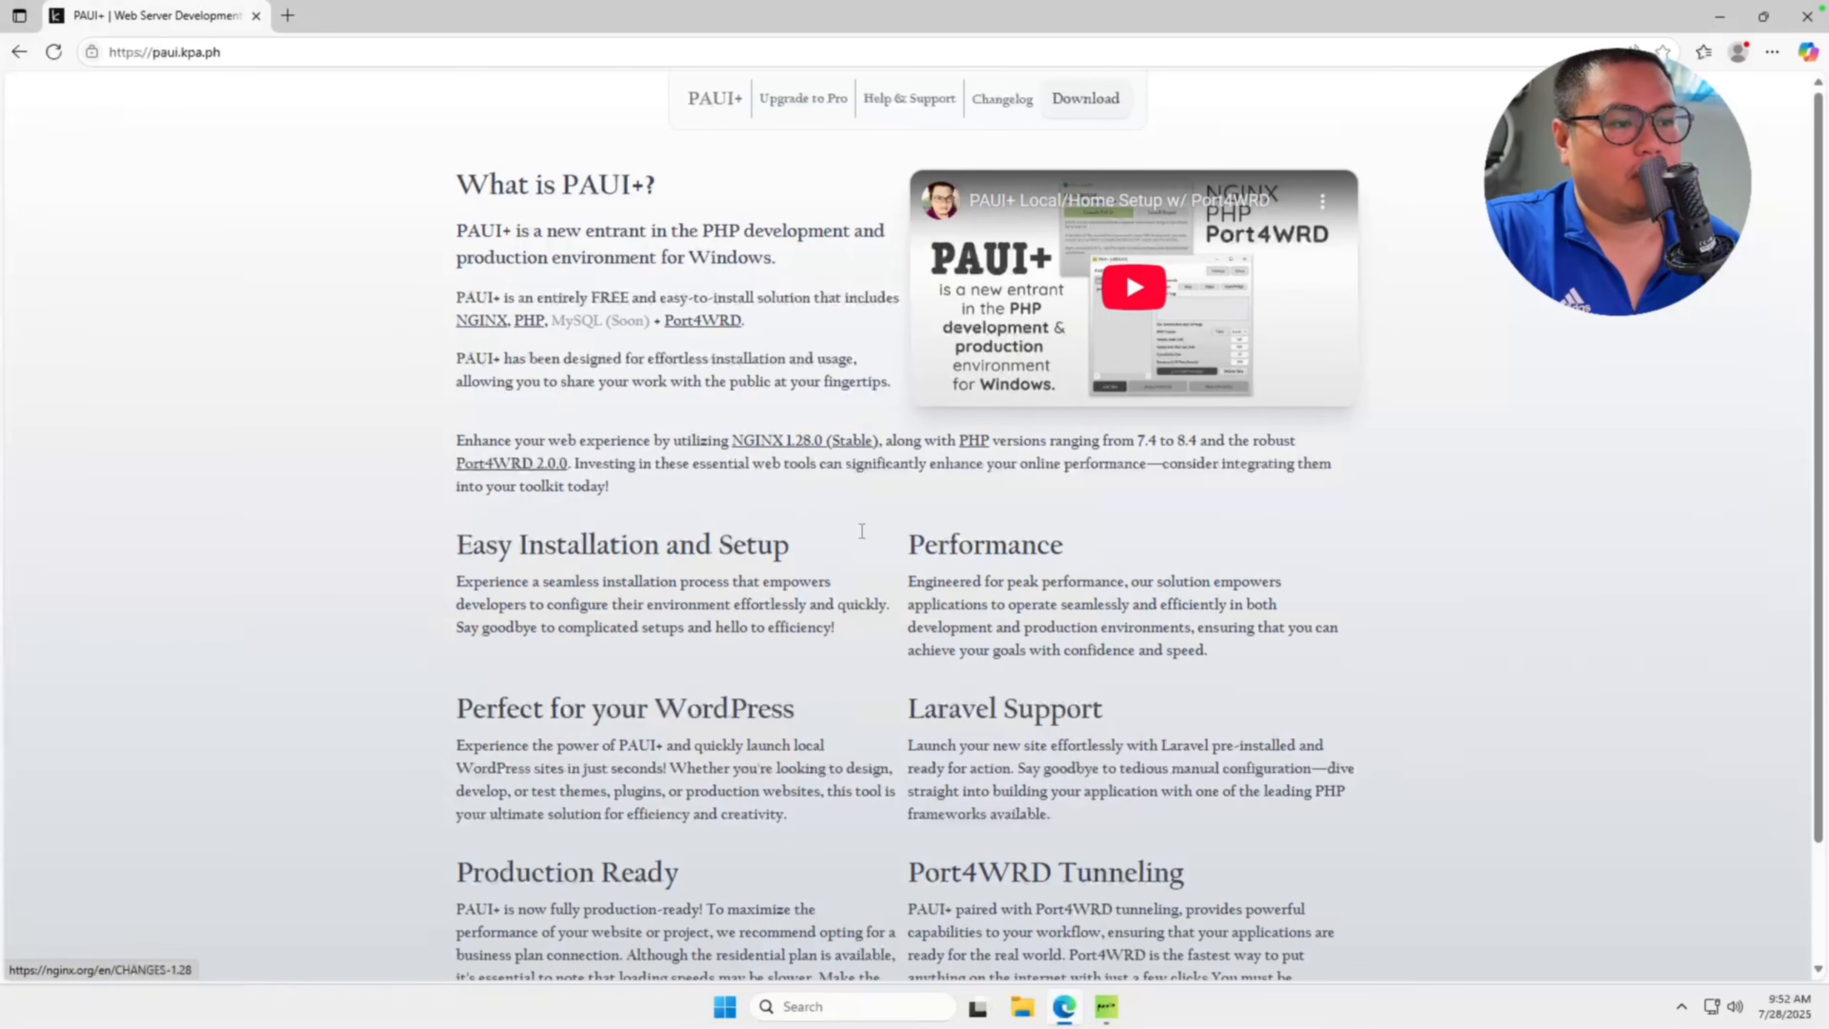
{"action": "left_click", "coordinate": [1078, 114]}
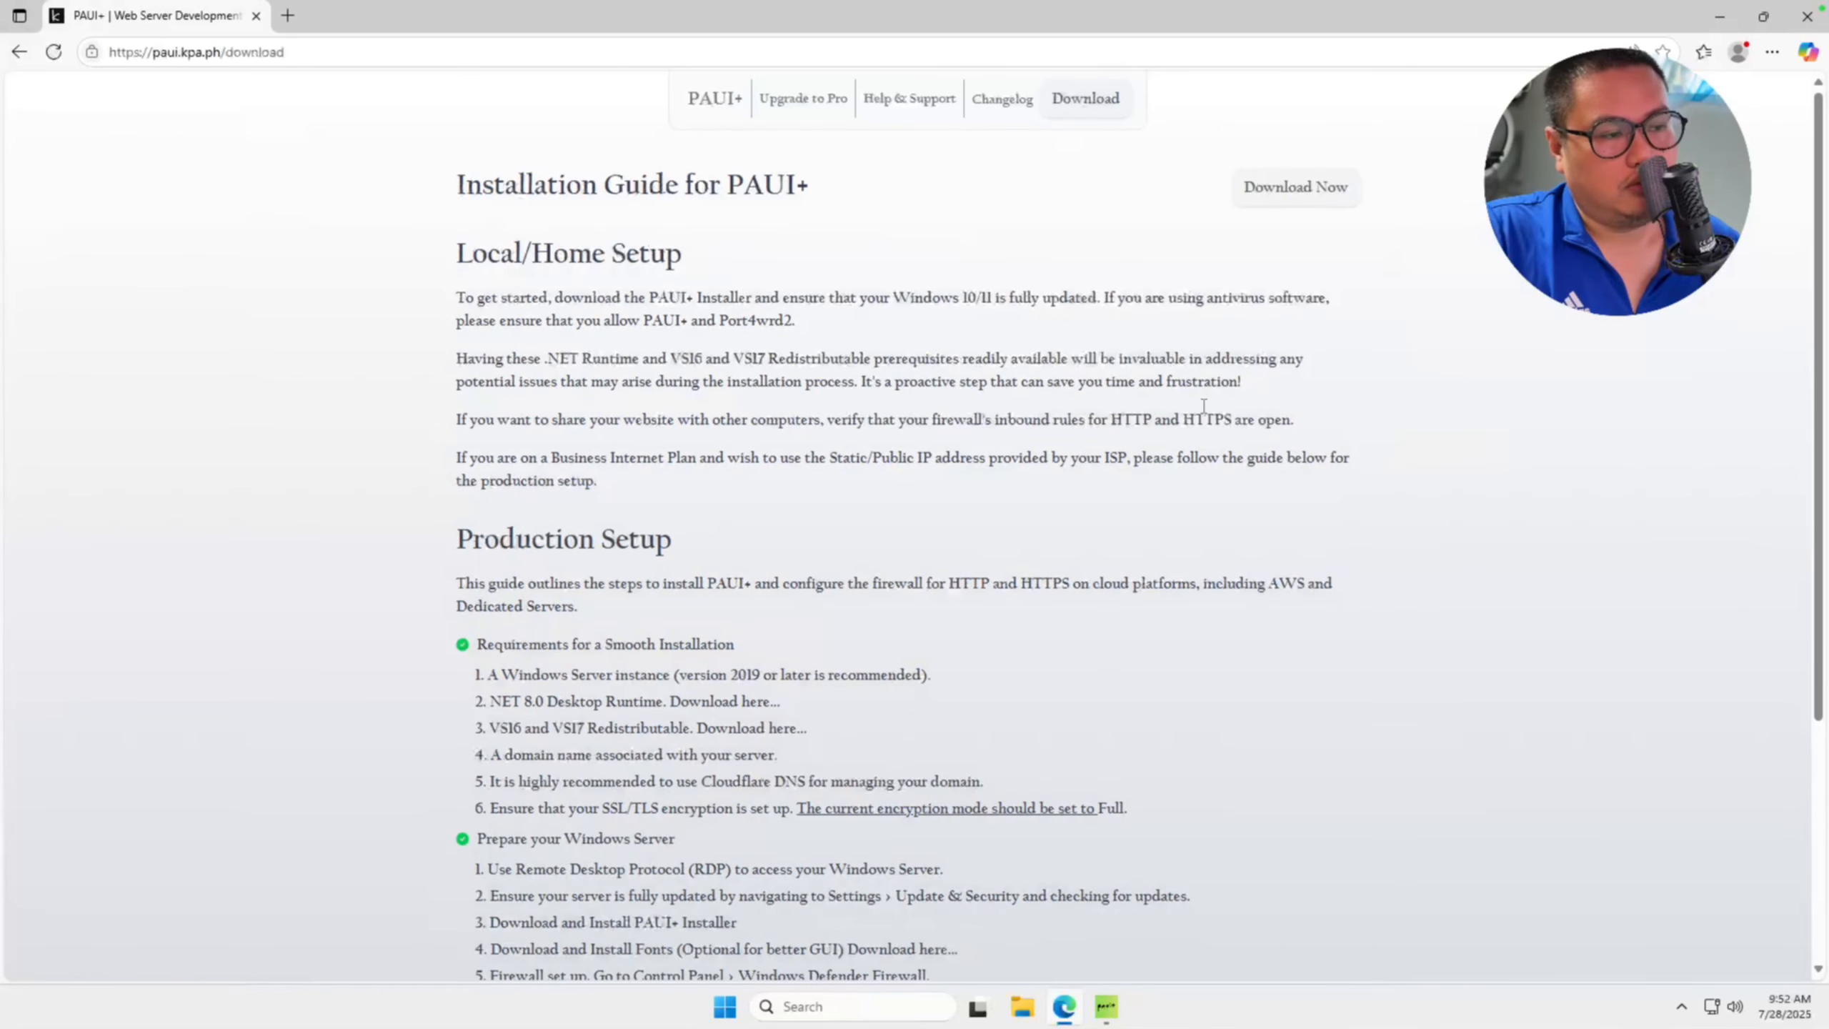
{"action": "scroll", "coordinate": [1182, 434], "scroll_direction": "down", "scroll_amount": 1}
{"action": "scroll", "coordinate": [819, 523], "scroll_direction": "down", "scroll_amount": 1}
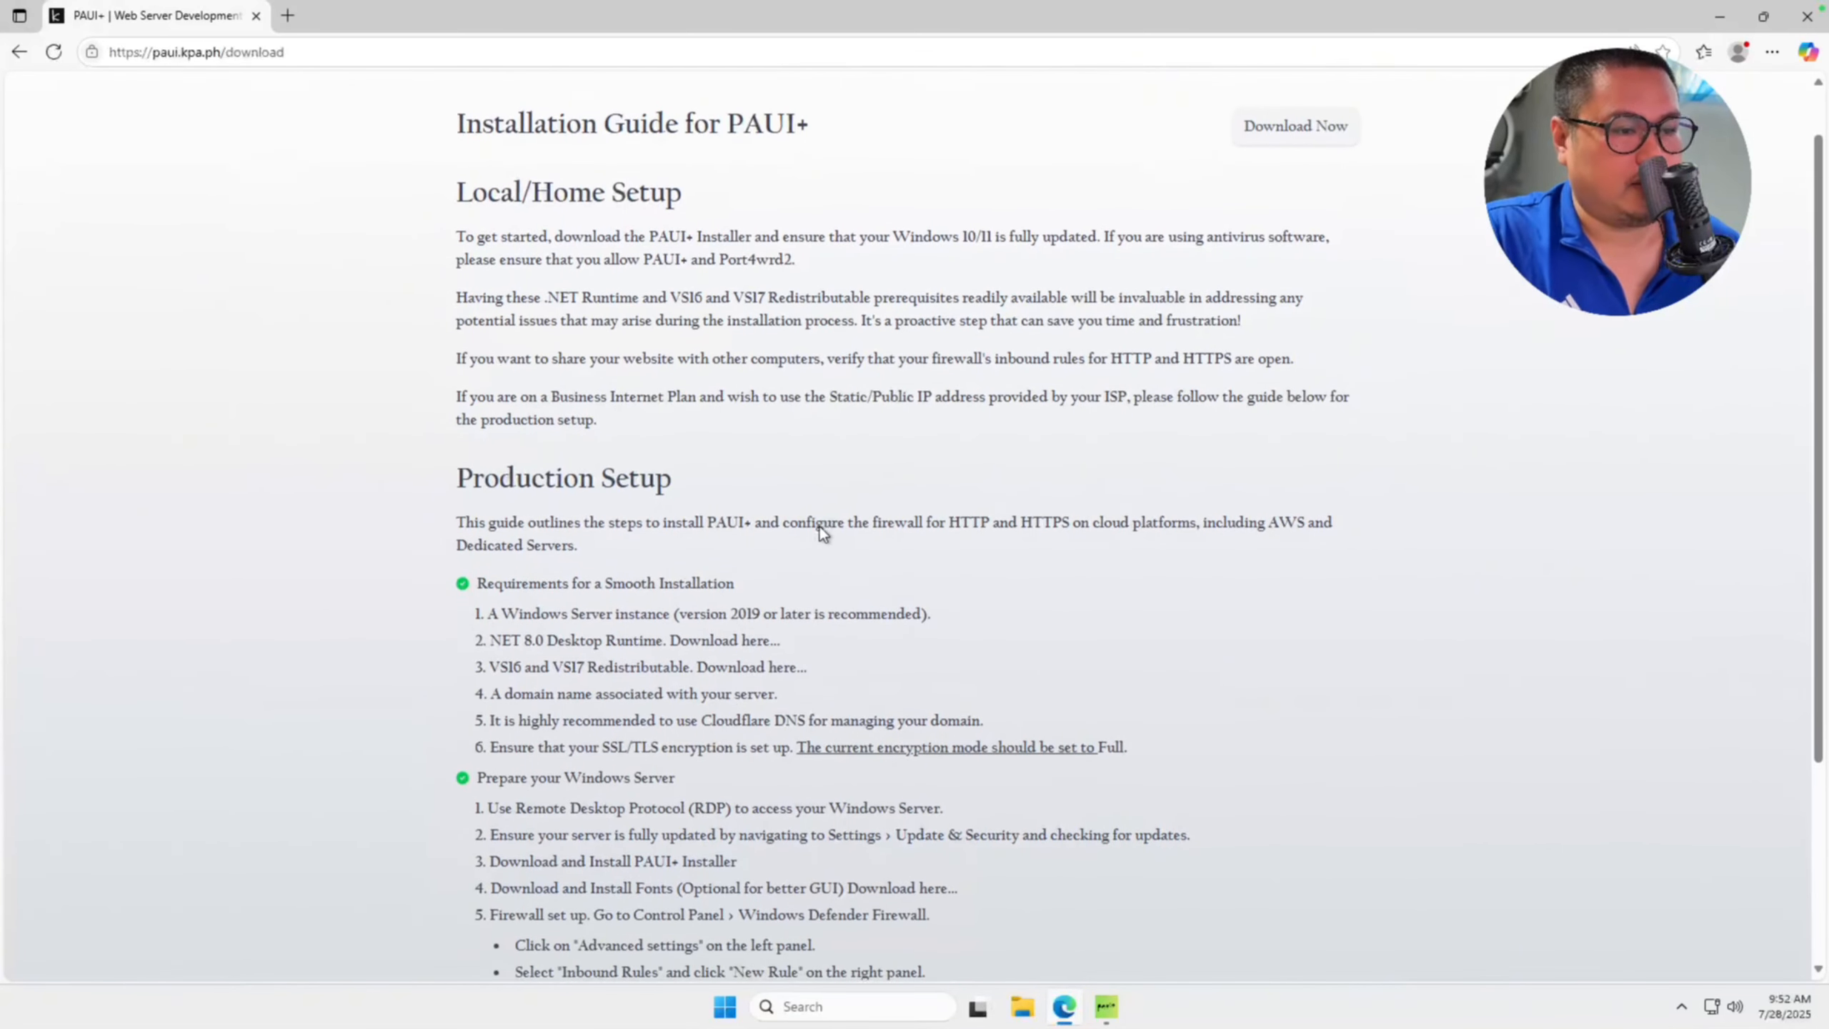
{"action": "scroll", "coordinate": [821, 526], "scroll_direction": "down", "scroll_amount": 1}
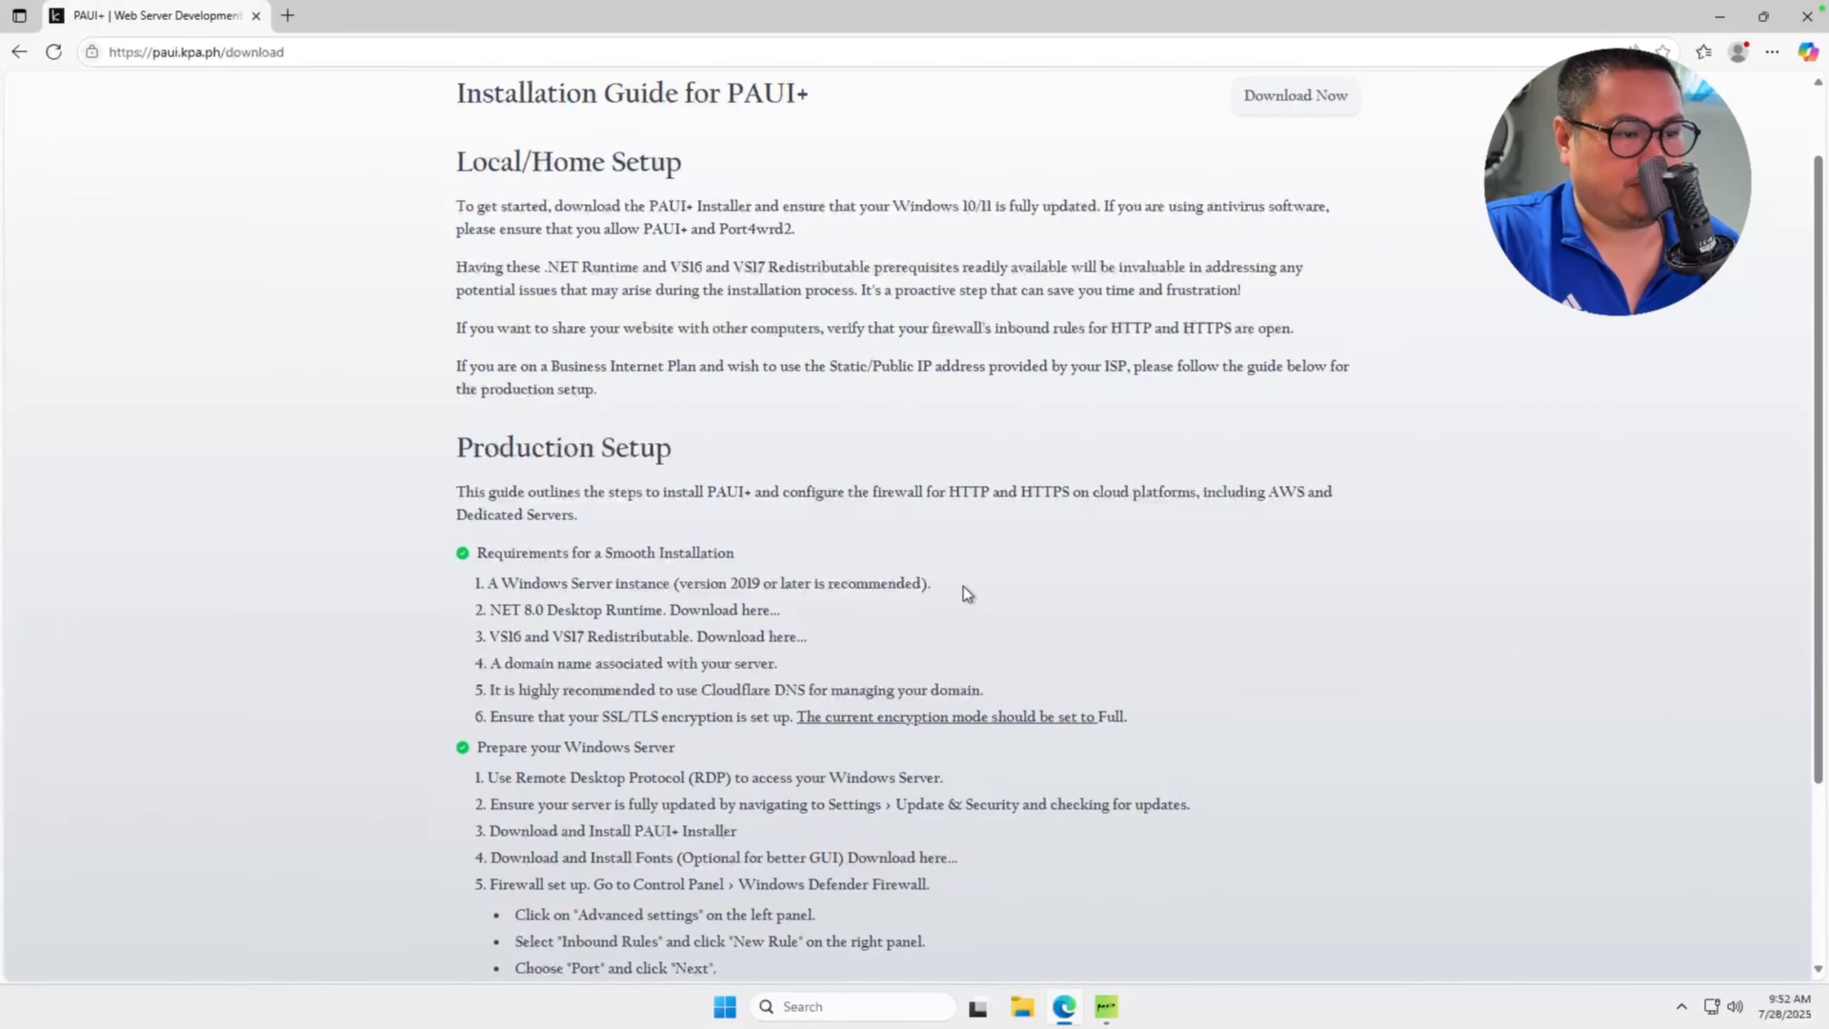
{"action": "scroll", "coordinate": [967, 593], "scroll_direction": "down", "scroll_amount": 1}
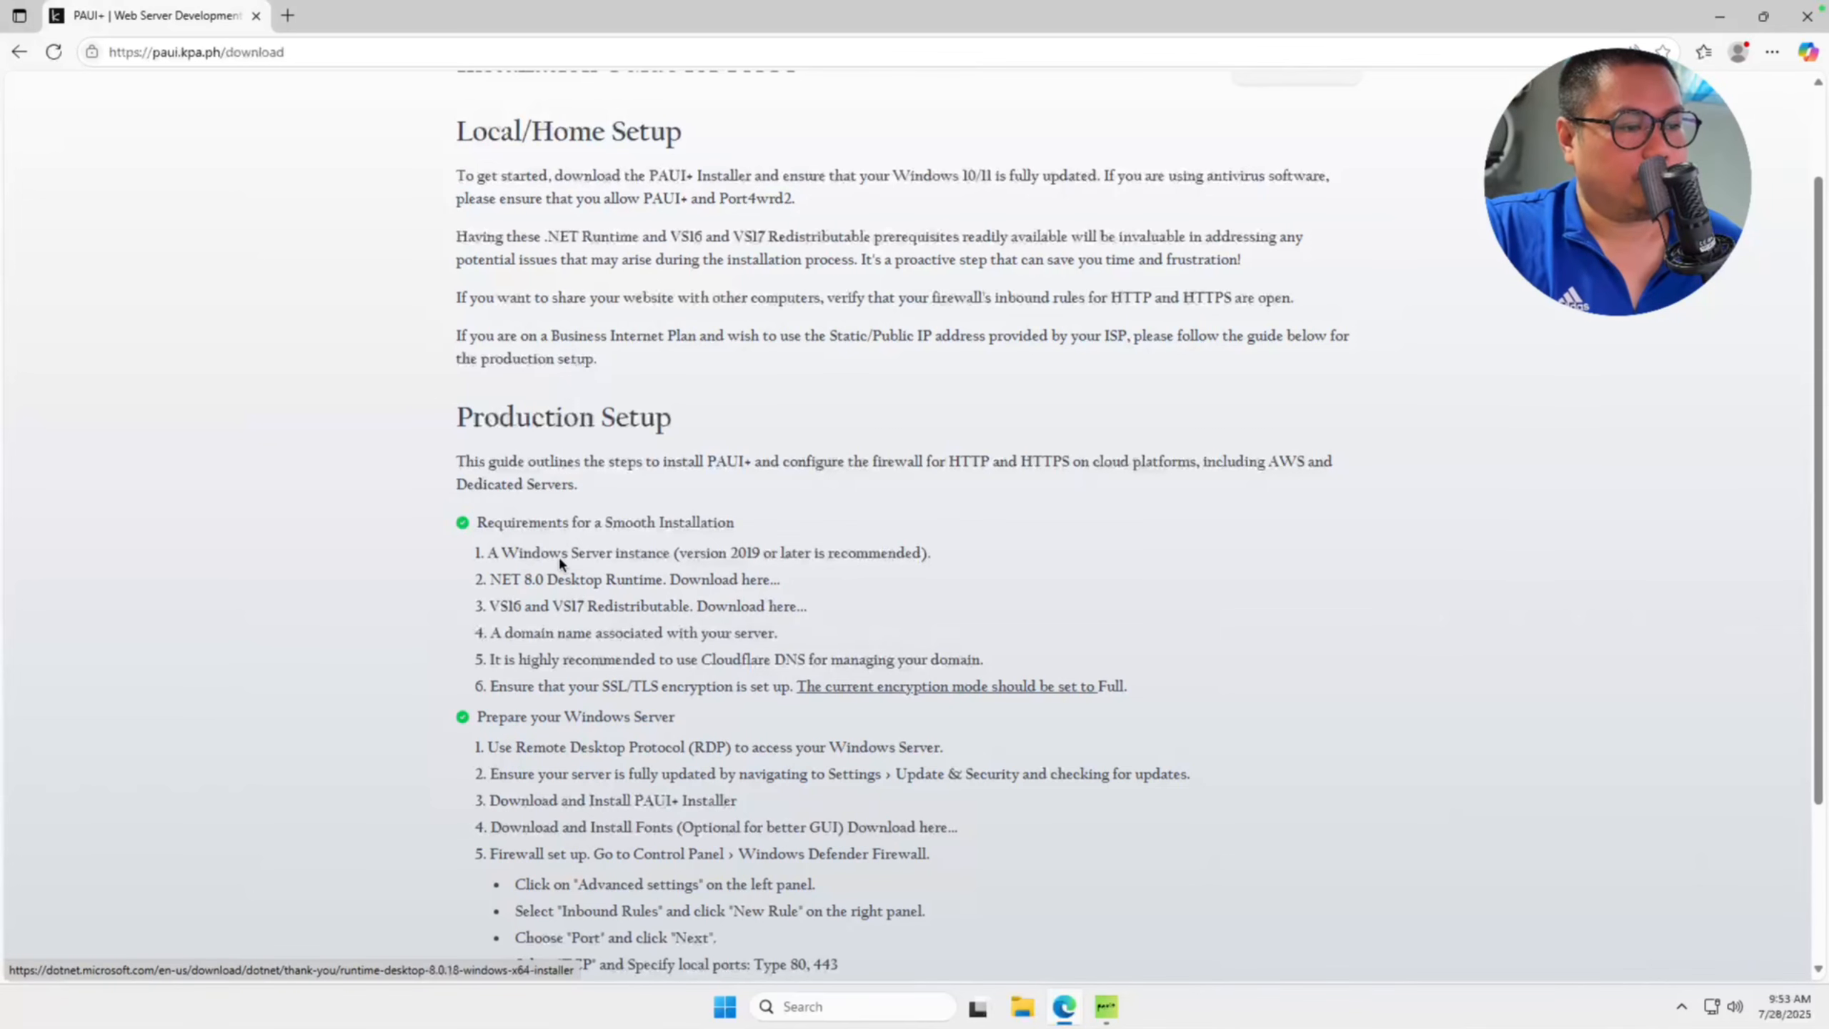
{"action": "scroll", "coordinate": [728, 587], "scroll_direction": "down", "scroll_amount": 1}
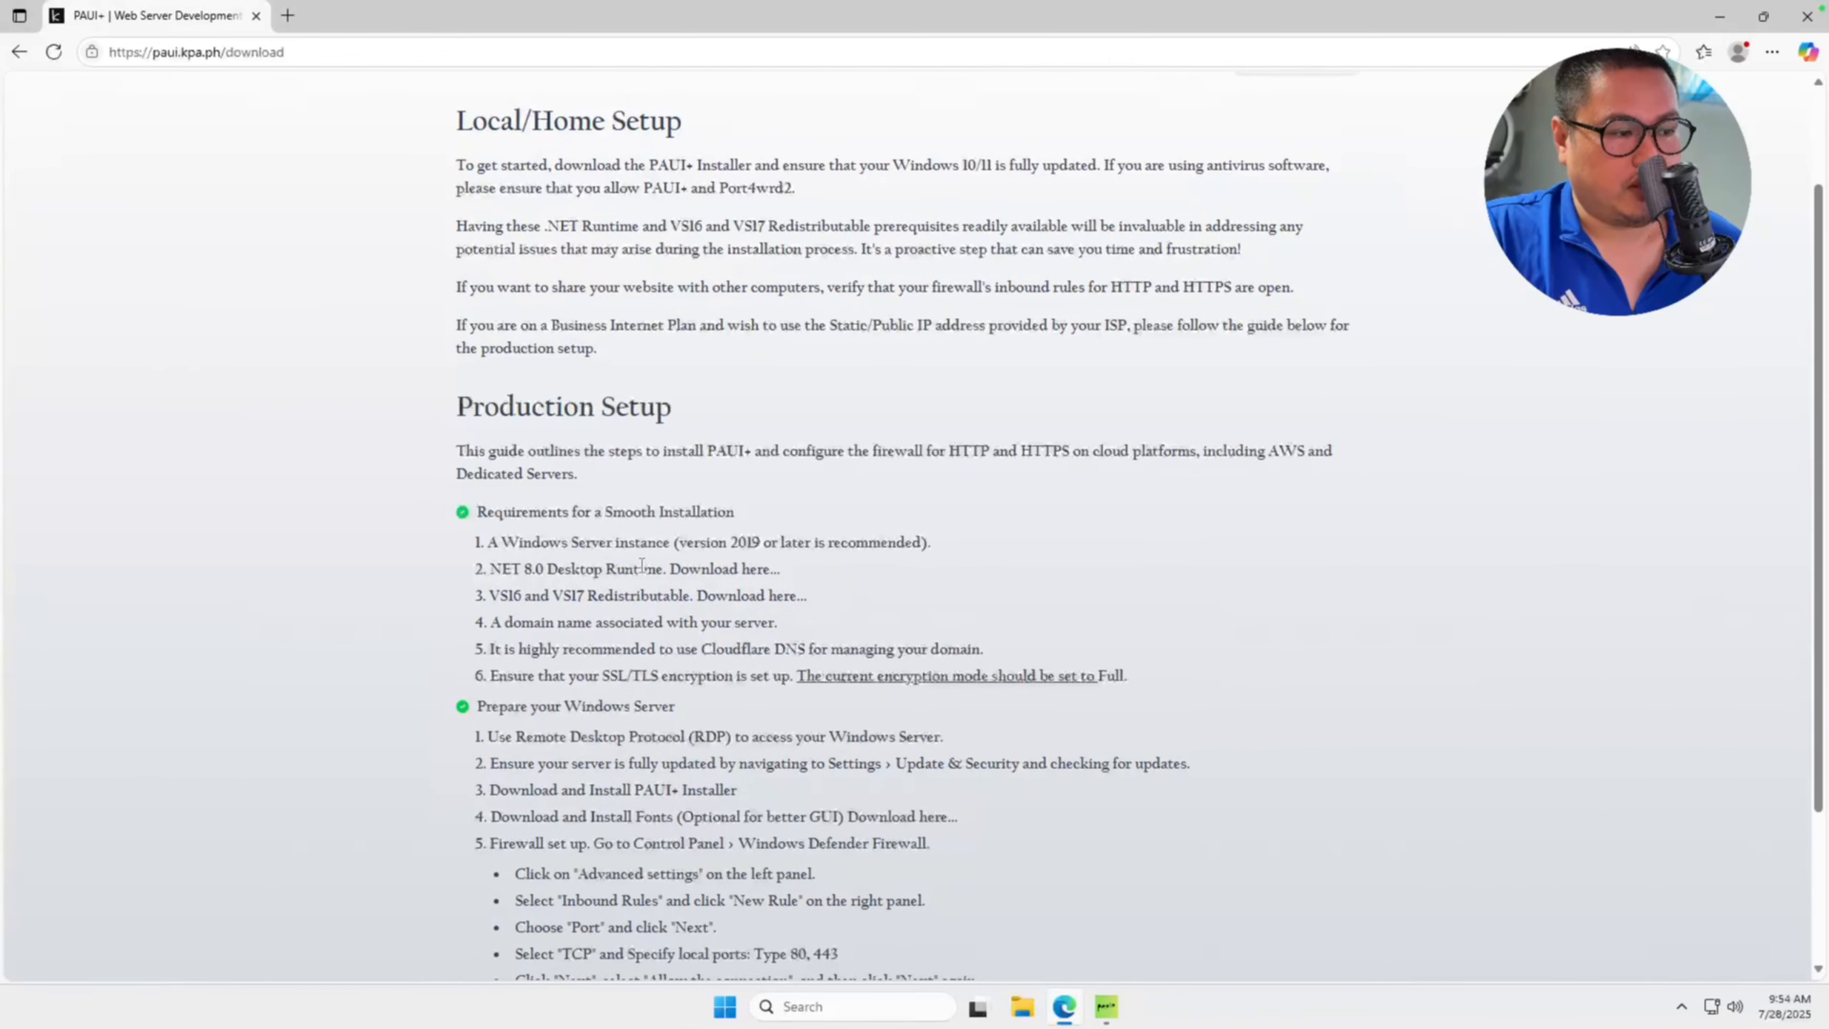
{"action": "left_click_drag", "start_coordinate": [596, 569], "coordinate": [580, 570]}
{"action": "left_click", "coordinate": [569, 603]}
{"action": "scroll", "coordinate": [756, 649], "scroll_direction": "down", "scroll_amount": 2}
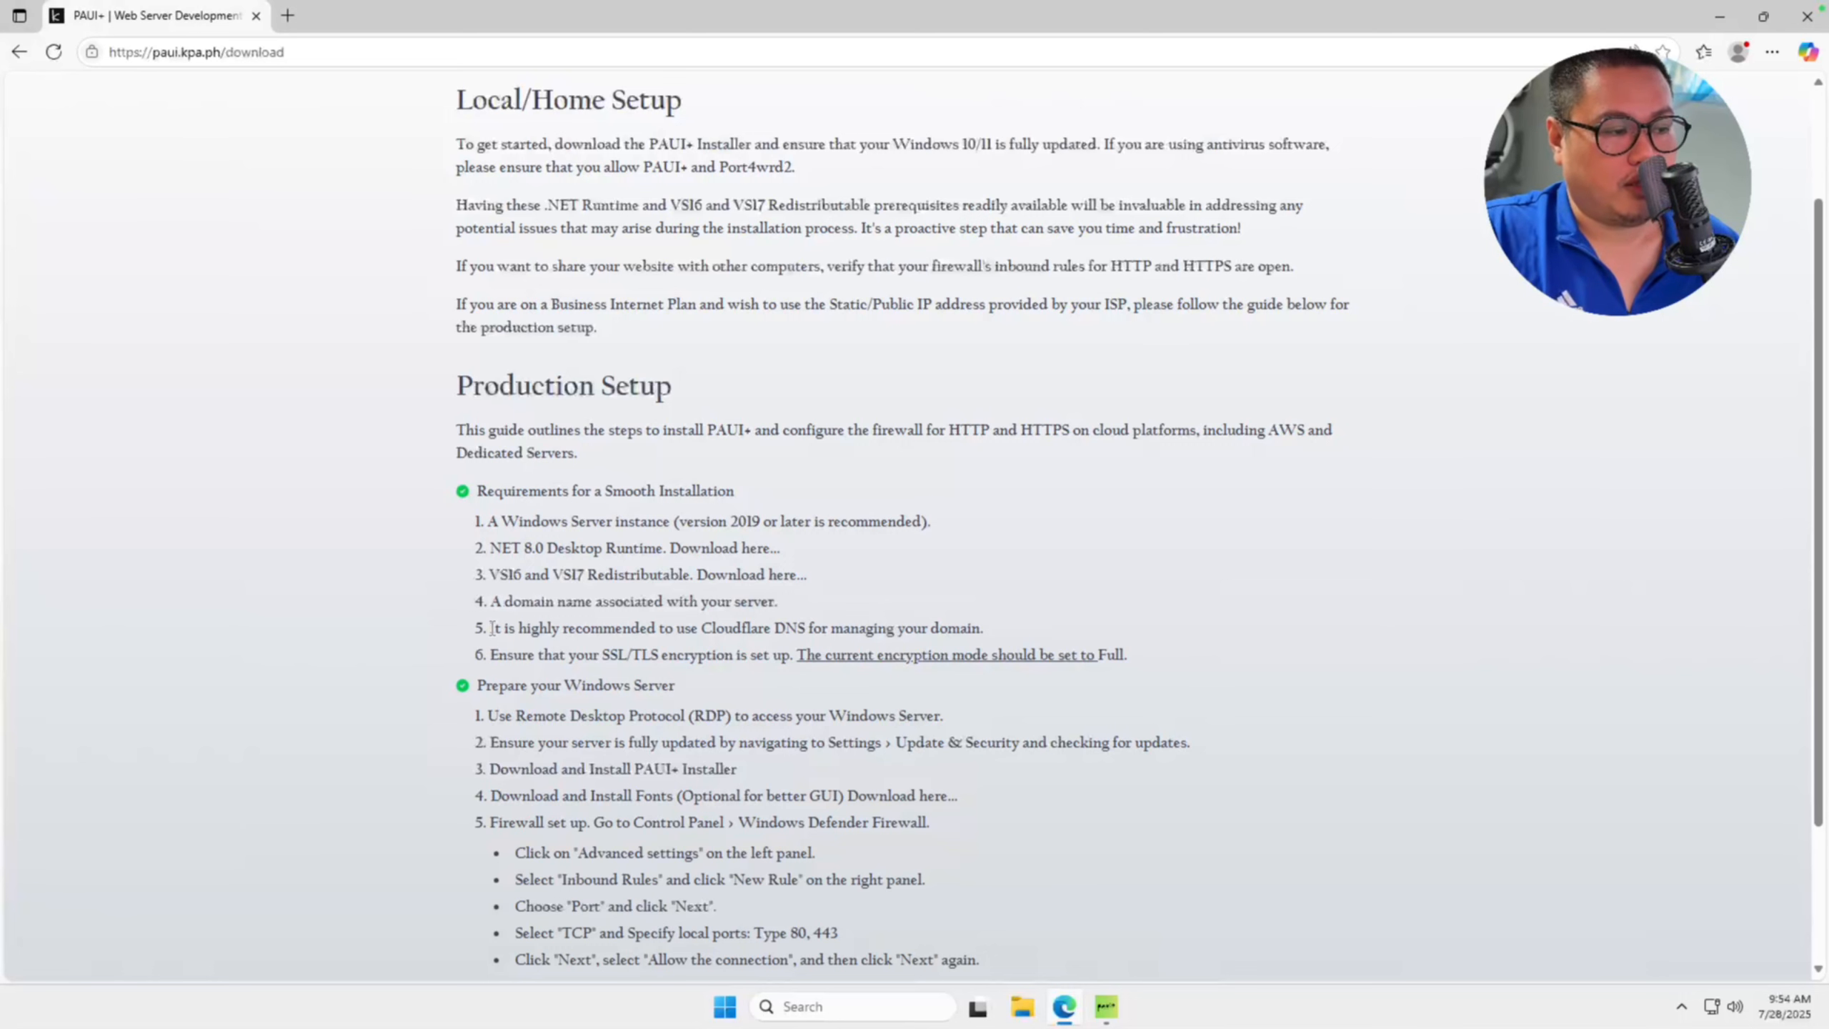
{"action": "left_click_drag", "start_coordinate": [492, 628], "coordinate": [1198, 647]}
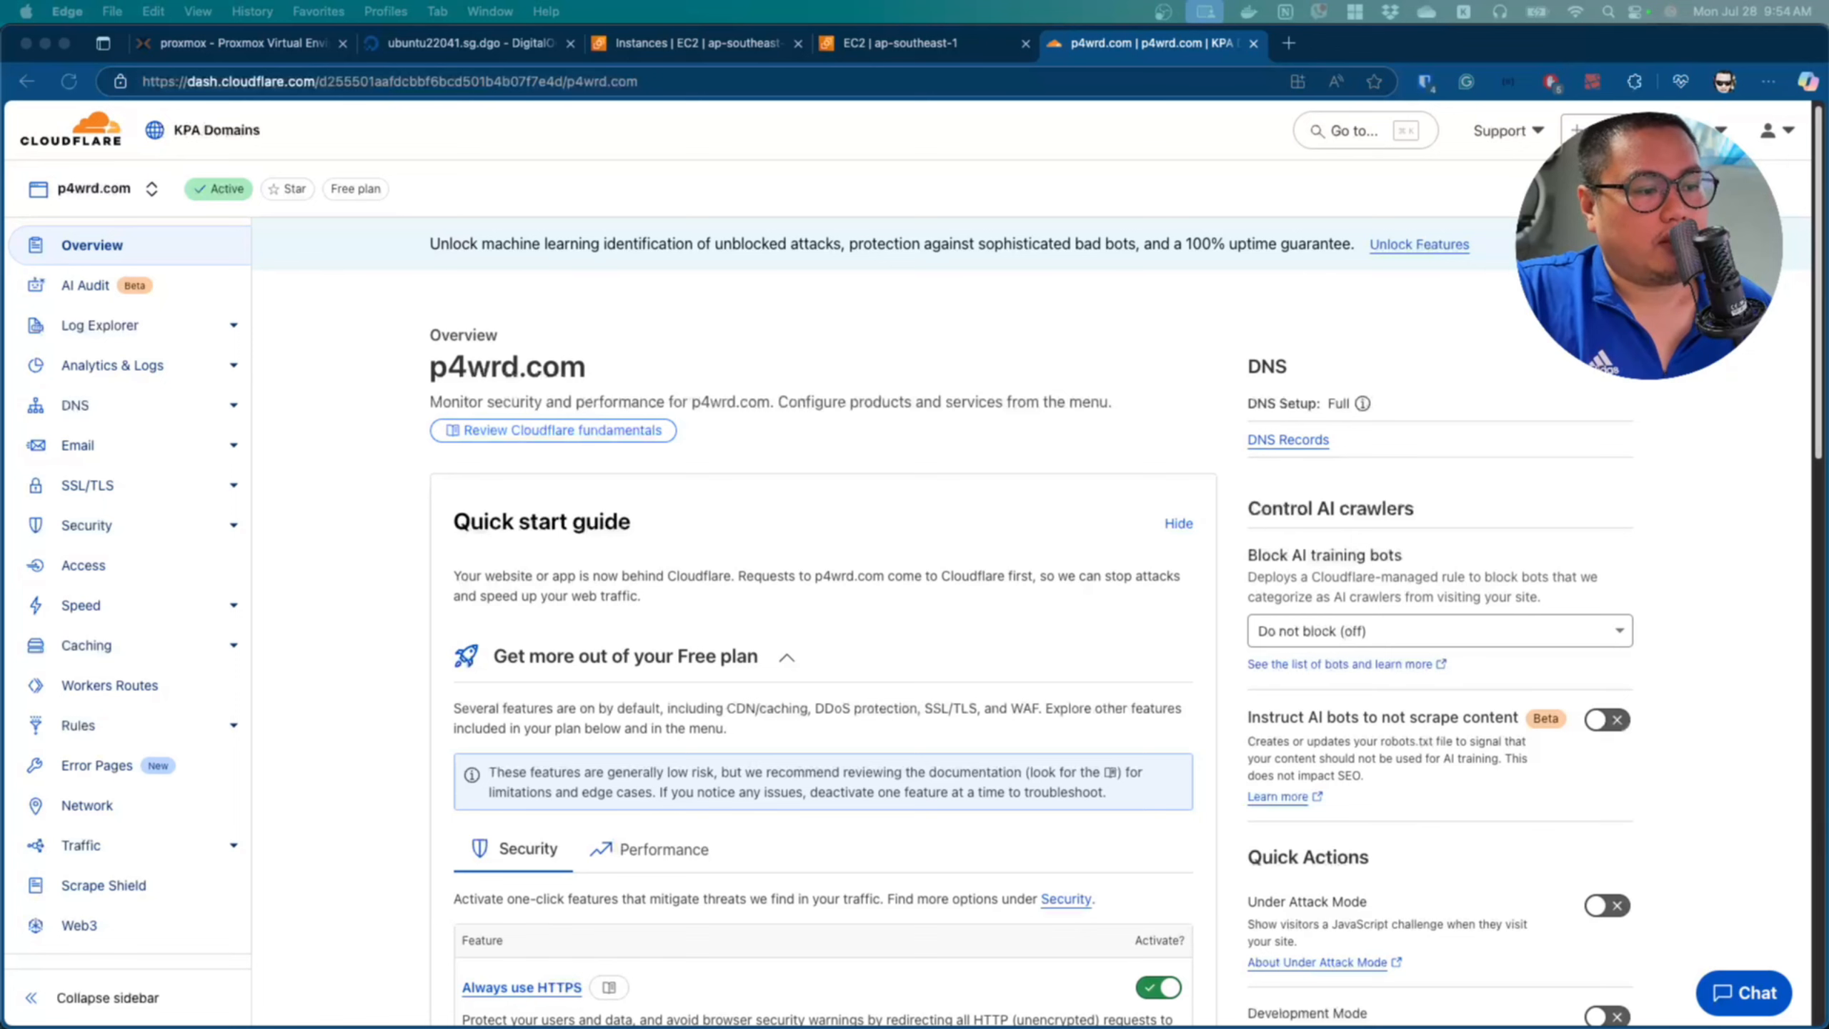
Review the p4wrd.com SSL/TLS encryption mode settings in the Cloudflare dashboard.
{"action": "scroll", "coordinate": [917, 635], "scroll_direction": "down", "scroll_amount": 1}
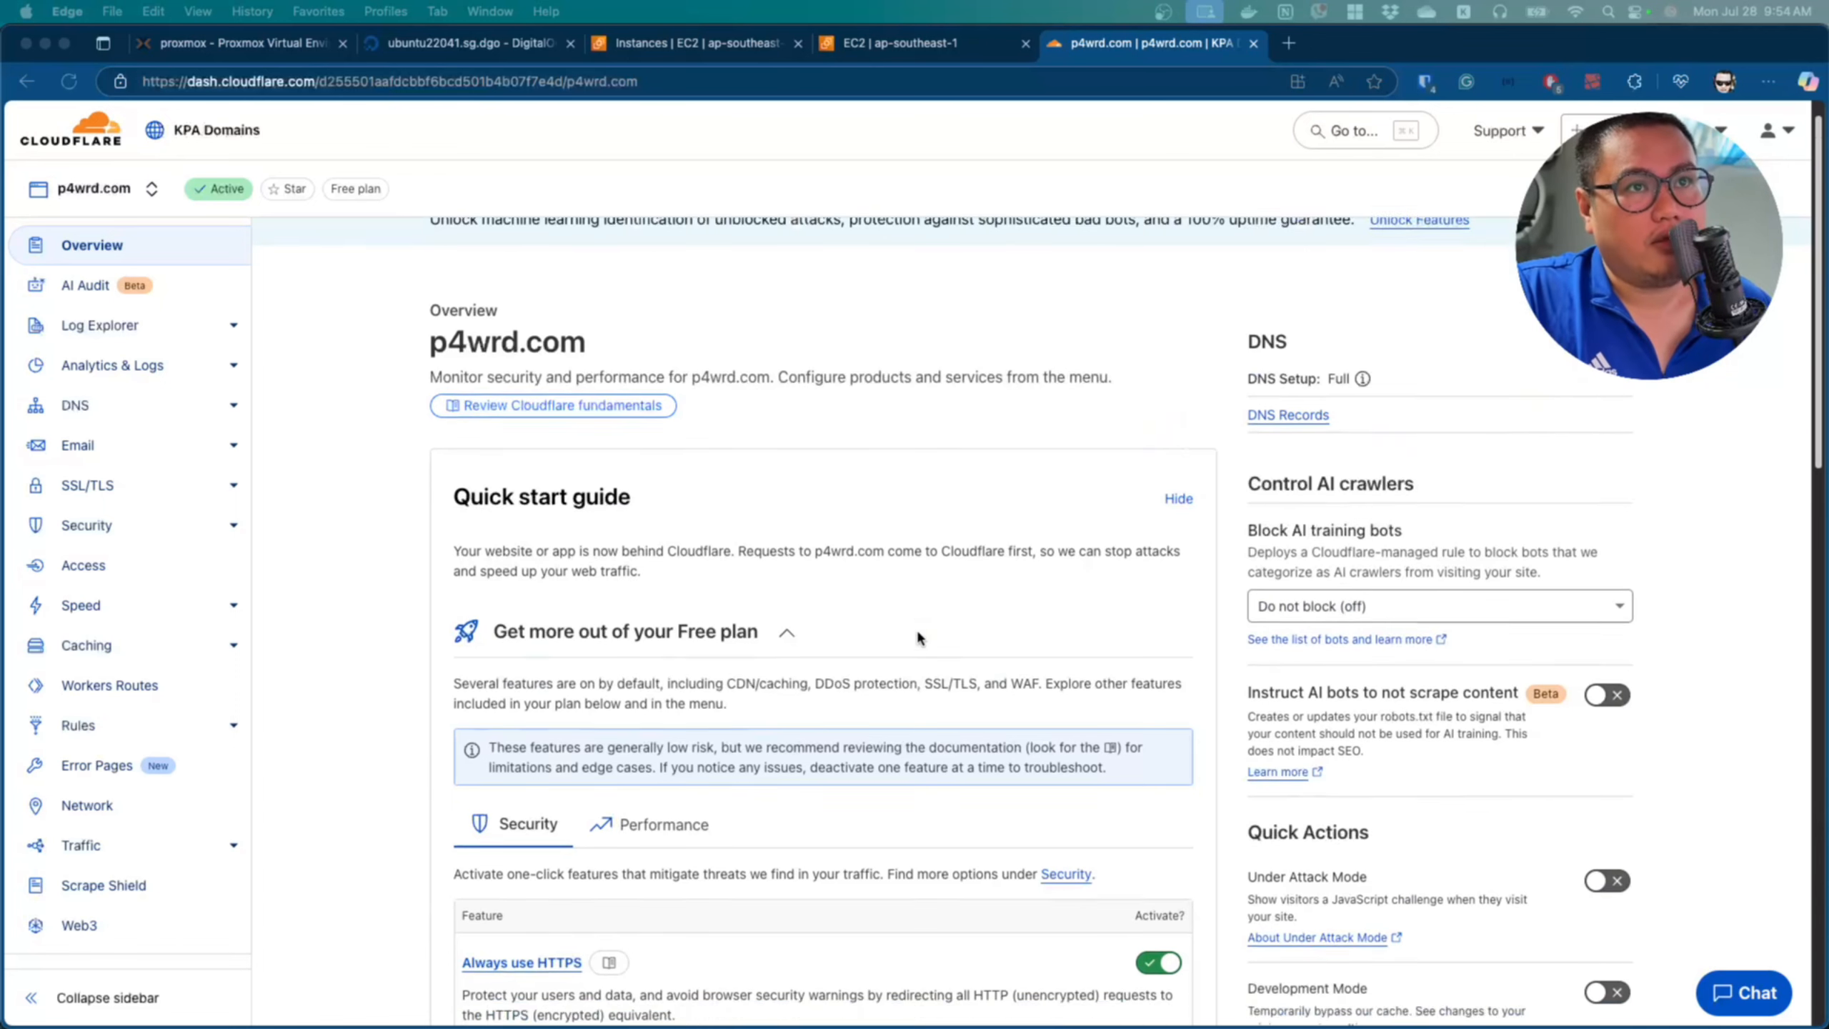
{"action": "scroll", "coordinate": [916, 635], "scroll_direction": "down", "scroll_amount": 5}
{"action": "scroll", "coordinate": [916, 635], "scroll_direction": "up", "scroll_amount": 6}
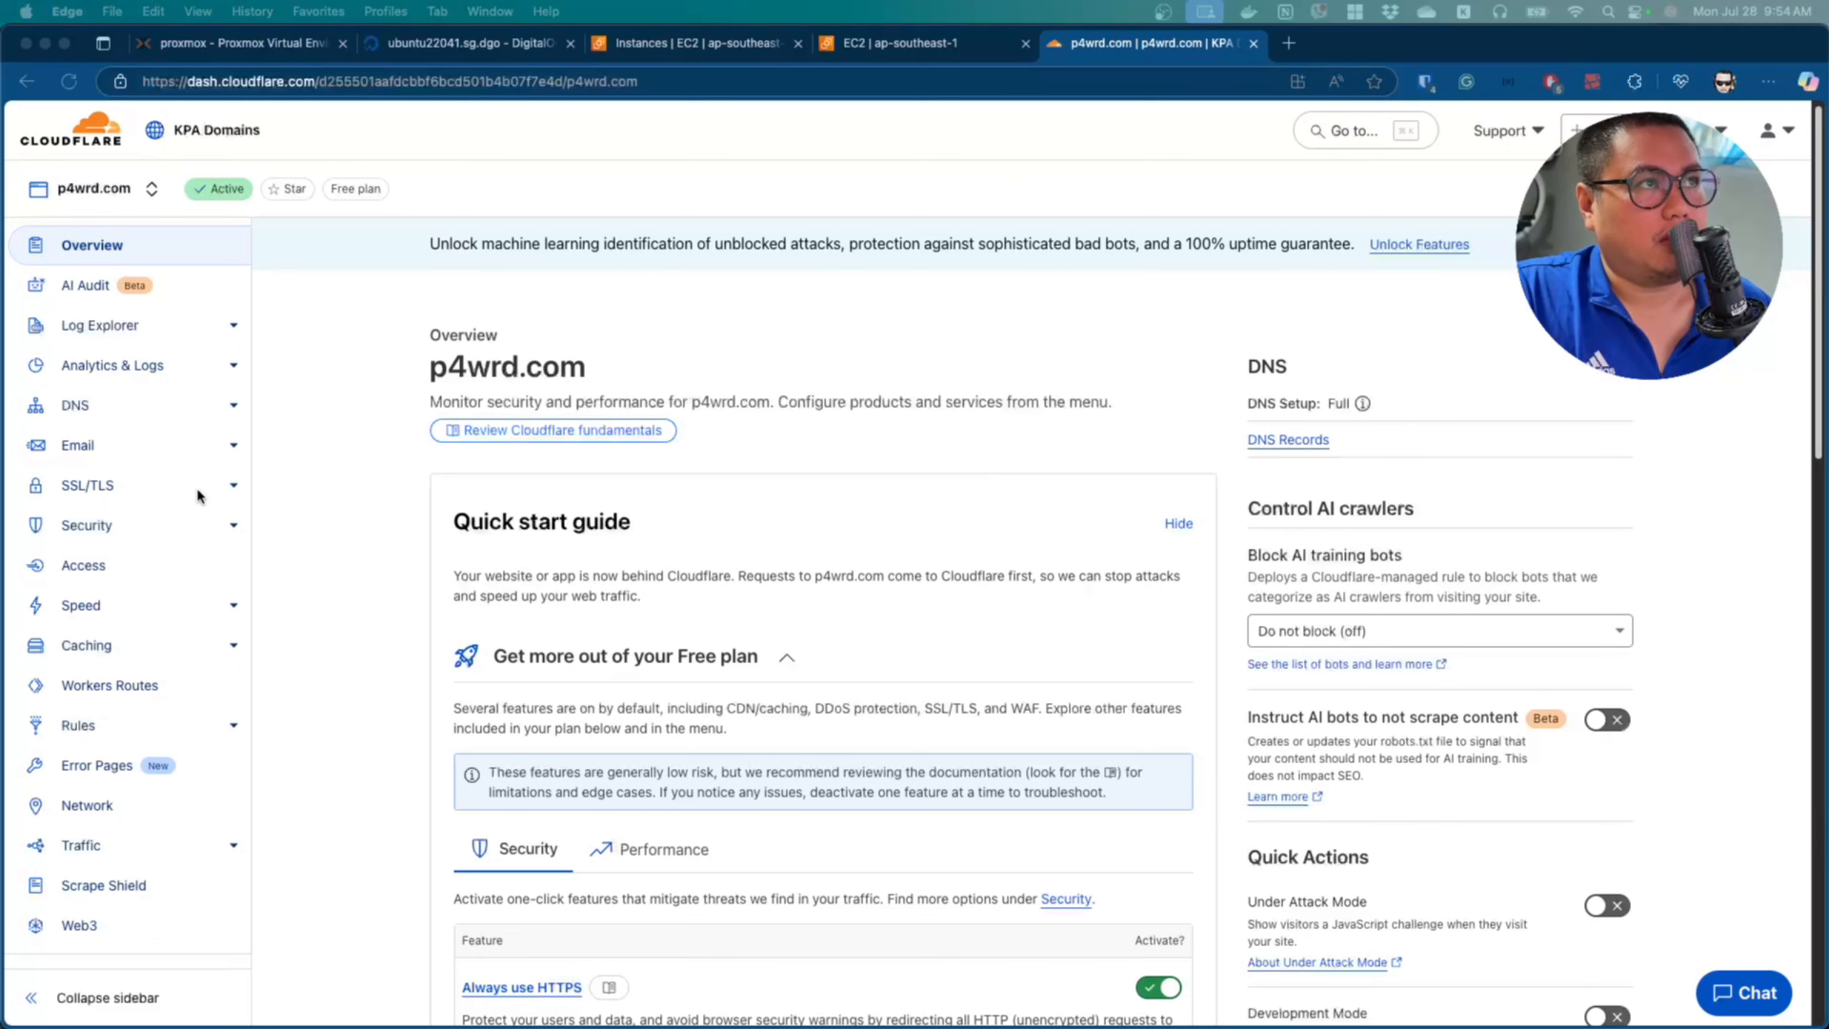
{"action": "left_click", "coordinate": [118, 493]}
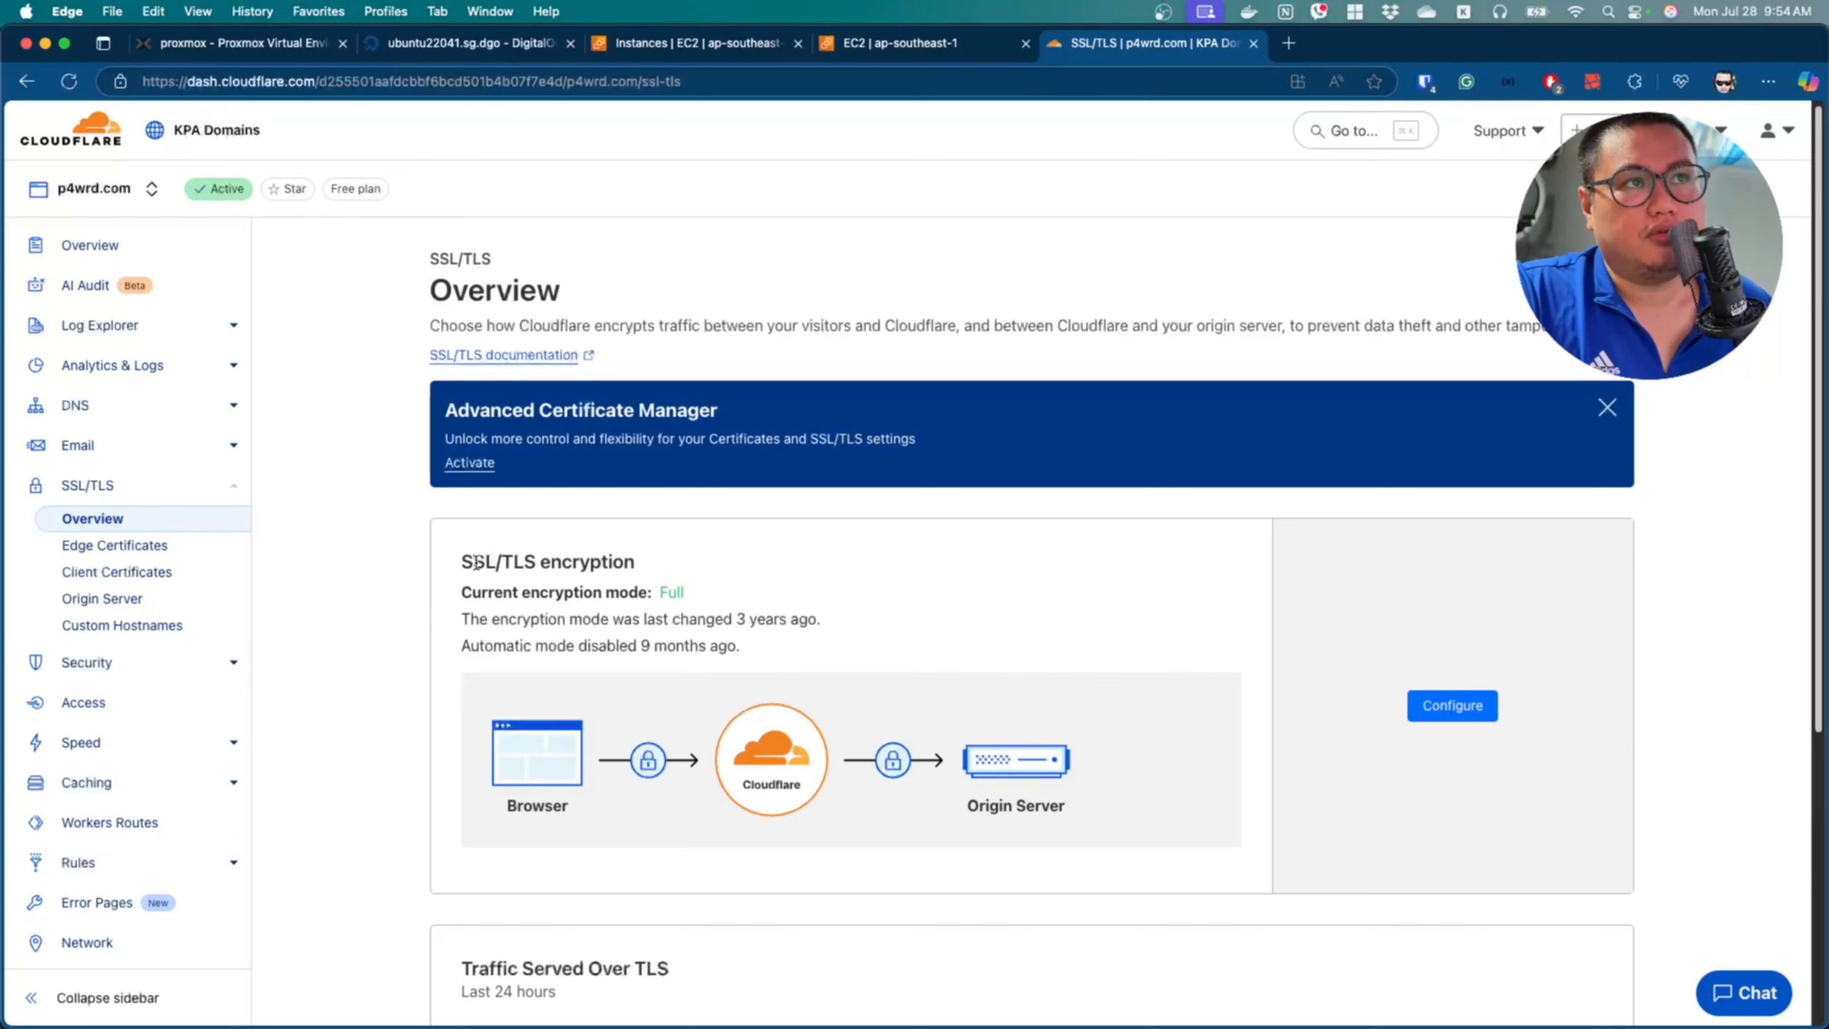
{"action": "double_click", "coordinate": [669, 592]}
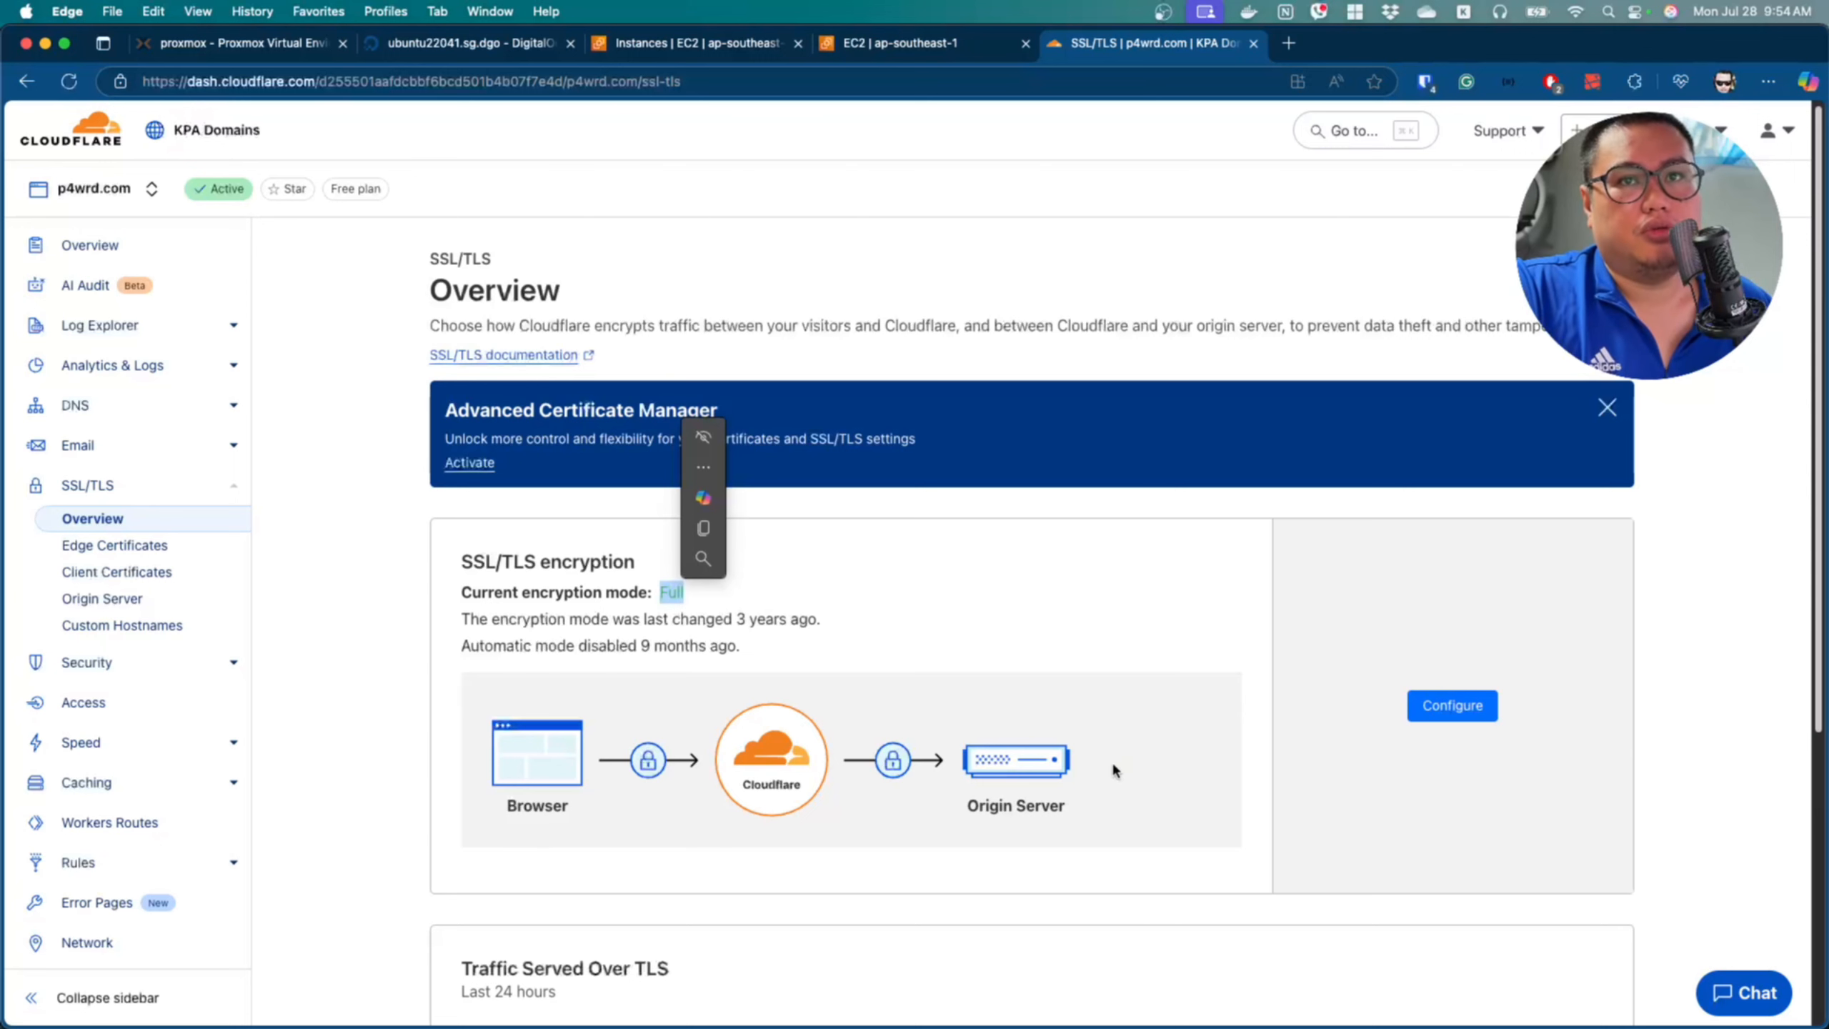
{"action": "left_click", "coordinate": [1450, 706]}
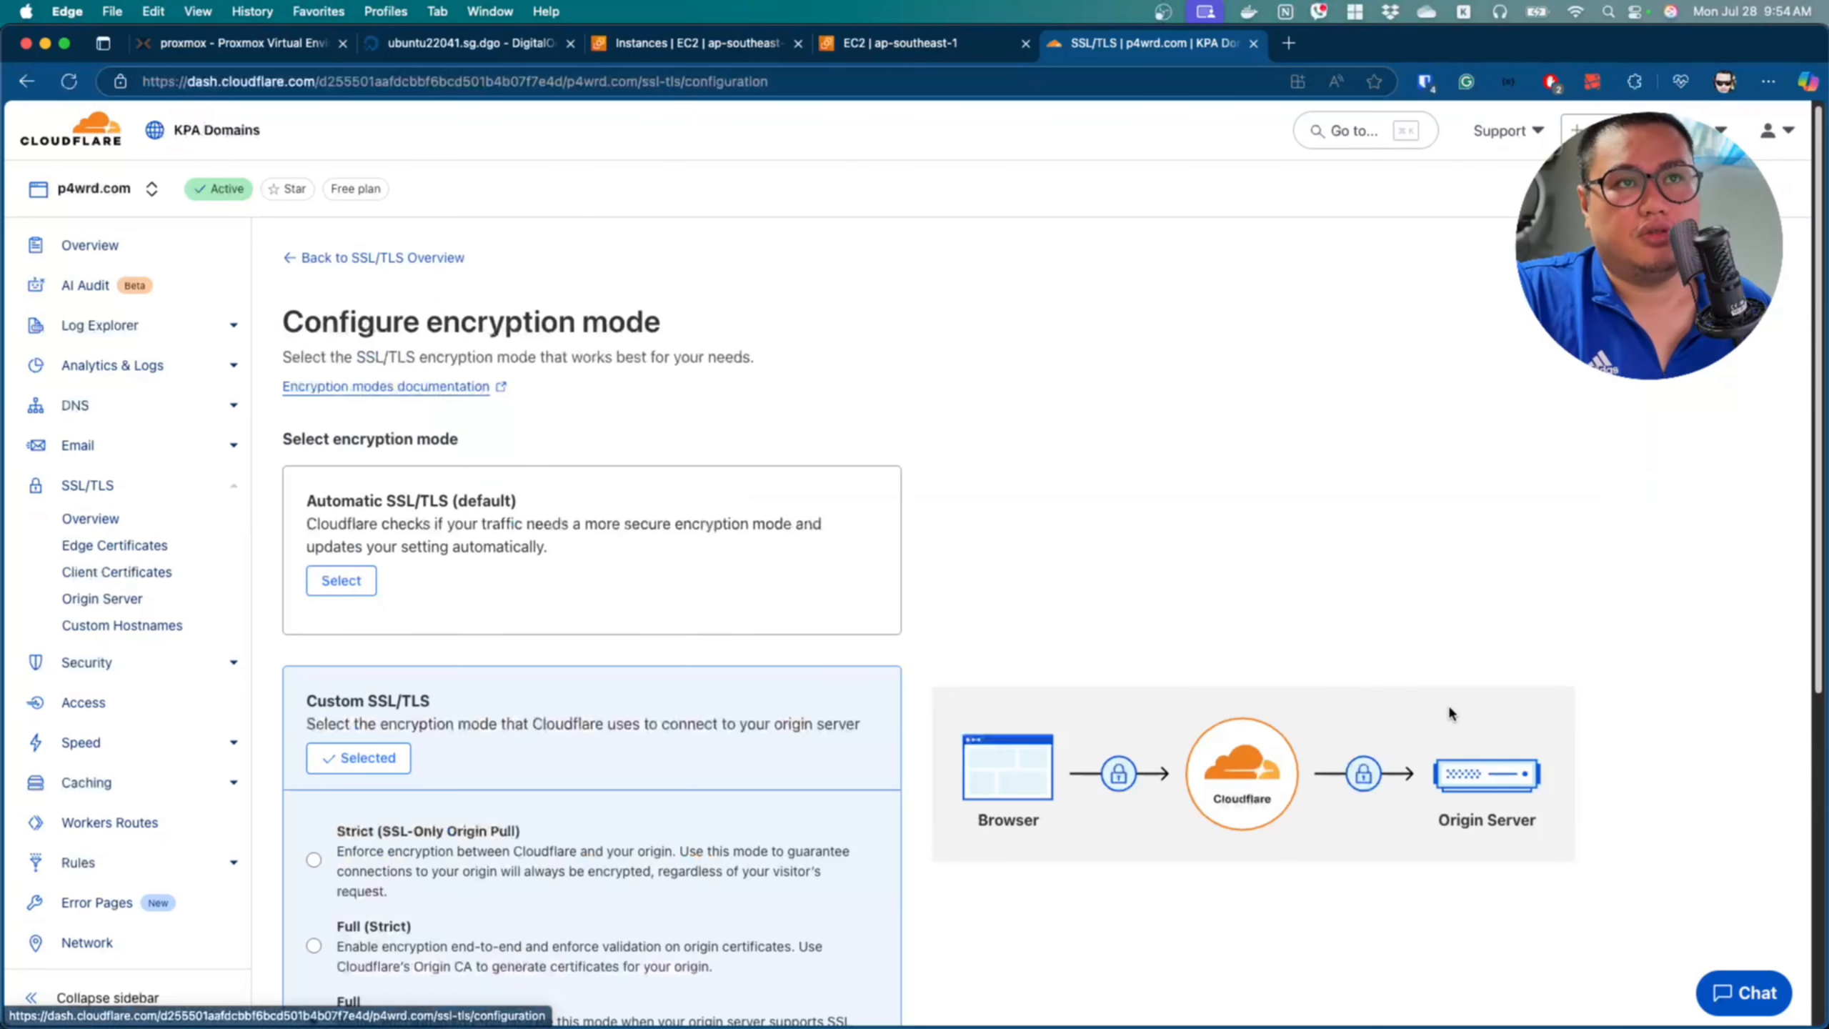
{"action": "scroll", "coordinate": [786, 750], "scroll_direction": "down", "scroll_amount": 2}
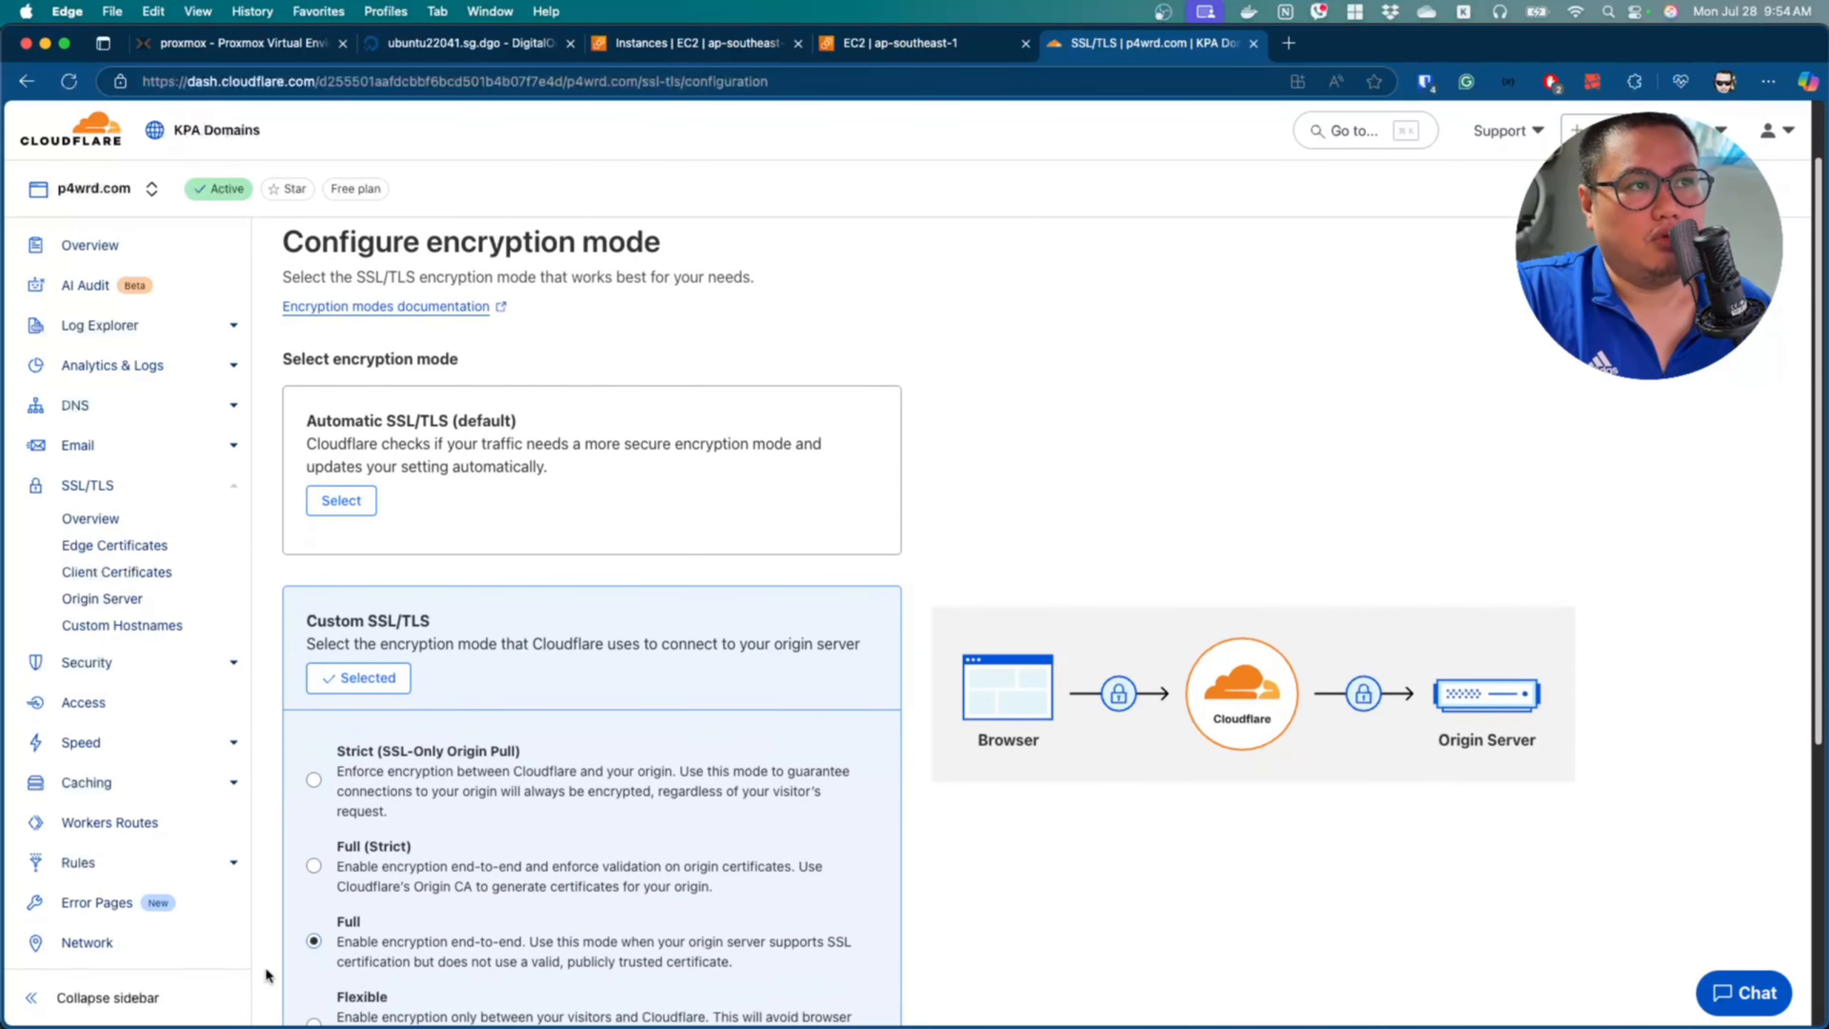
{"action": "scroll", "coordinate": [432, 949], "scroll_direction": "down", "scroll_amount": 1}
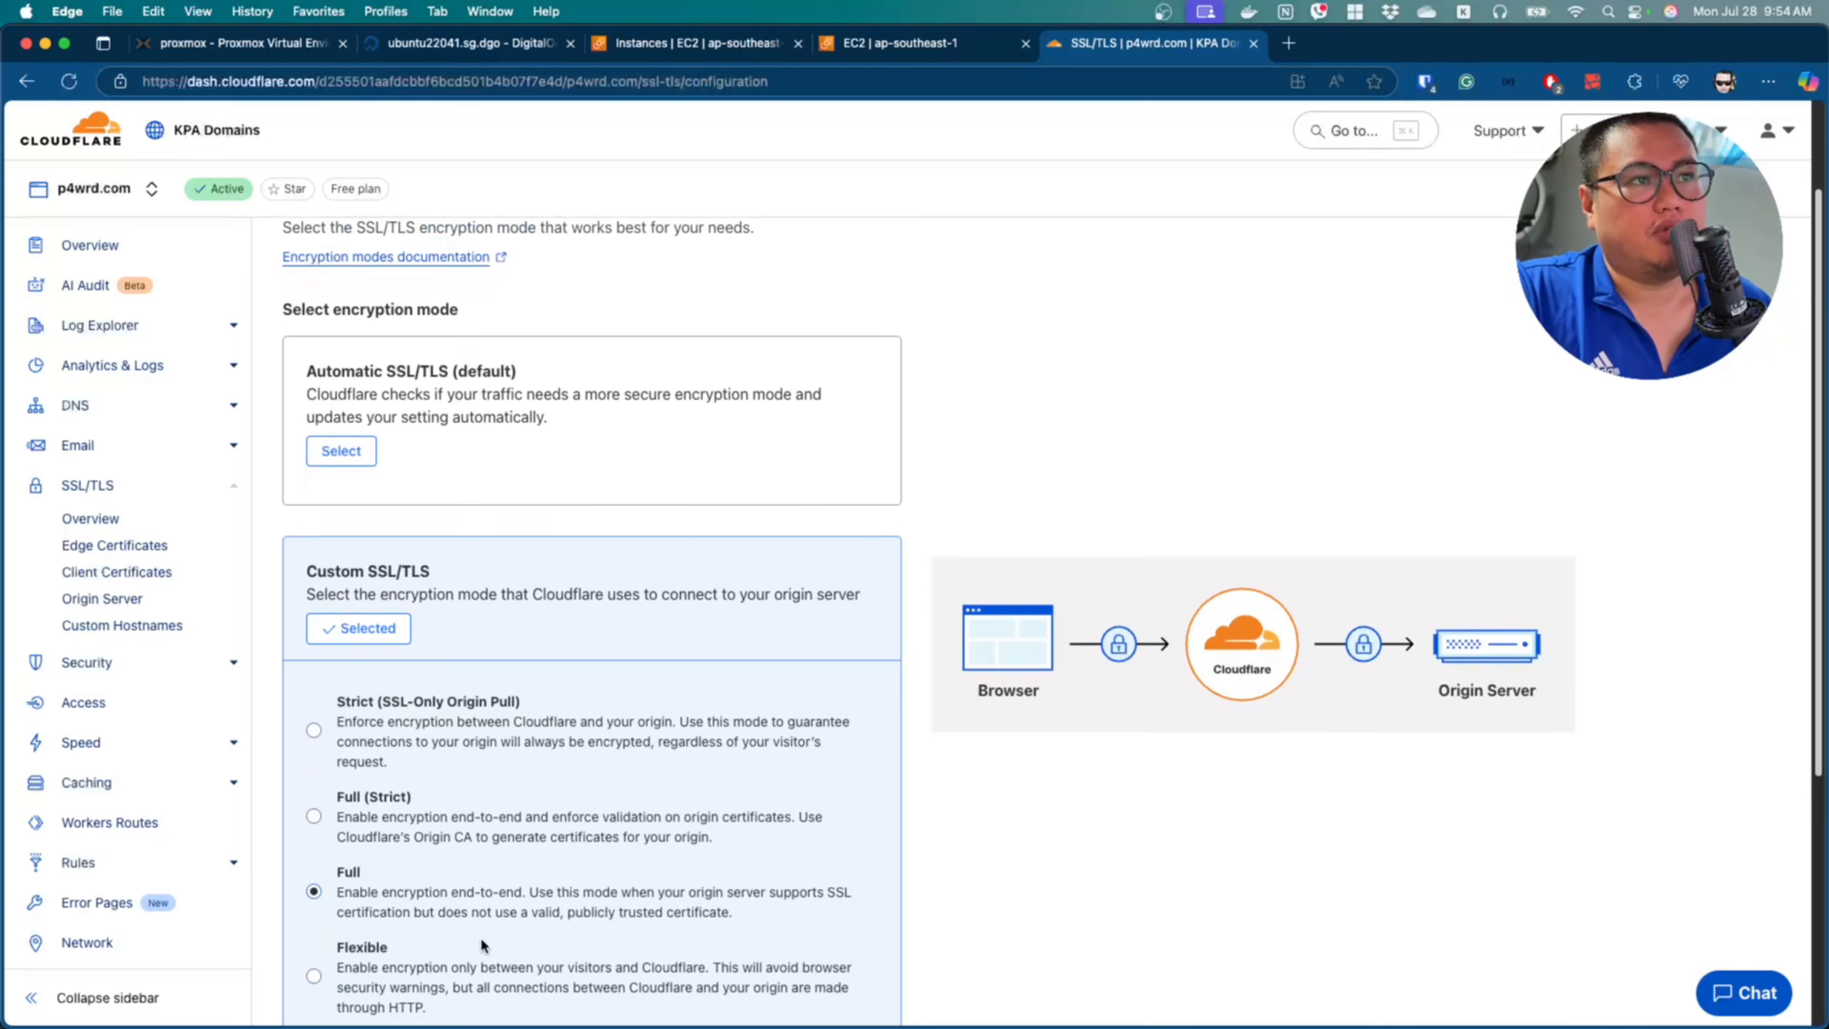
{"action": "scroll", "coordinate": [481, 945], "scroll_direction": "down", "scroll_amount": 1}
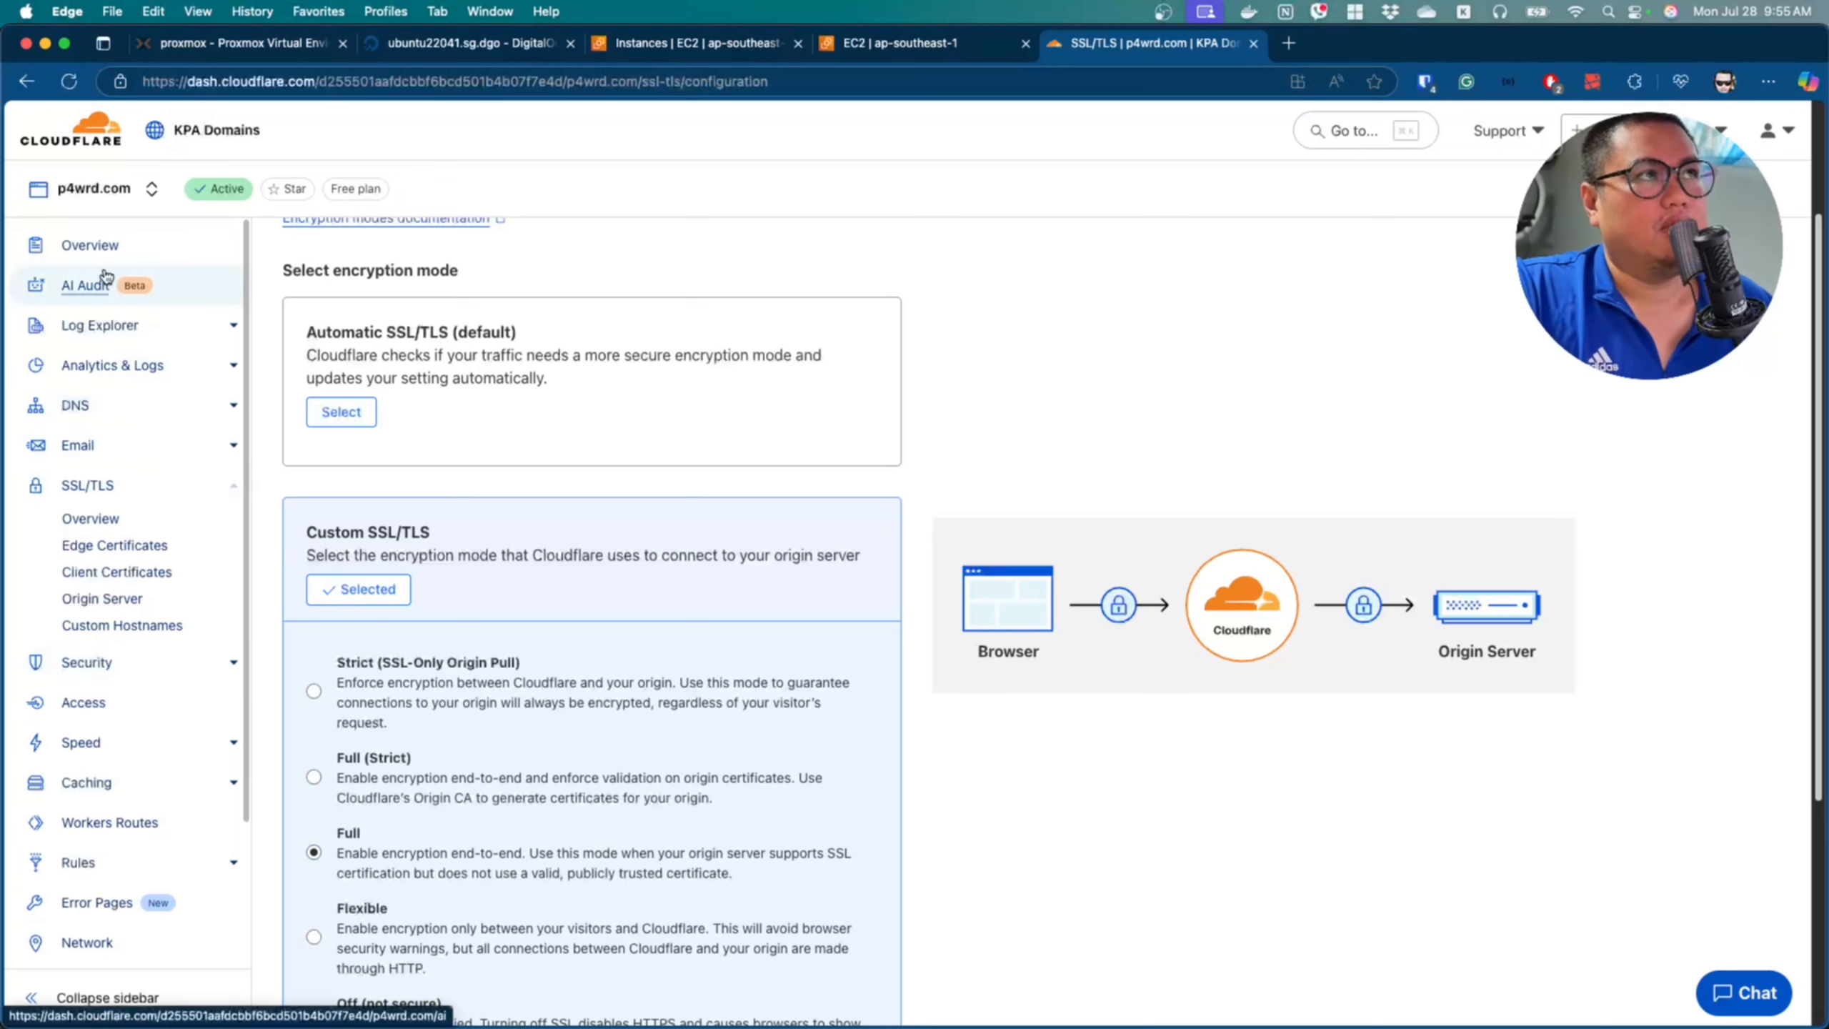
Search the p4wrd.com DNS records for paui.
{"action": "left_click", "coordinate": [111, 245]}
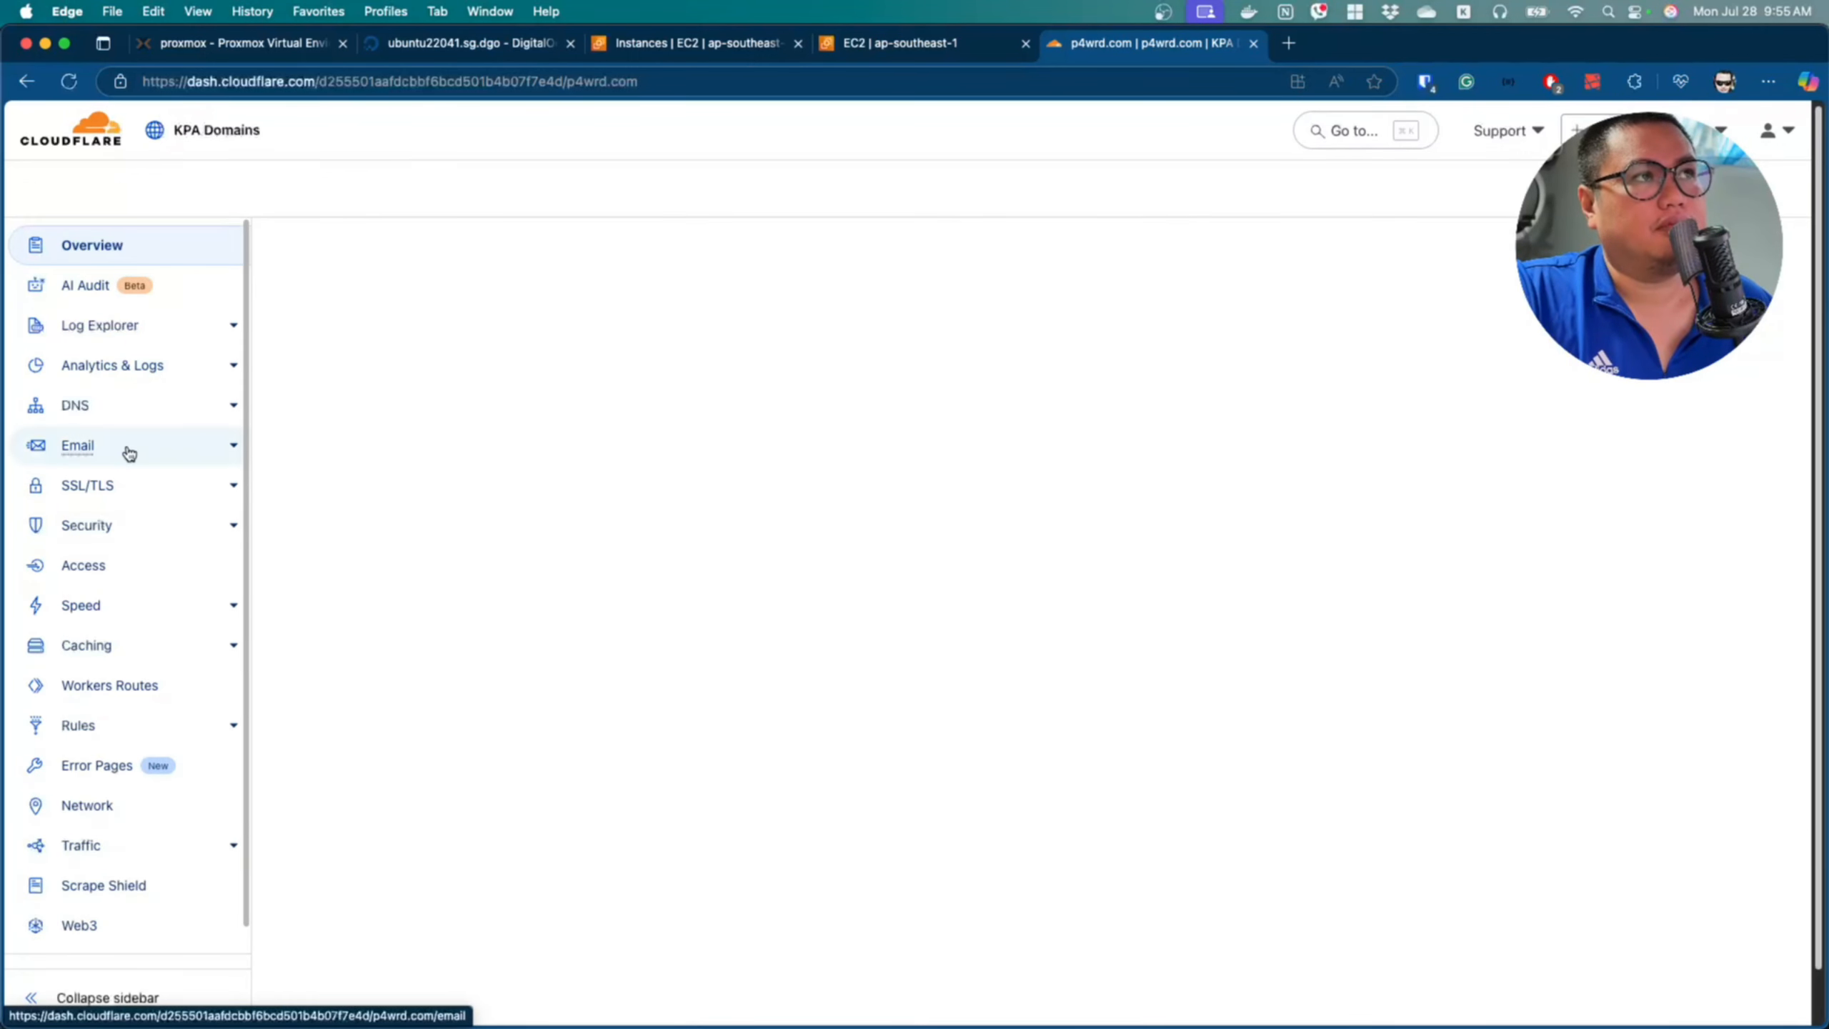
{"action": "left_click", "coordinate": [75, 405]}
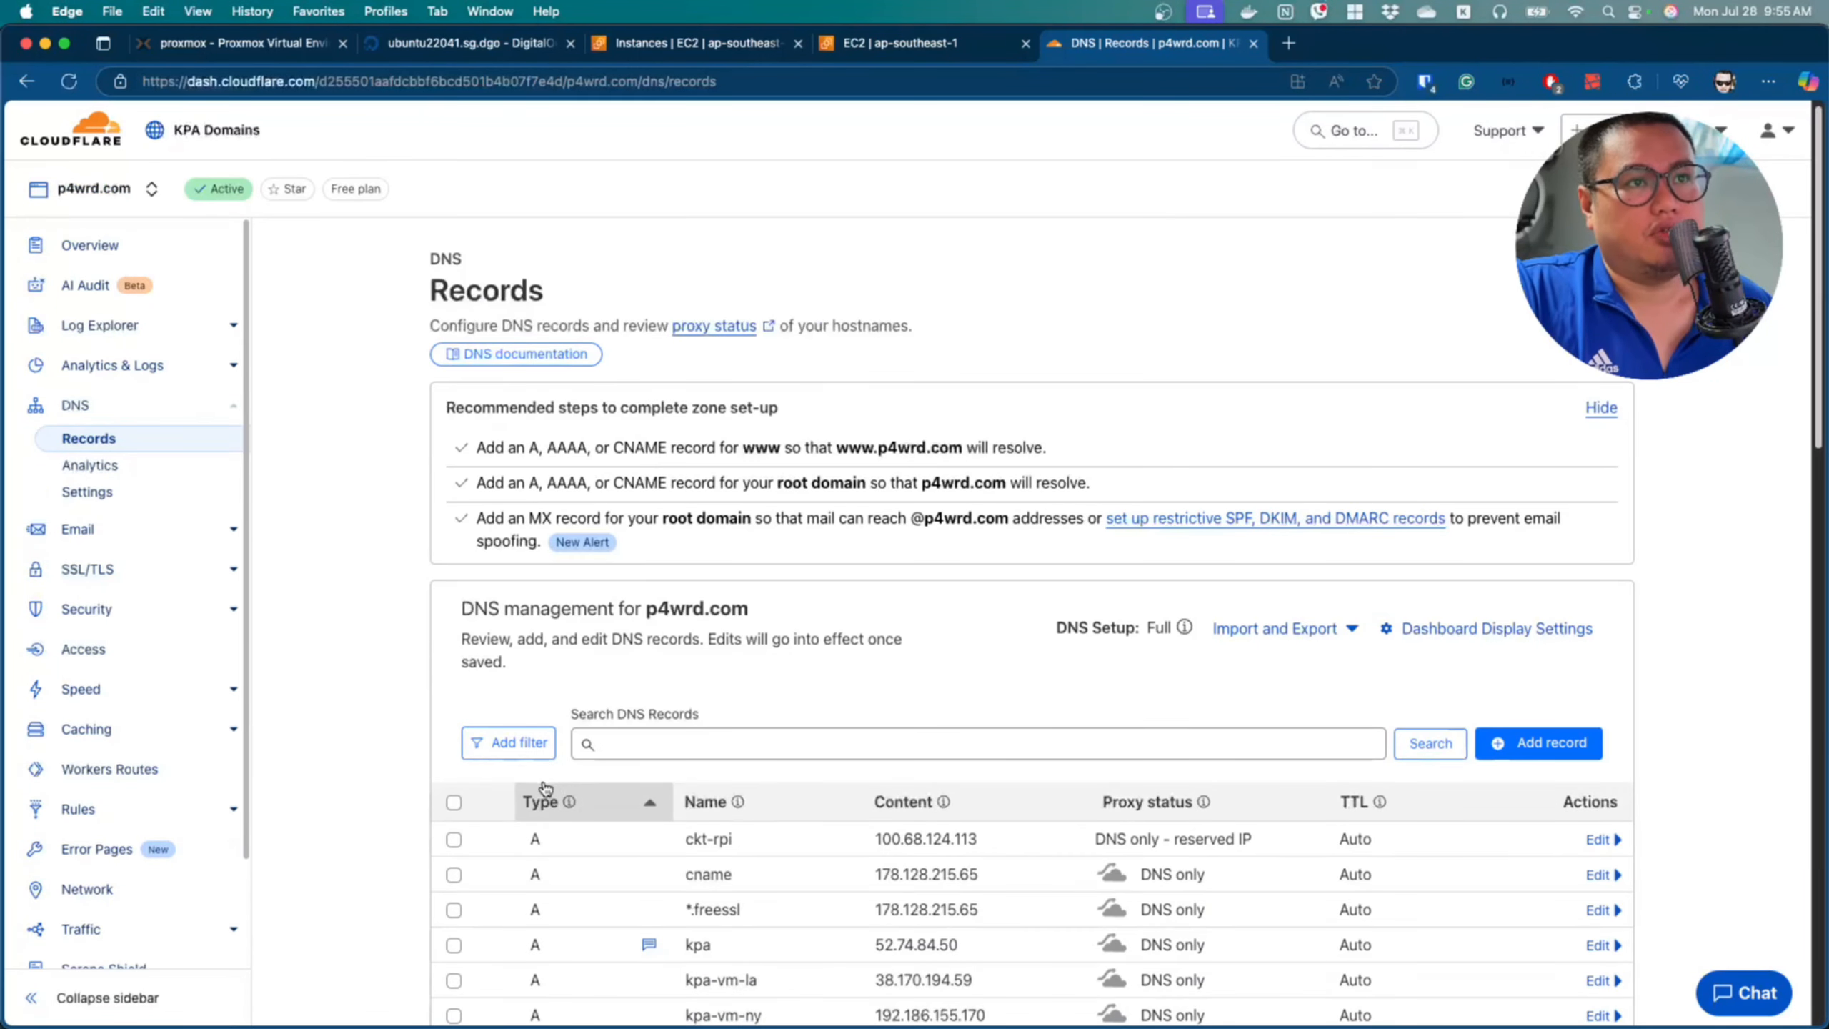
{"action": "left_click", "coordinate": [770, 743]}
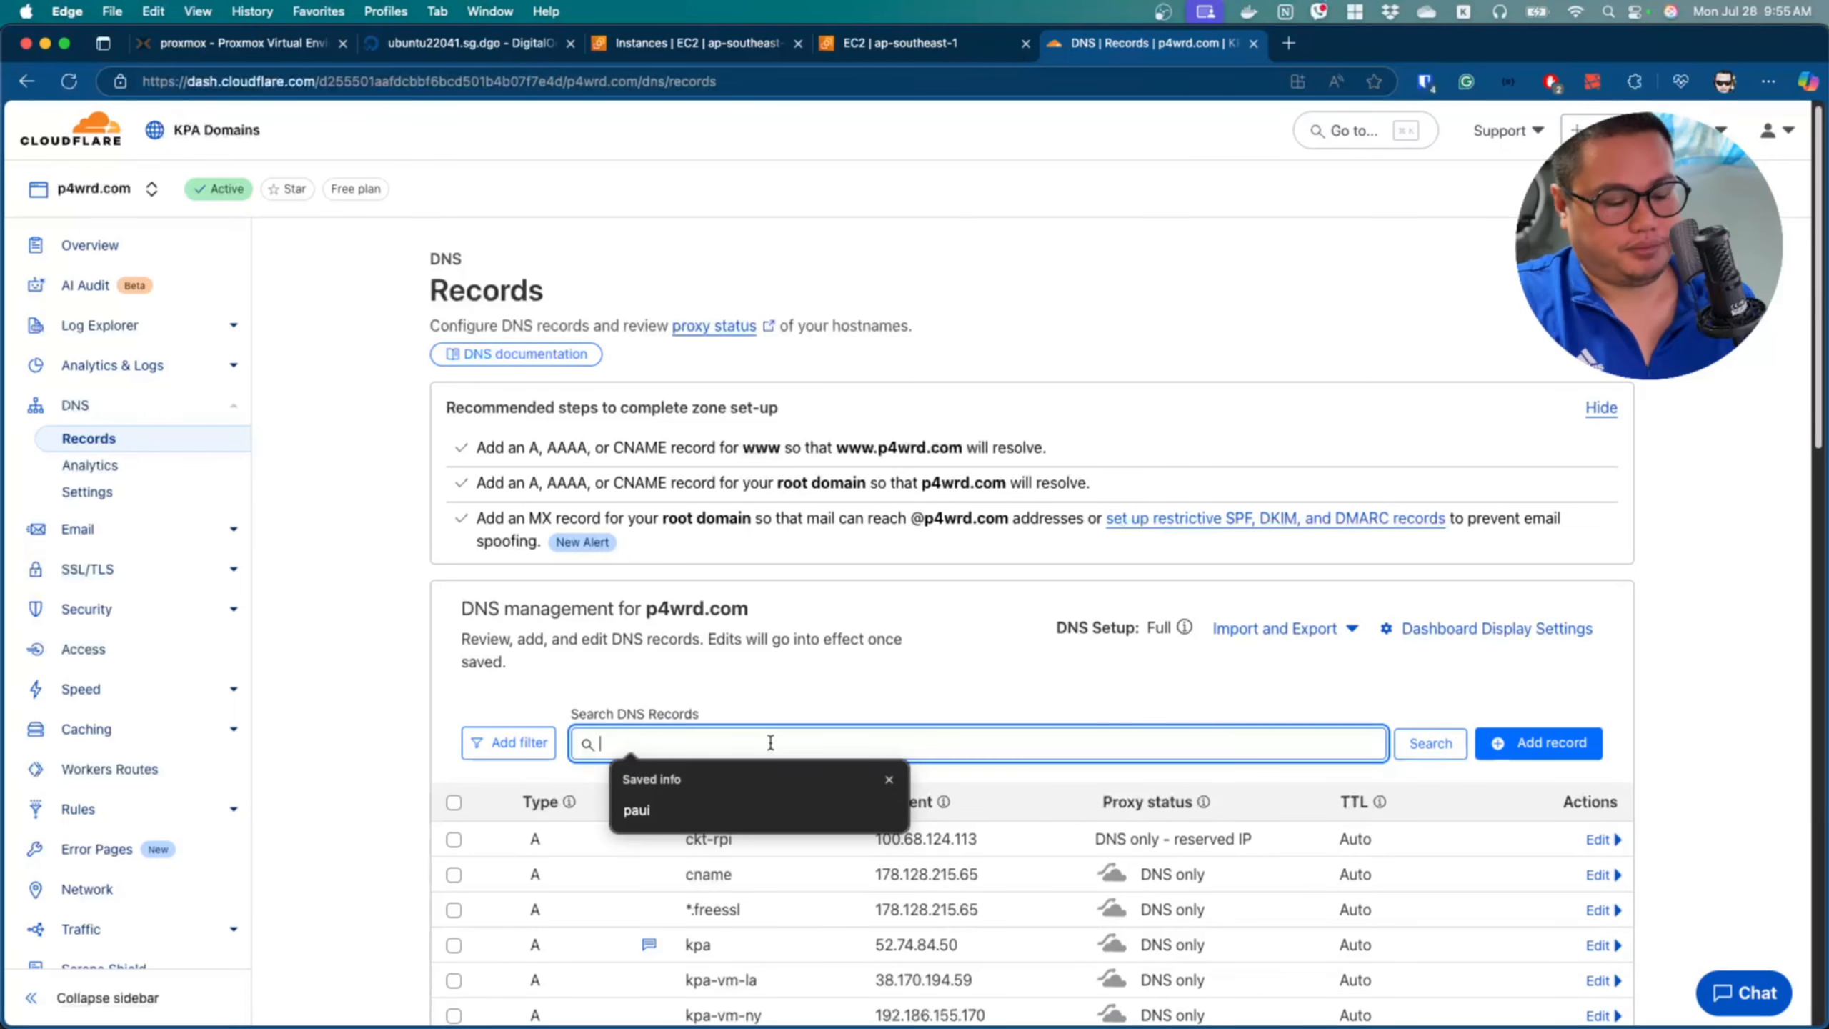
{"action": "type", "text": "paui"}
{"action": "key", "text": "Return"}
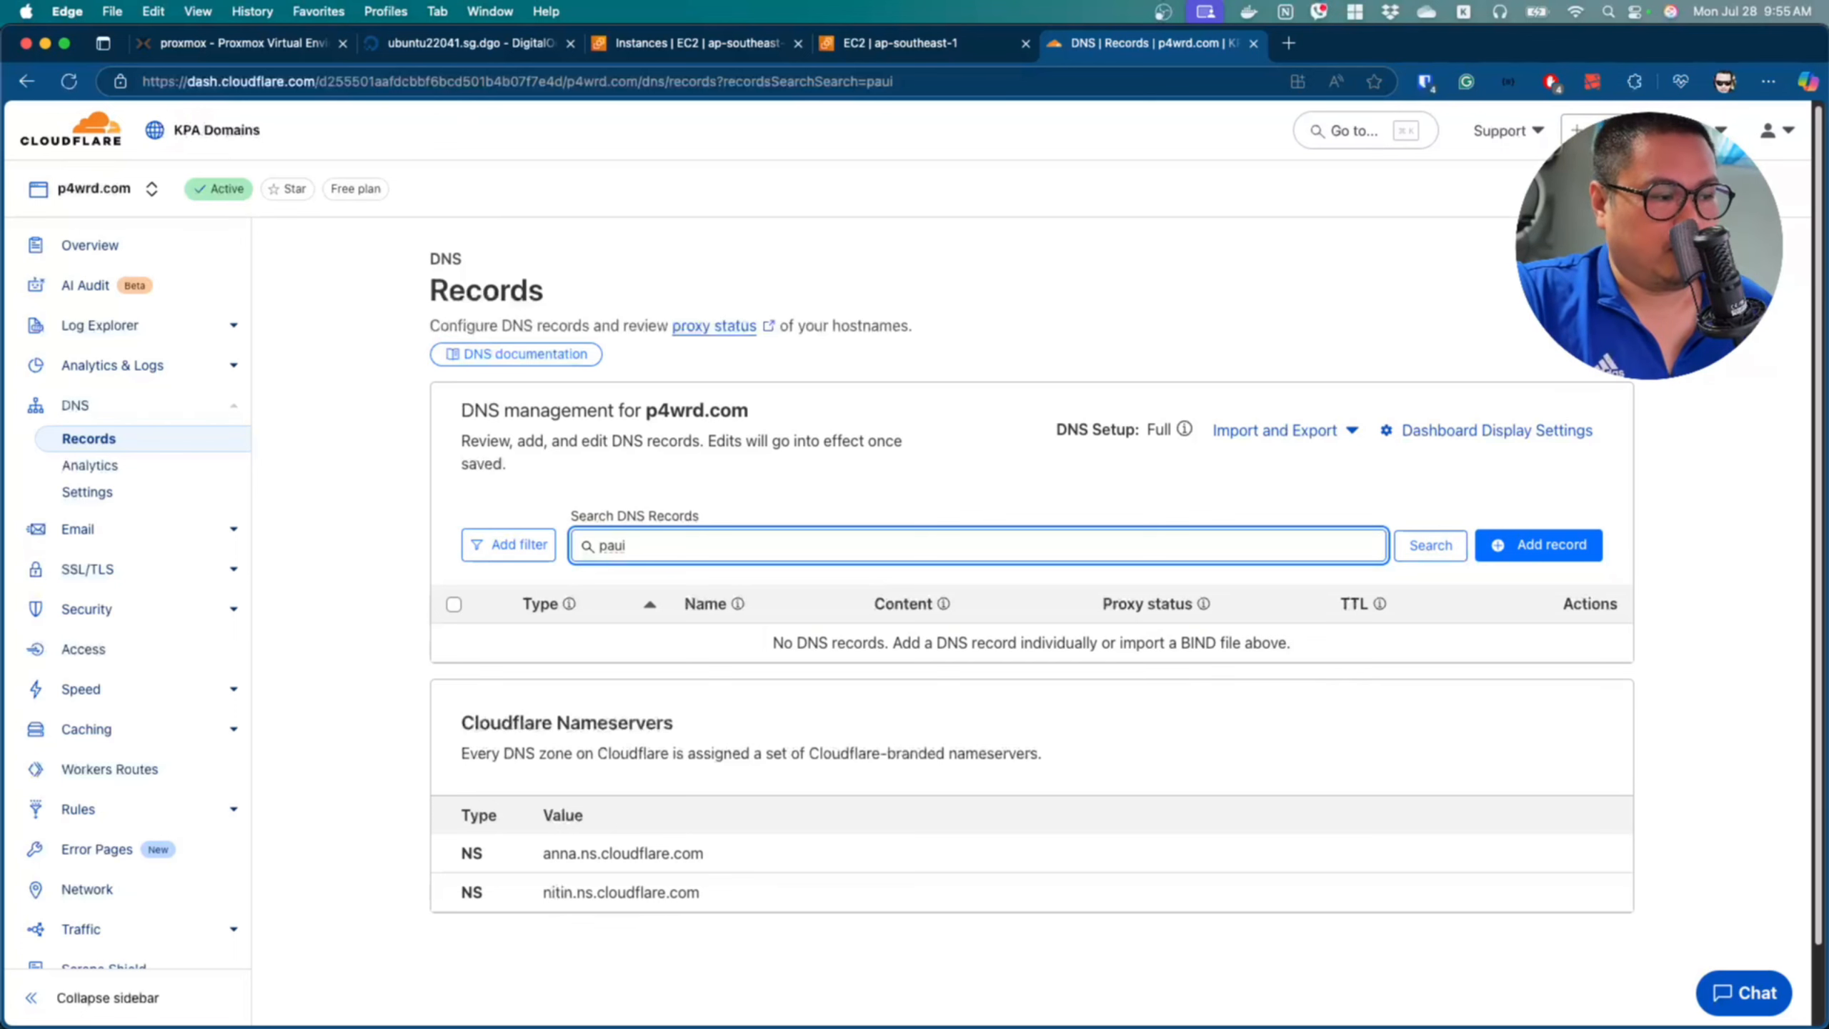
Switch to the Windows server and open Windows Defender Firewall with Advanced Security from a search for fire.
{"action": "key", "text": "super+Tab"}
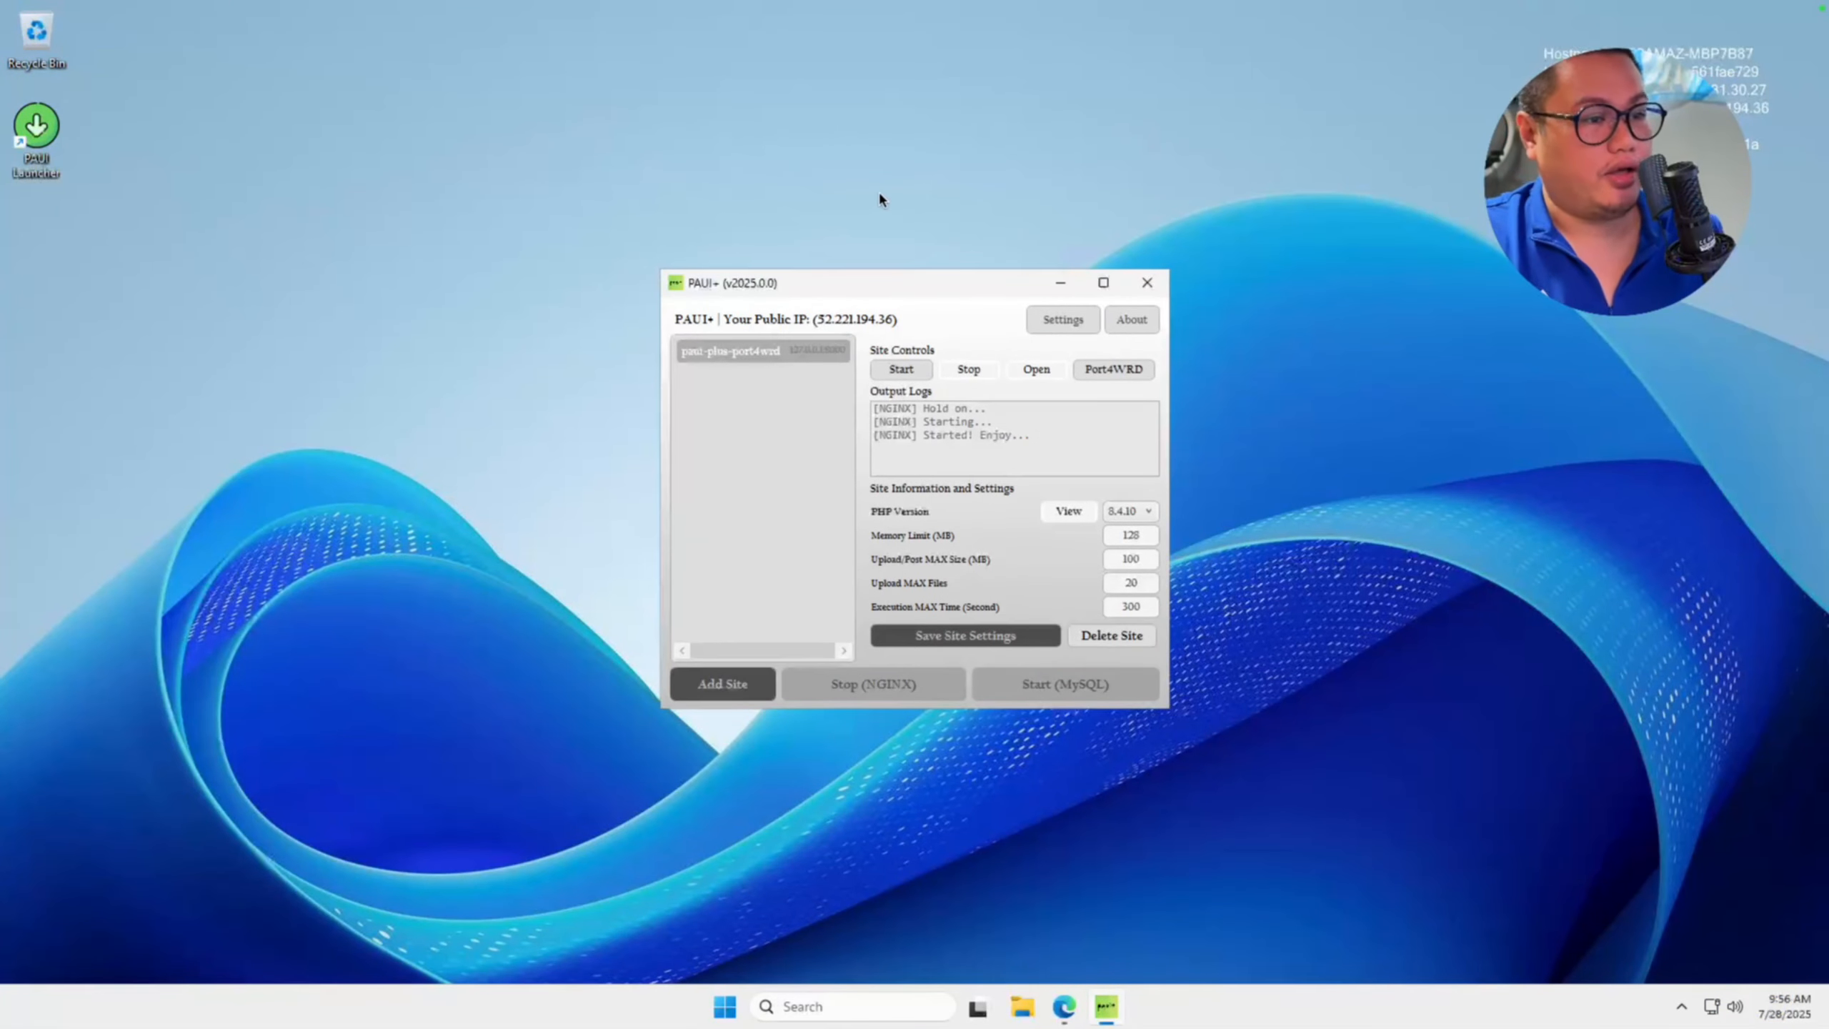
{"action": "left_click", "coordinate": [725, 1006]}
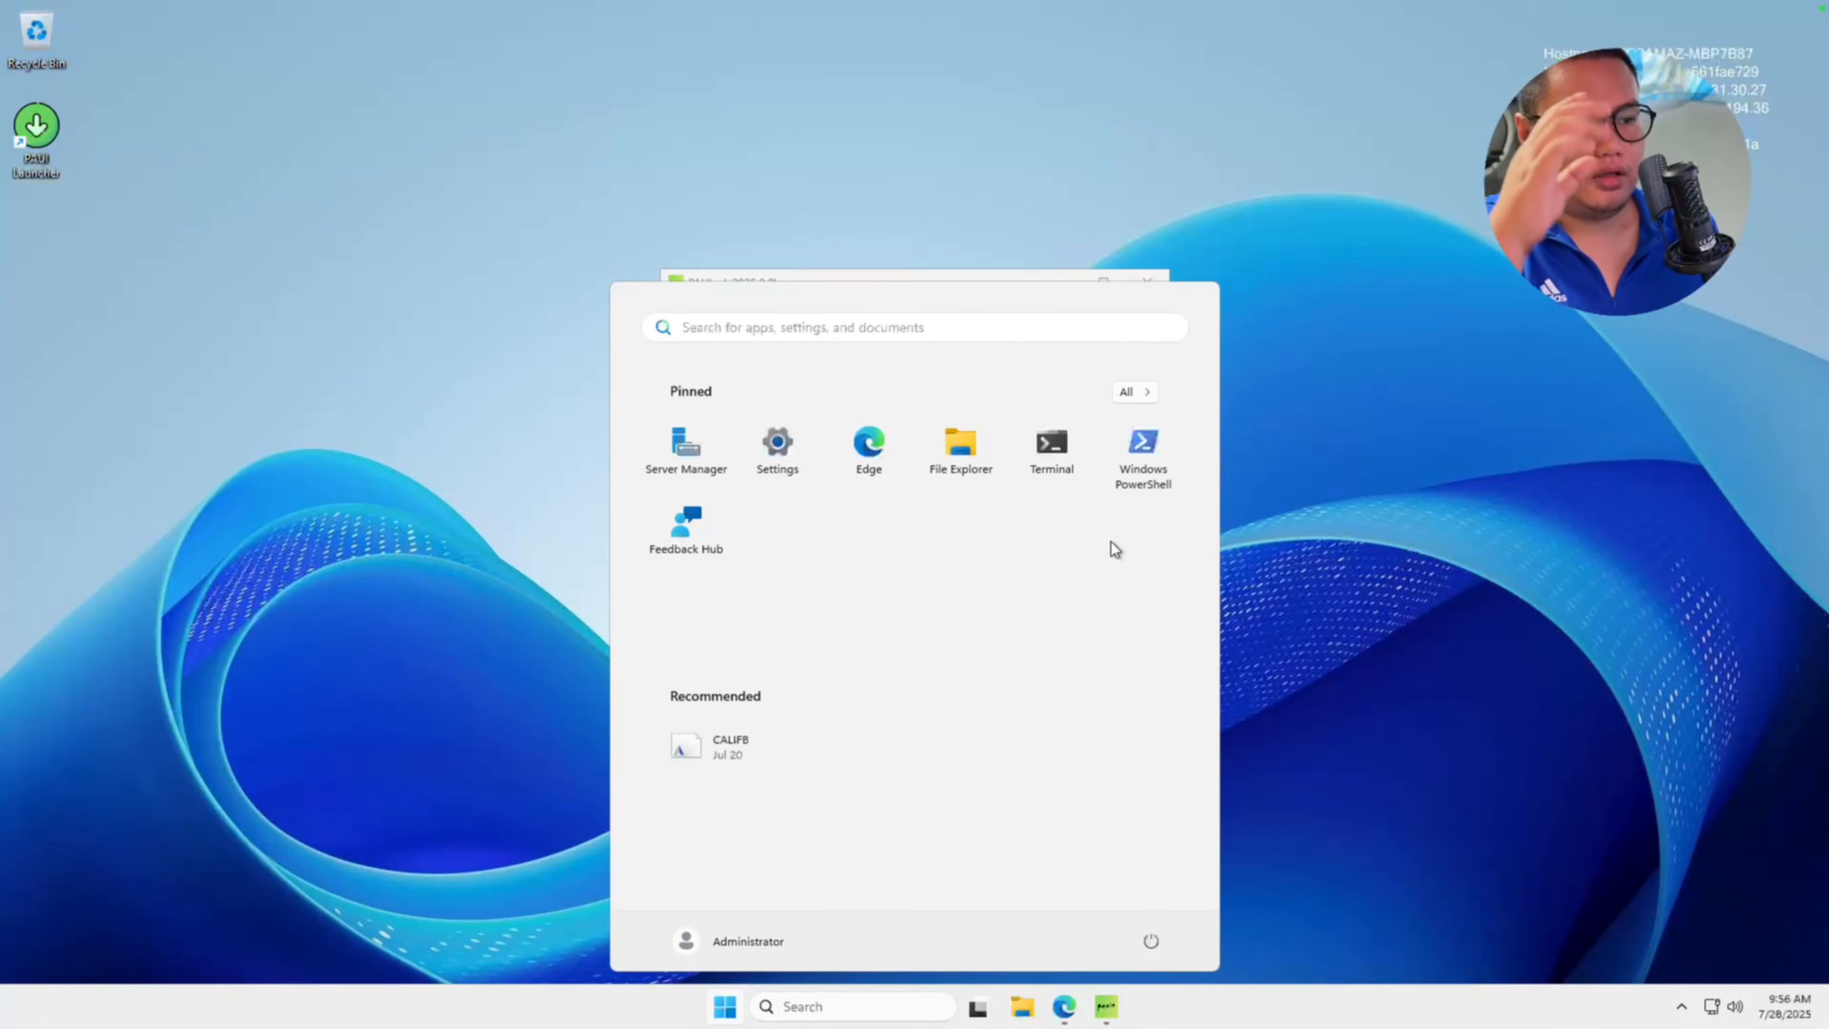
{"action": "type", "text": "if"}
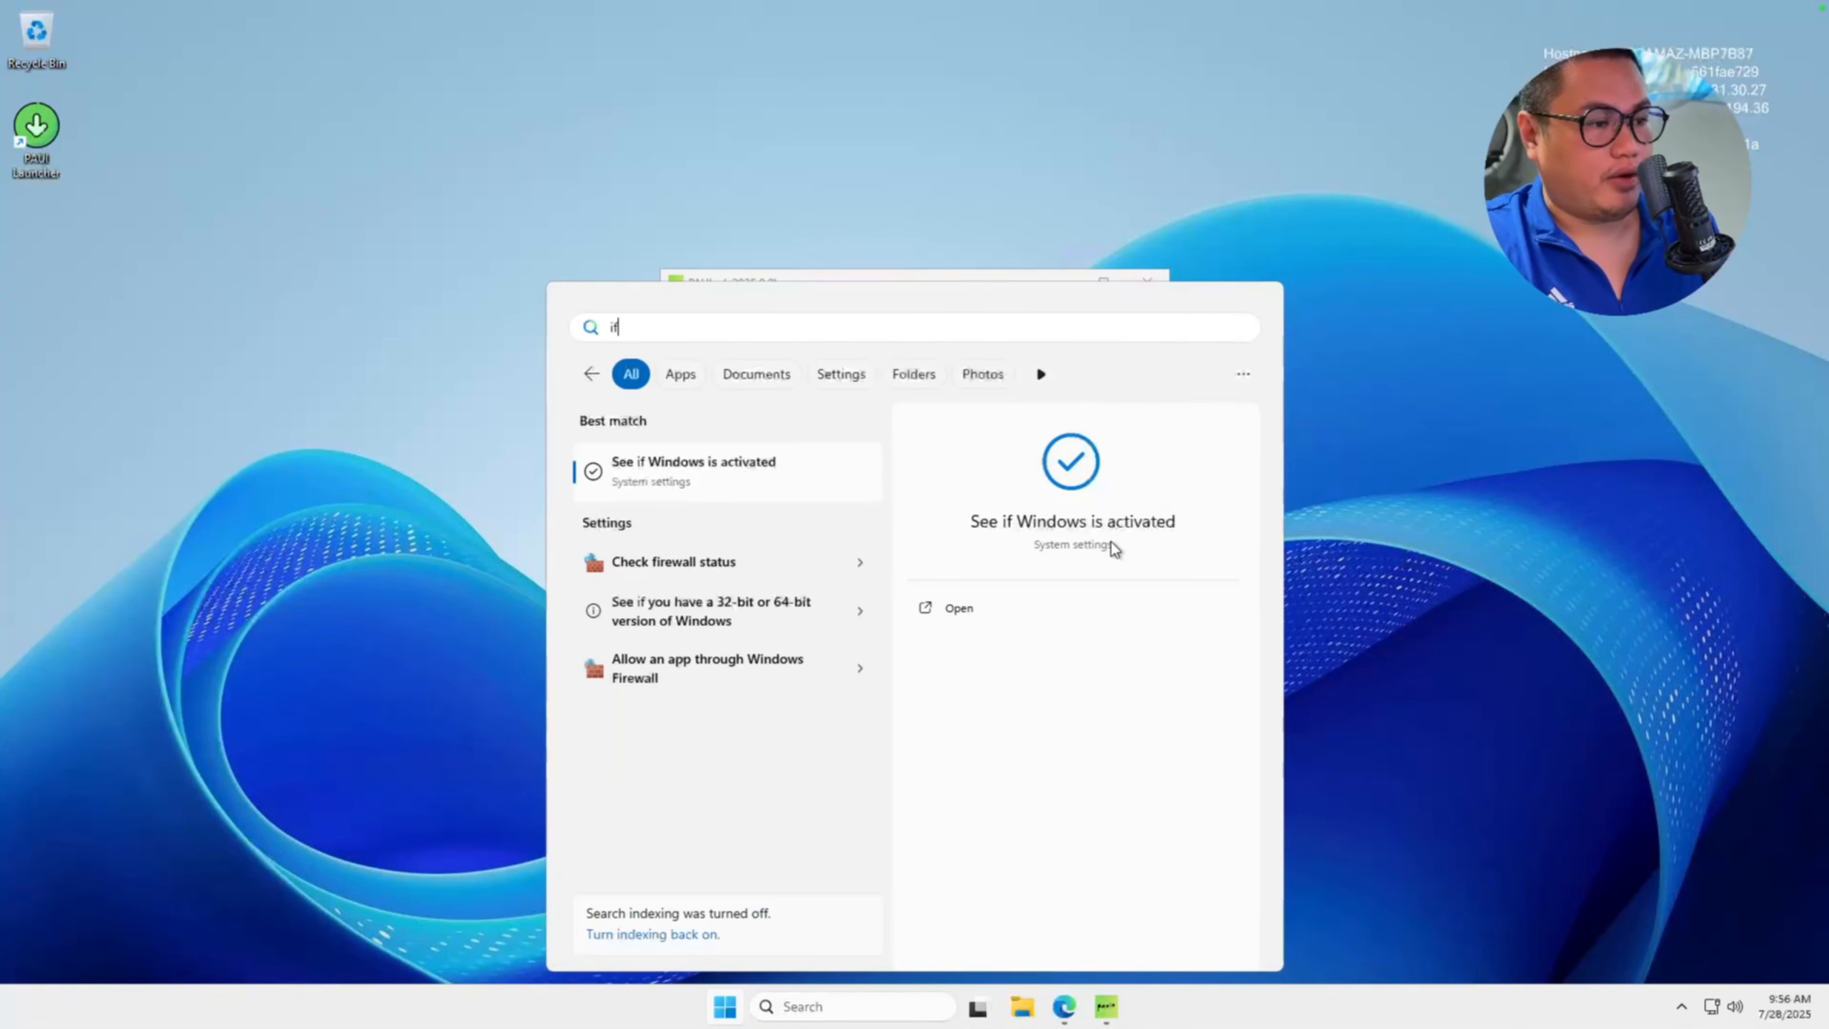
{"action": "key", "text": "BackSpace"}
{"action": "key", "text": "BackSpace"}
{"action": "type", "text": "fire"}
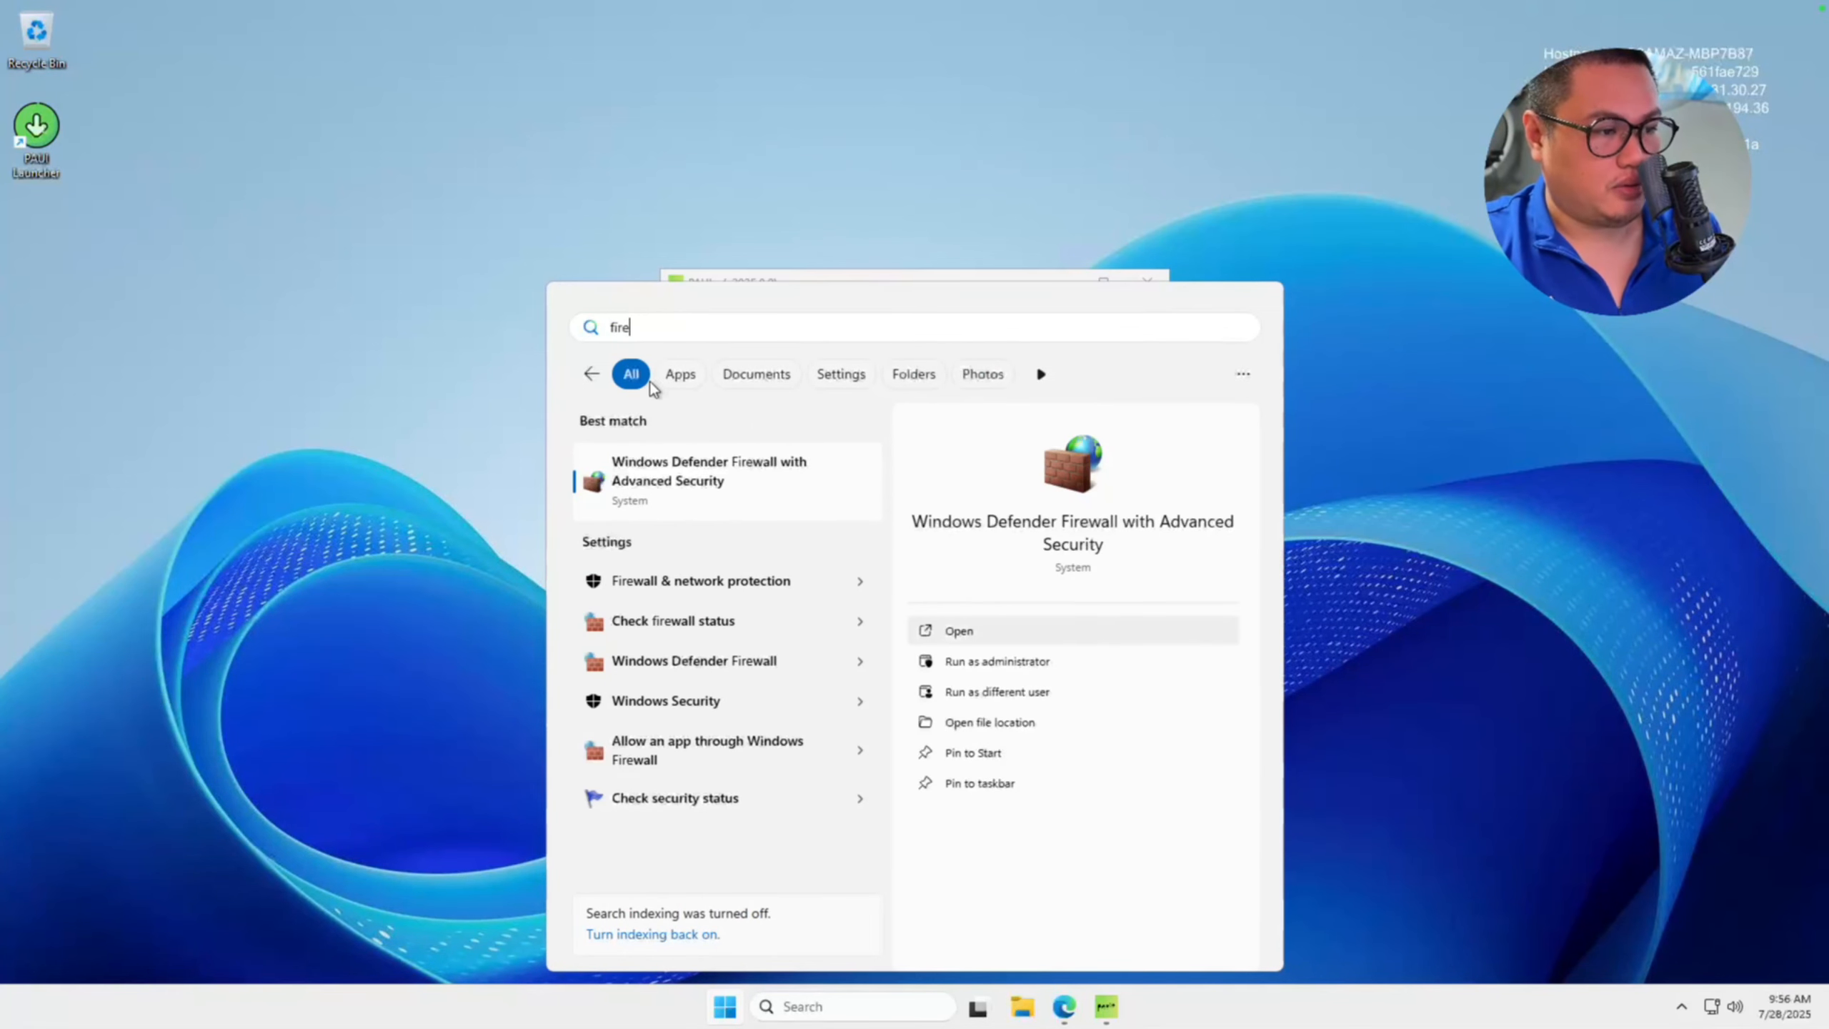
{"action": "left_click", "coordinate": [722, 495]}
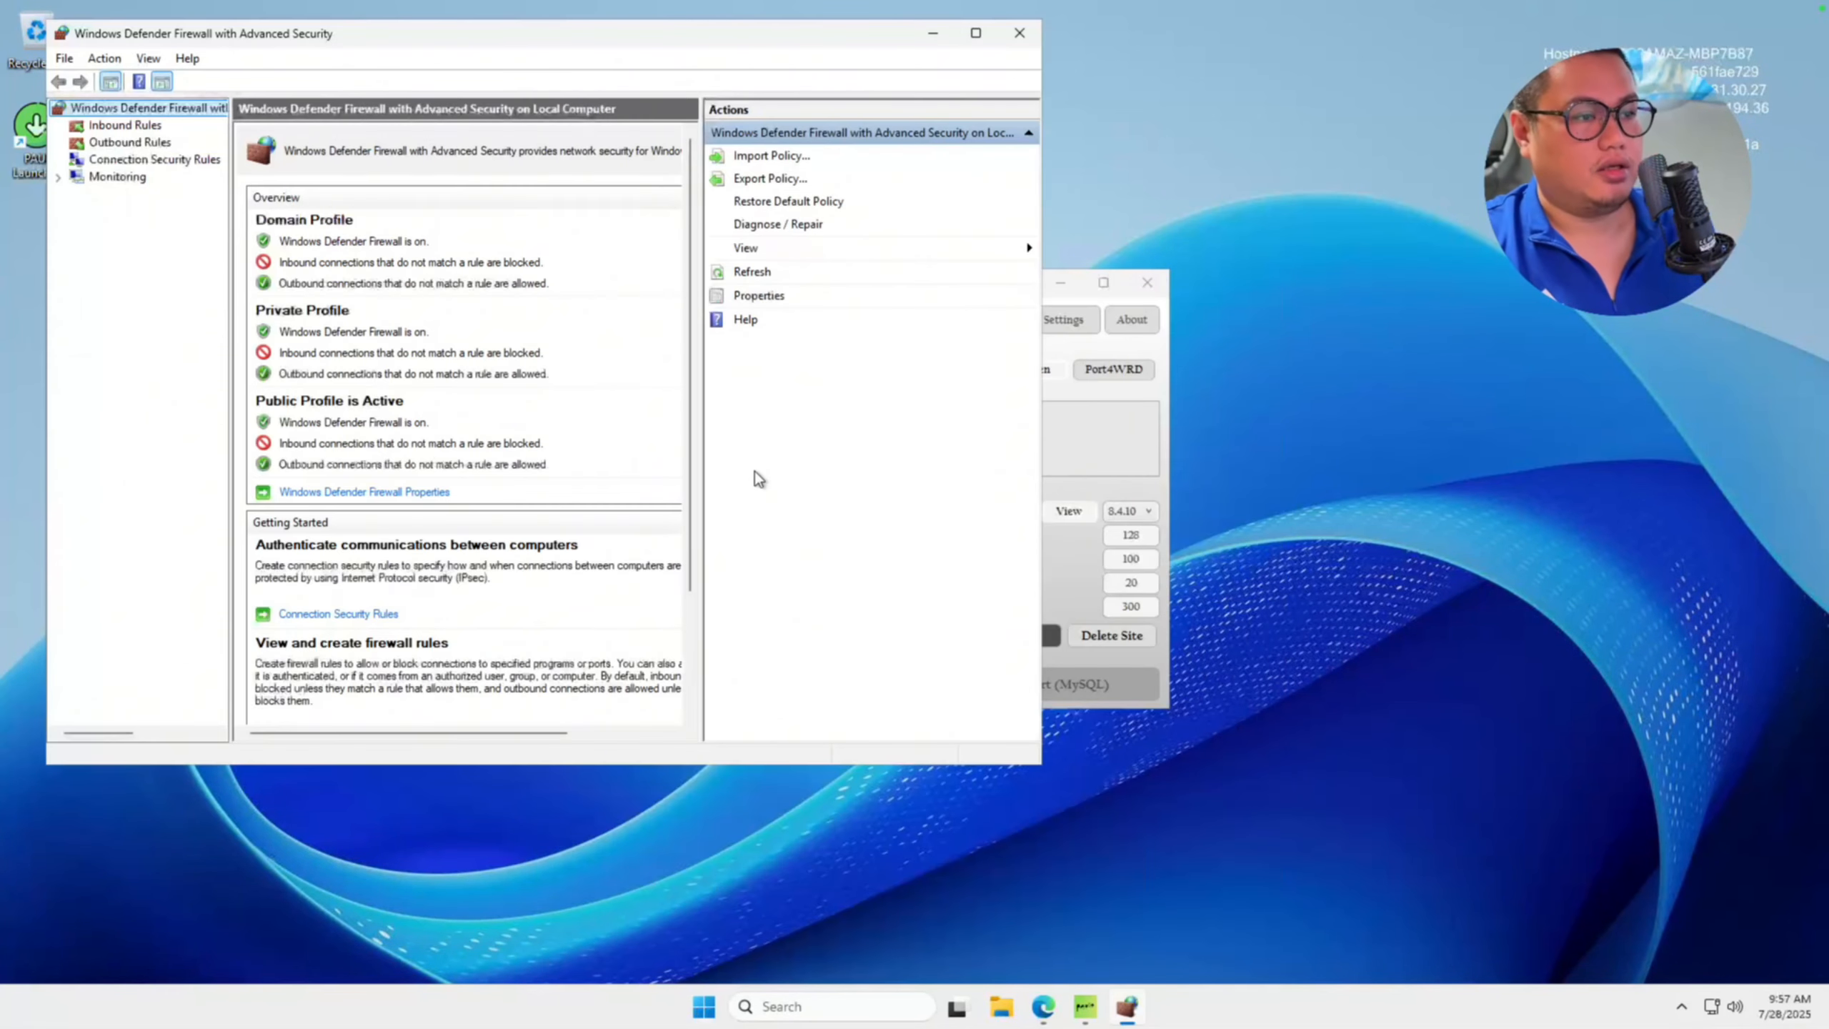
Delete the existing 80,443 inbound firewall rule.
{"action": "left_click_drag", "start_coordinate": [834, 38], "coordinate": [1197, 209]}
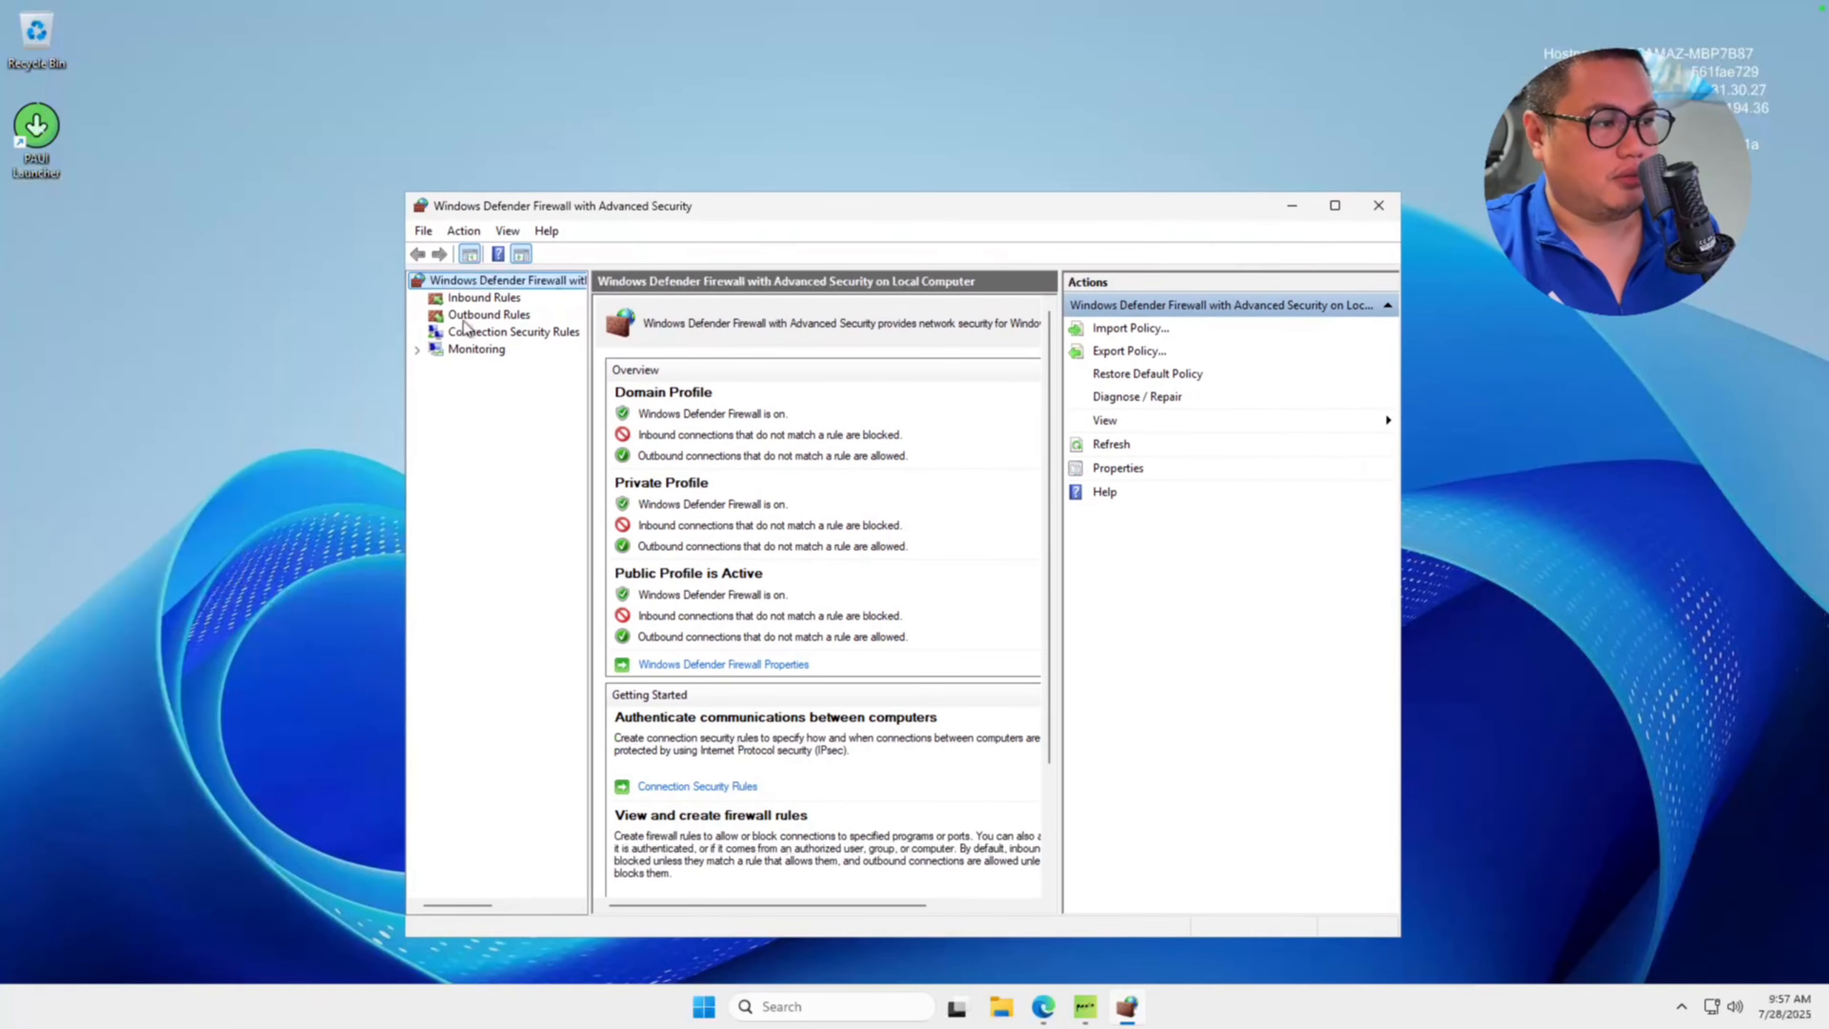
{"action": "left_click", "coordinate": [481, 298]}
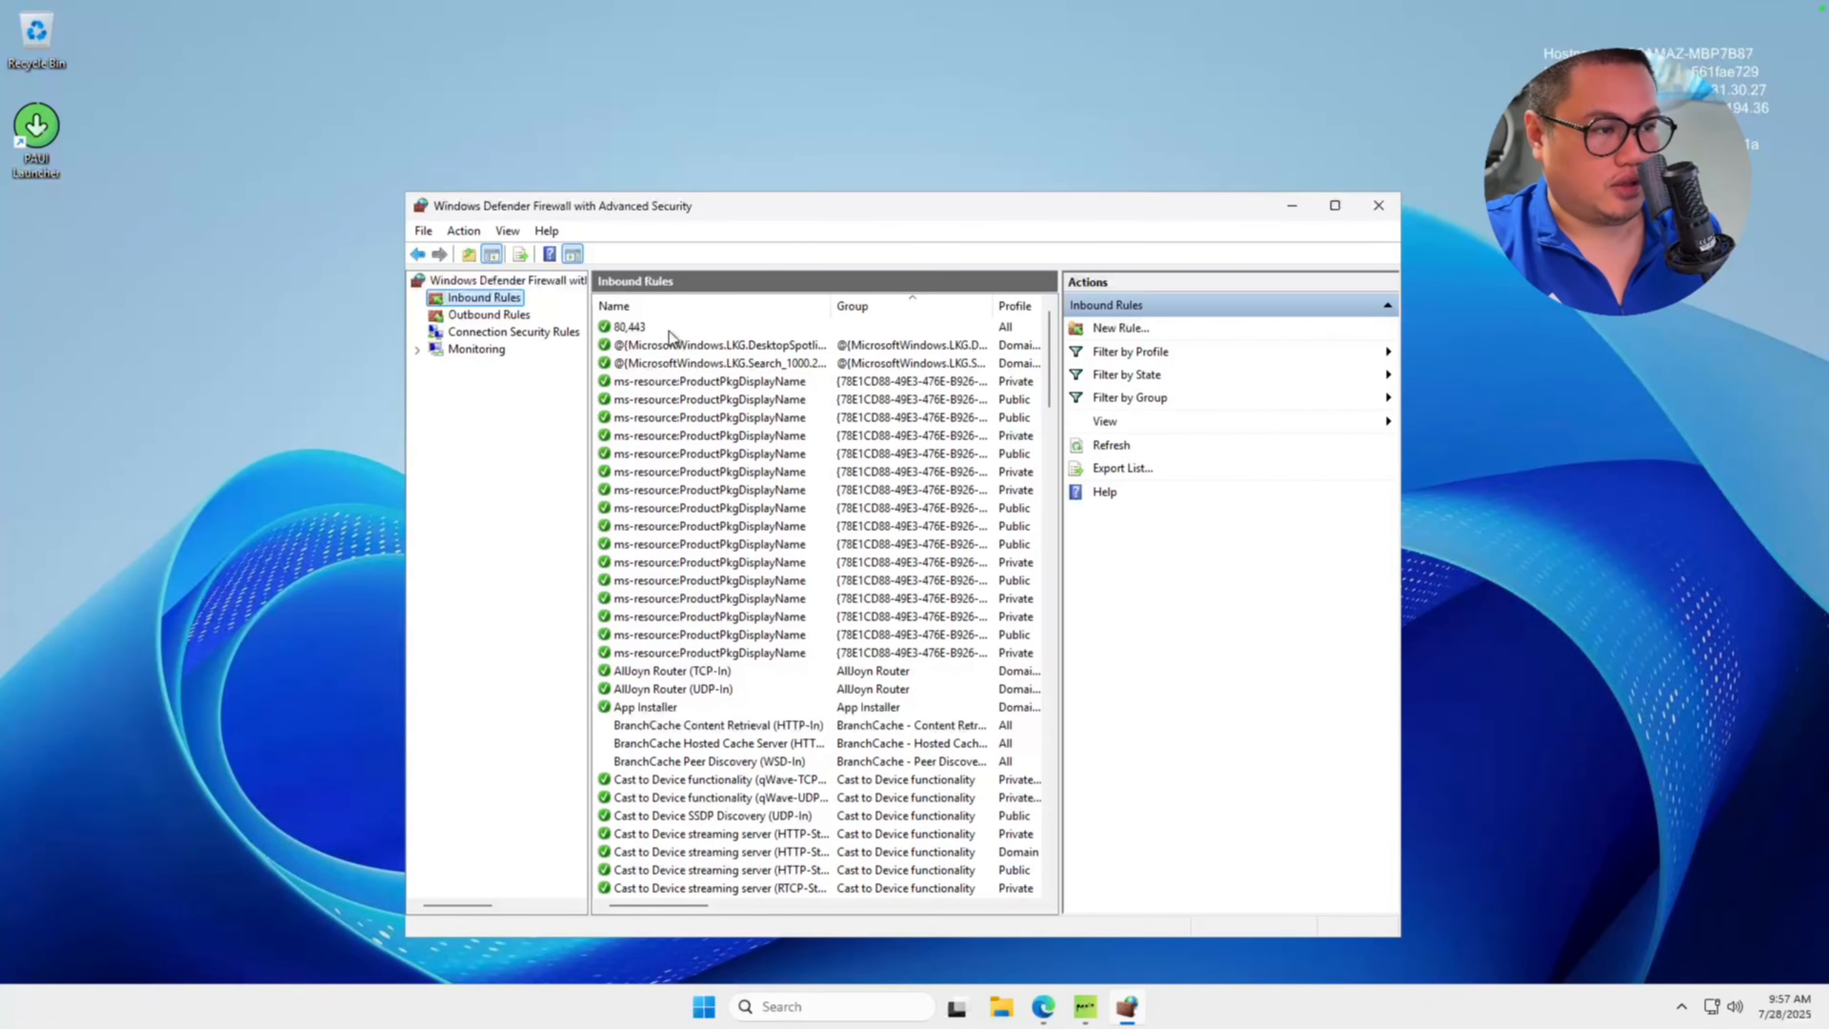
{"action": "left_click", "coordinate": [669, 329]}
{"action": "right_click", "coordinate": [669, 330]}
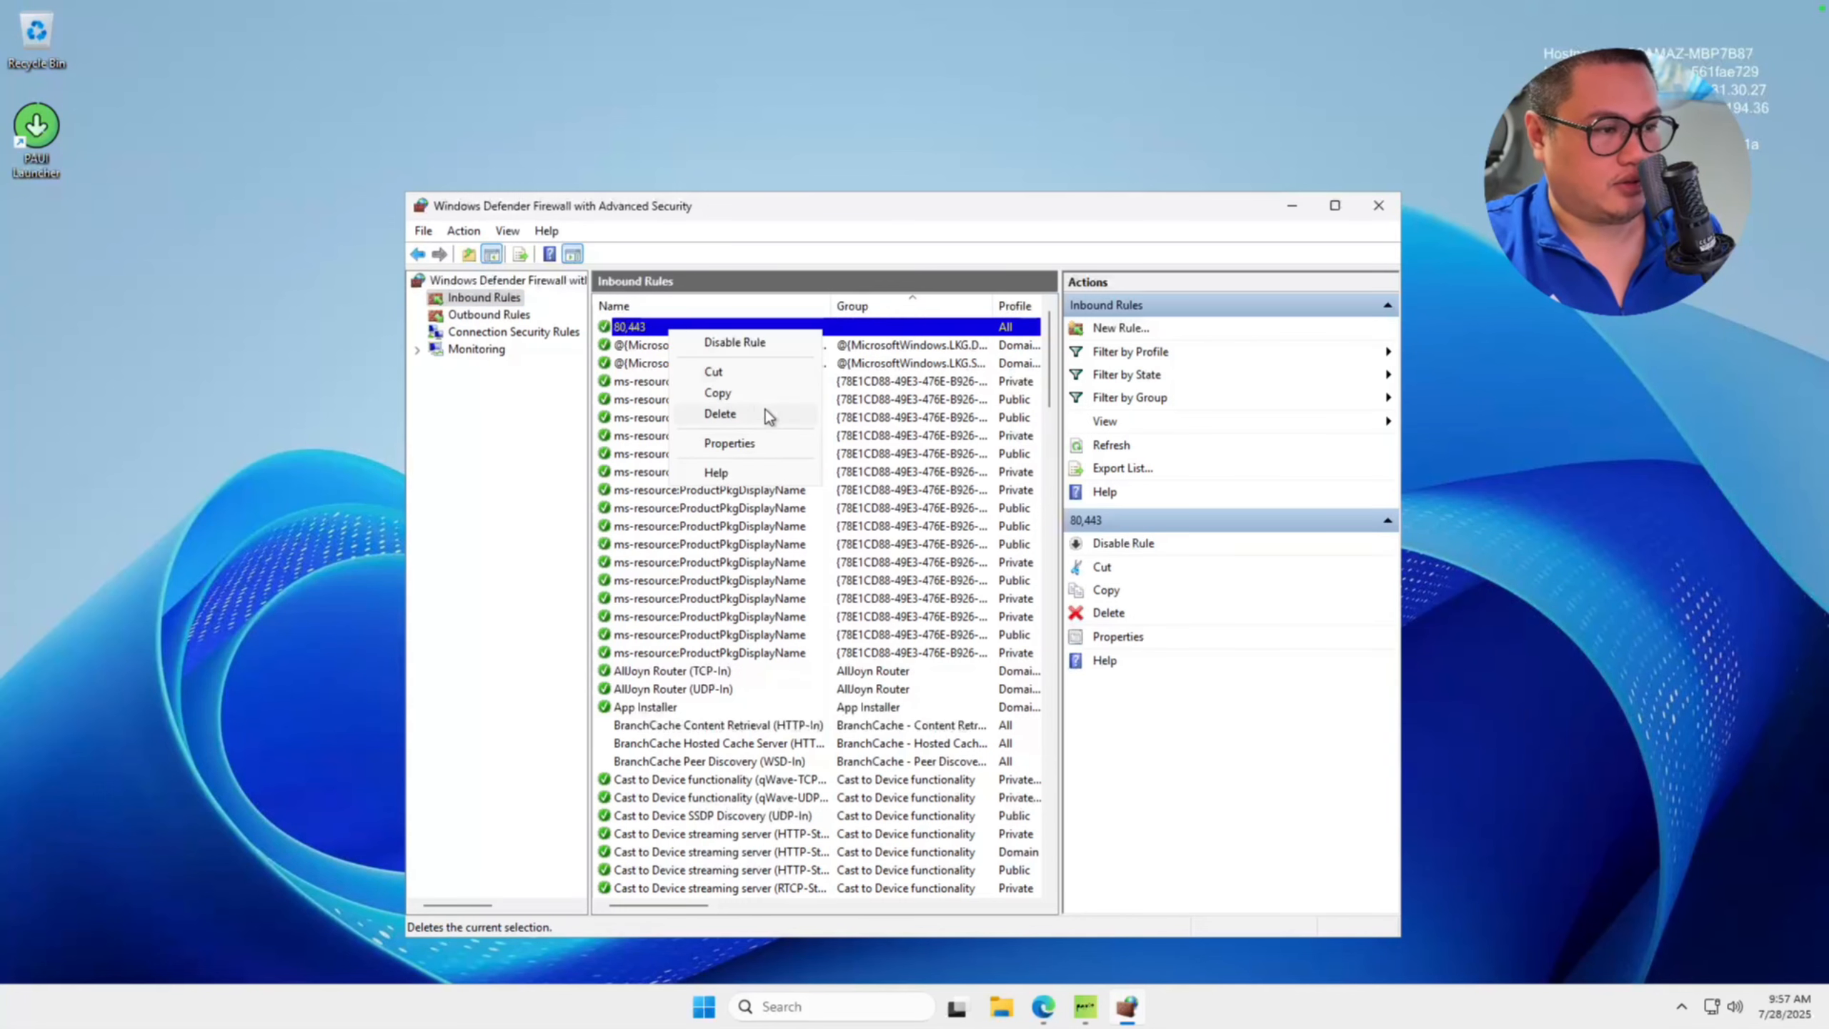
{"action": "left_click", "coordinate": [766, 410]}
{"action": "key", "text": "Return"}
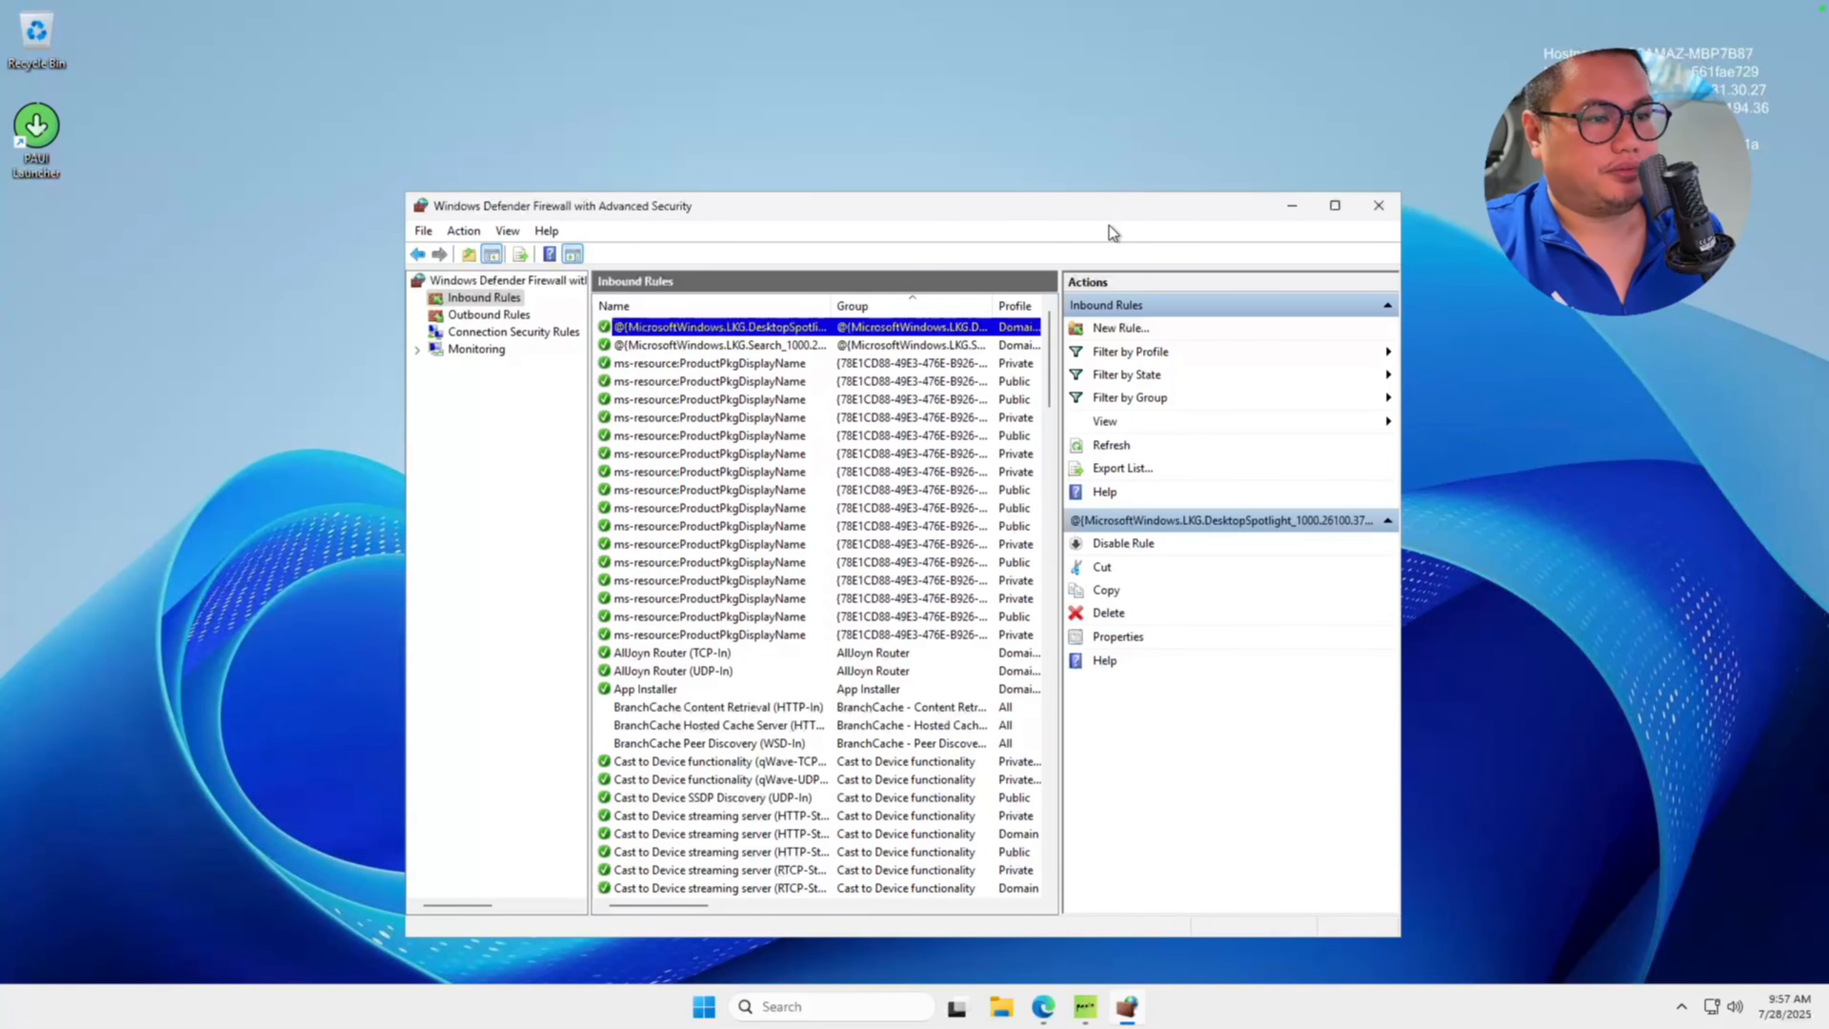
Start a new inbound firewall rule of type Port for TCP with specific local ports 80,443.
{"action": "left_click", "coordinate": [1128, 329]}
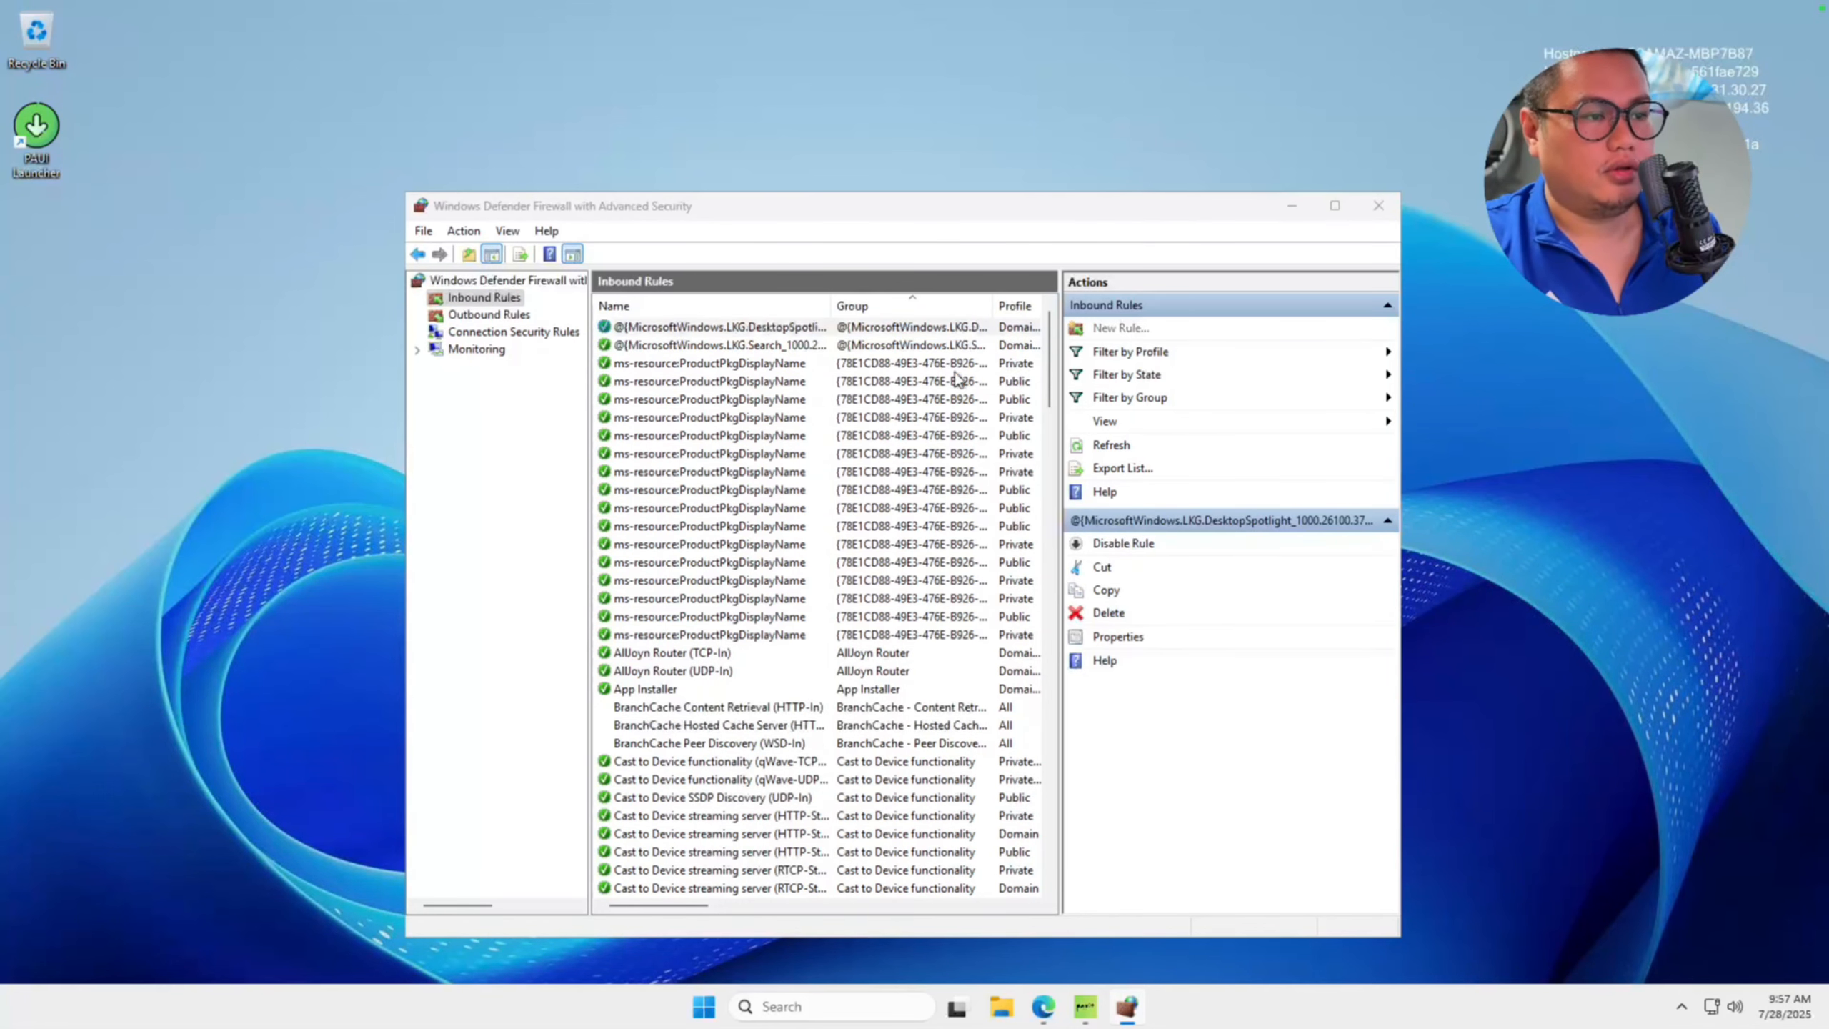
{"action": "left_click", "coordinate": [275, 262]}
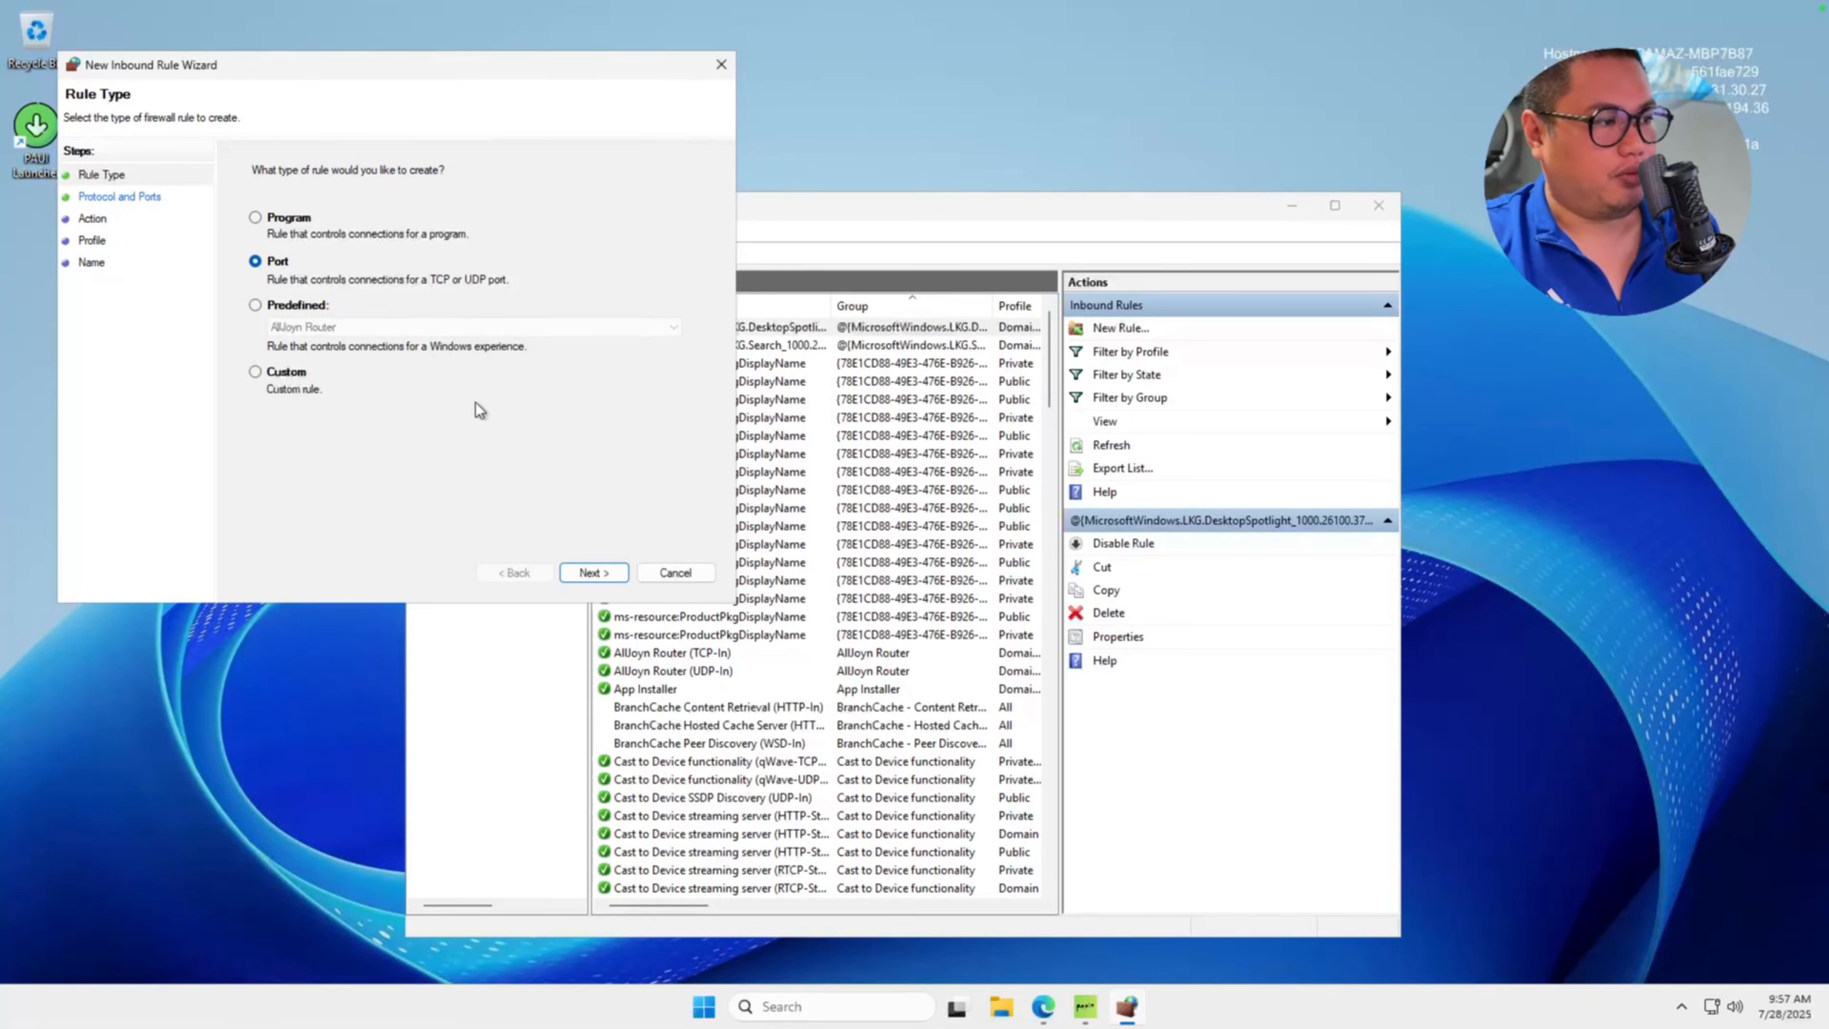
{"action": "left_click", "coordinate": [586, 573]}
{"action": "left_click_drag", "start_coordinate": [581, 69], "coordinate": [972, 152]}
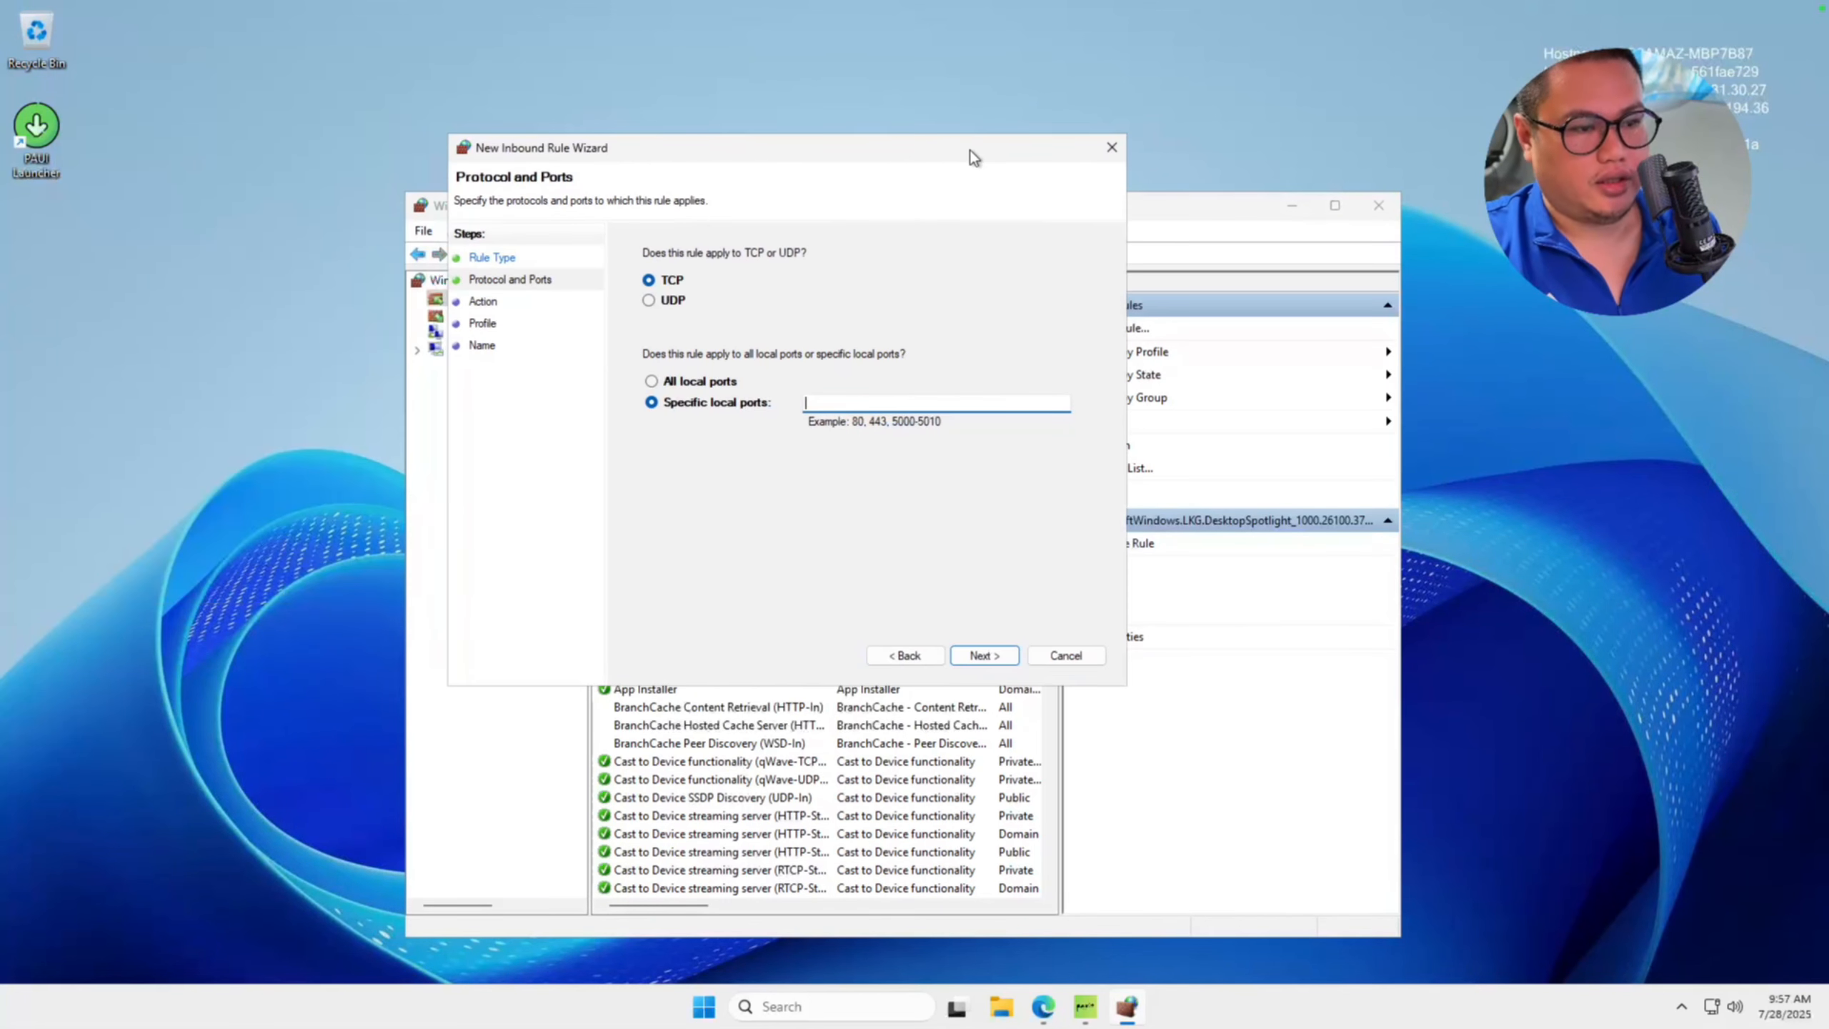
{"action": "type", "text": "80"}
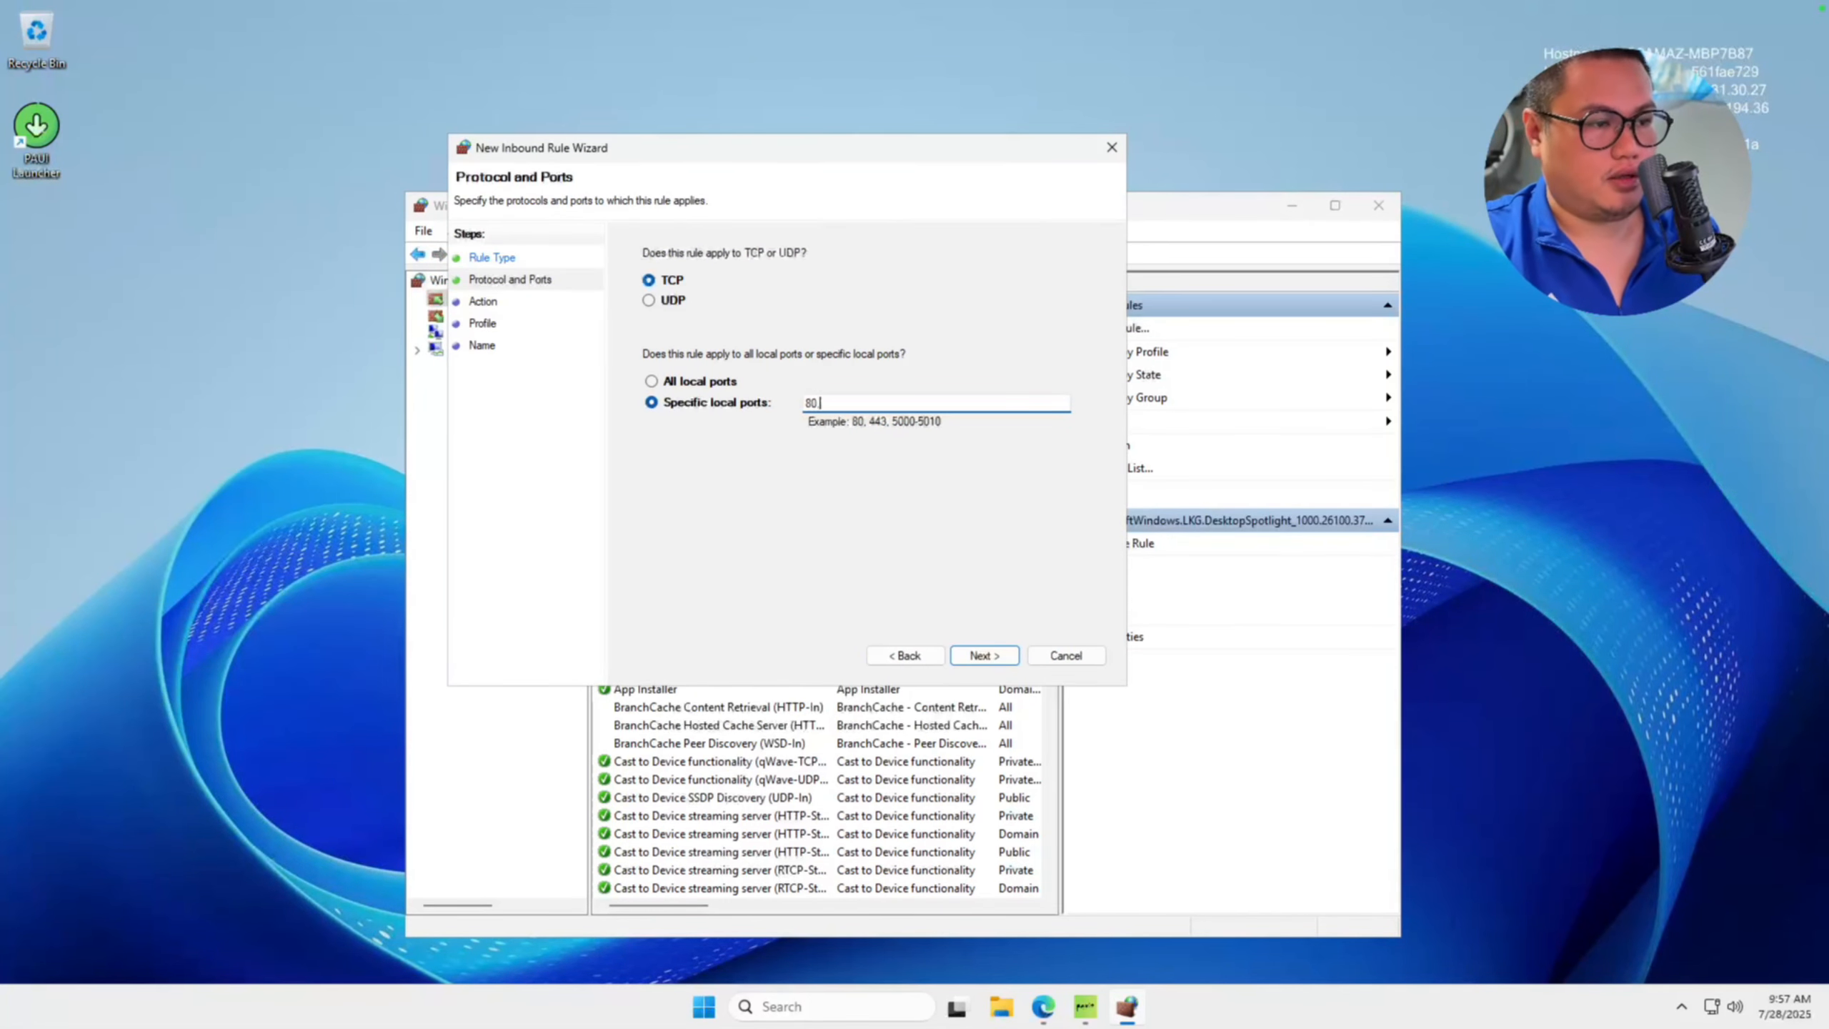
{"action": "type", "text": ",443"}
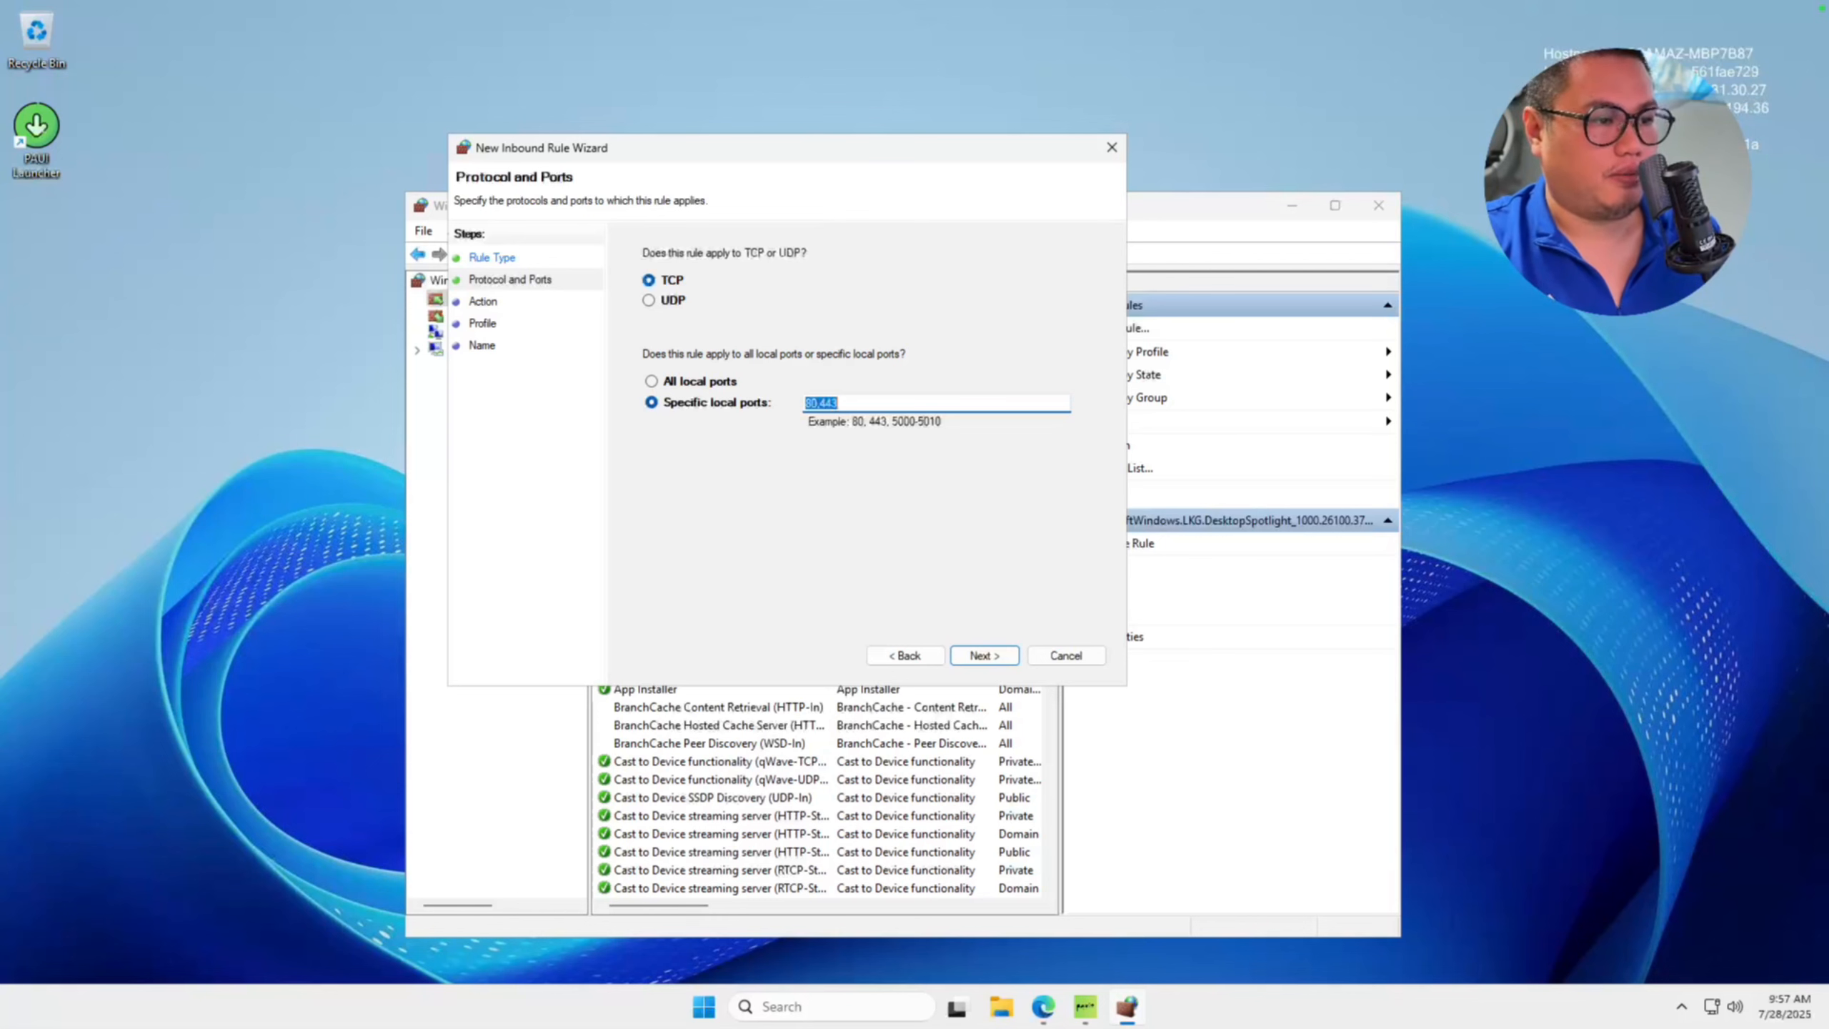
{"action": "left_click", "coordinate": [990, 657]}
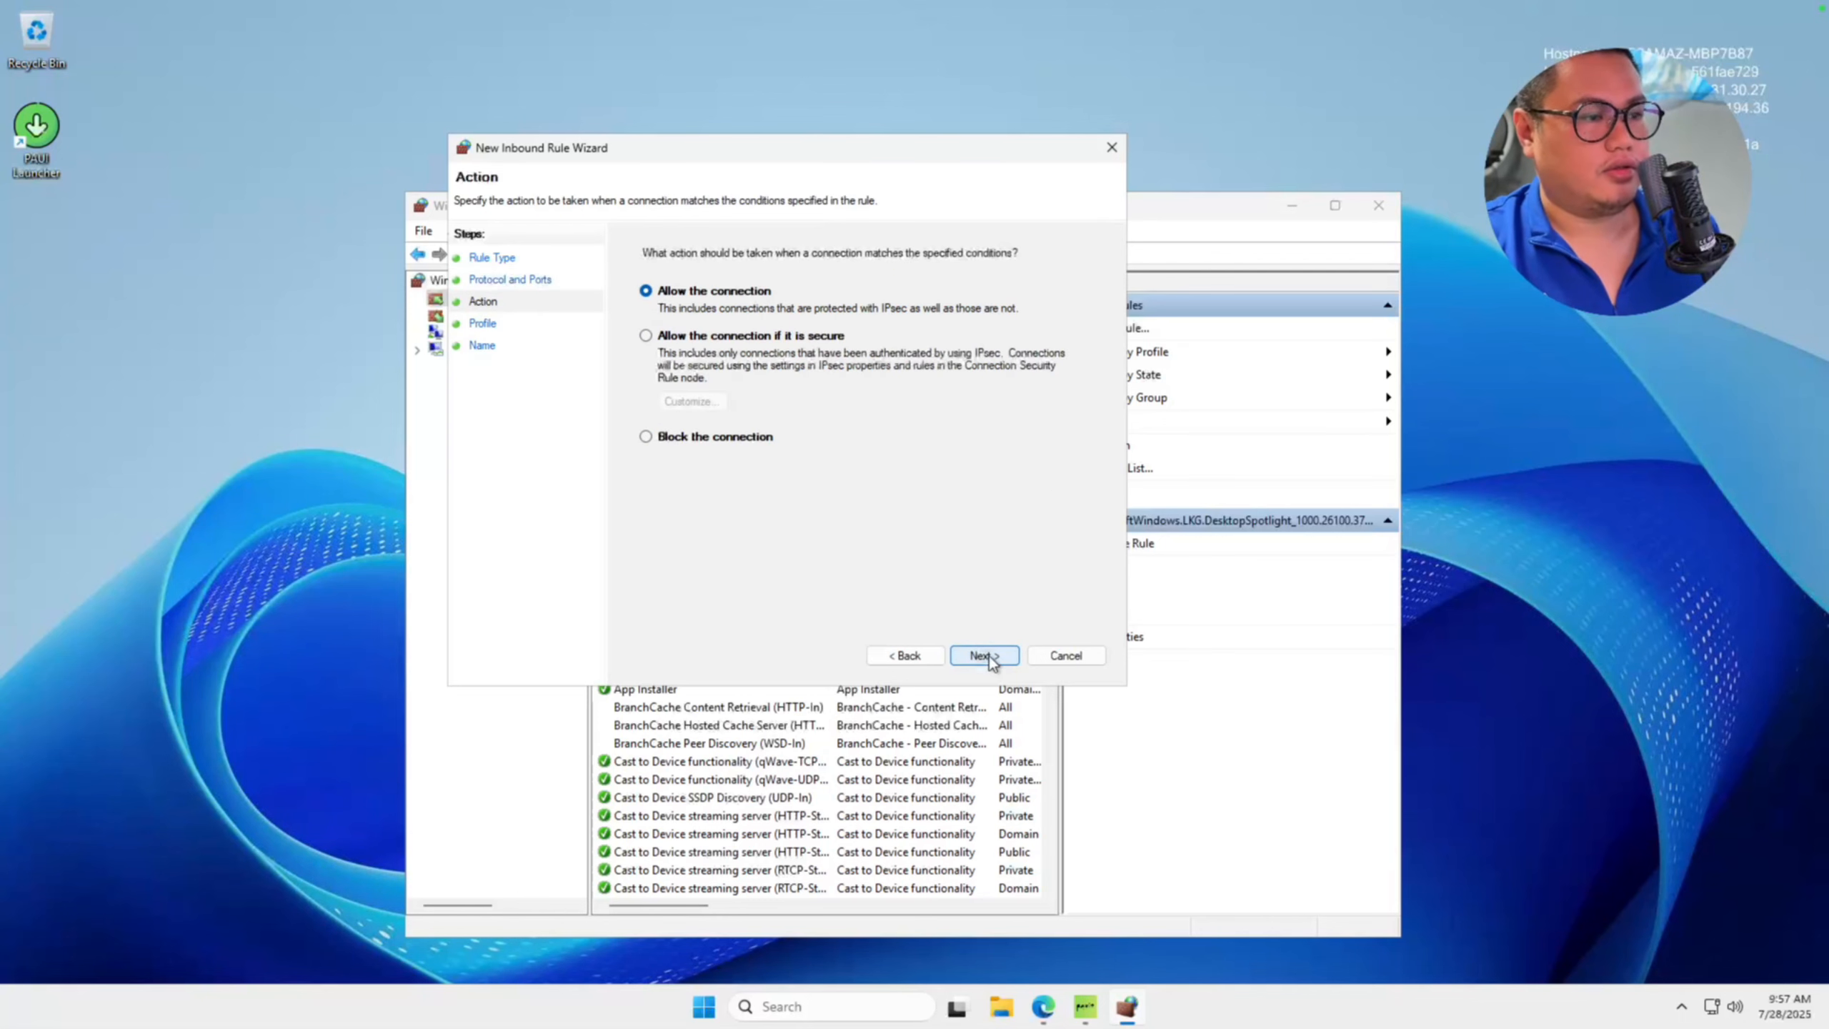
Allow the connection for all profiles, name the rule 80,443, finish the wizard and close the firewall console.
{"action": "left_click", "coordinate": [905, 655]}
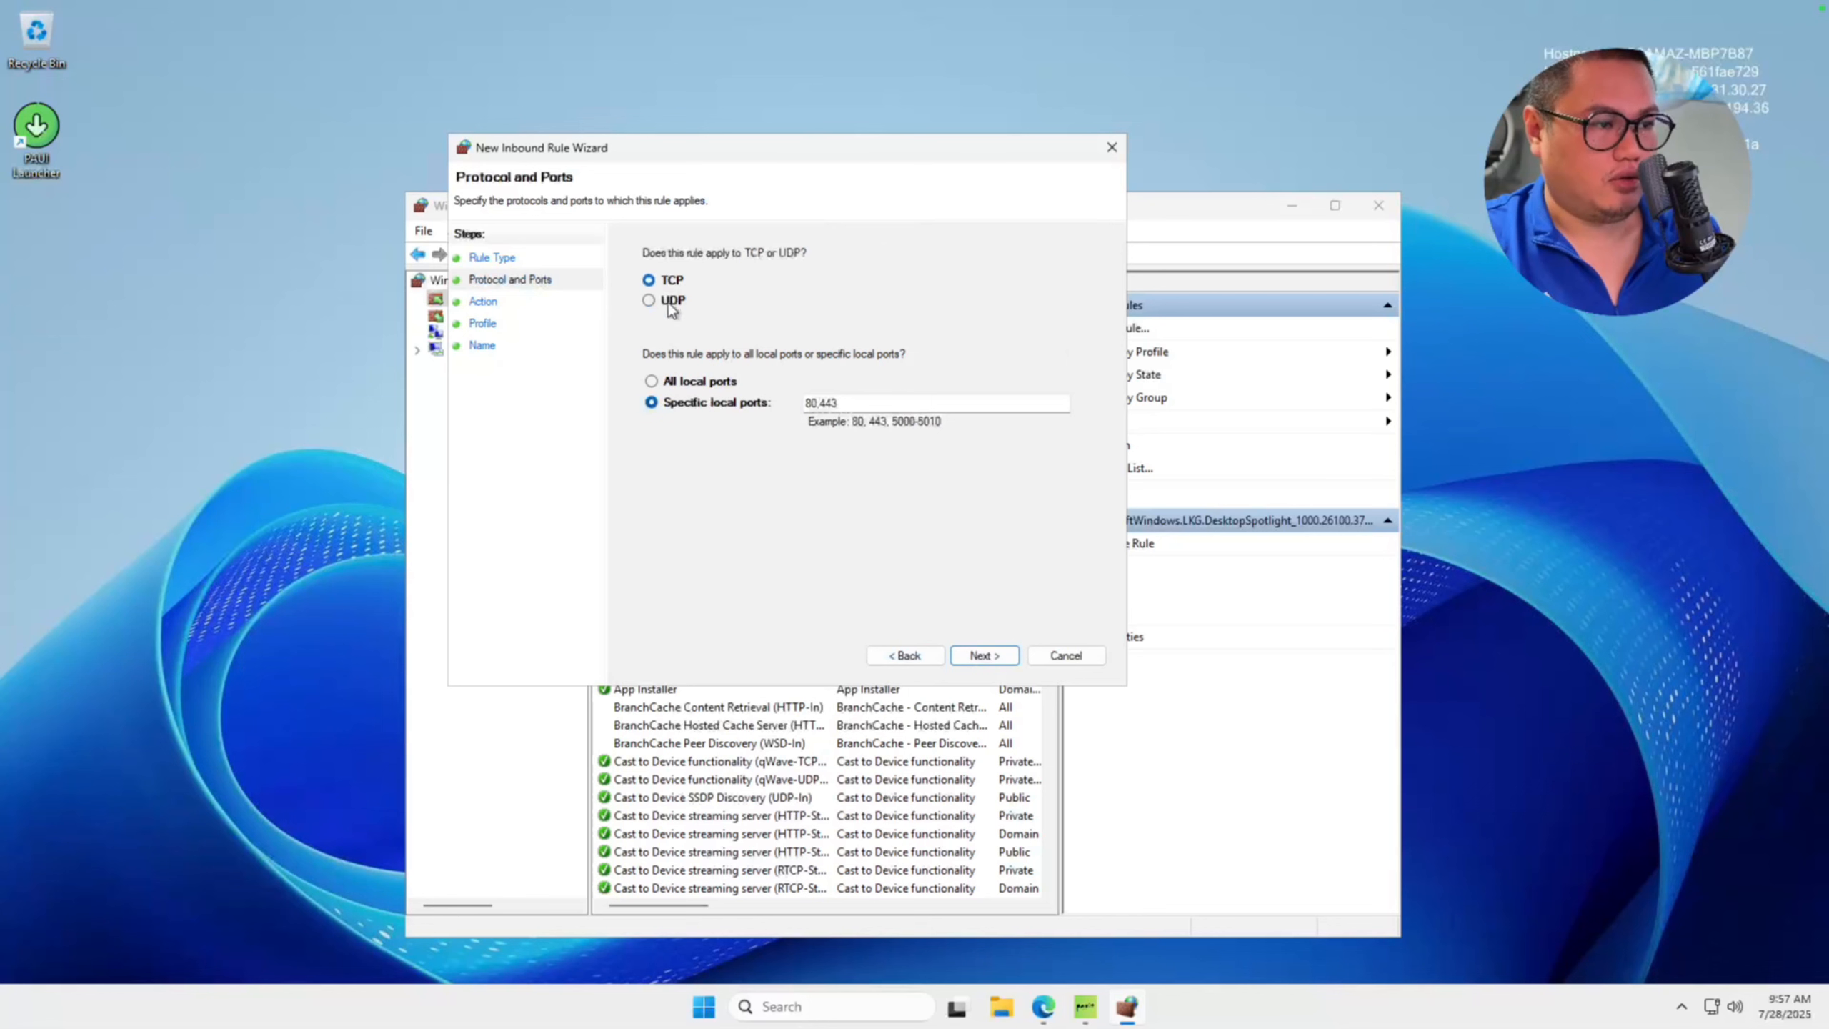
{"action": "left_click", "coordinate": [981, 657]}
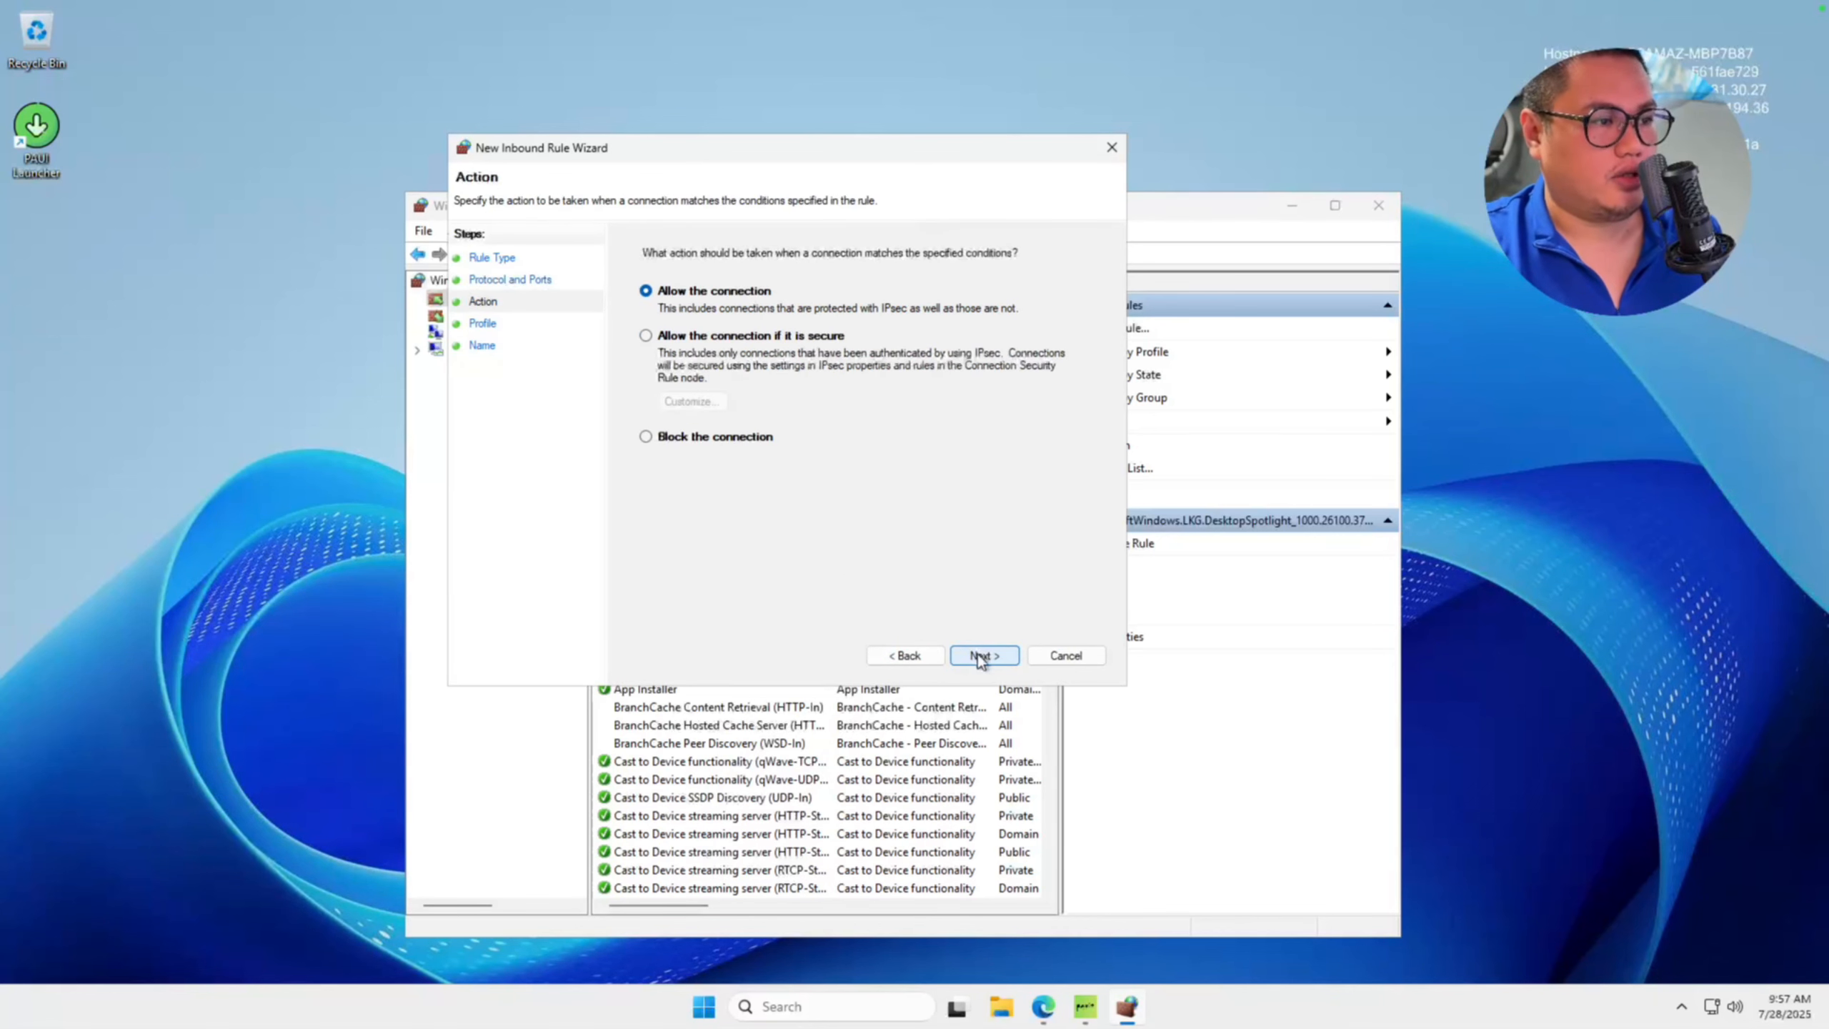
{"action": "left_click", "coordinate": [981, 656]}
{"action": "left_click", "coordinate": [981, 656]}
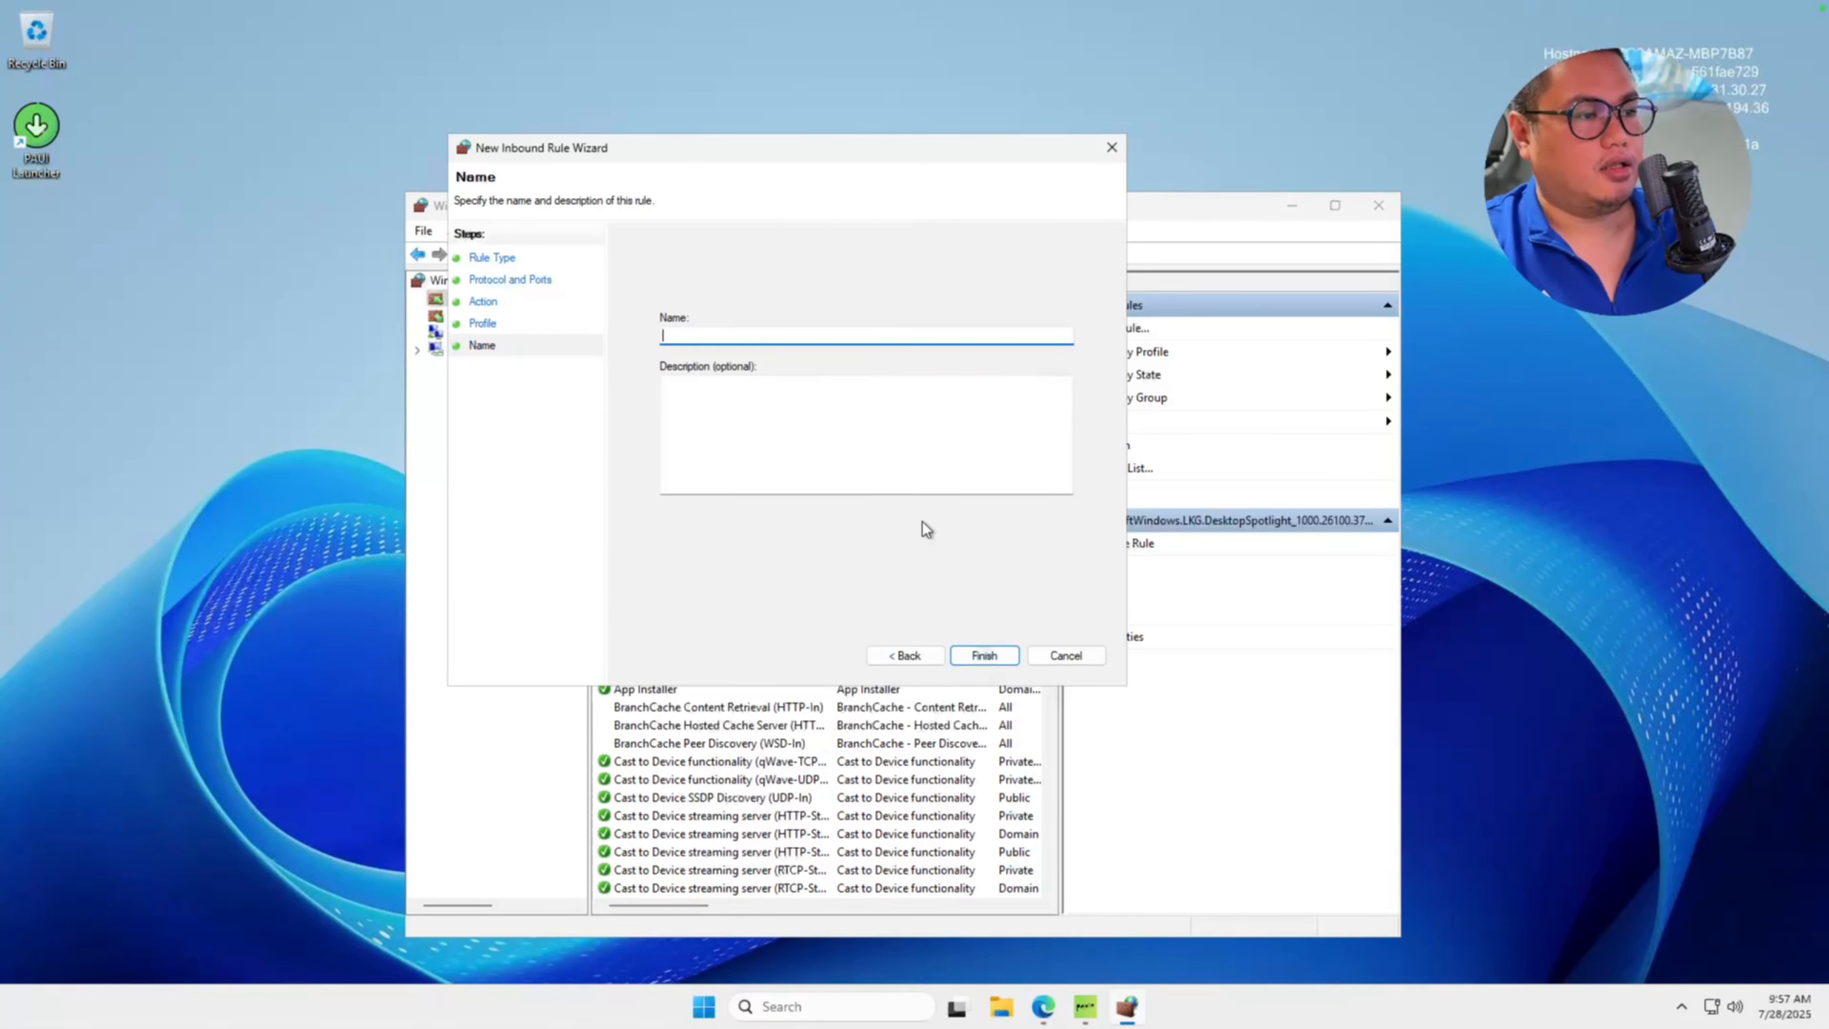
{"action": "type", "text": "80,443"}
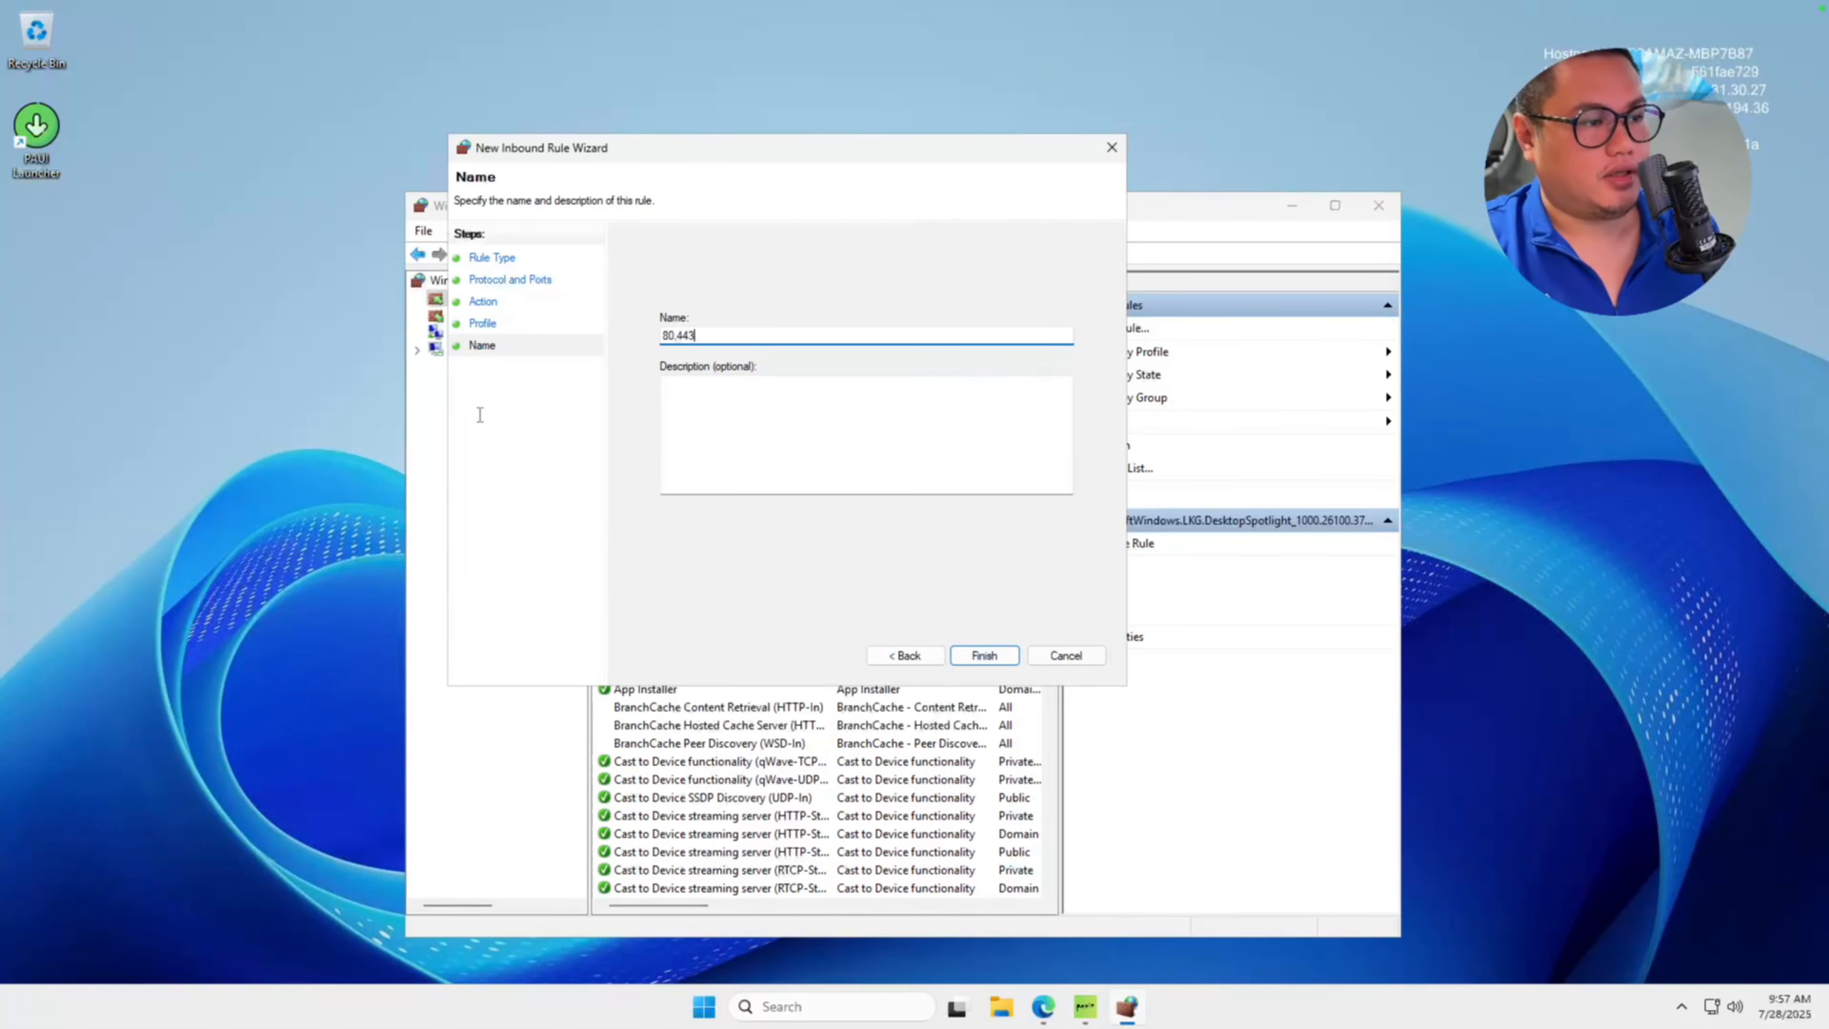
{"action": "left_click", "coordinate": [985, 657]}
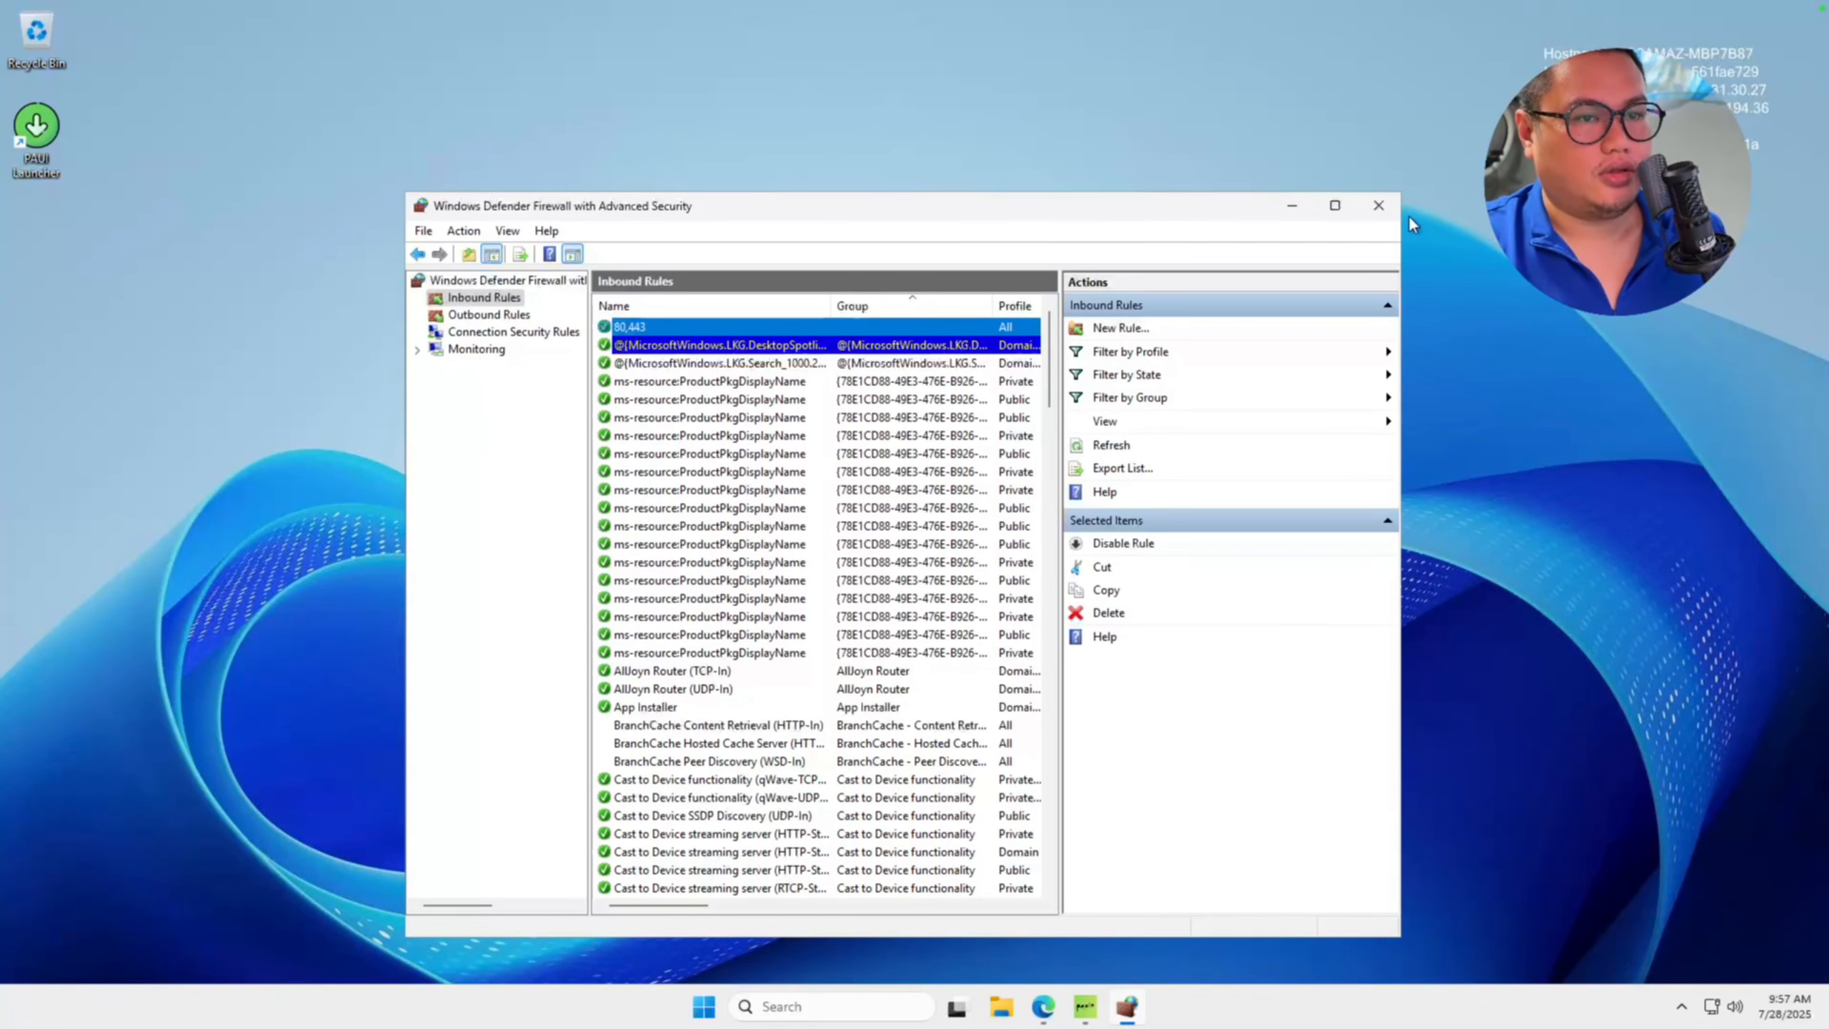
{"action": "left_click", "coordinate": [1378, 205]}
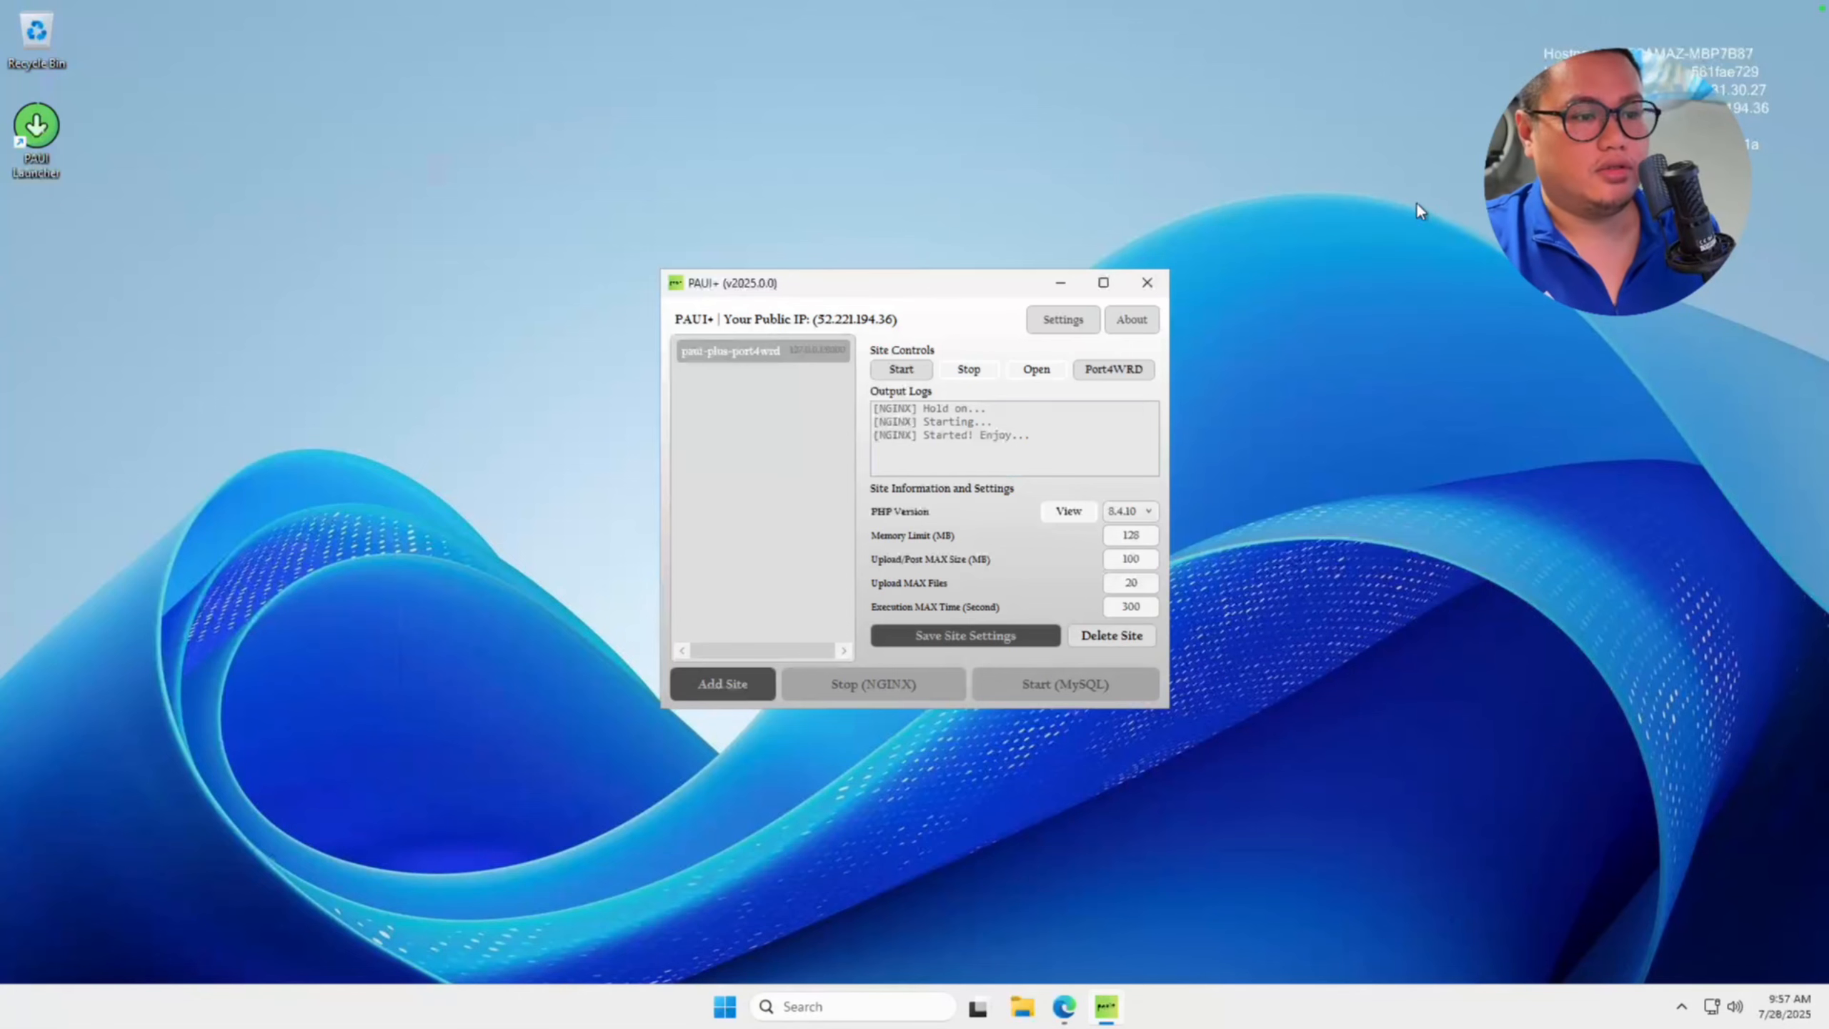
Open a new browser tab and search the web for whatismyip.
{"action": "left_click", "coordinate": [1065, 1007]}
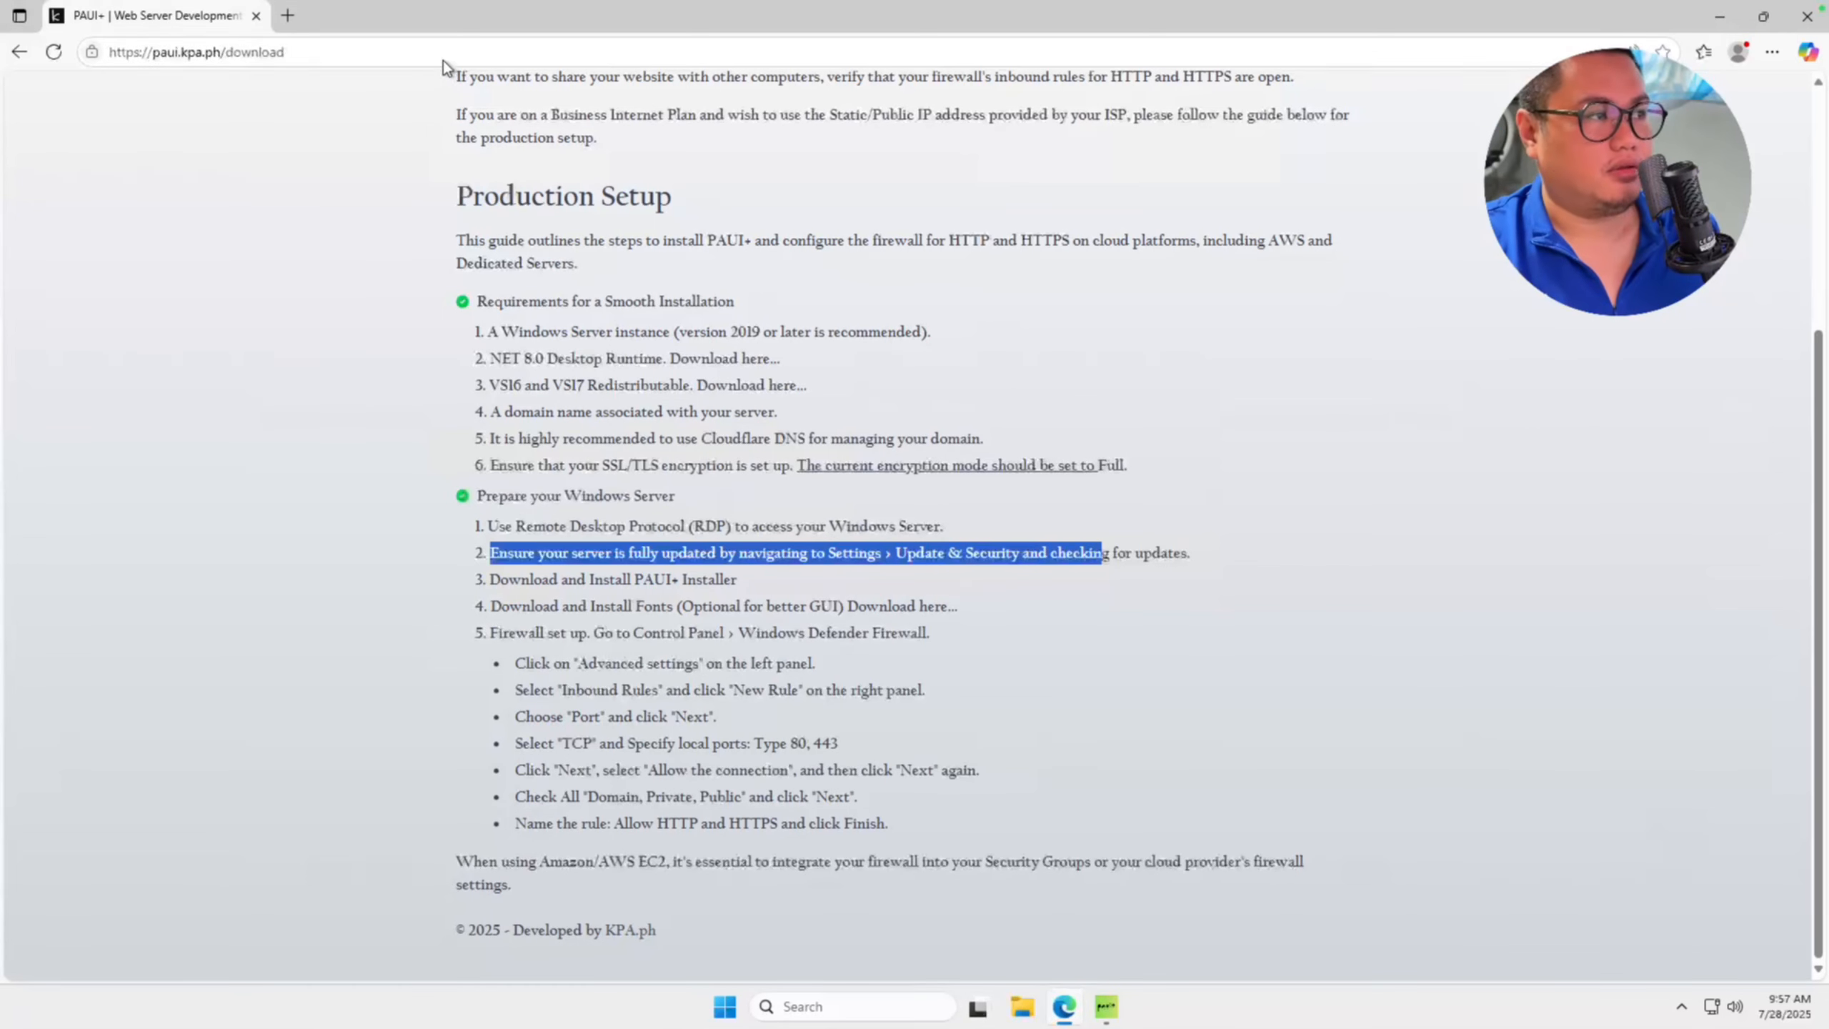
{"action": "left_click", "coordinate": [287, 15]}
{"action": "type", "text": "what"}
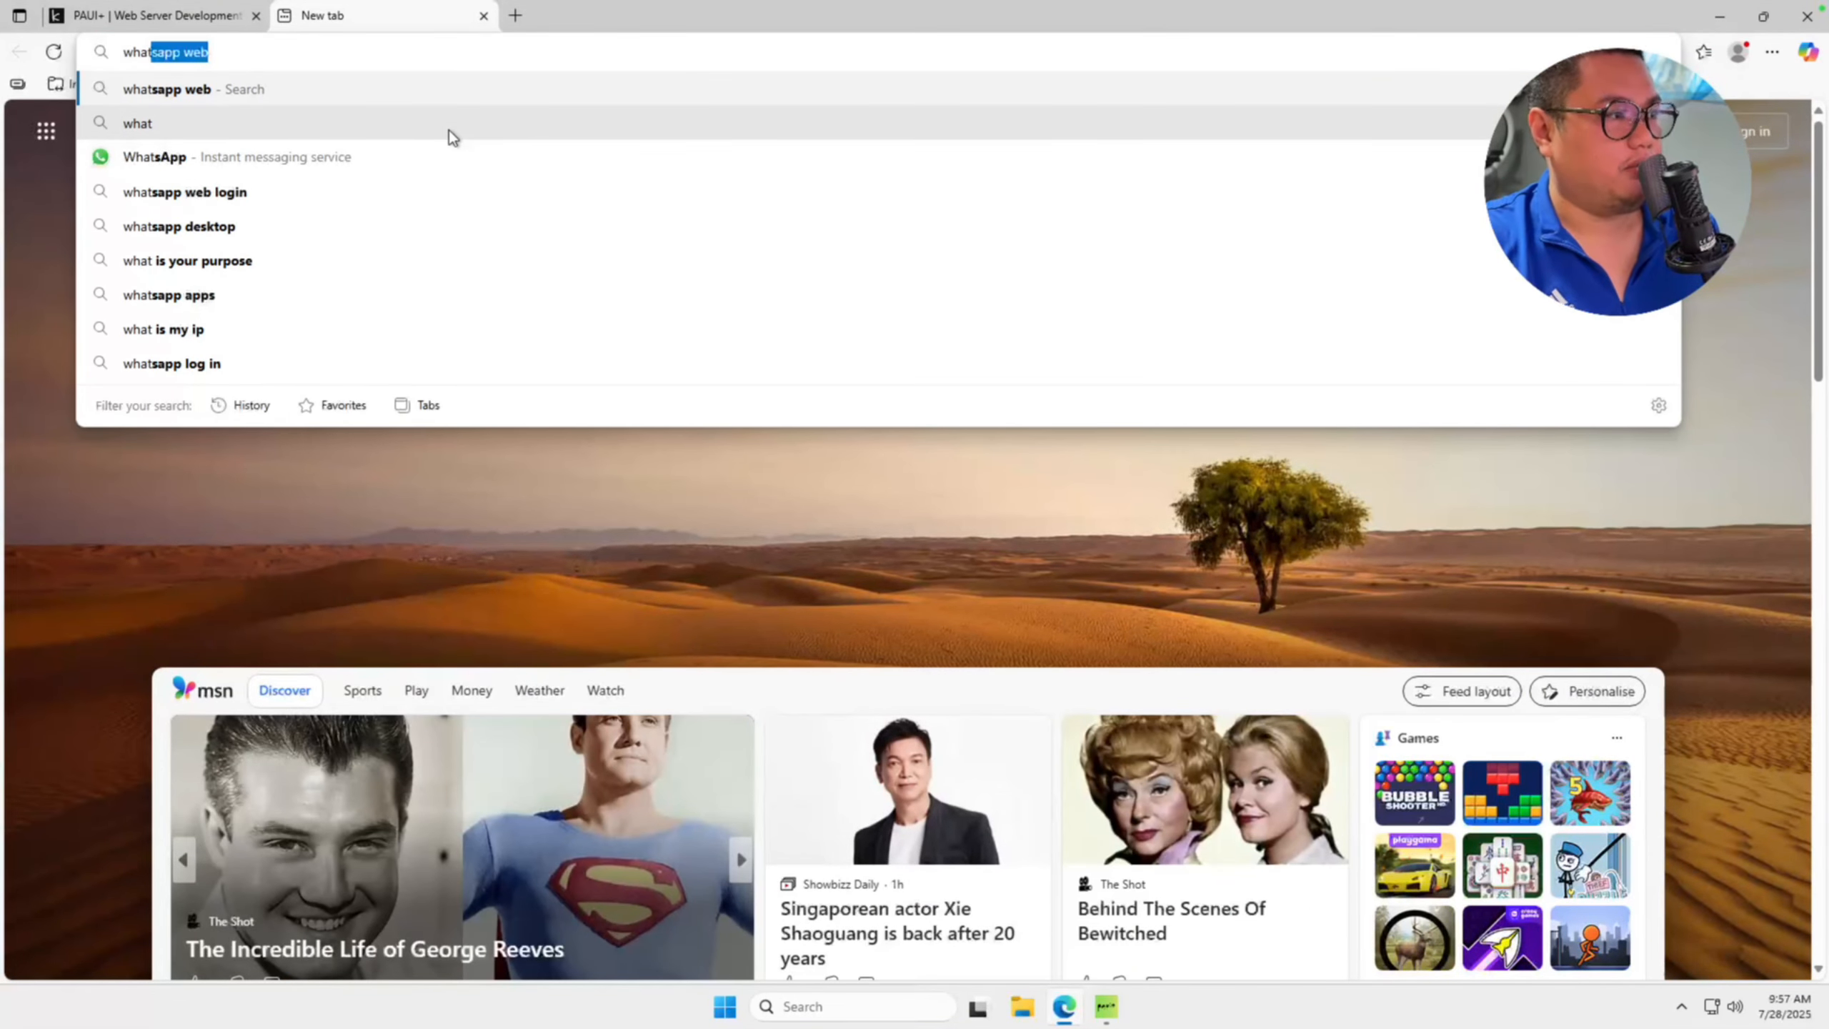
{"action": "type", "text": "s"}
{"action": "key", "text": "BackSpace"}
{"action": "type", "text": "is"}
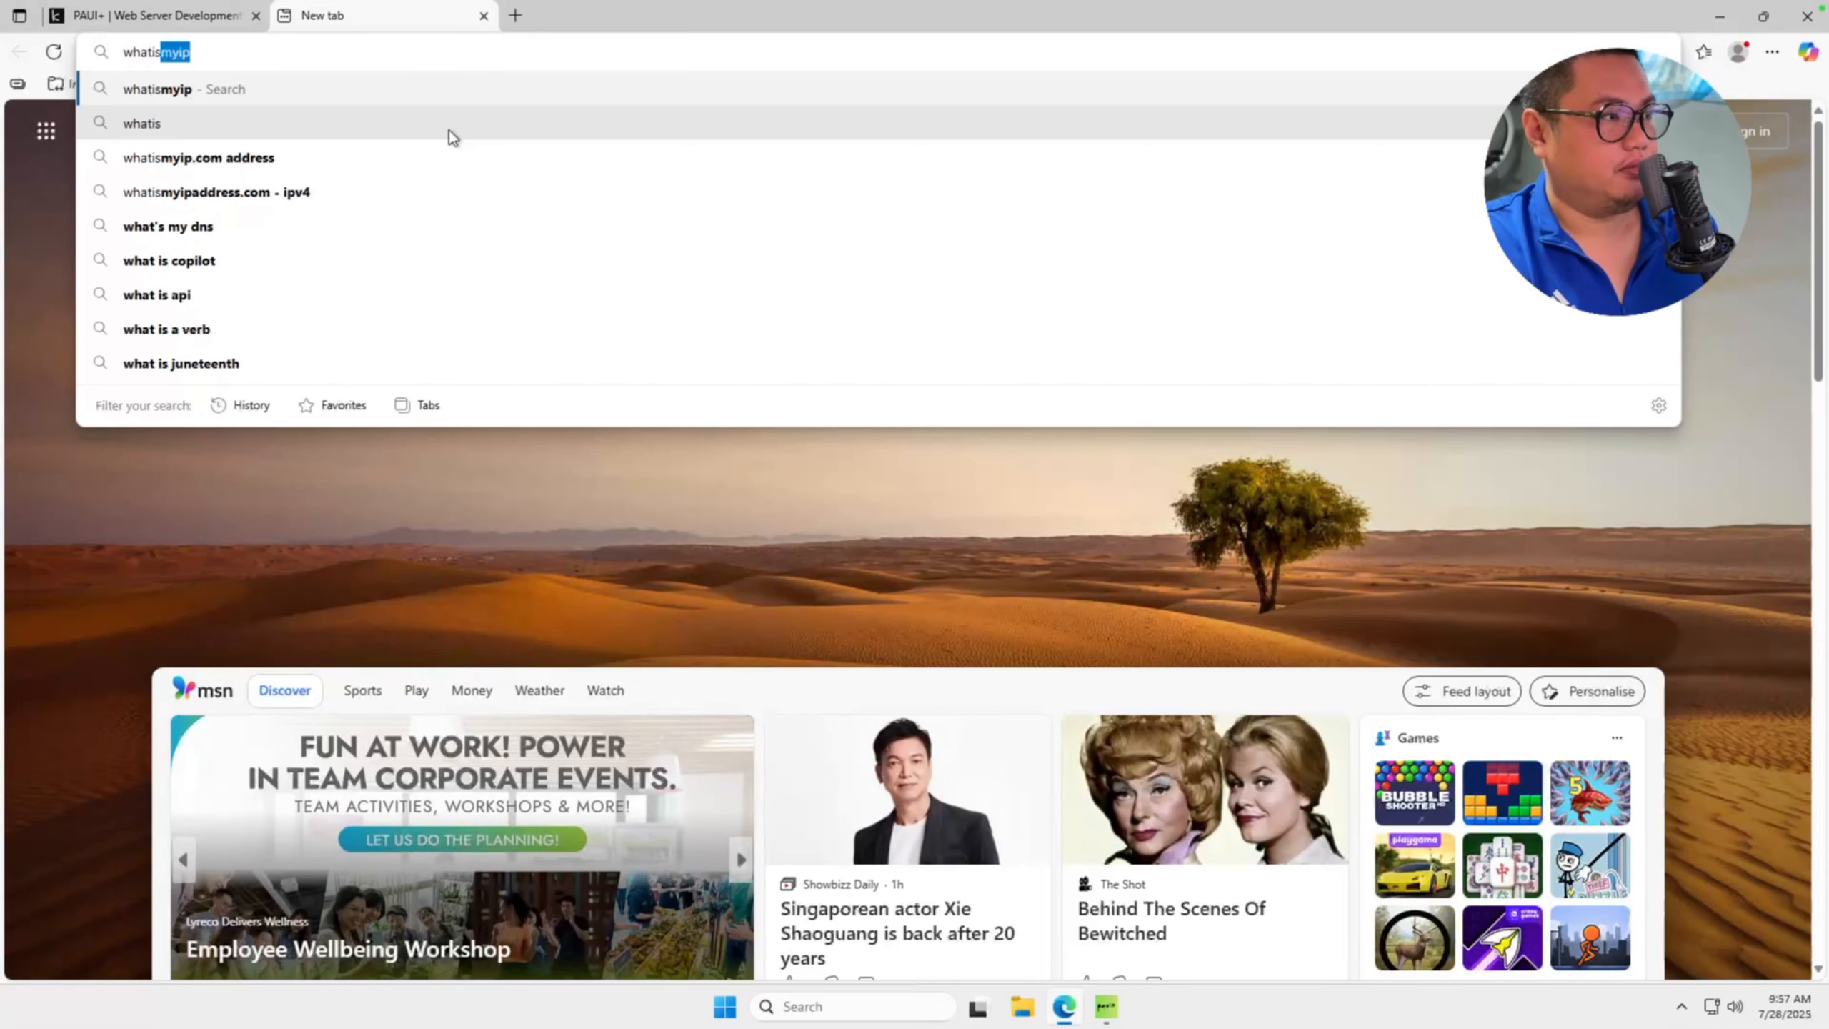
{"action": "key", "text": "Return"}
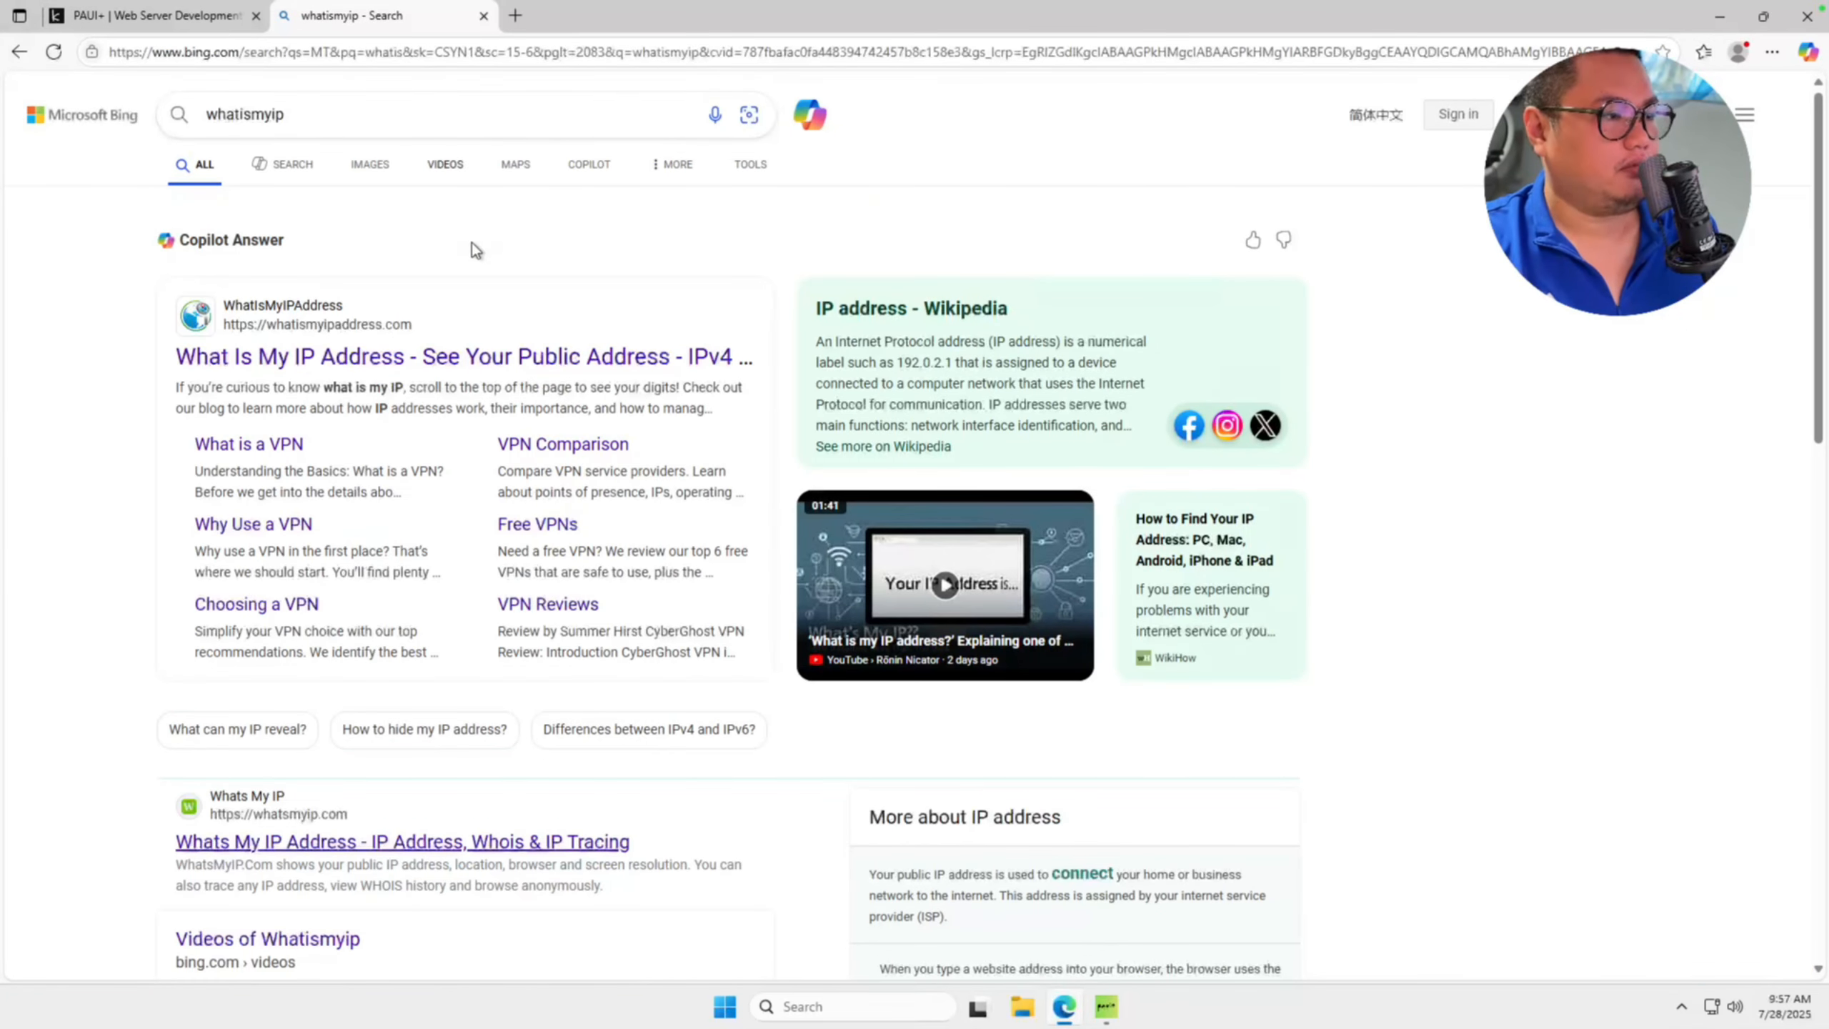
Open the WhatIsMyIPAddress result, copy the server's public IPv4 address and minimize the browser.
{"action": "left_click", "coordinate": [475, 353]}
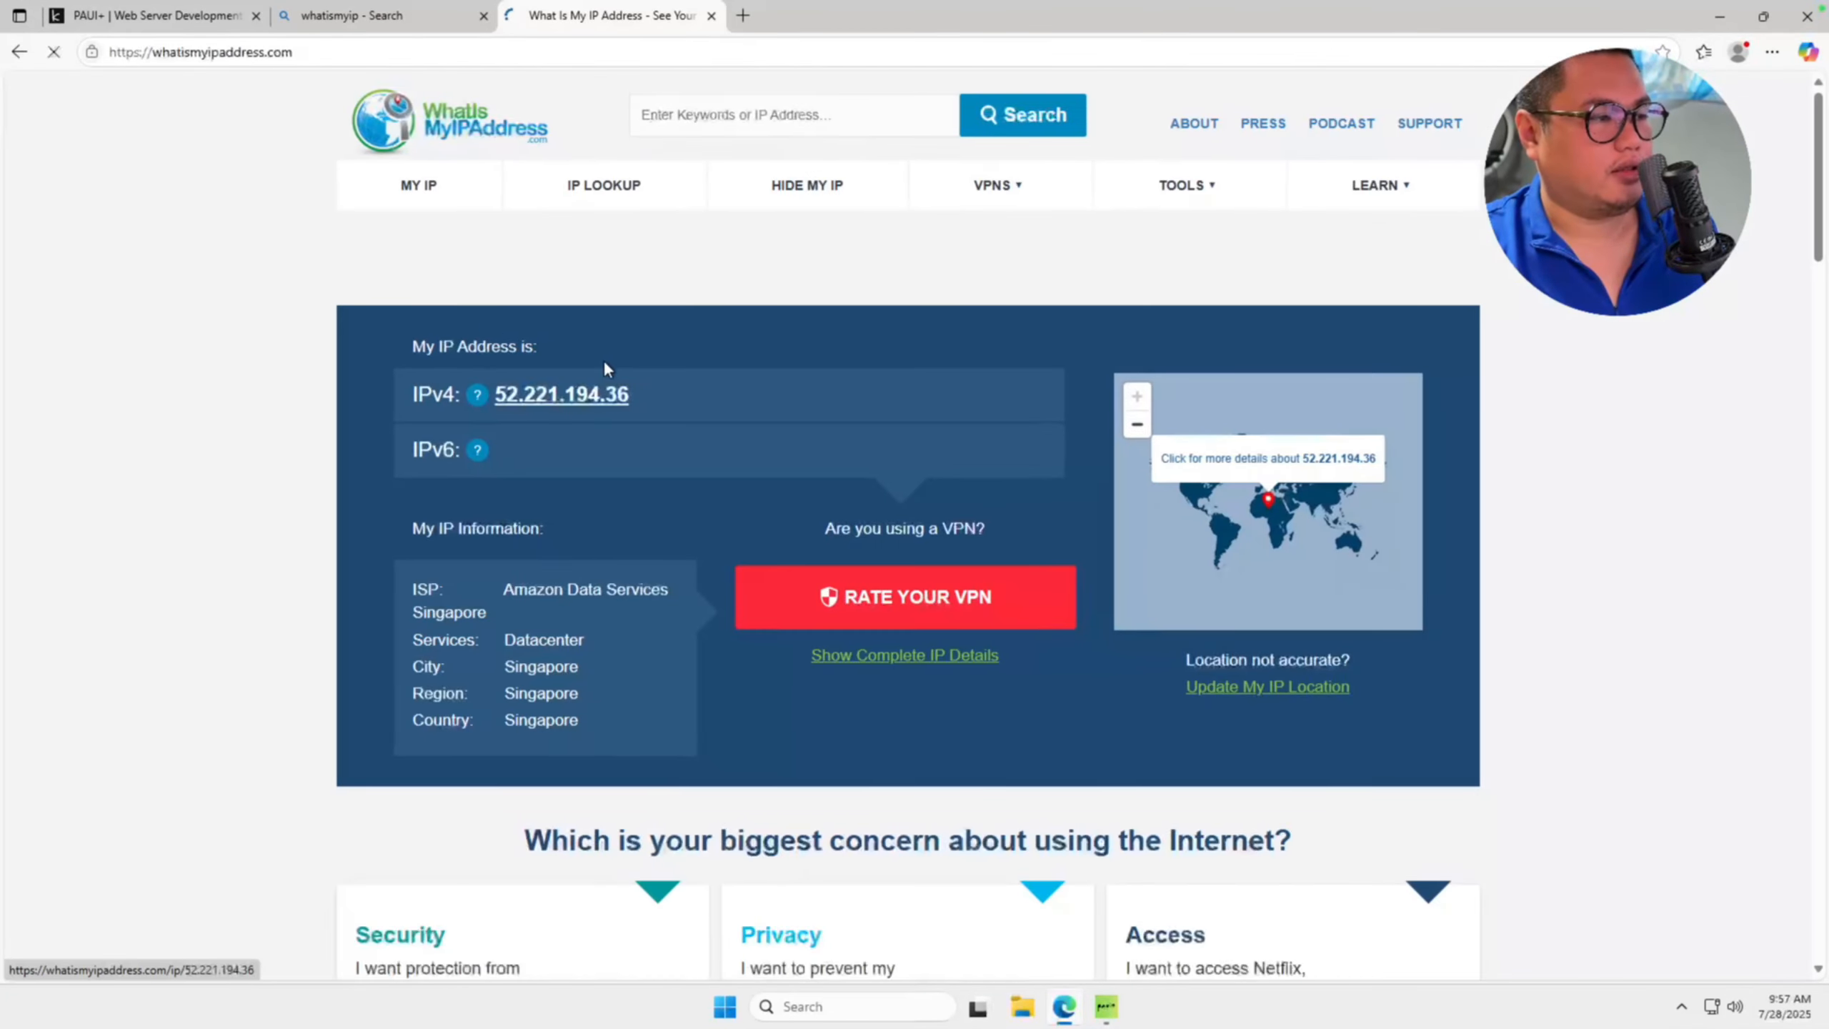
{"action": "left_click_drag", "start_coordinate": [630, 395], "coordinate": [490, 398]}
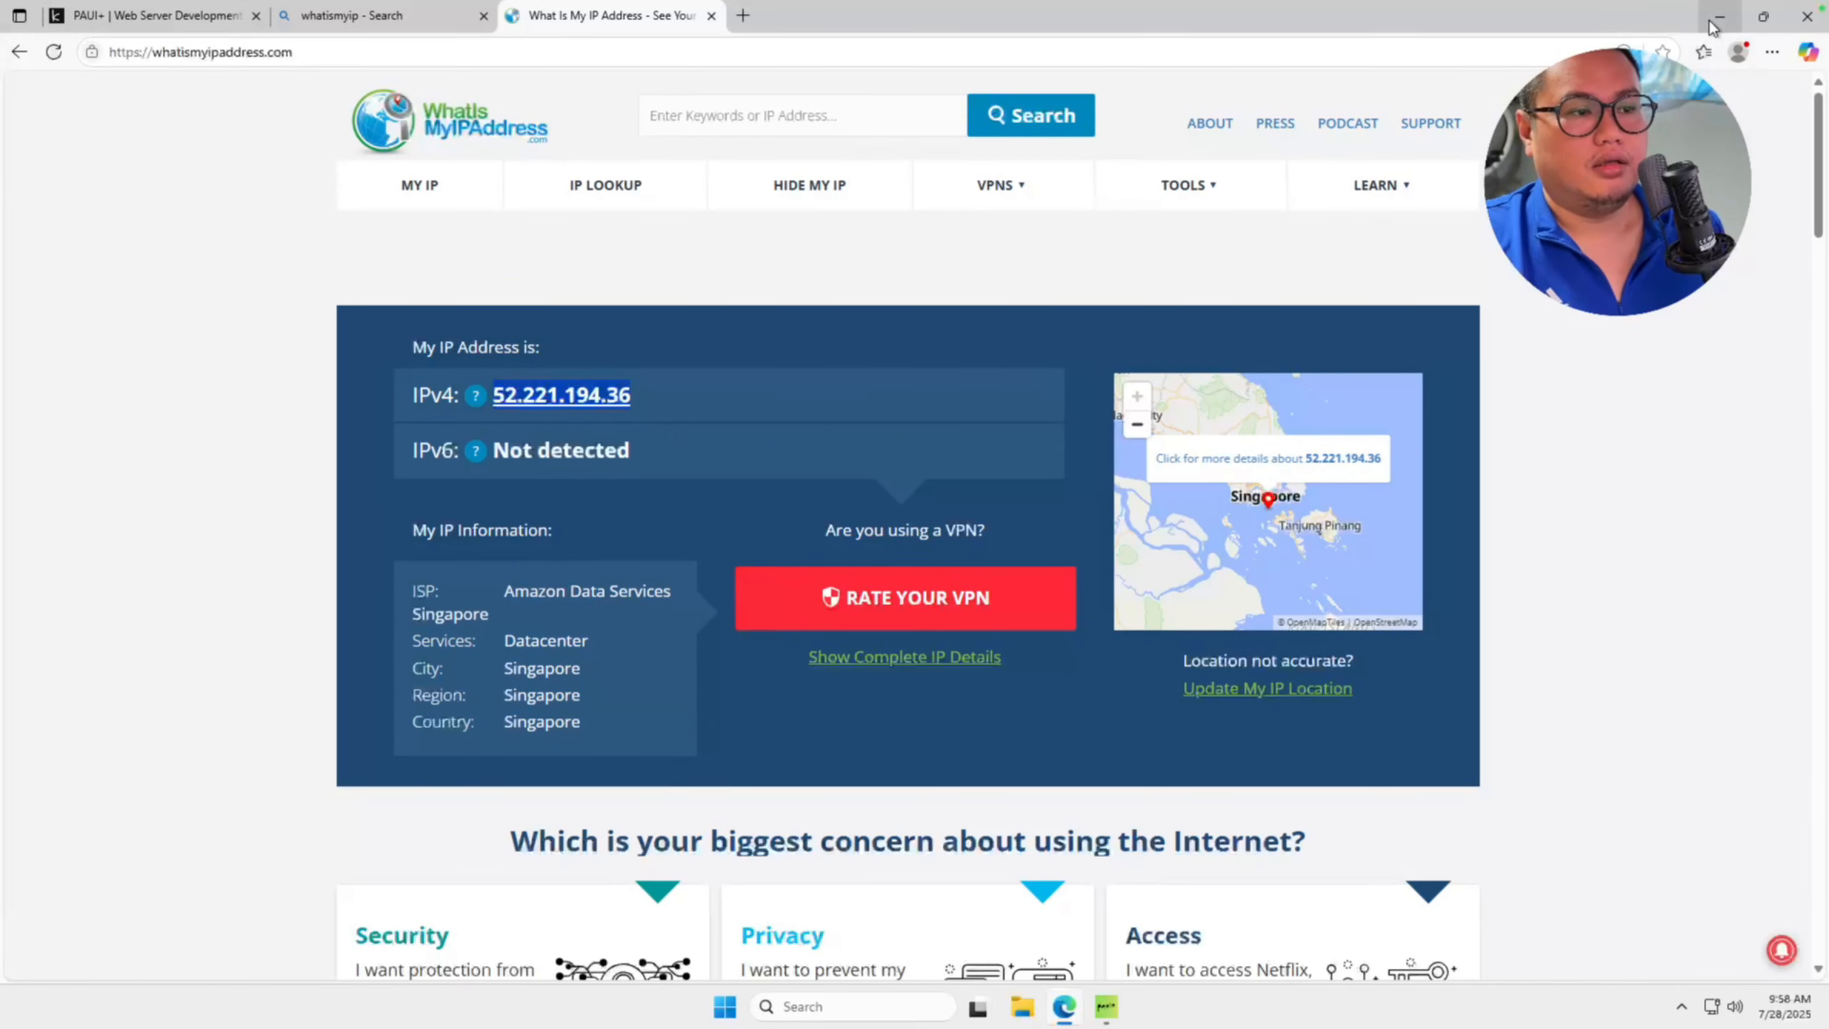
{"action": "left_click", "coordinate": [641, 393]}
{"action": "left_click_drag", "start_coordinate": [641, 393], "coordinate": [493, 395]}
{"action": "key", "text": "super+c"}
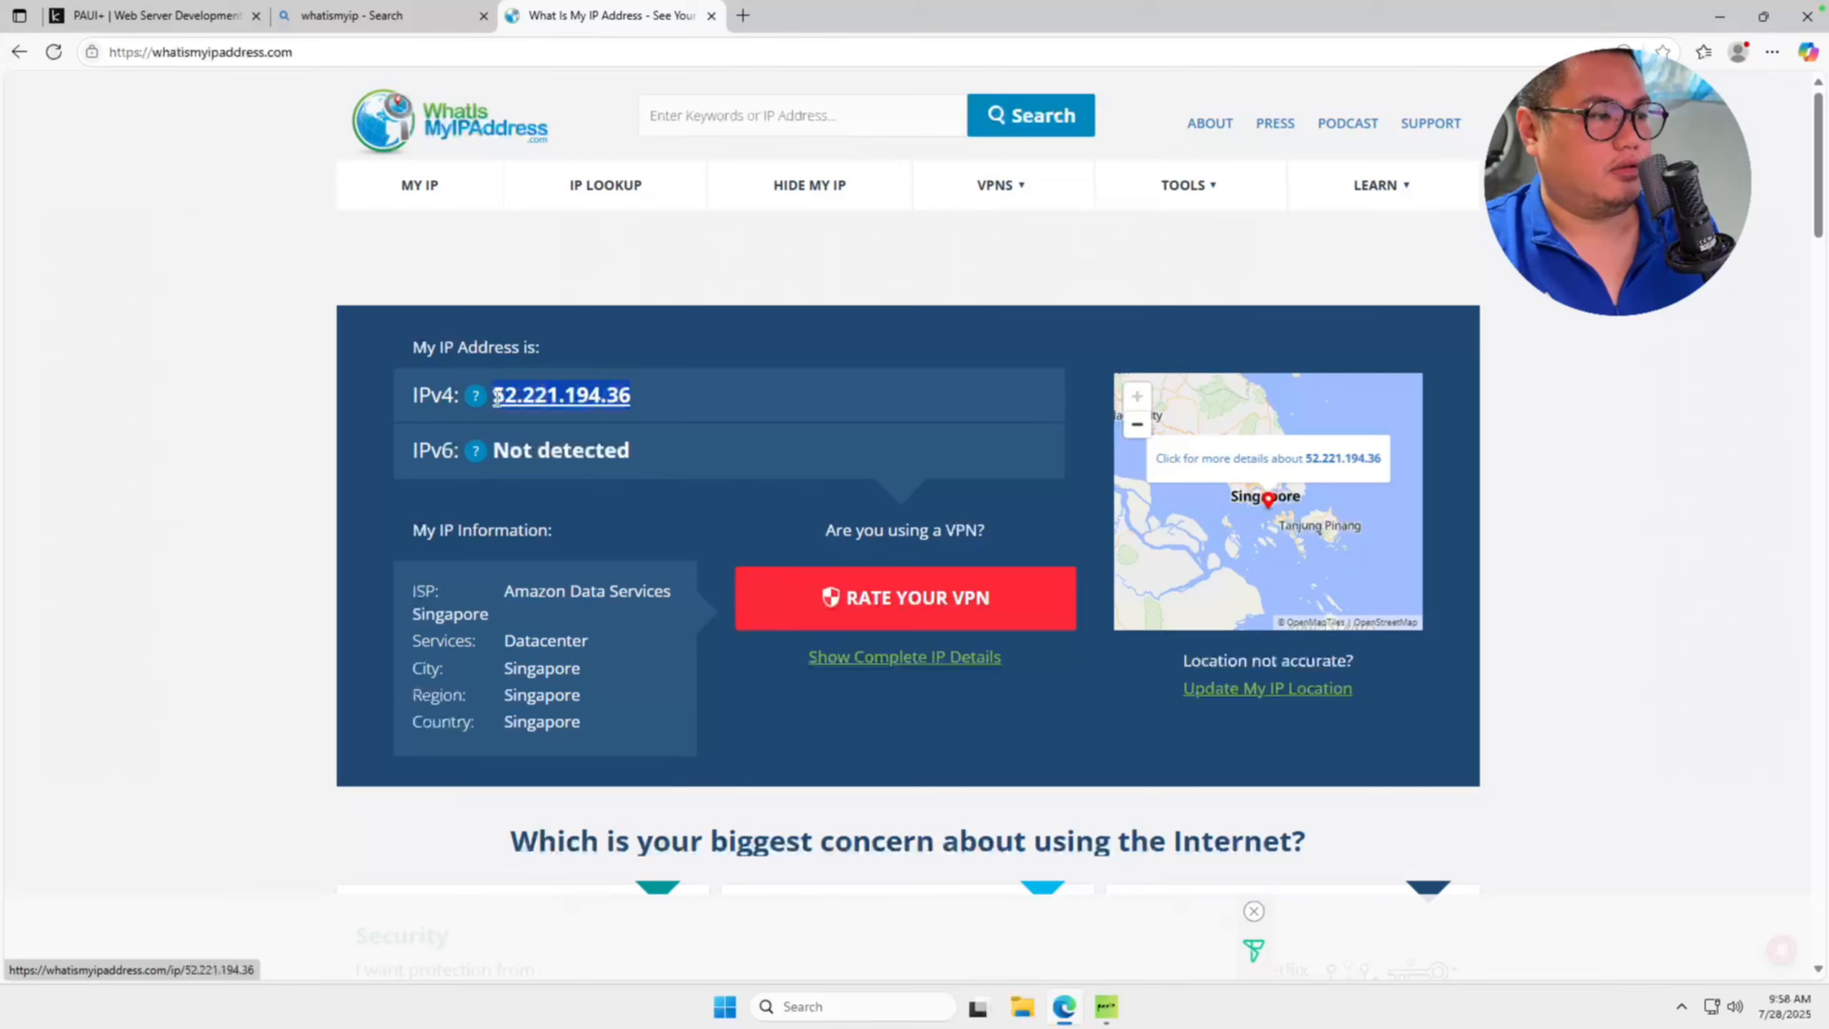
{"action": "left_click", "coordinate": [1721, 17]}
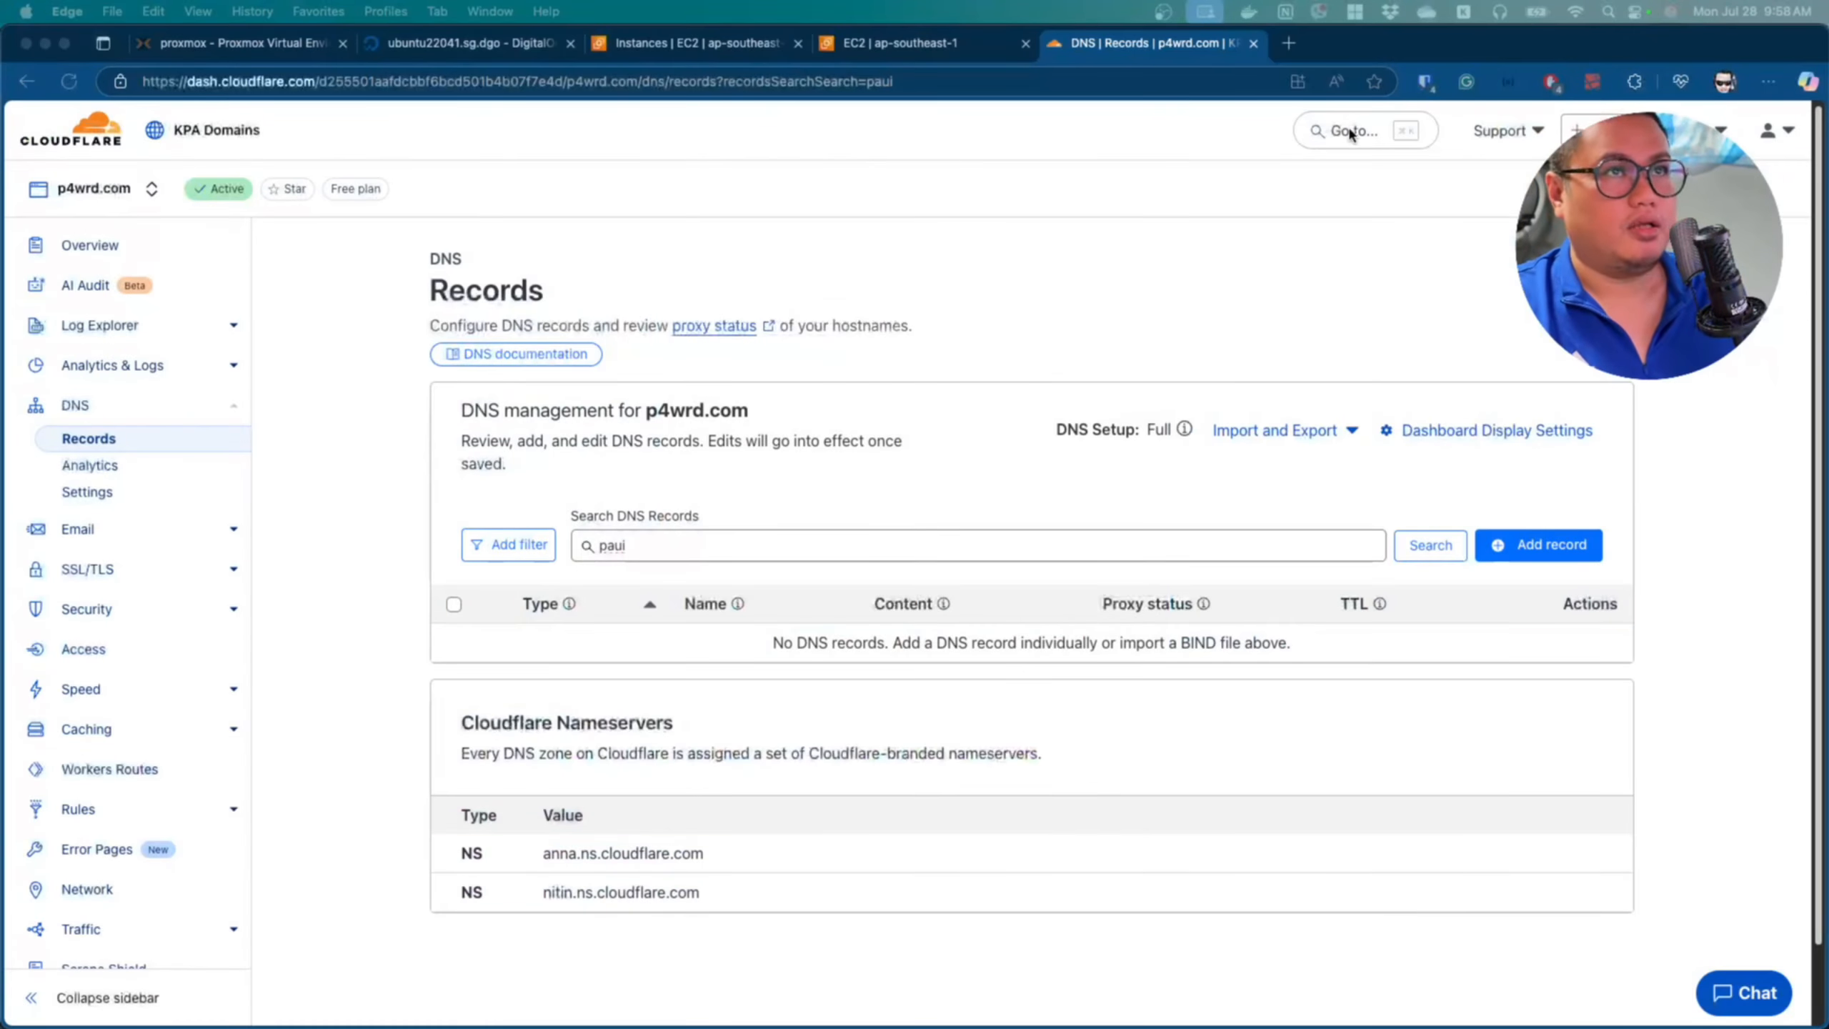
Add a Cloudflare A record named paui-demo-prod1 pointing to the IPv4 address 52.221.194.36.
{"action": "left_click", "coordinate": [1567, 545]}
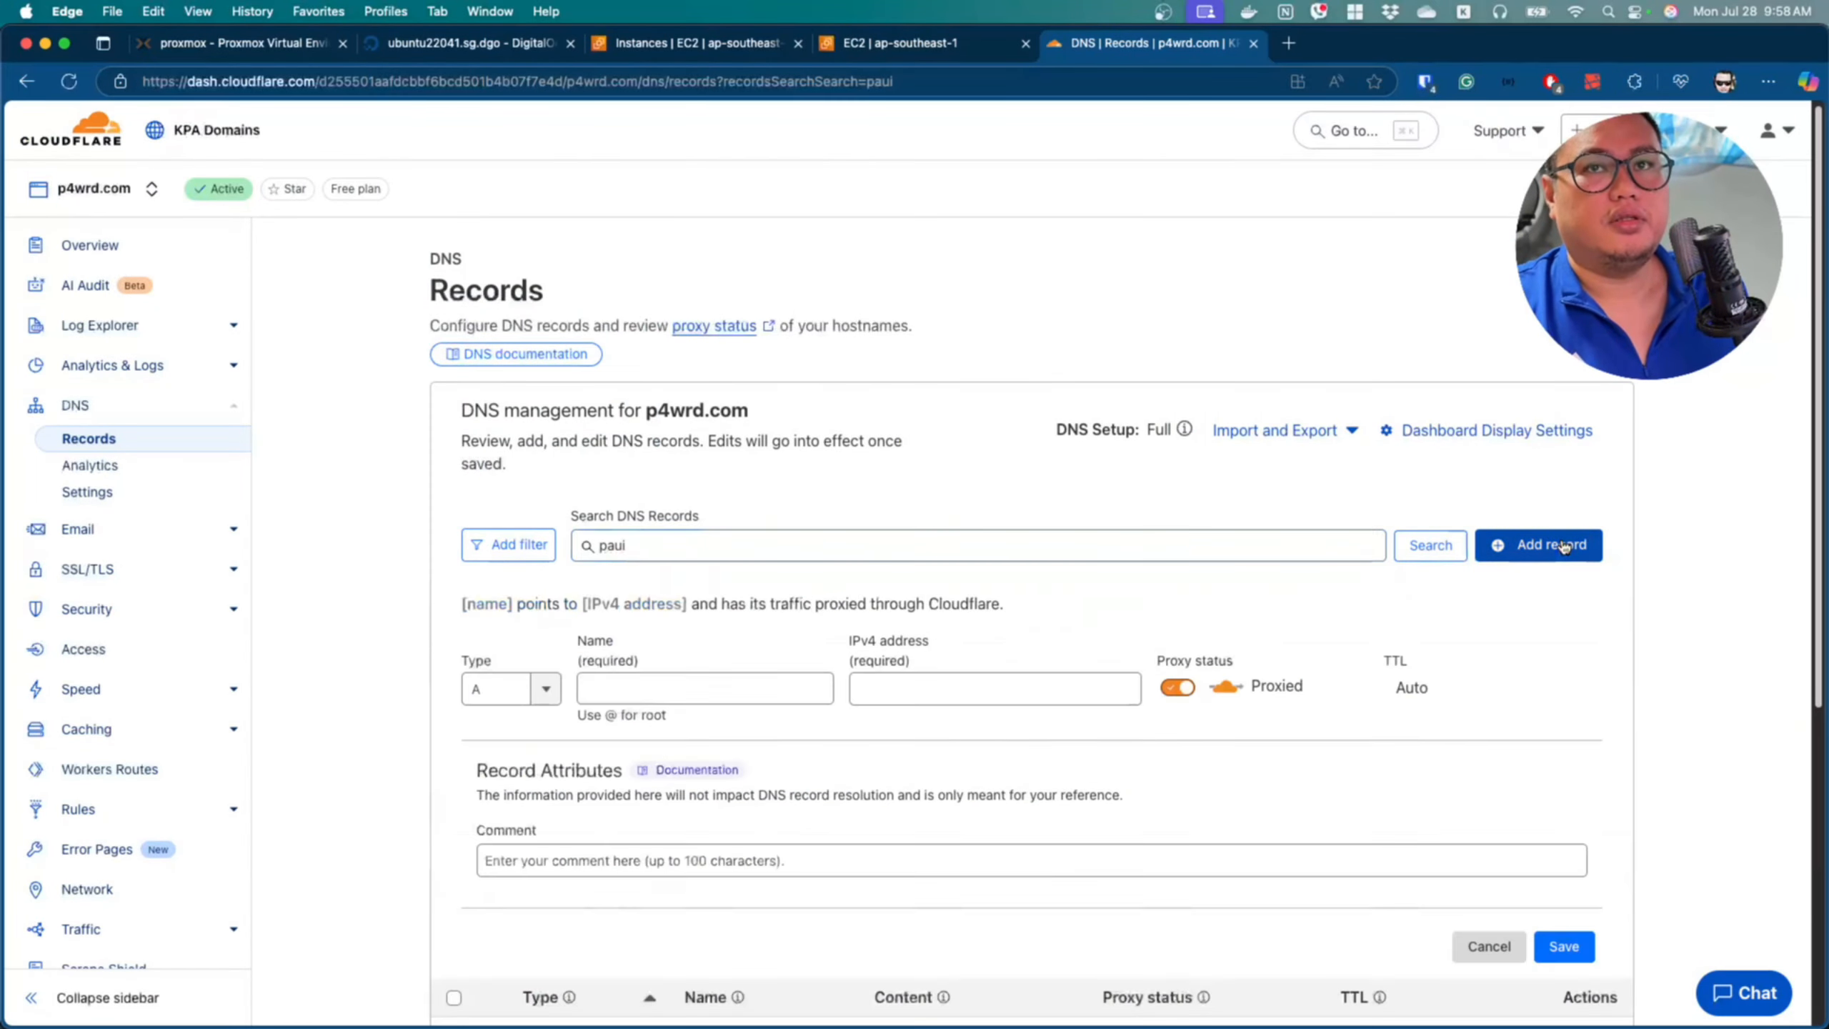
{"action": "left_click", "coordinate": [689, 693]}
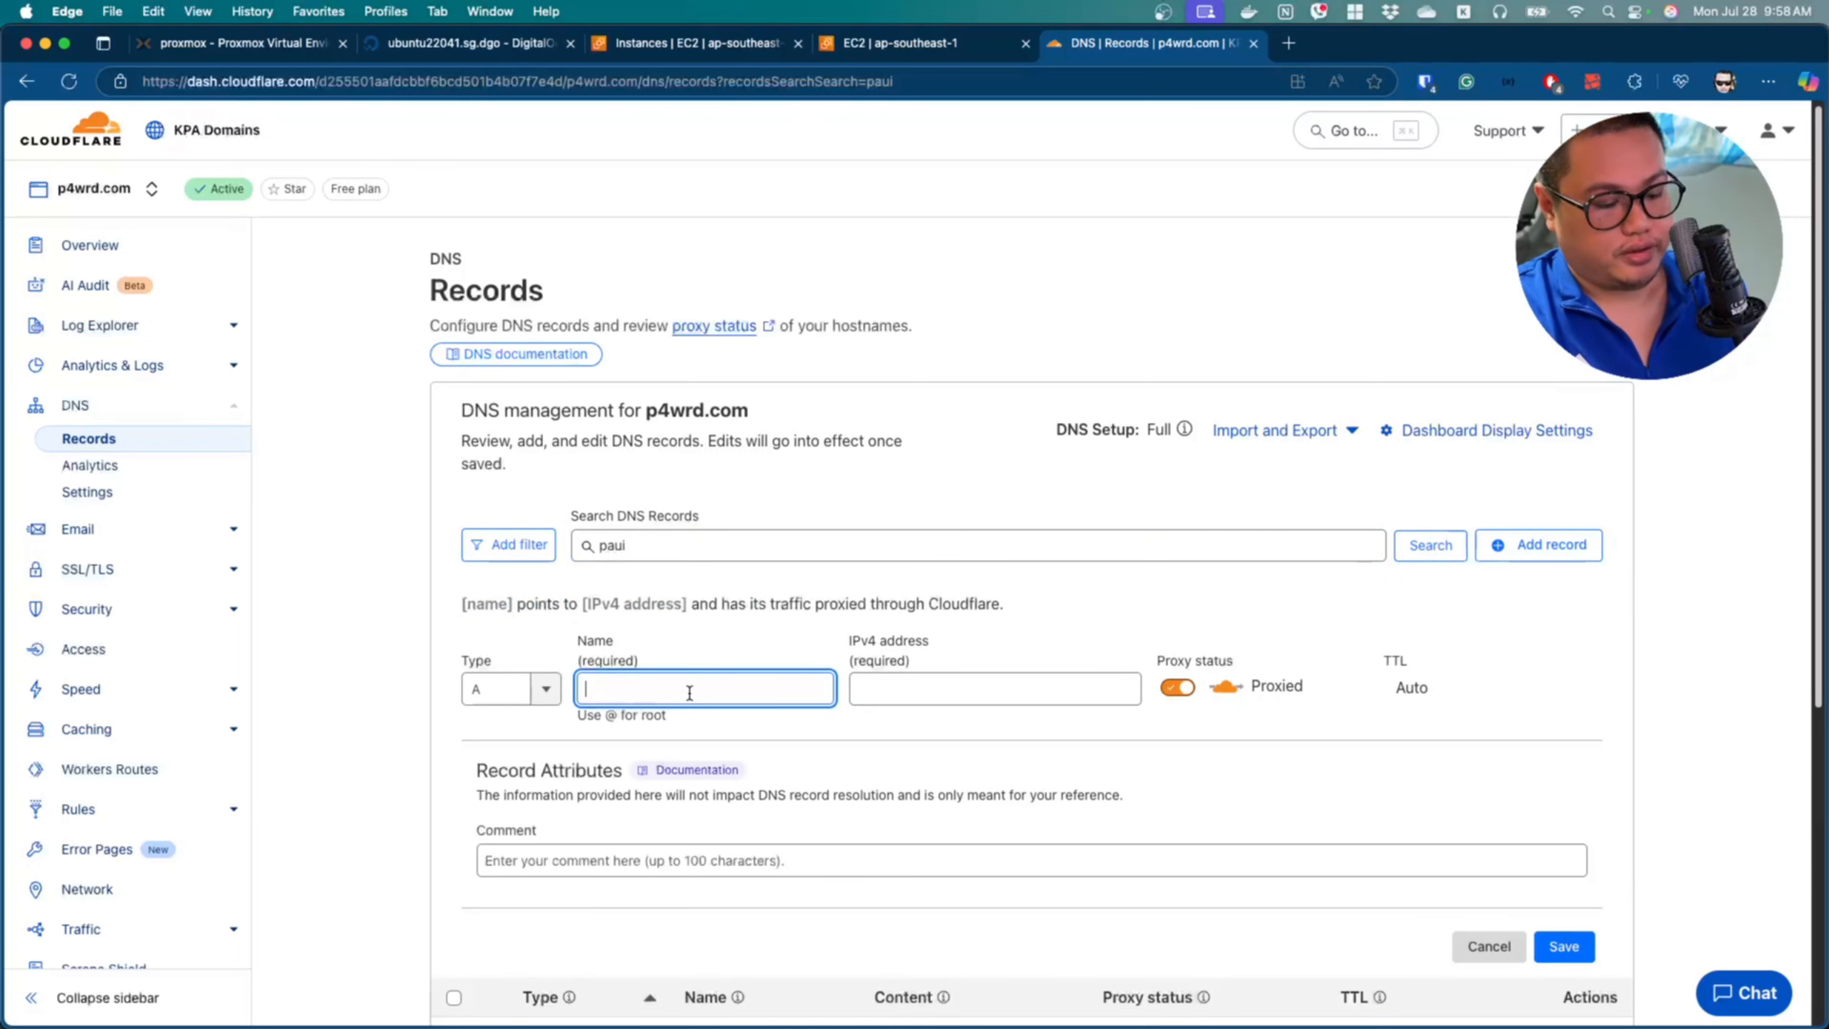
{"action": "type", "text": "paui-"}
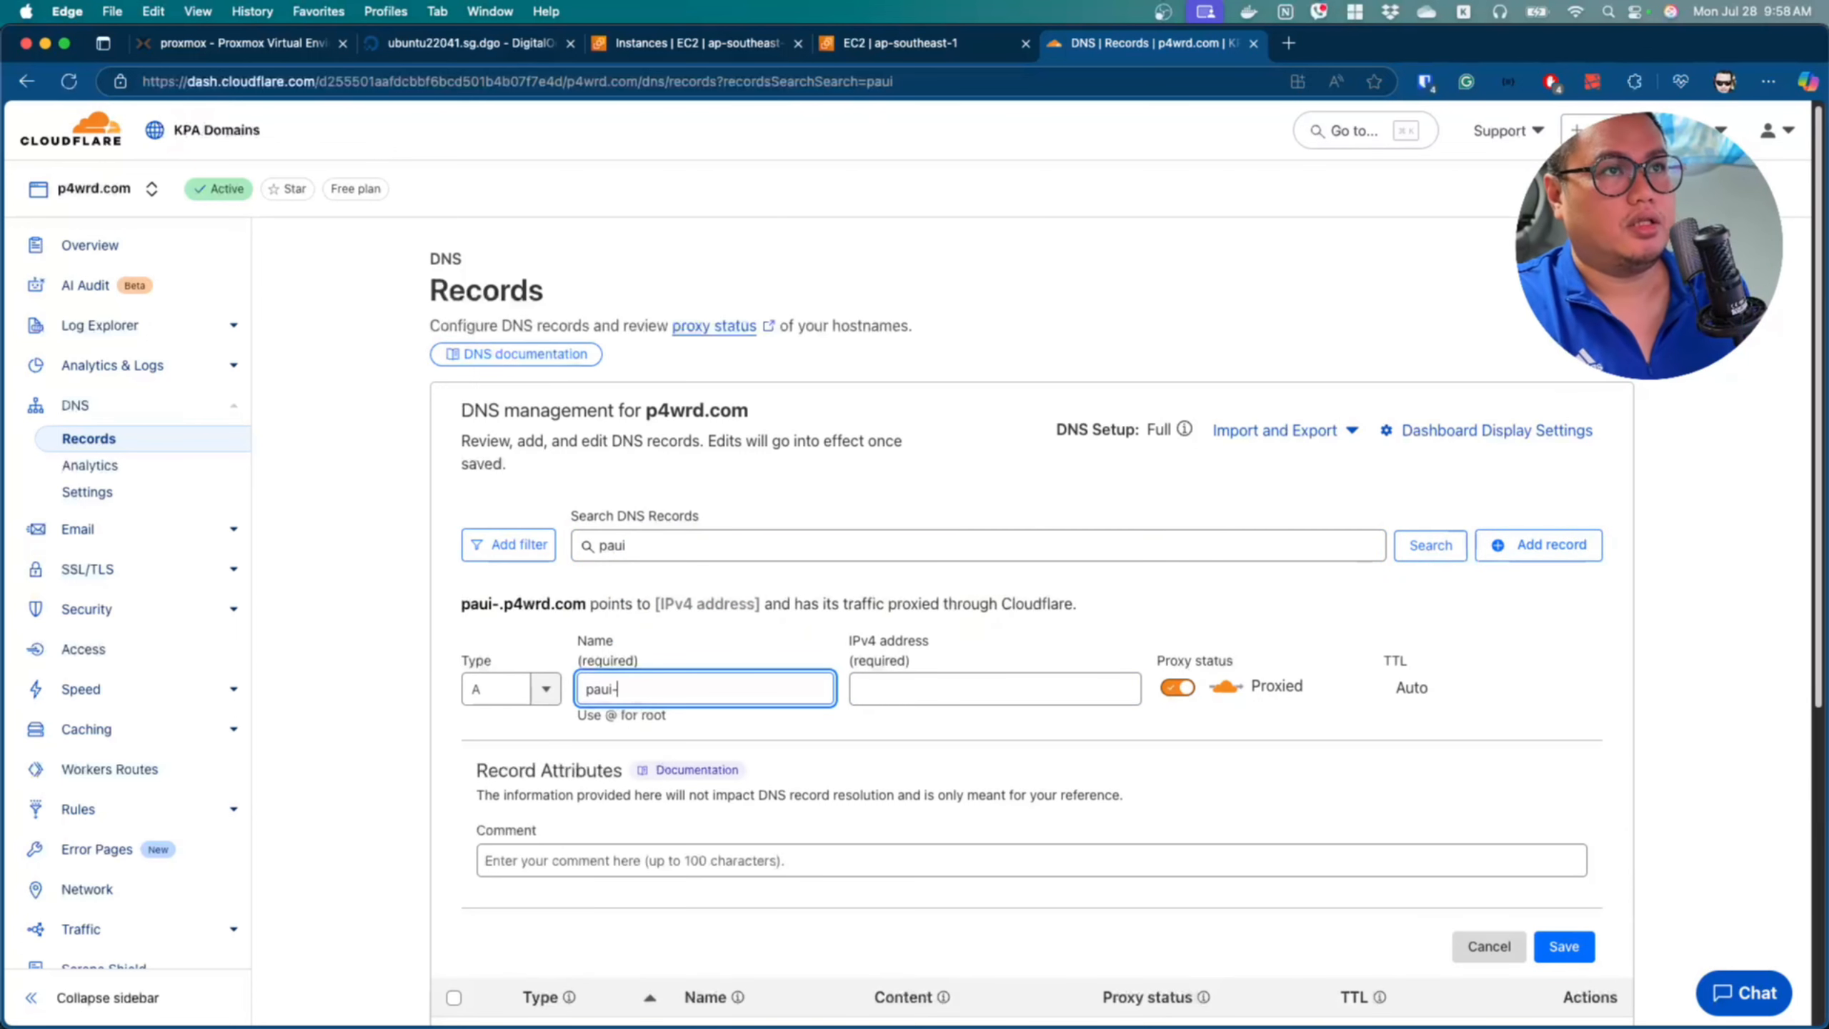
{"action": "type", "text": "demo-"}
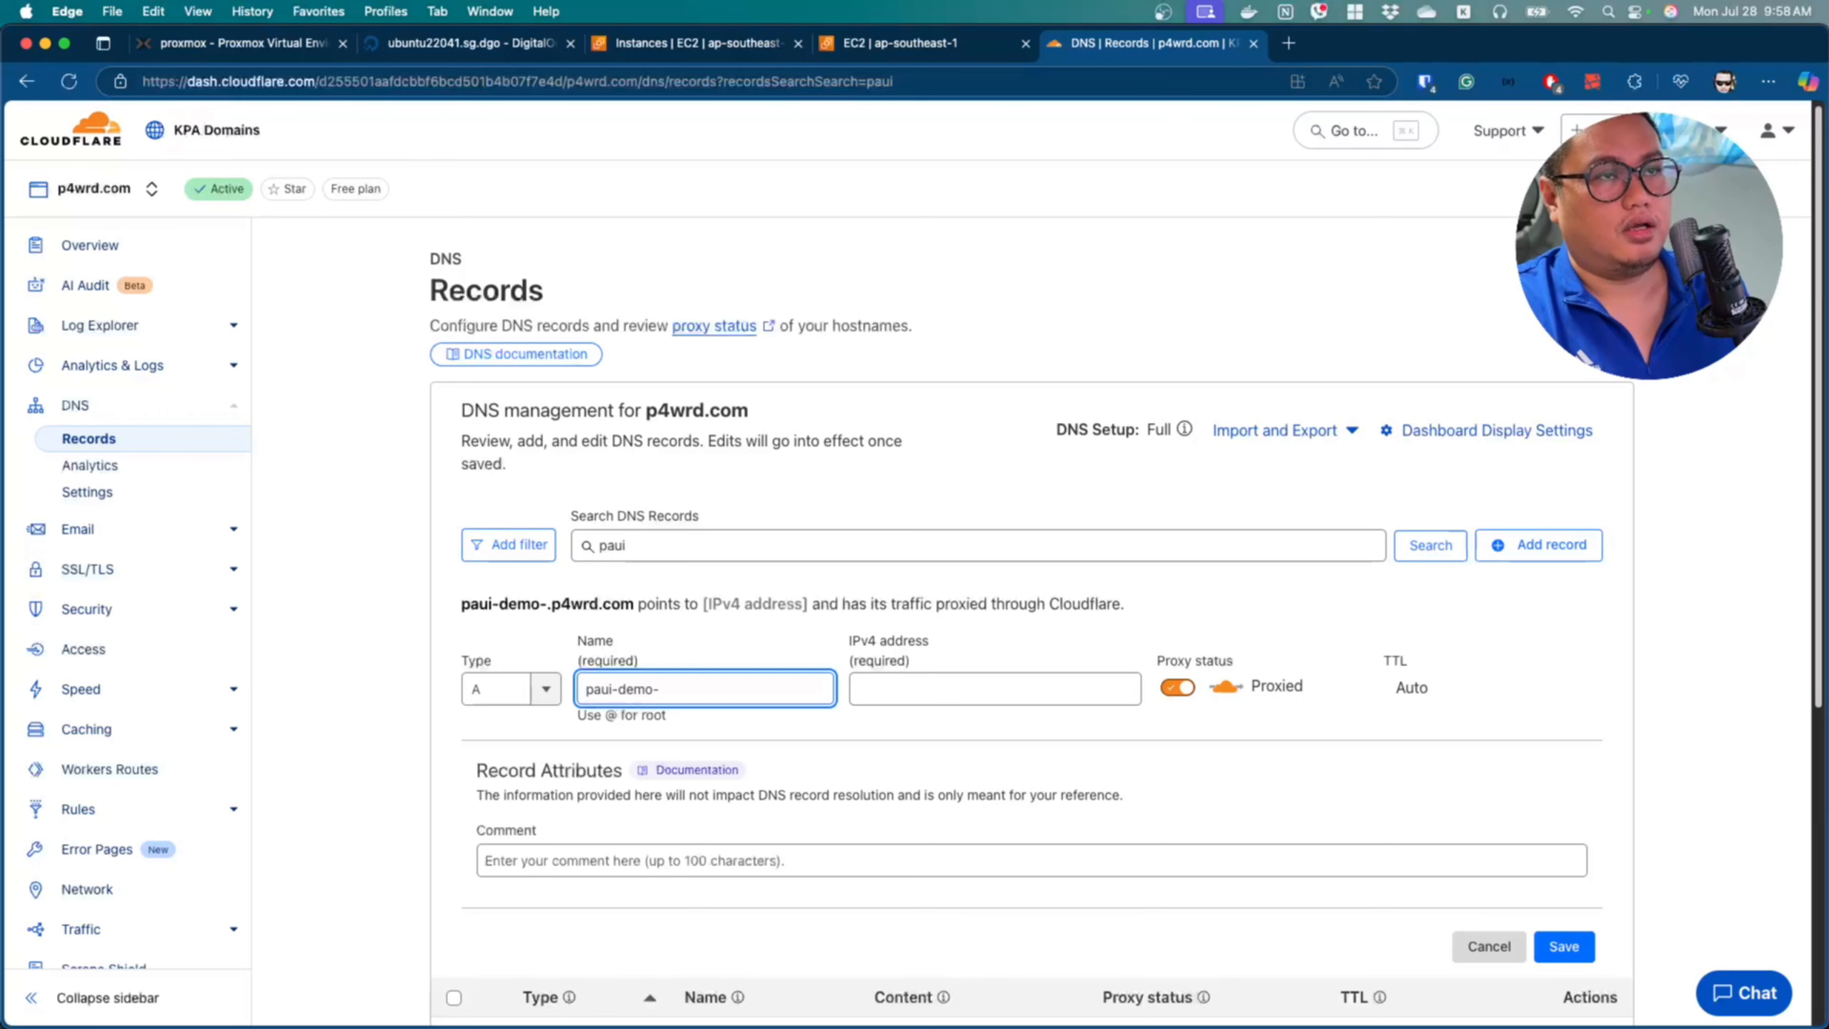
{"action": "type", "text": "prod1"}
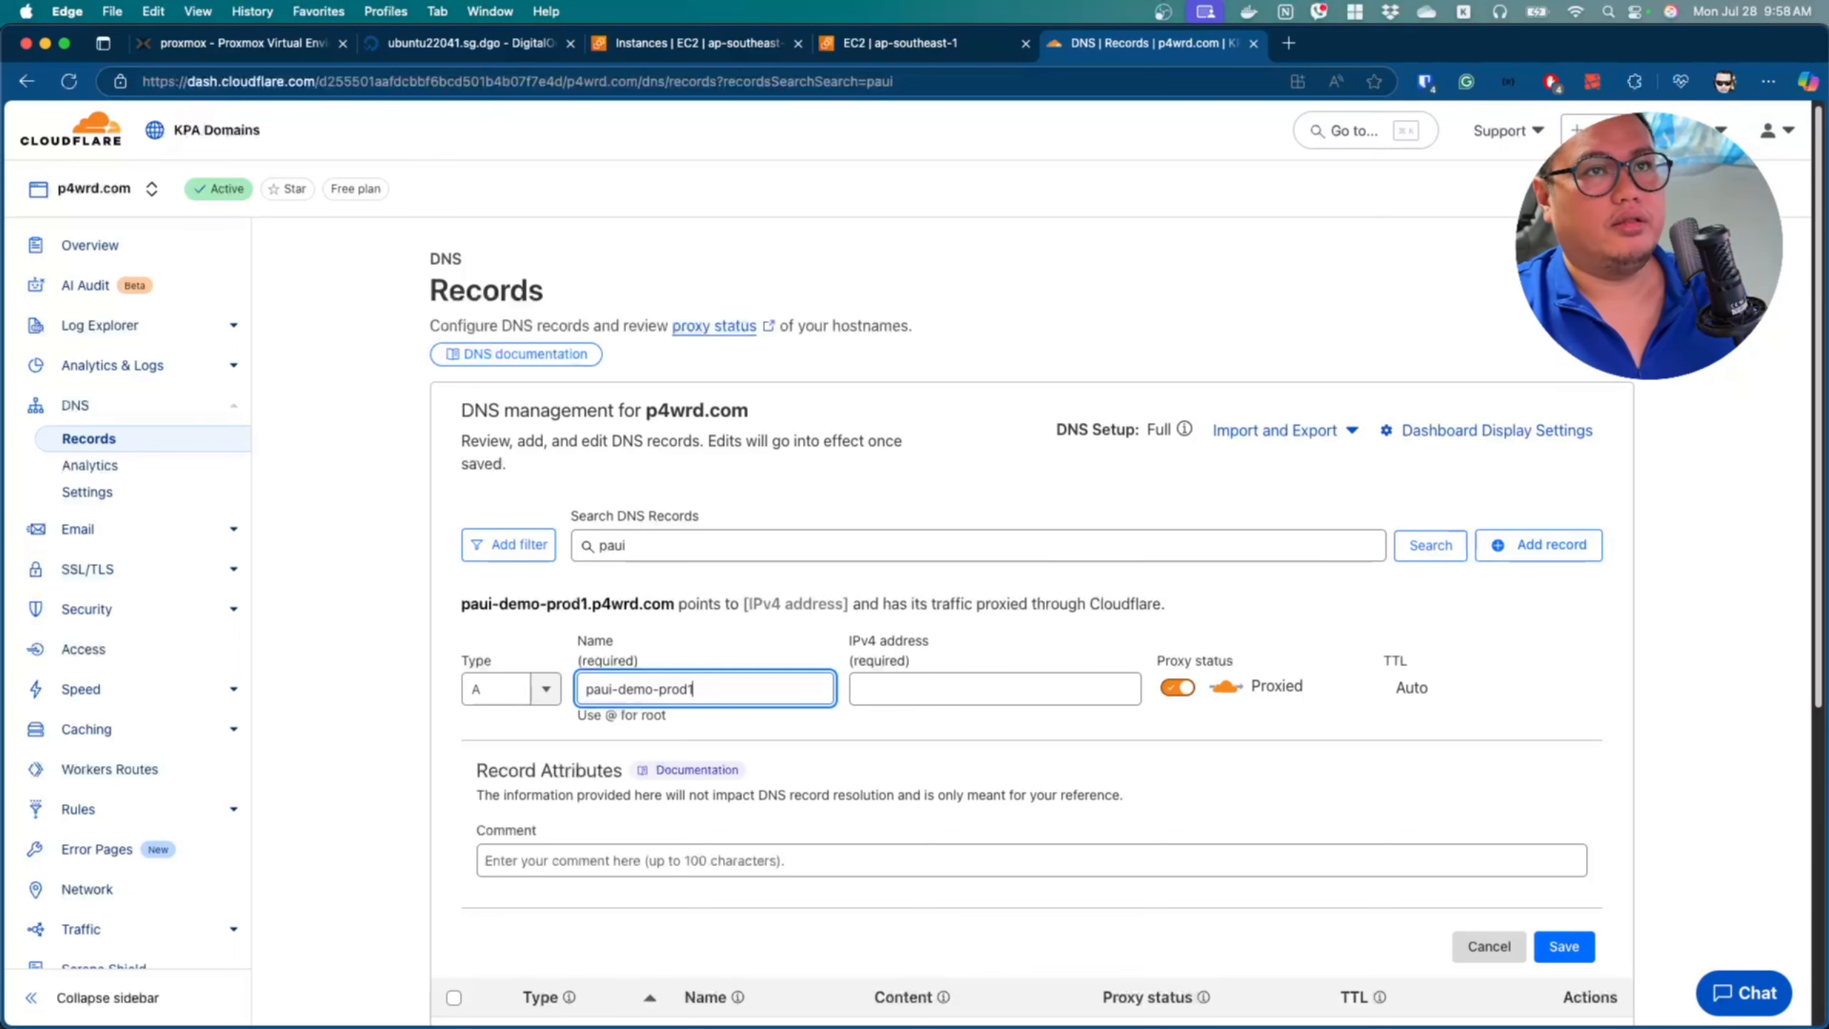
{"action": "left_click", "coordinate": [945, 702]}
{"action": "key", "text": "super+v"}
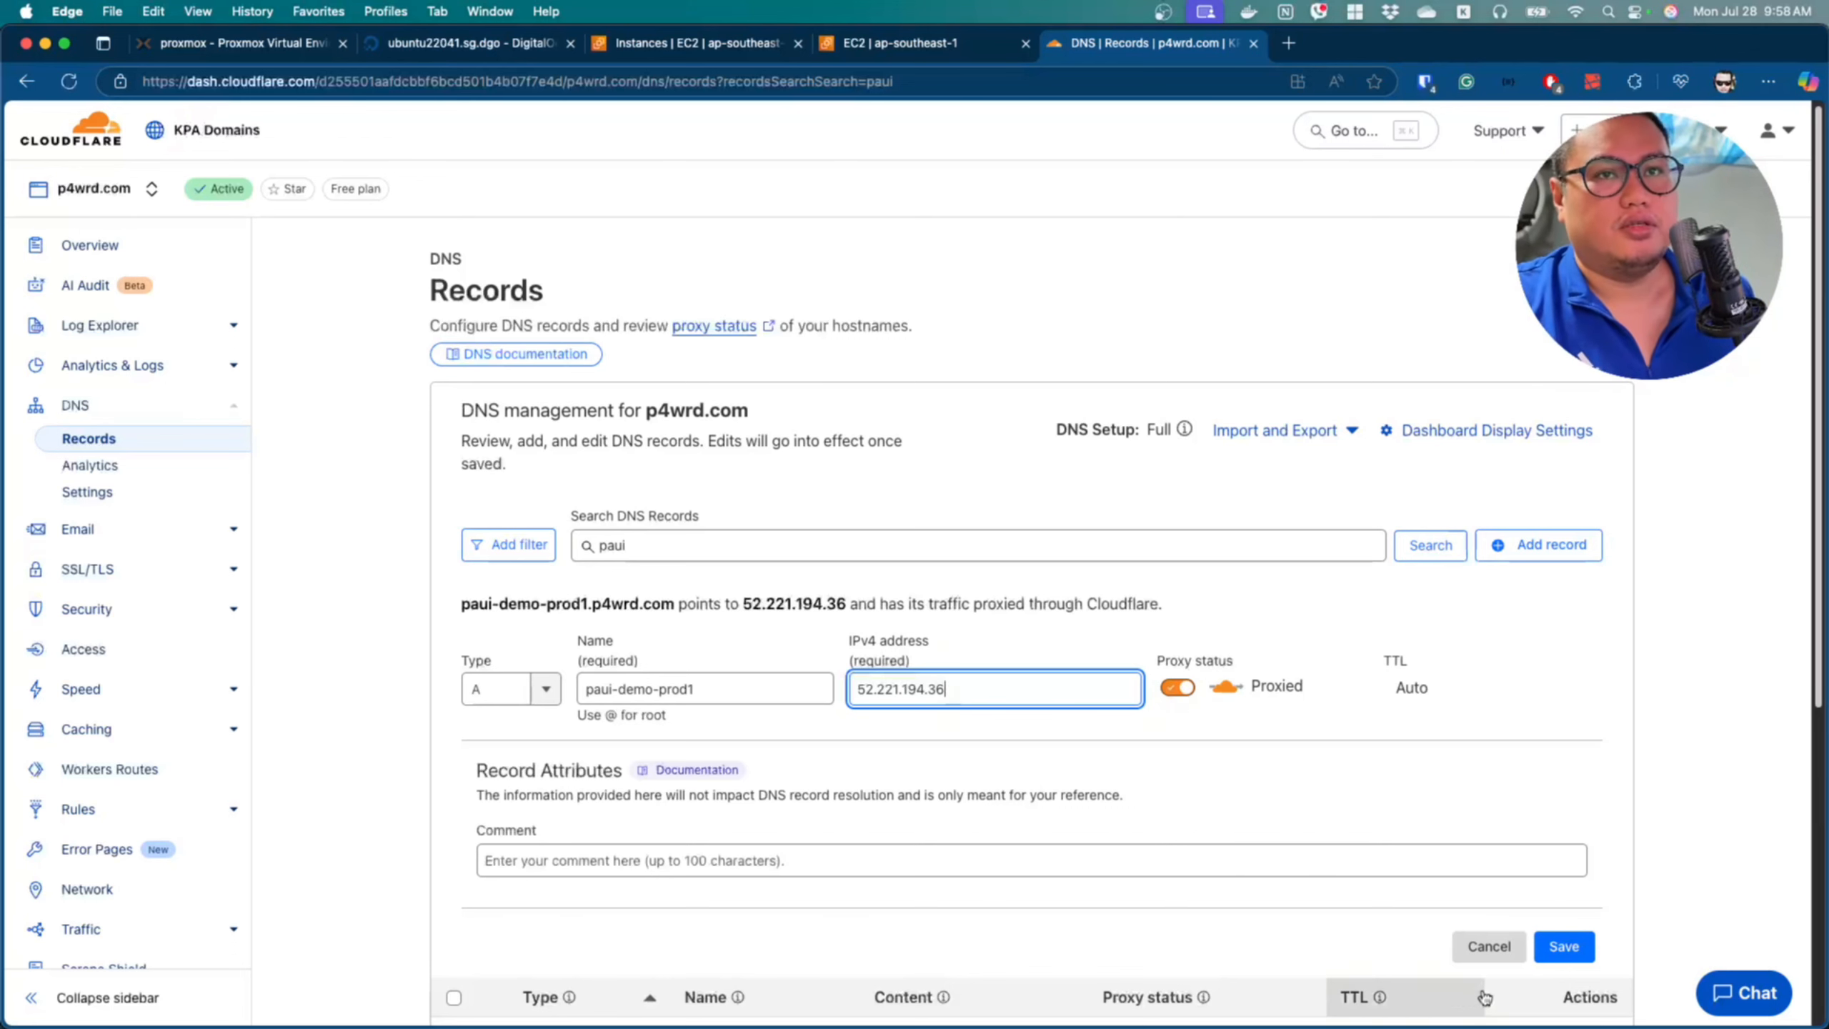
Copy the record name paui-demo-prod1 and save the DNS record.
{"action": "triple_click", "coordinate": [728, 694]}
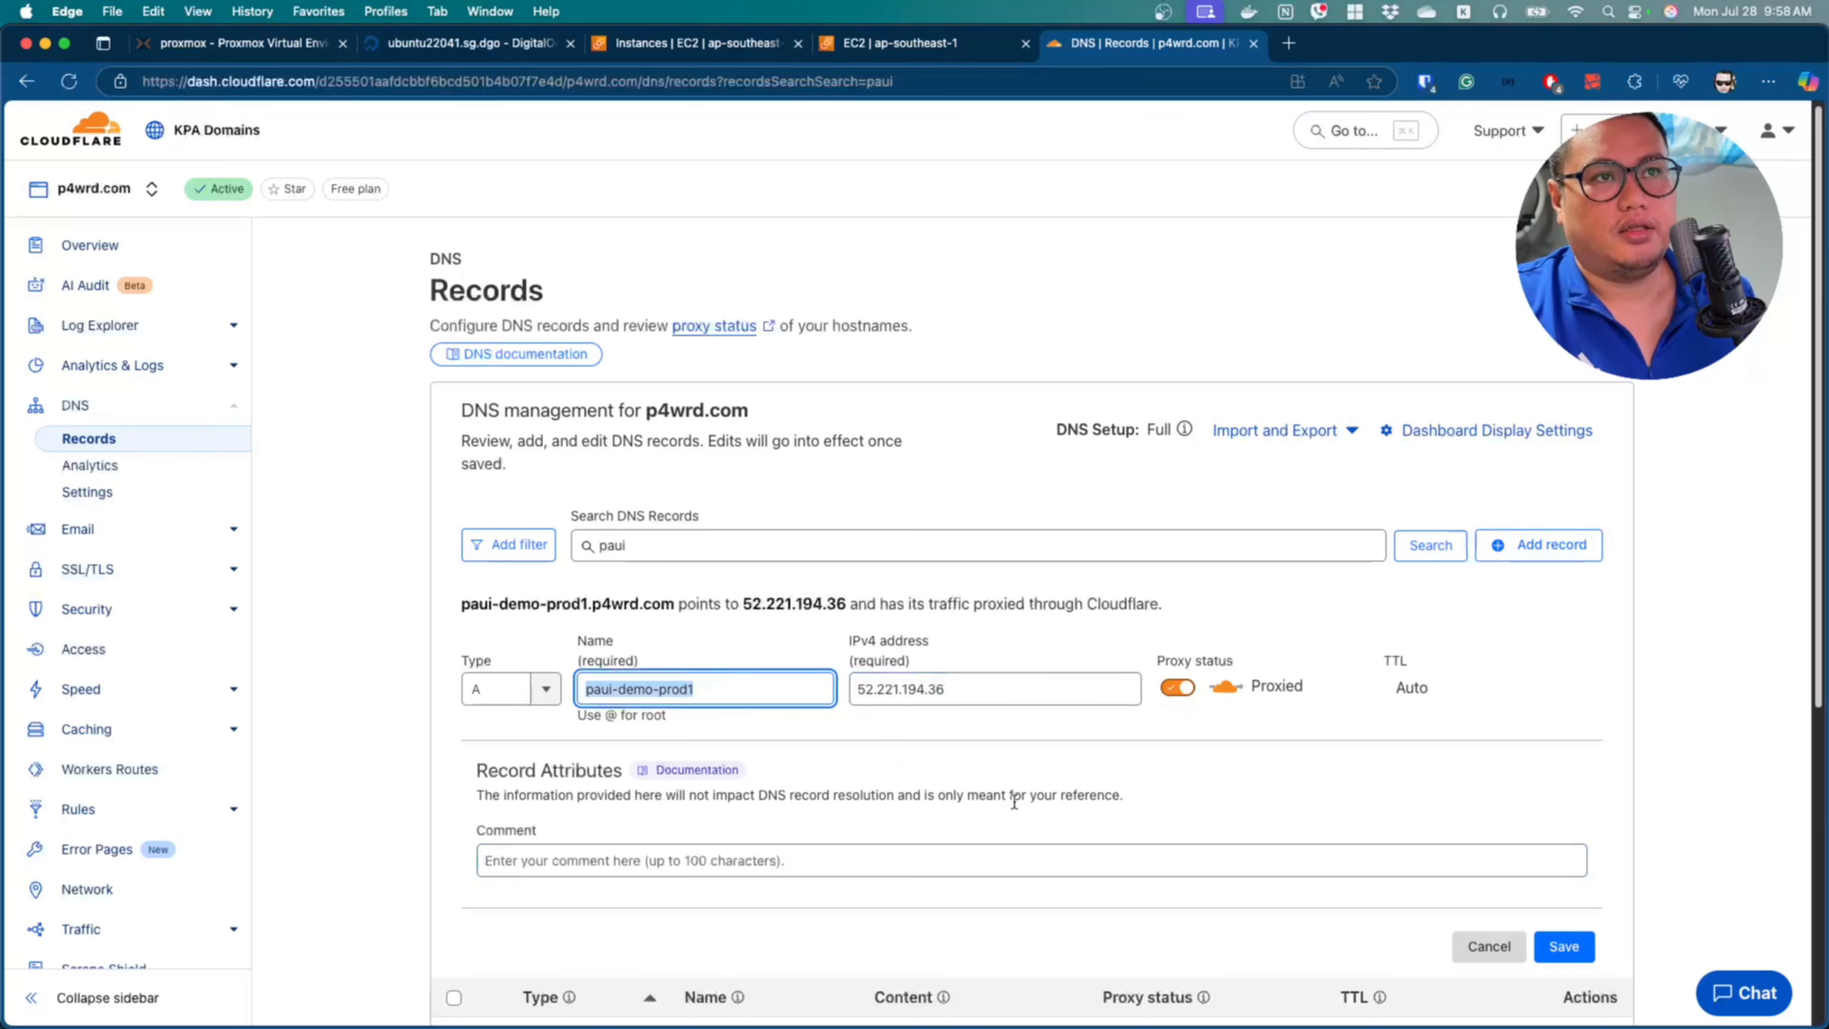
{"action": "key", "text": "super+c"}
{"action": "left_click", "coordinate": [1564, 946]}
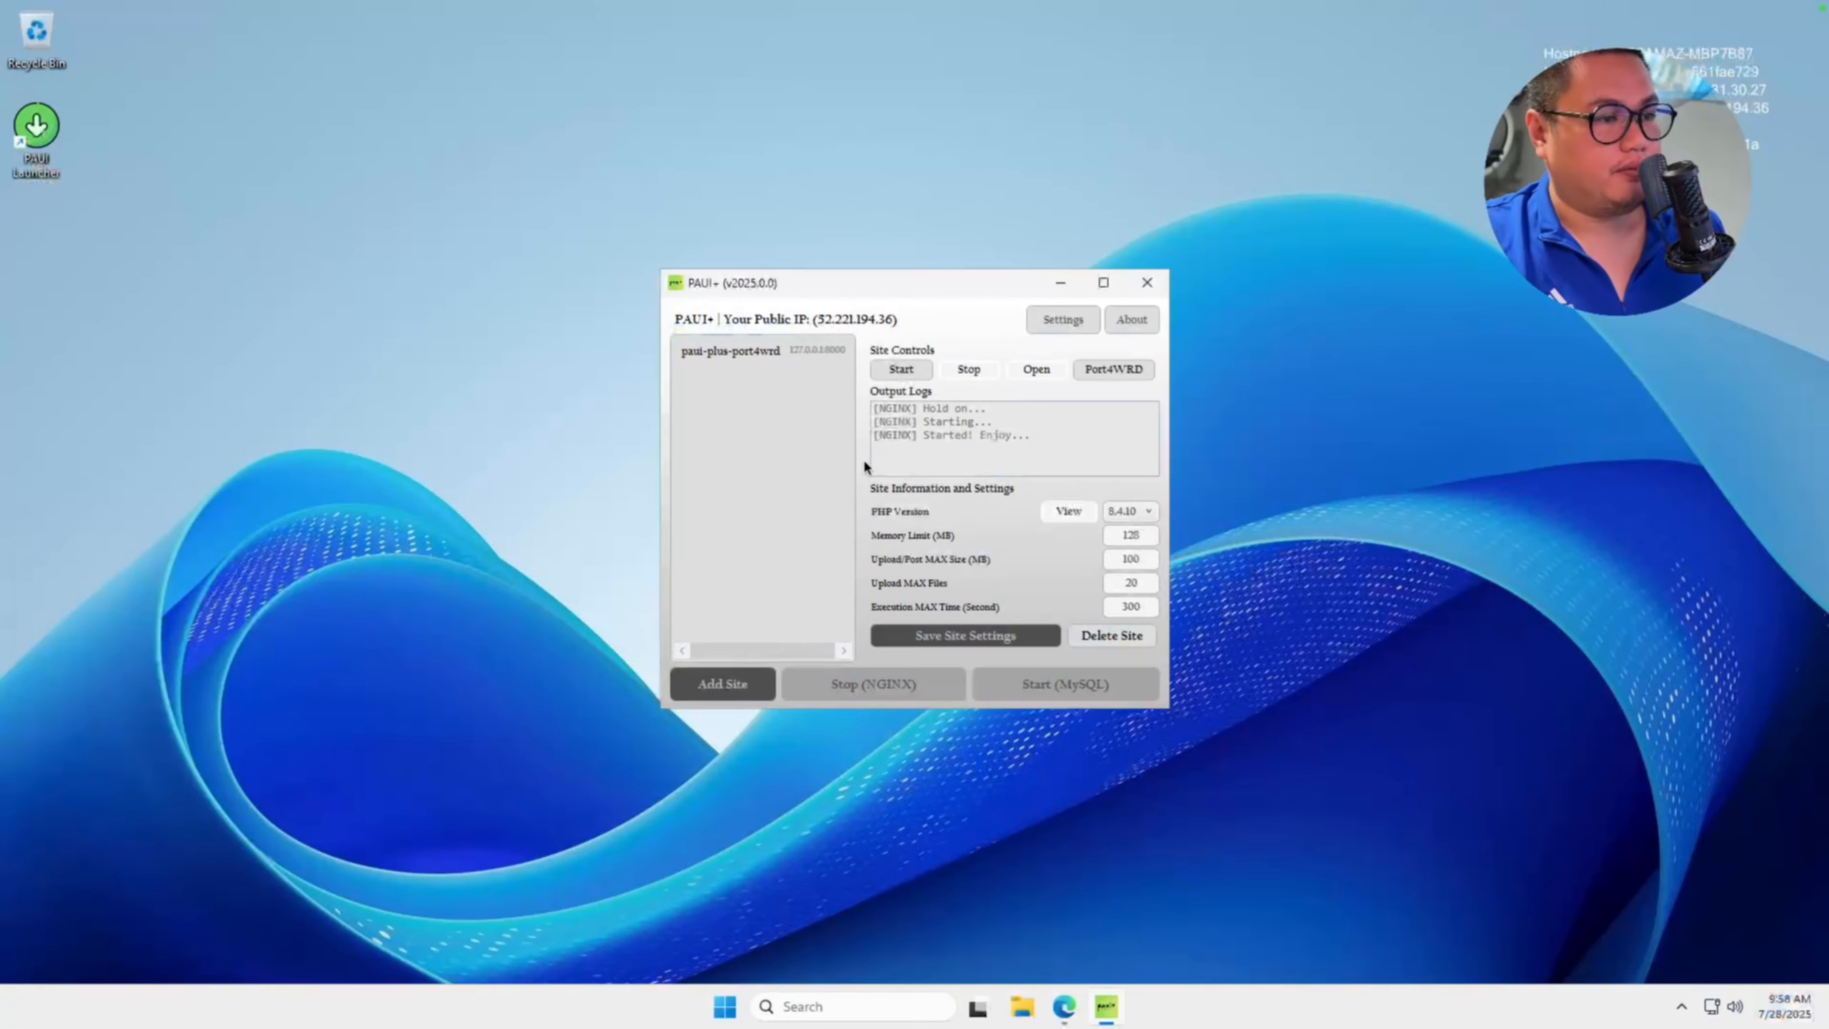
Add a new site named paui-demo-prod1 with hostname paui-demo-prod1.p4wrd.com.
{"action": "left_click", "coordinate": [760, 692]}
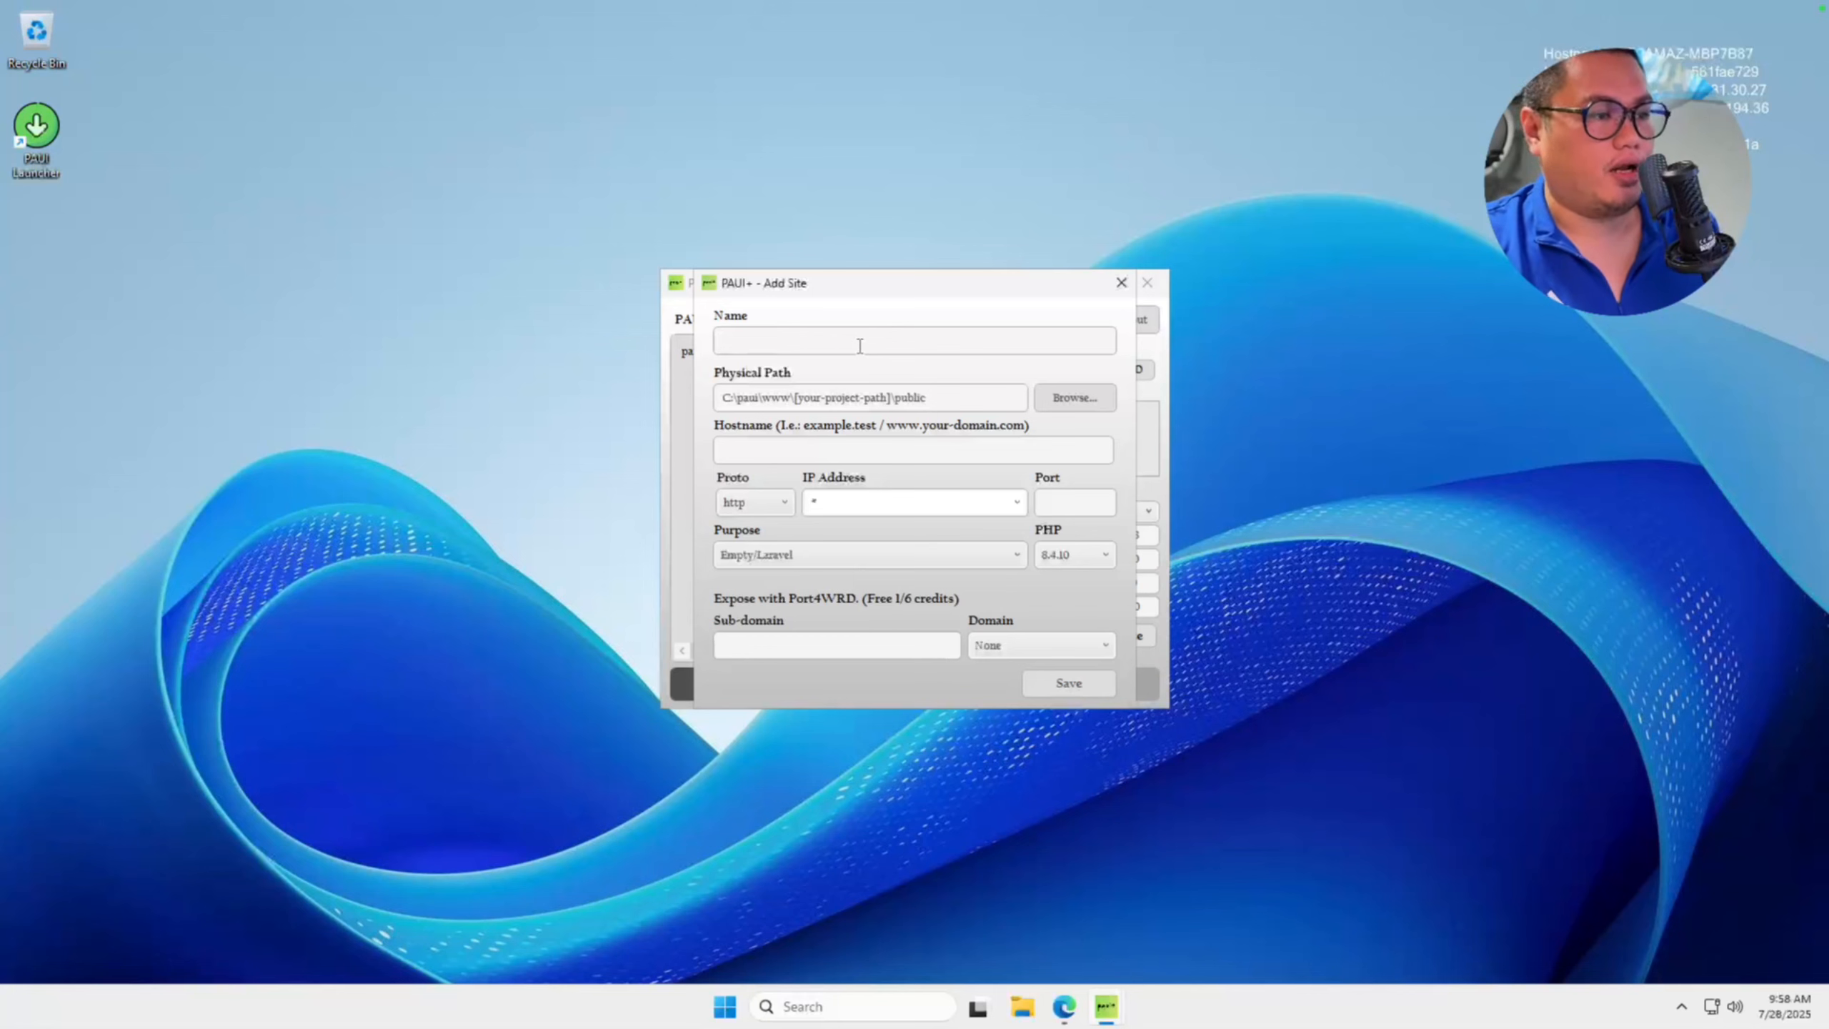
{"action": "key", "text": "ctrl+v"}
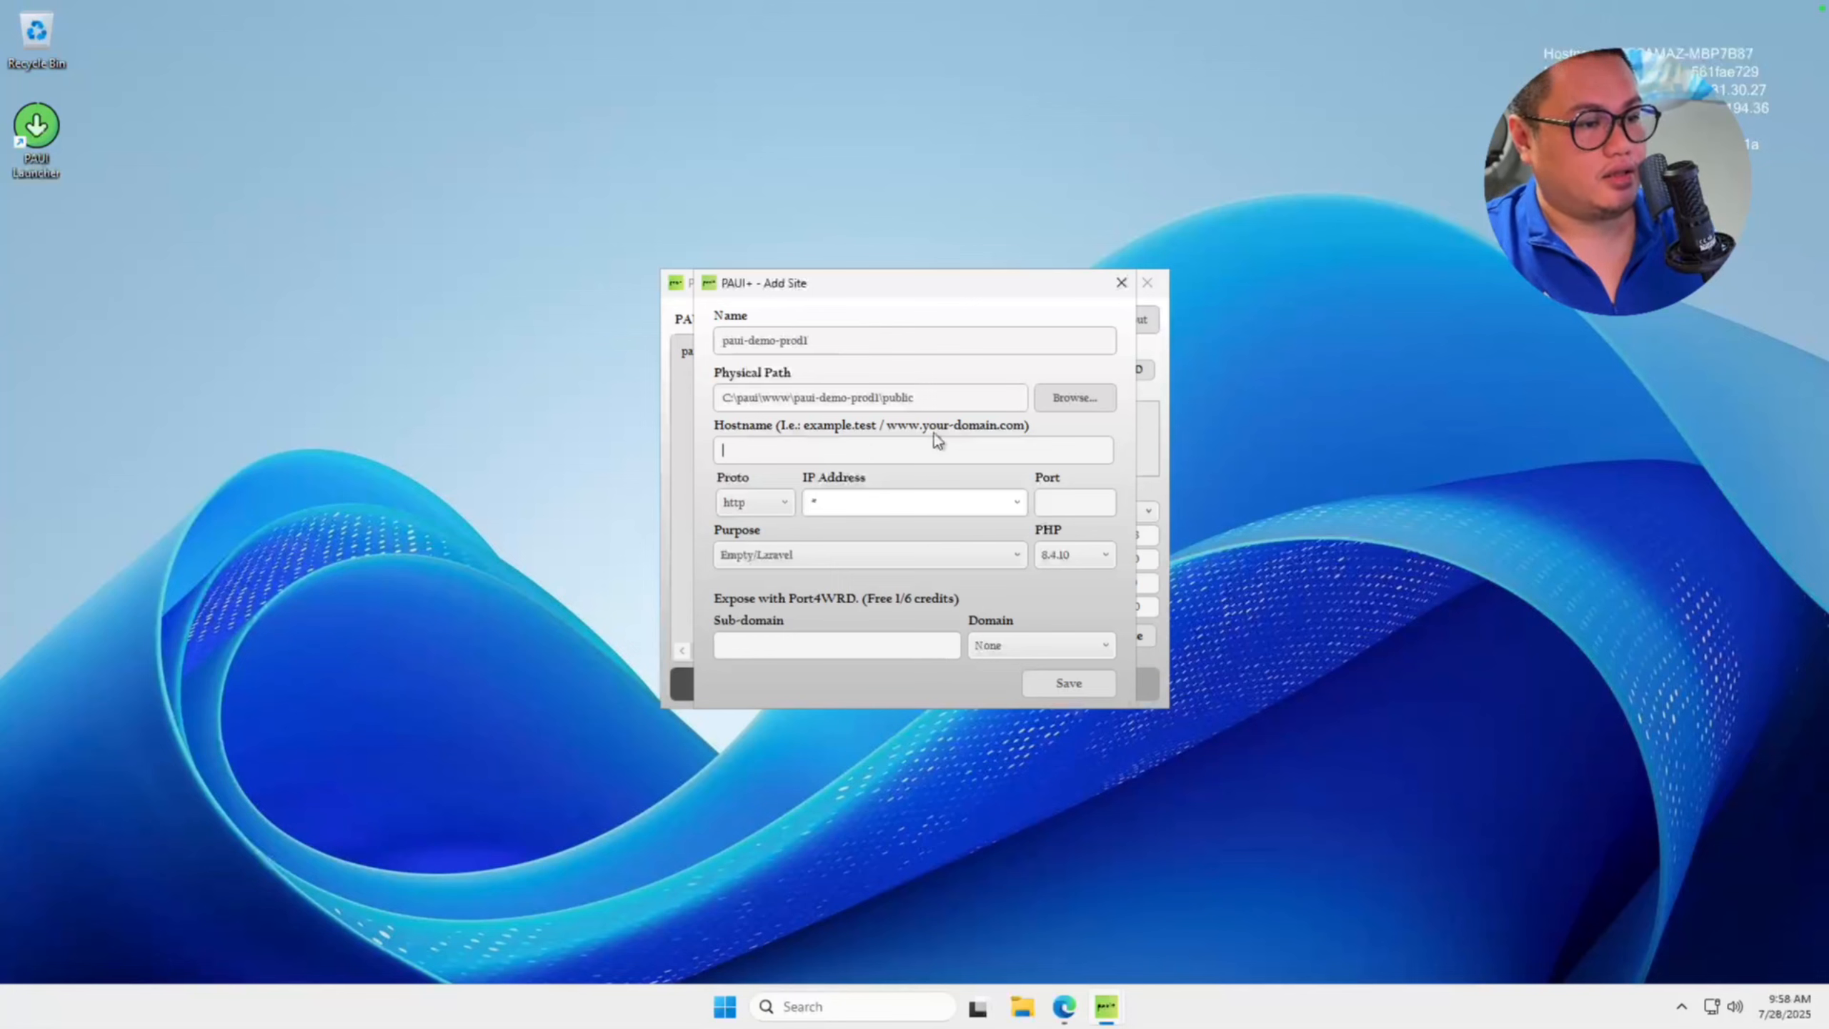
{"action": "key", "text": "ctrl+v"}
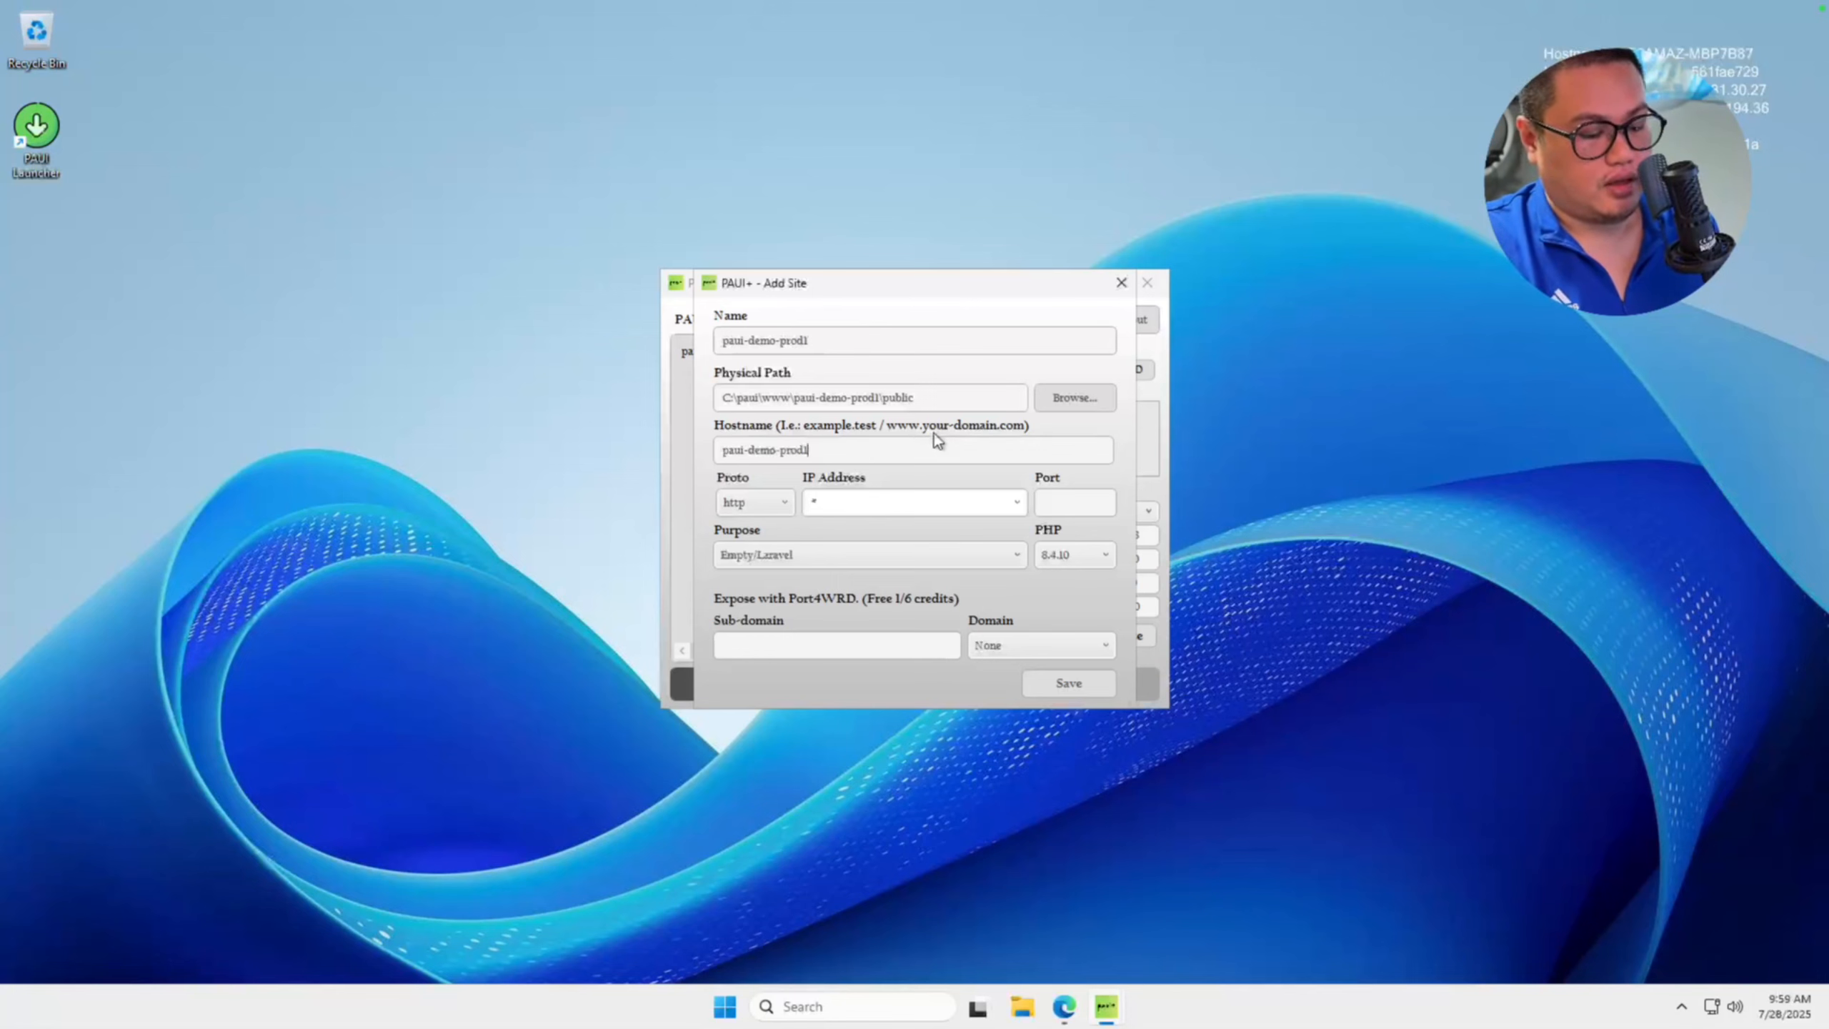
{"action": "type", "text": ".p4wrd.c"}
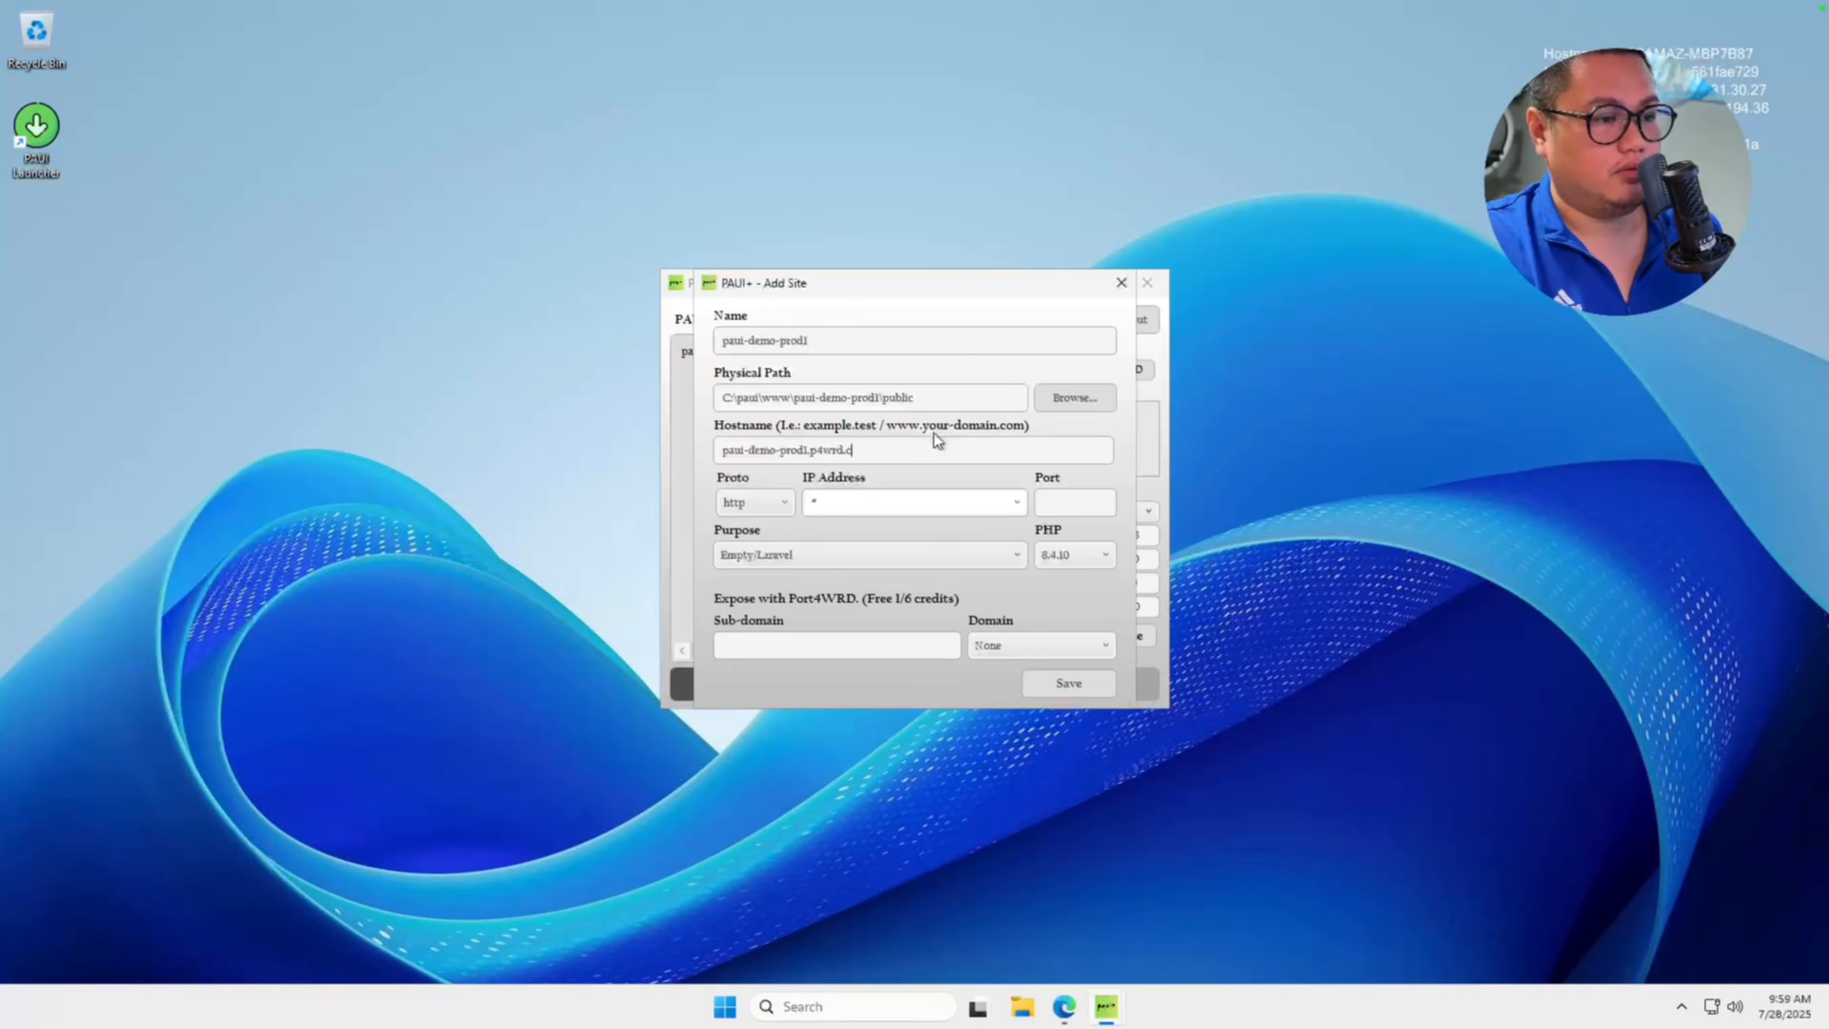
{"action": "type", "text": "o"}
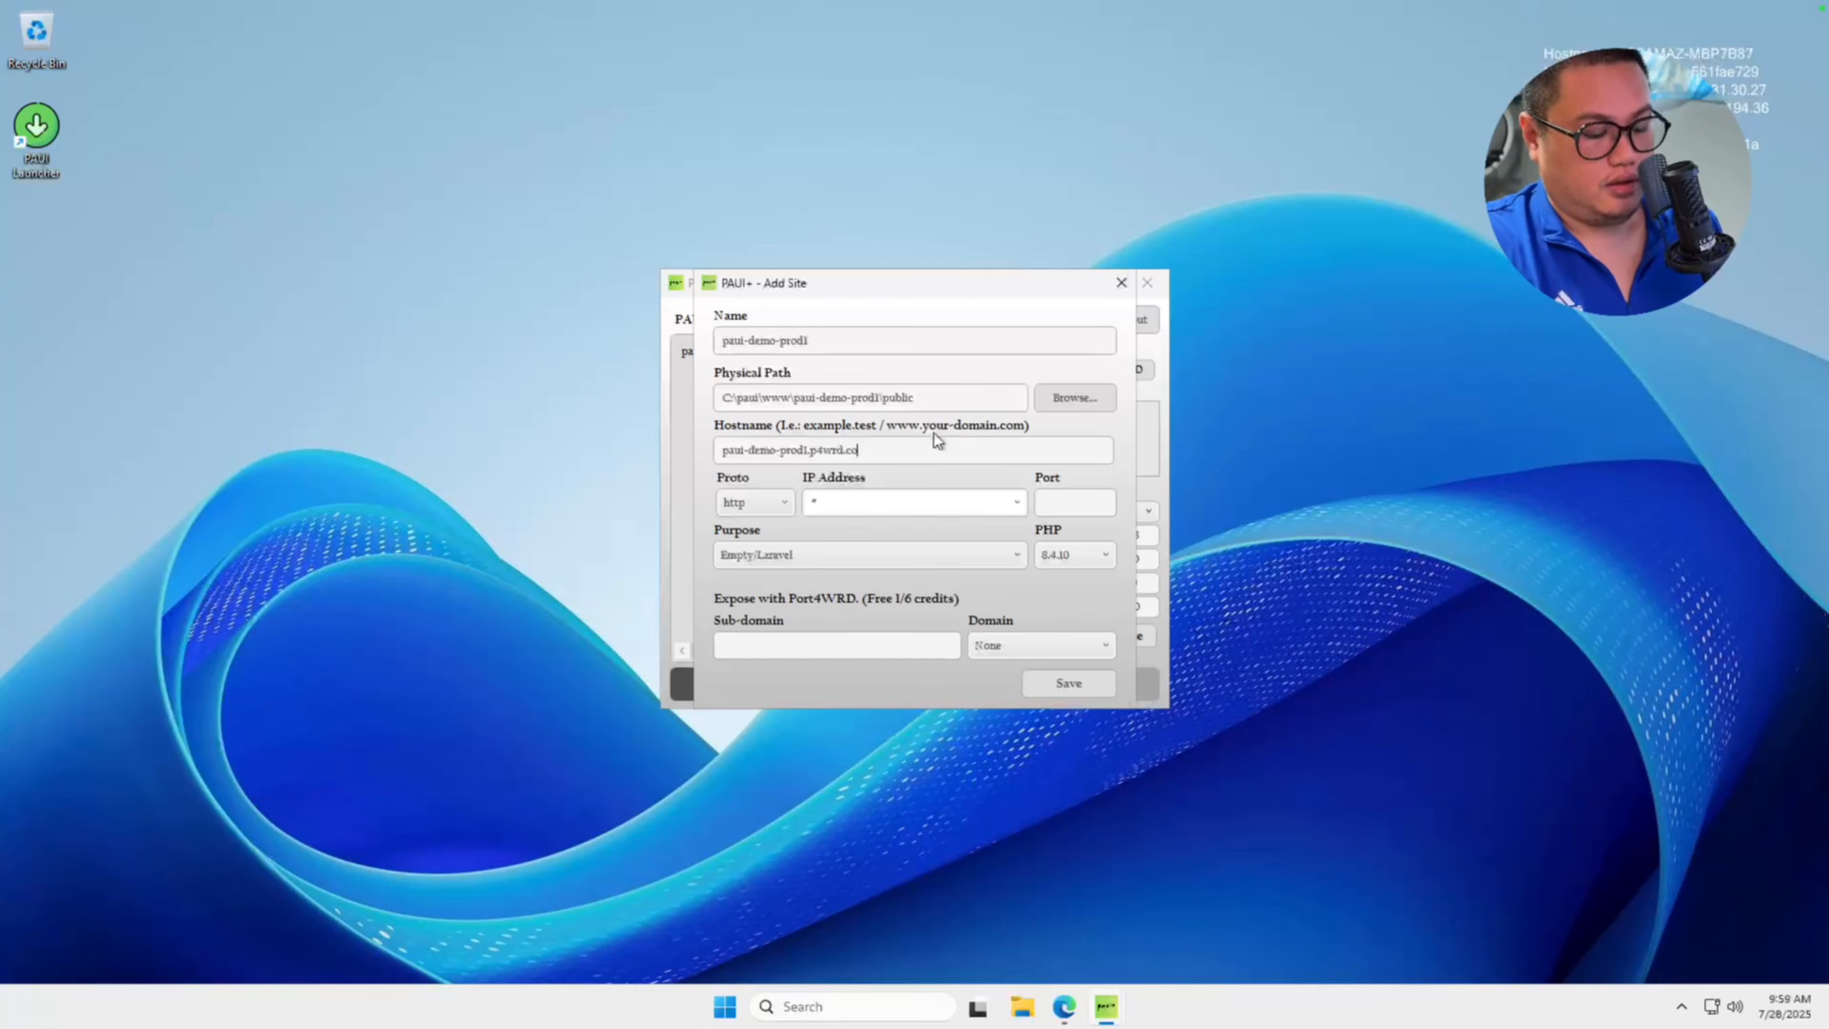
{"action": "type", "text": "m"}
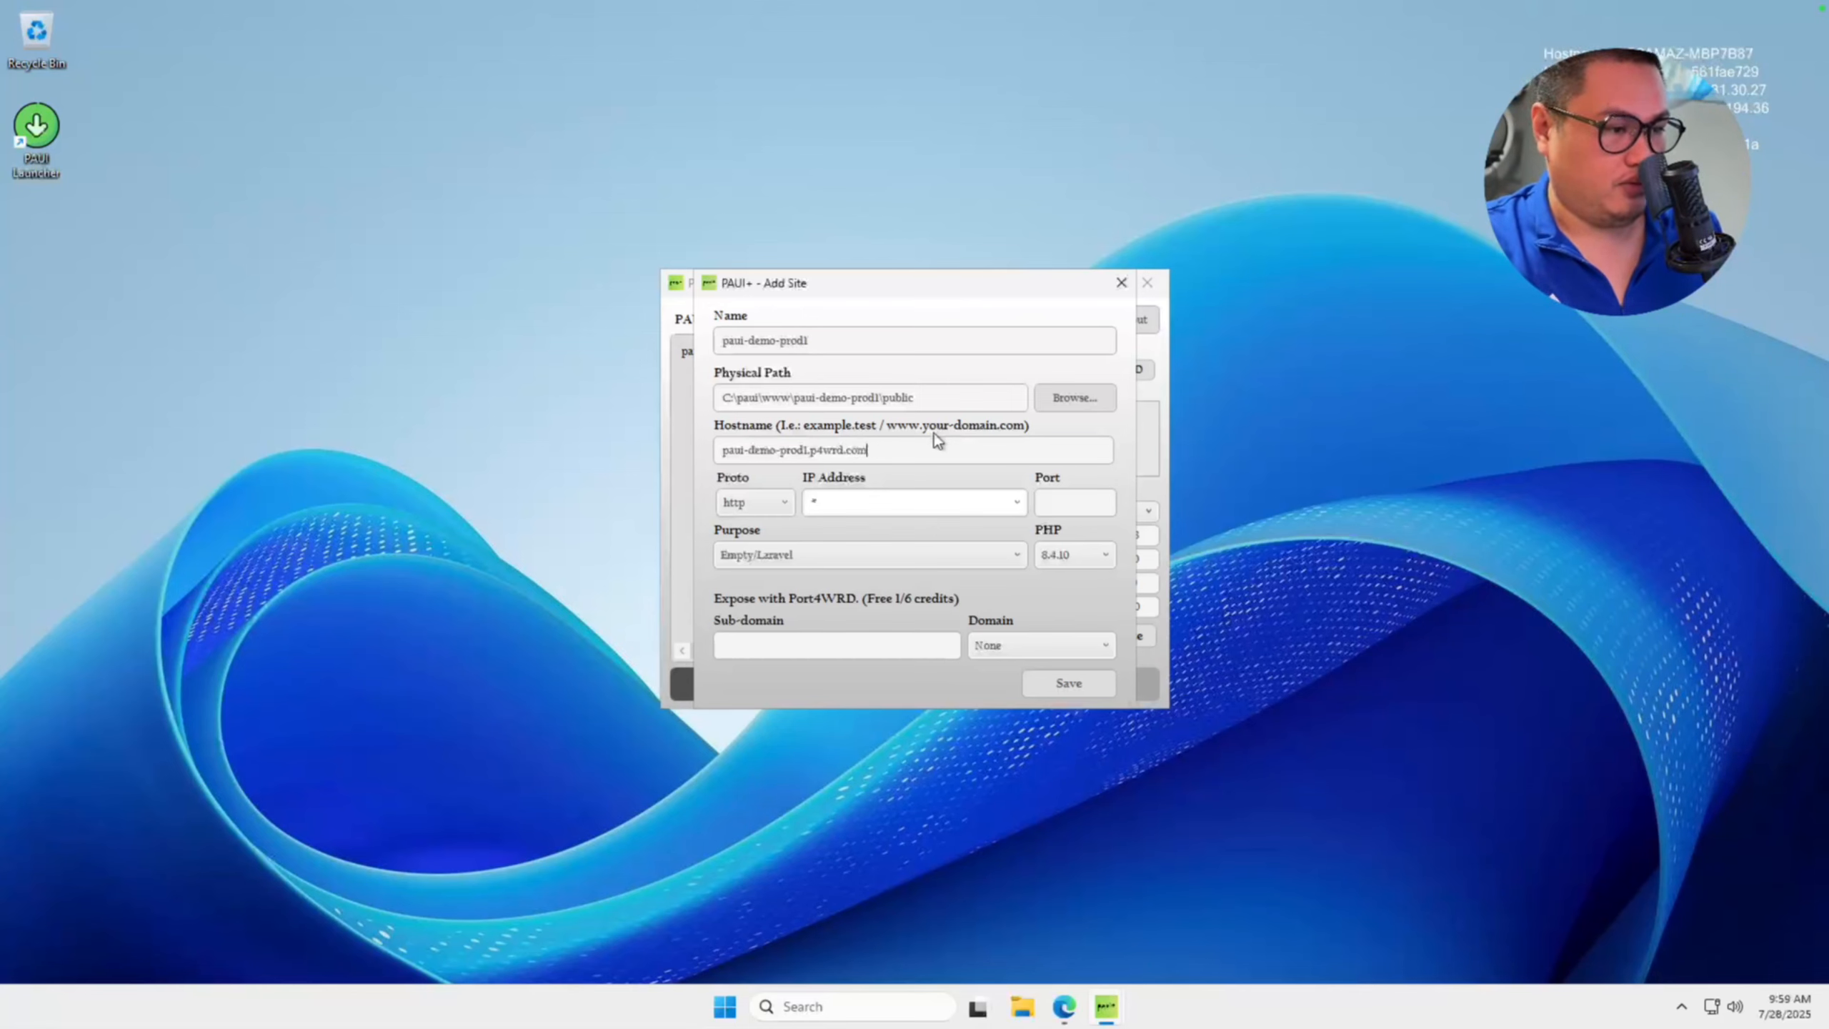
Set the new site's protocol to https, dismissing the Windows Security notification.
{"action": "left_click", "coordinate": [767, 510]}
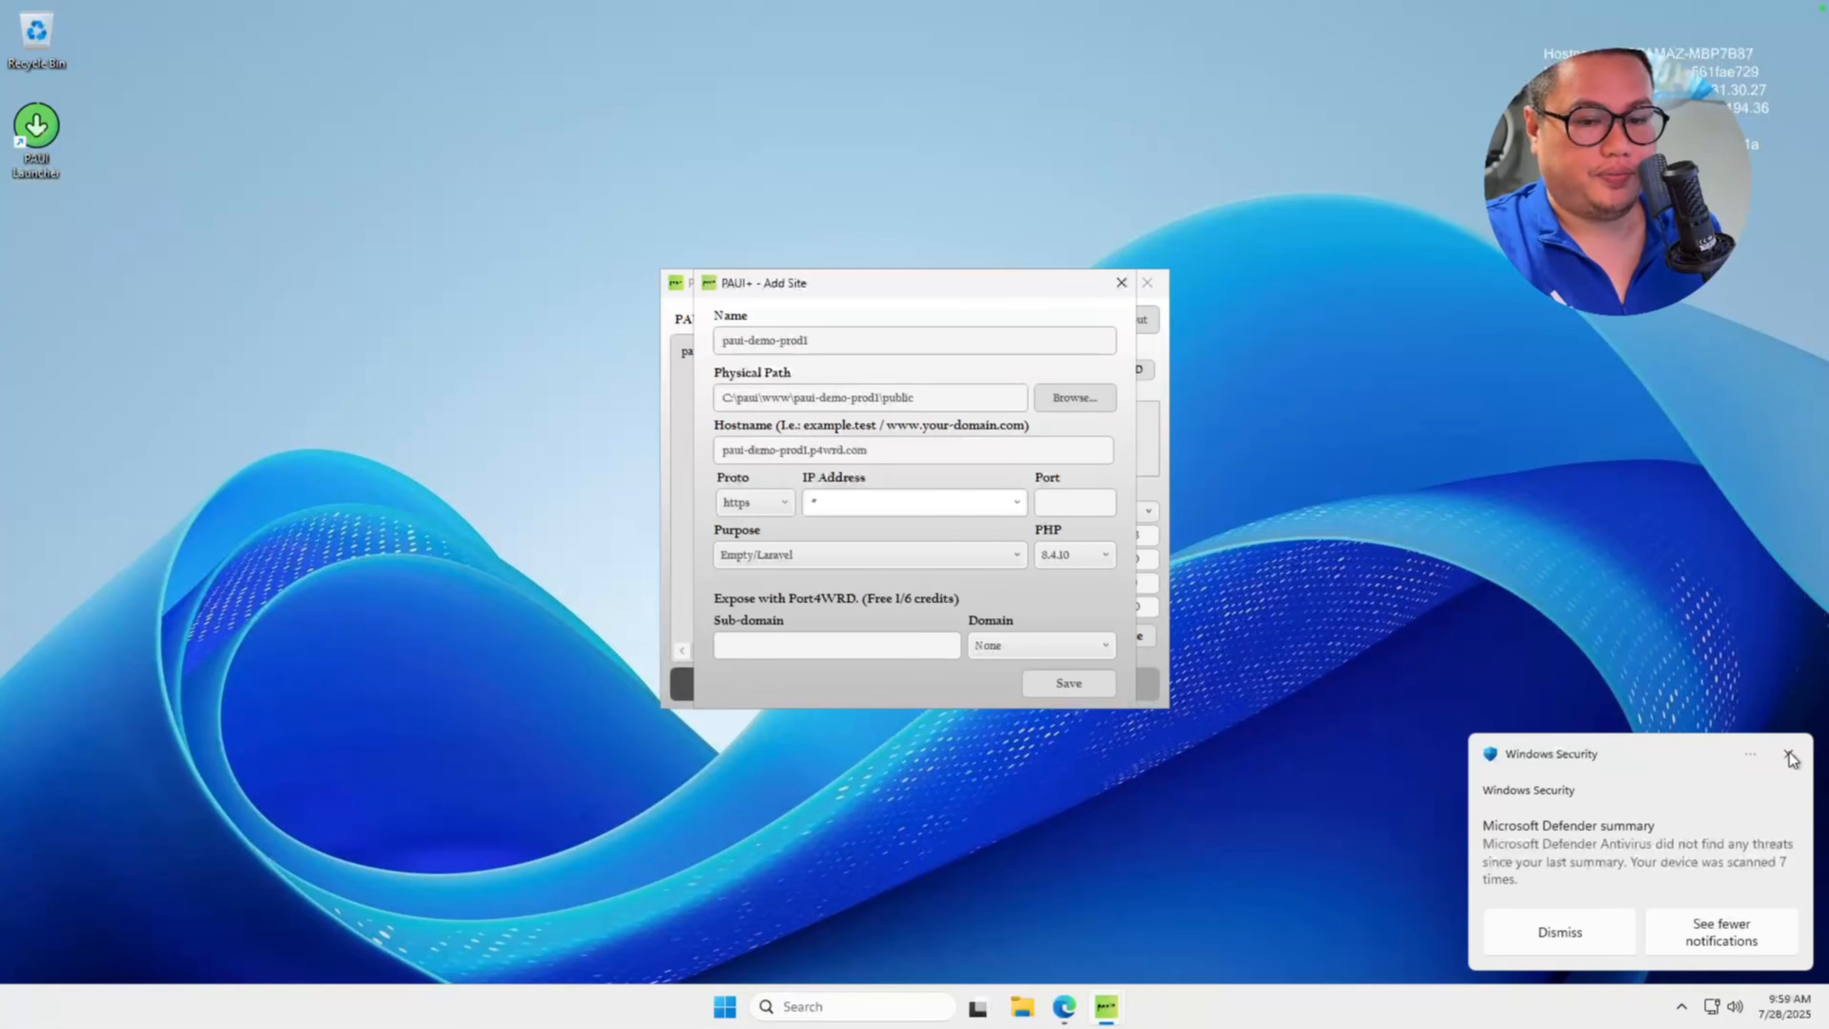
{"action": "left_click", "coordinate": [1789, 755]}
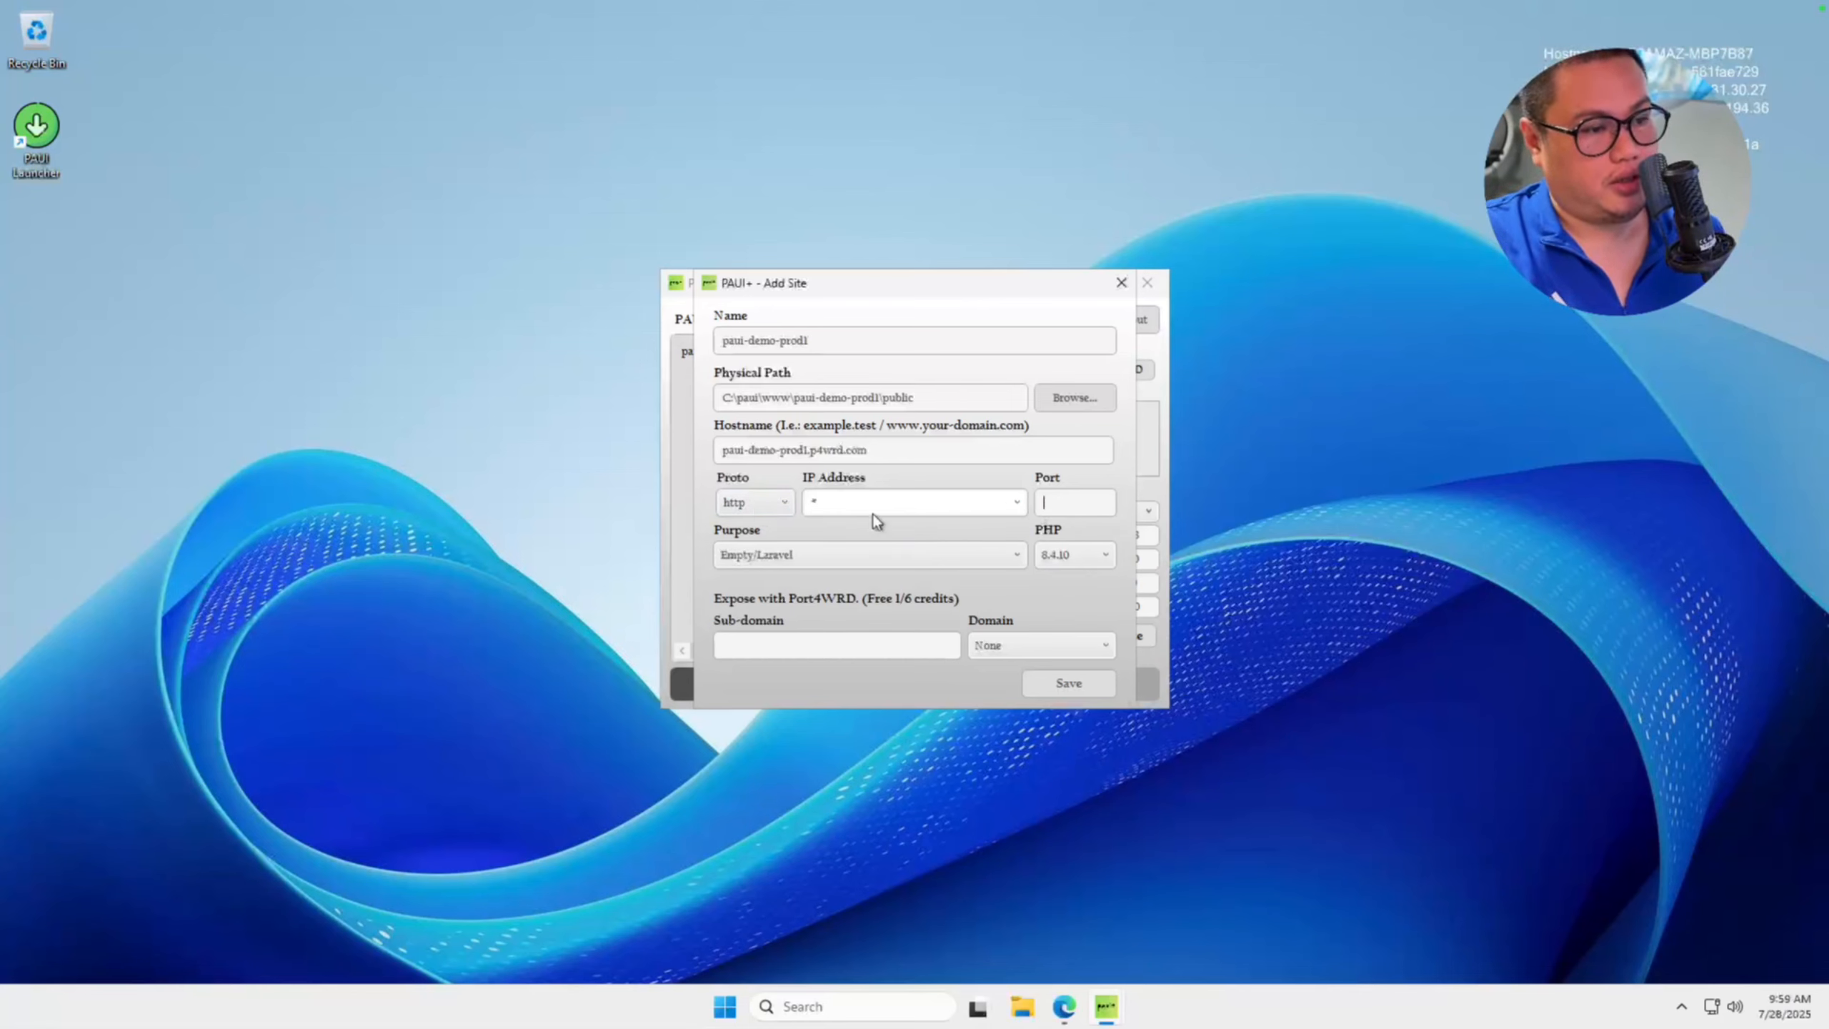
{"action": "left_click", "coordinate": [760, 503]}
{"action": "left_click", "coordinate": [757, 542]}
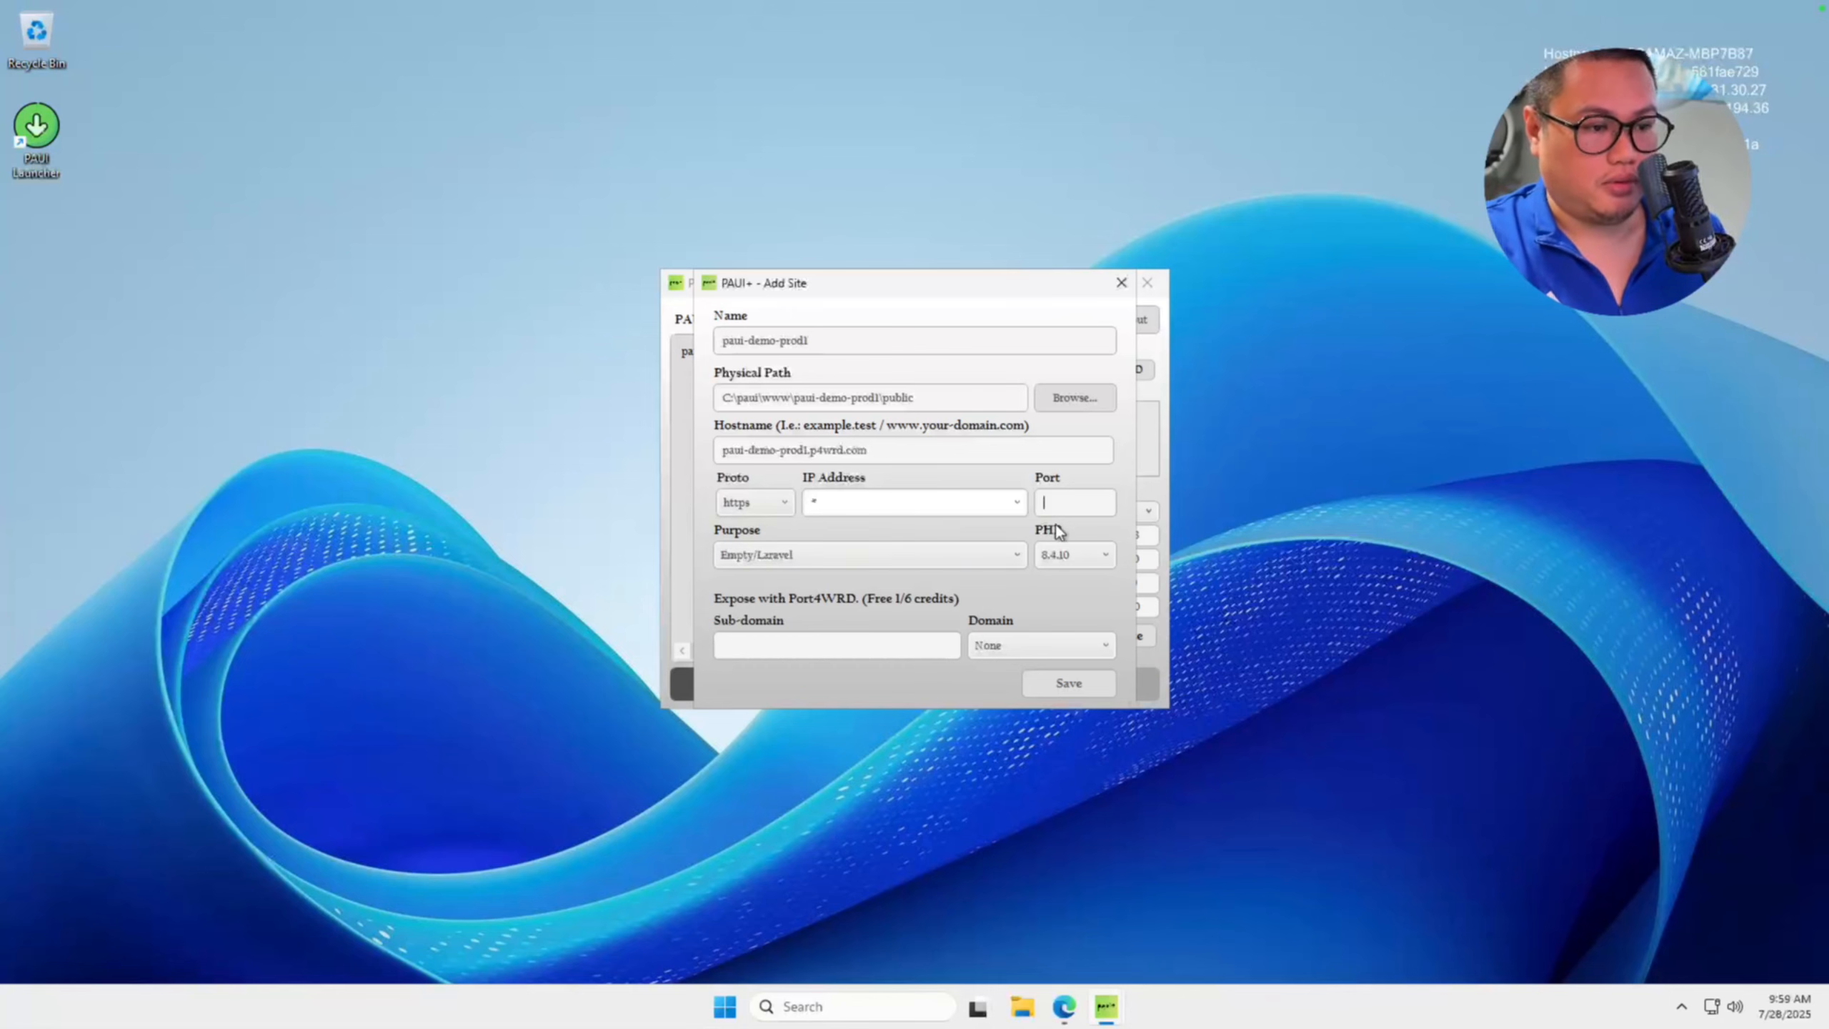
Review the Purpose and Domain options, then save the new site and acknowledge the confirmation.
{"action": "left_click", "coordinate": [1015, 555]}
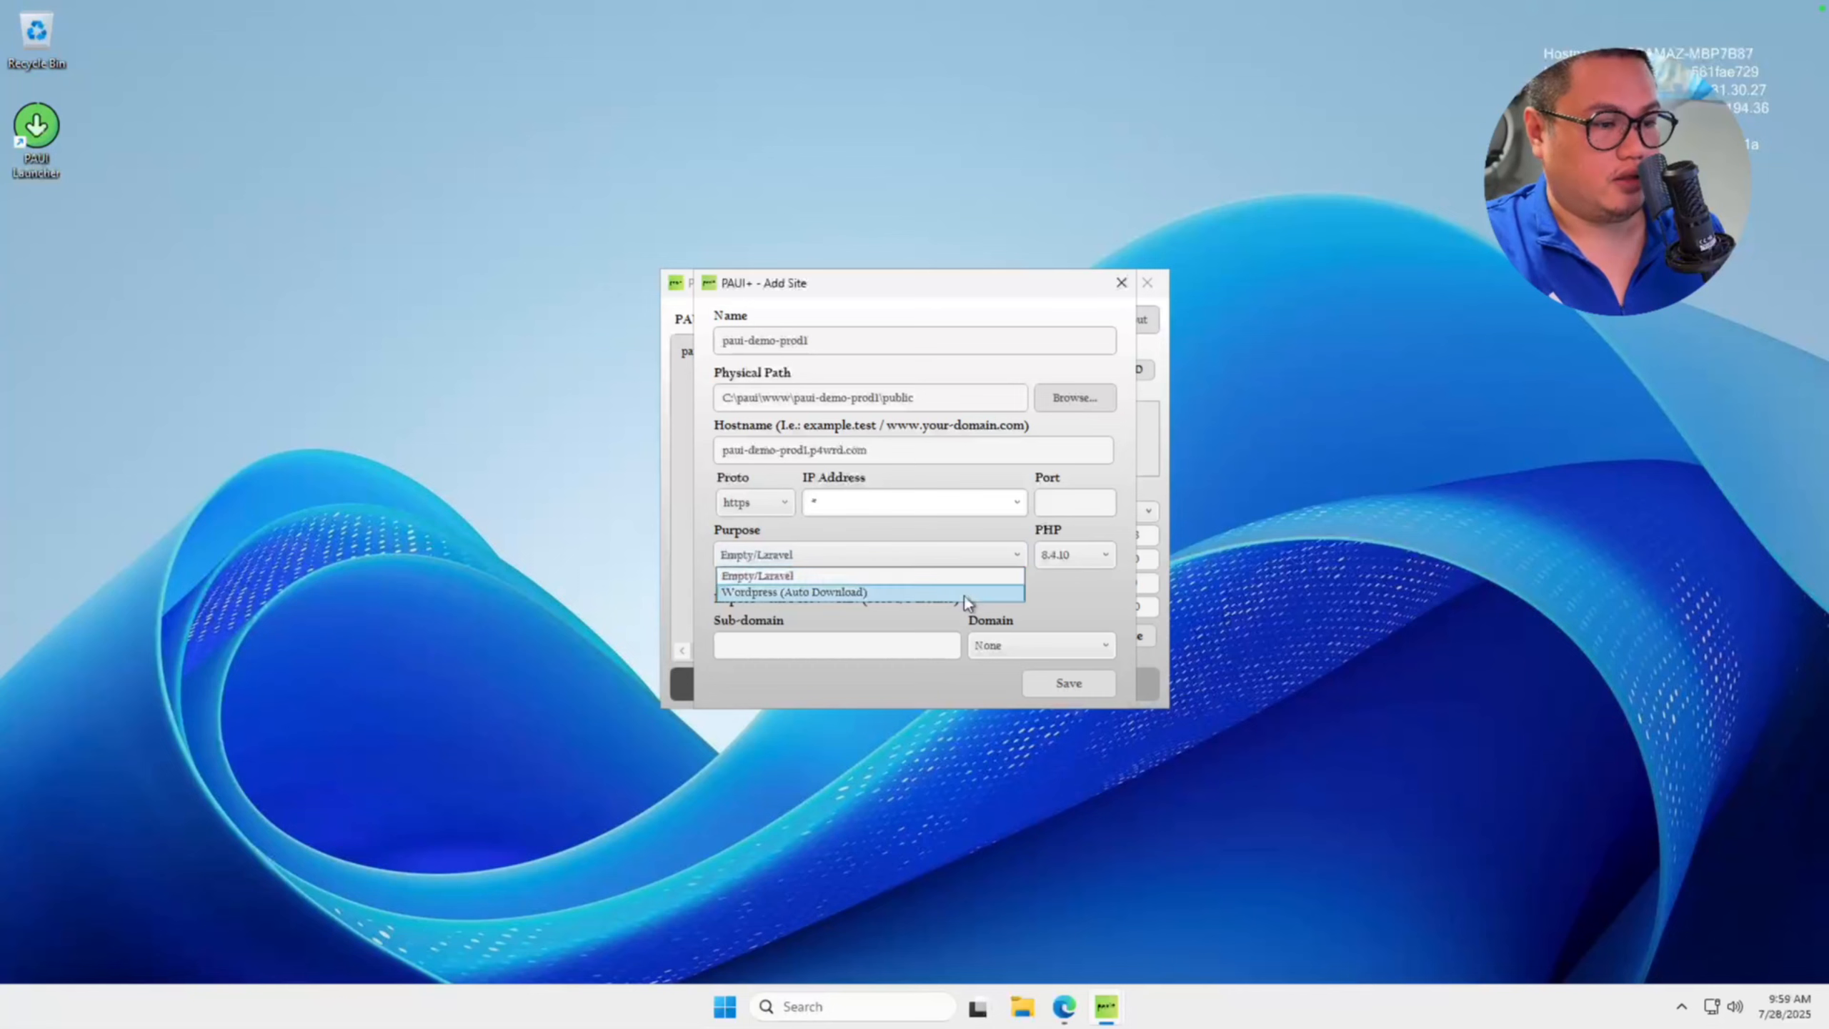
{"action": "left_click", "coordinate": [1057, 586]}
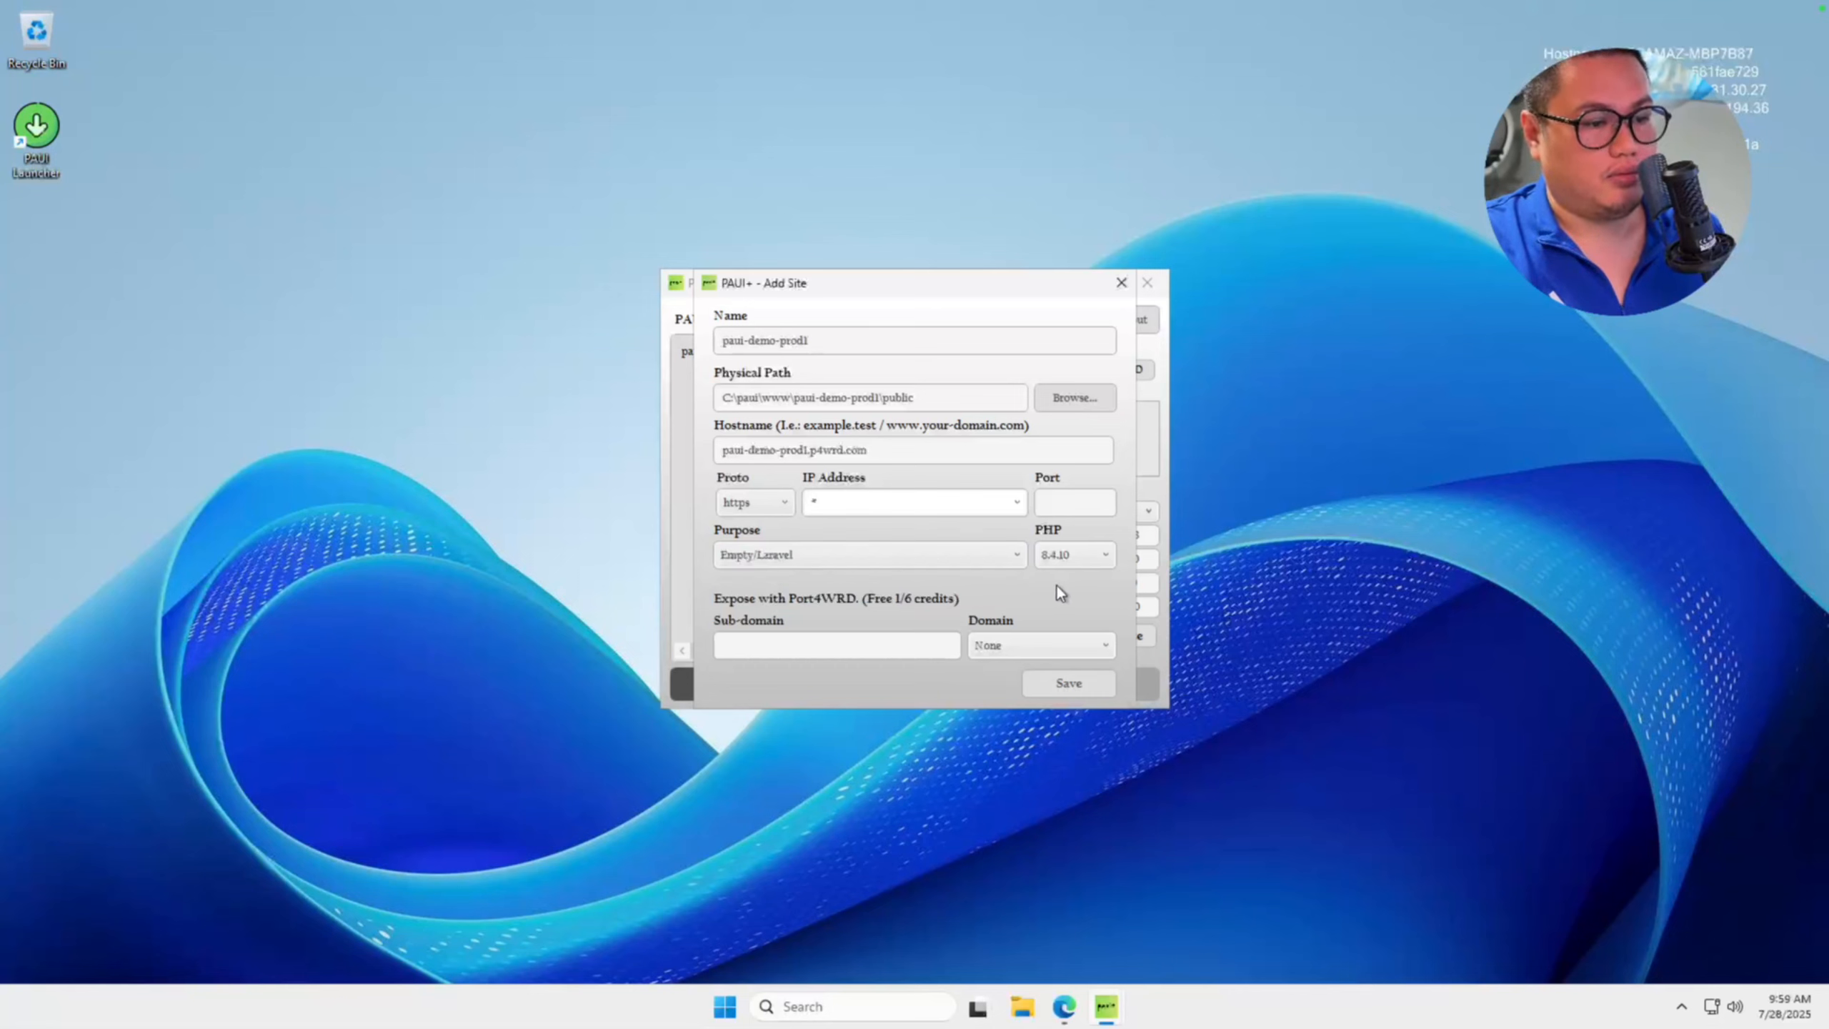
{"action": "left_click", "coordinate": [1040, 646]}
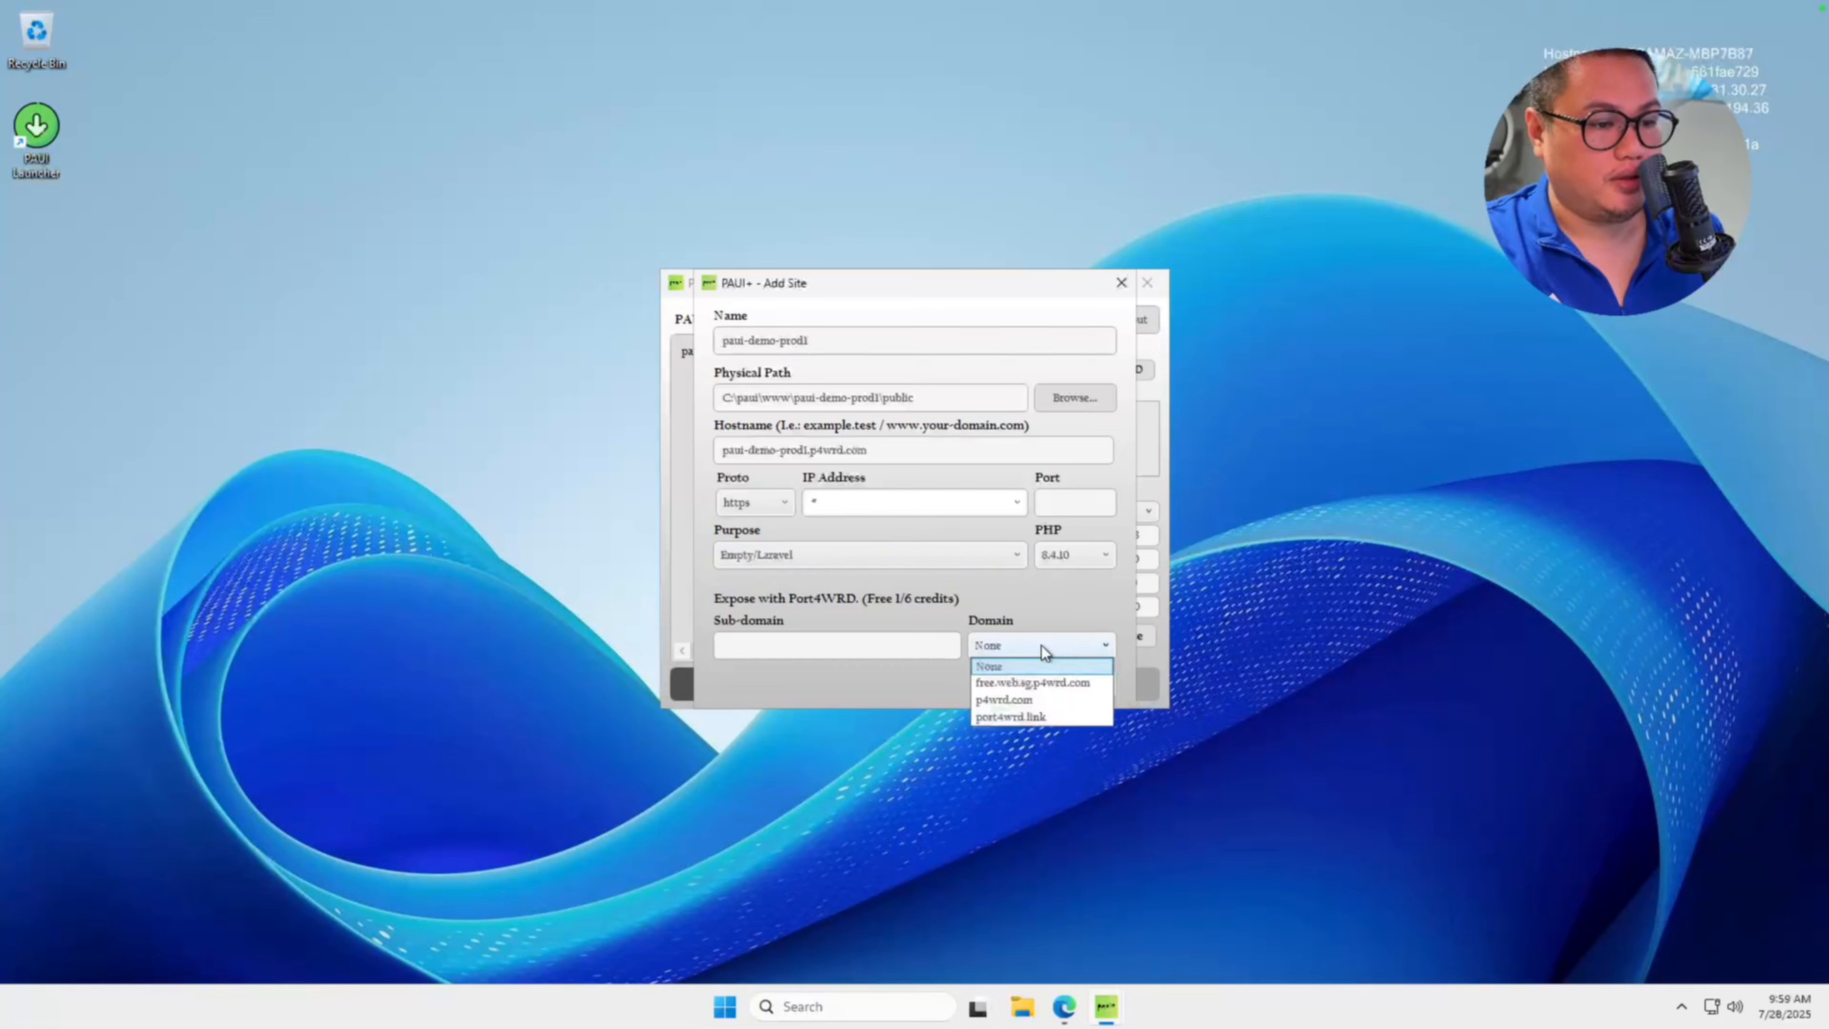
{"action": "left_click", "coordinate": [1040, 647]}
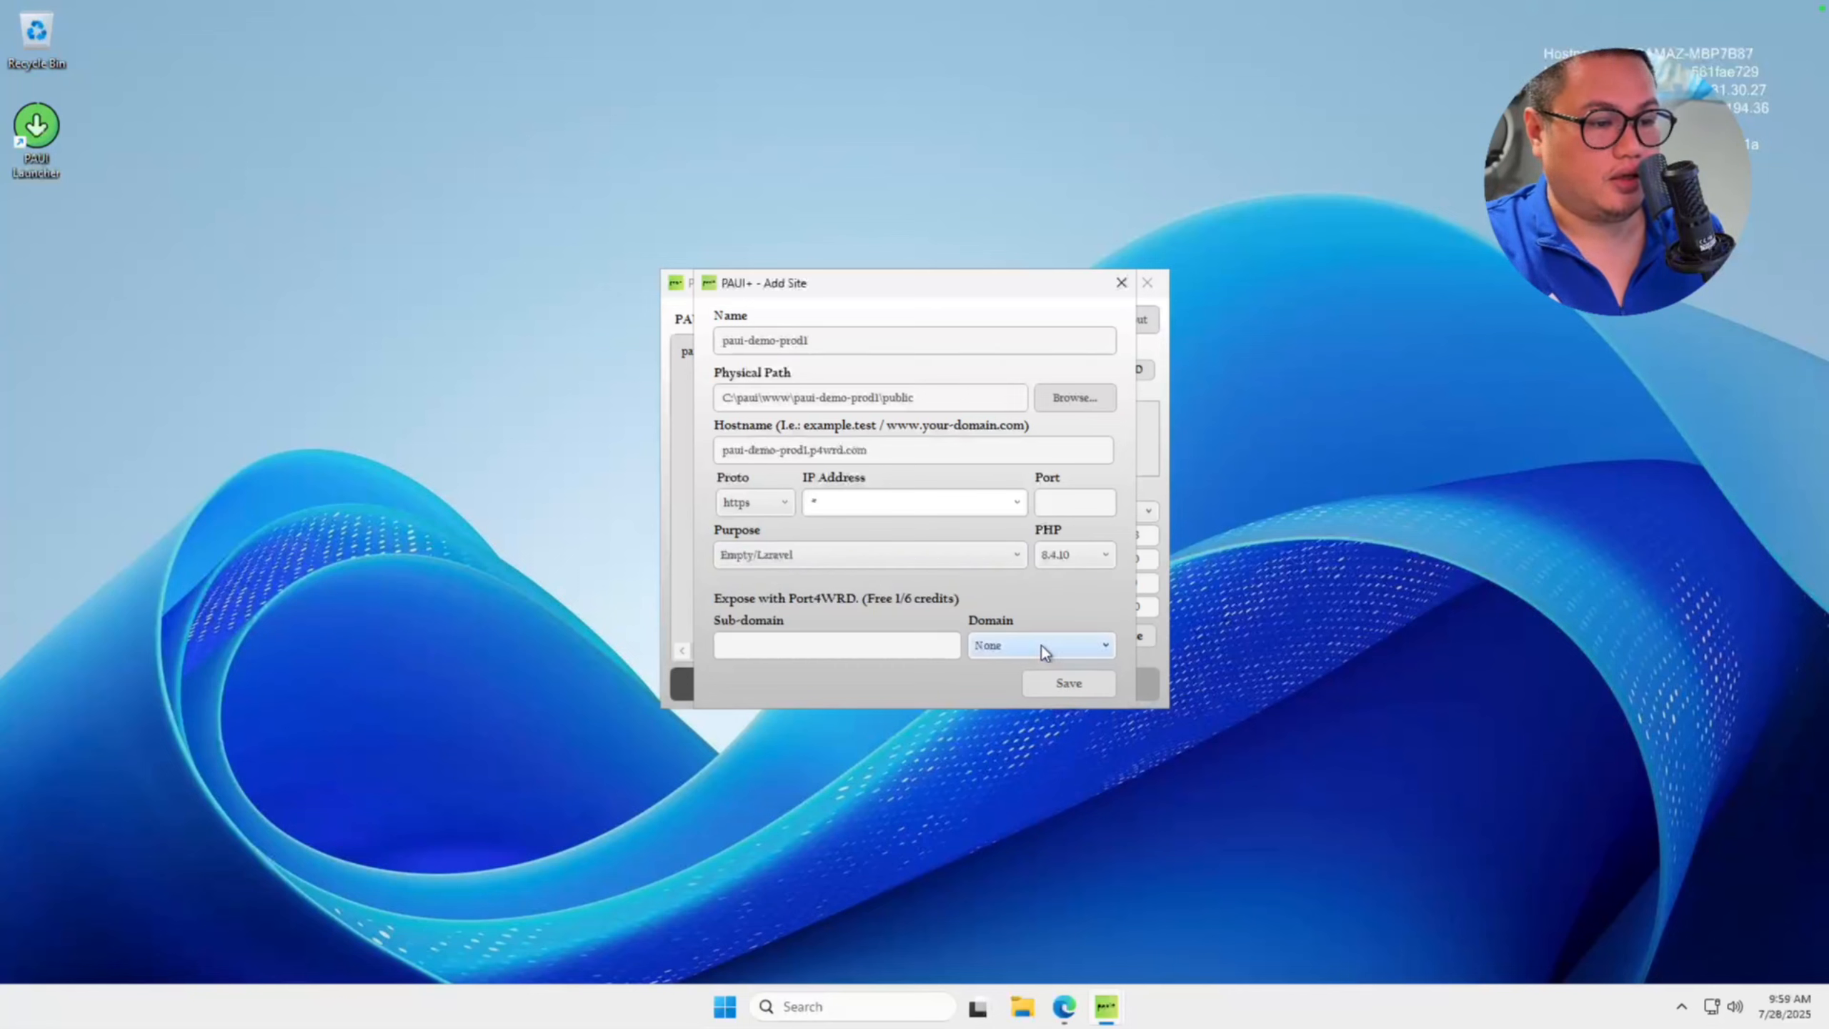
{"action": "left_click", "coordinate": [1095, 686]}
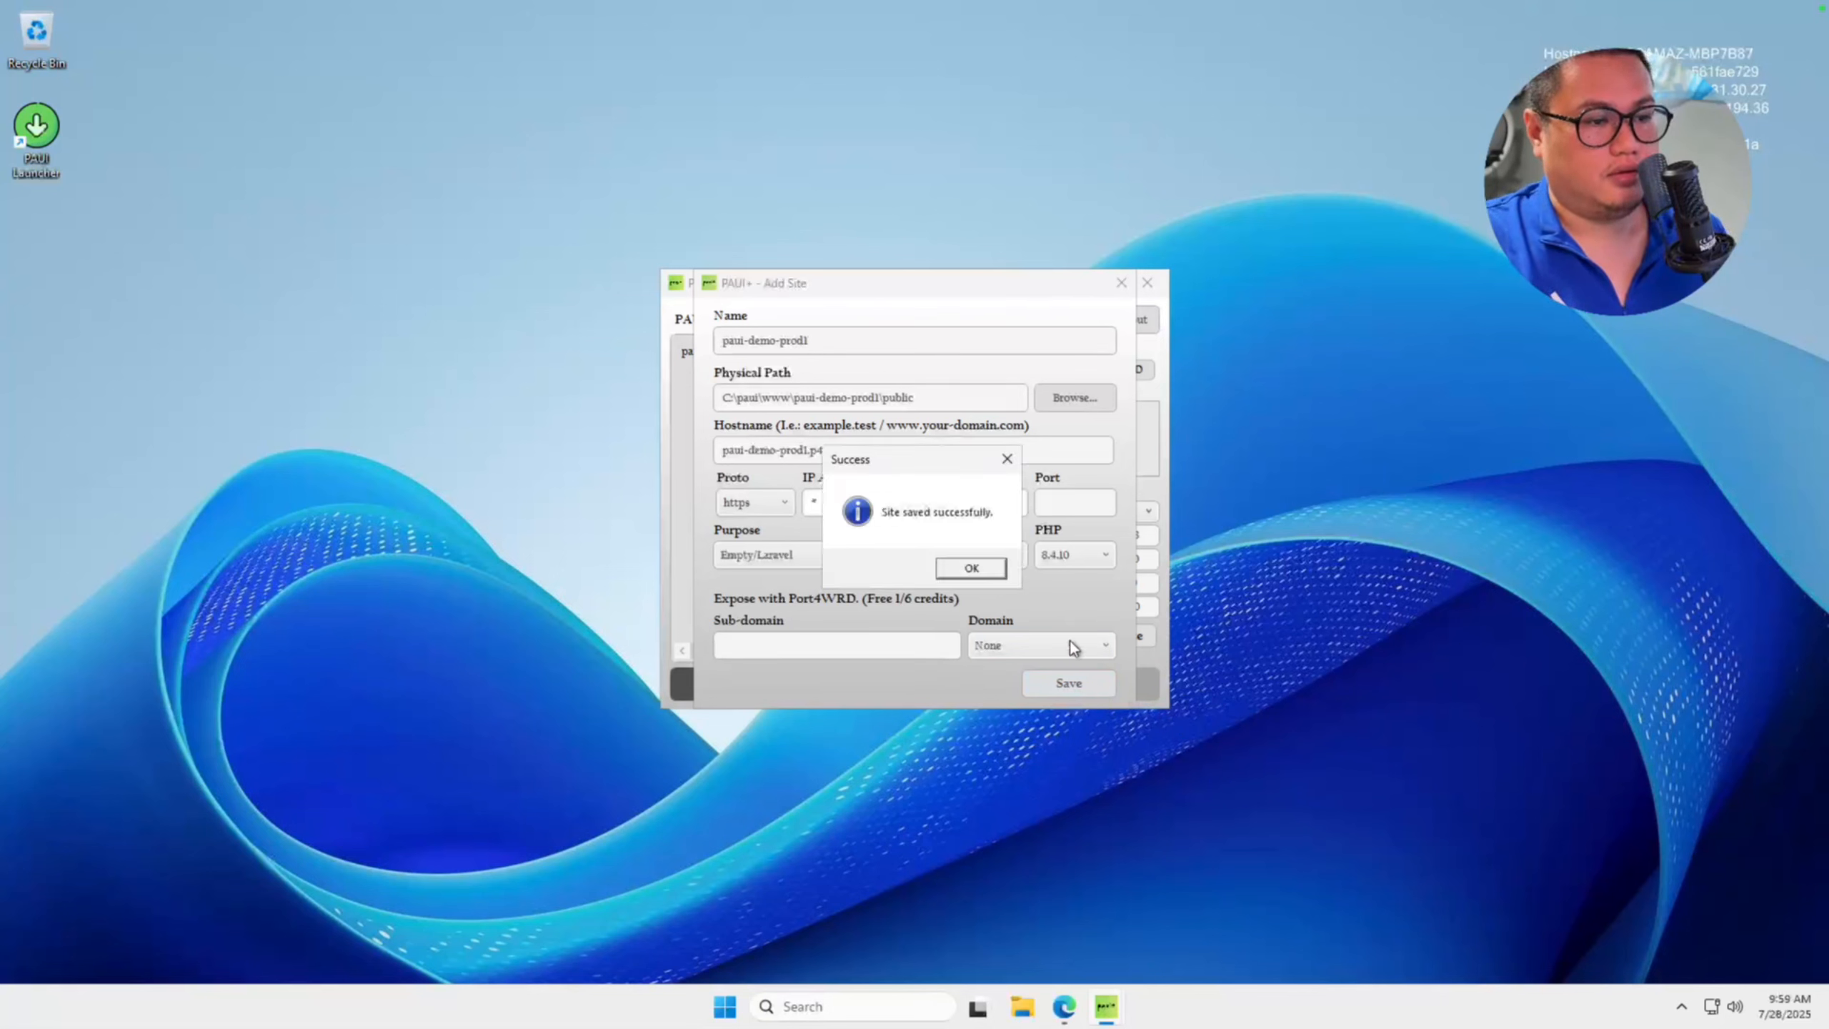
{"action": "left_click", "coordinate": [989, 576]}
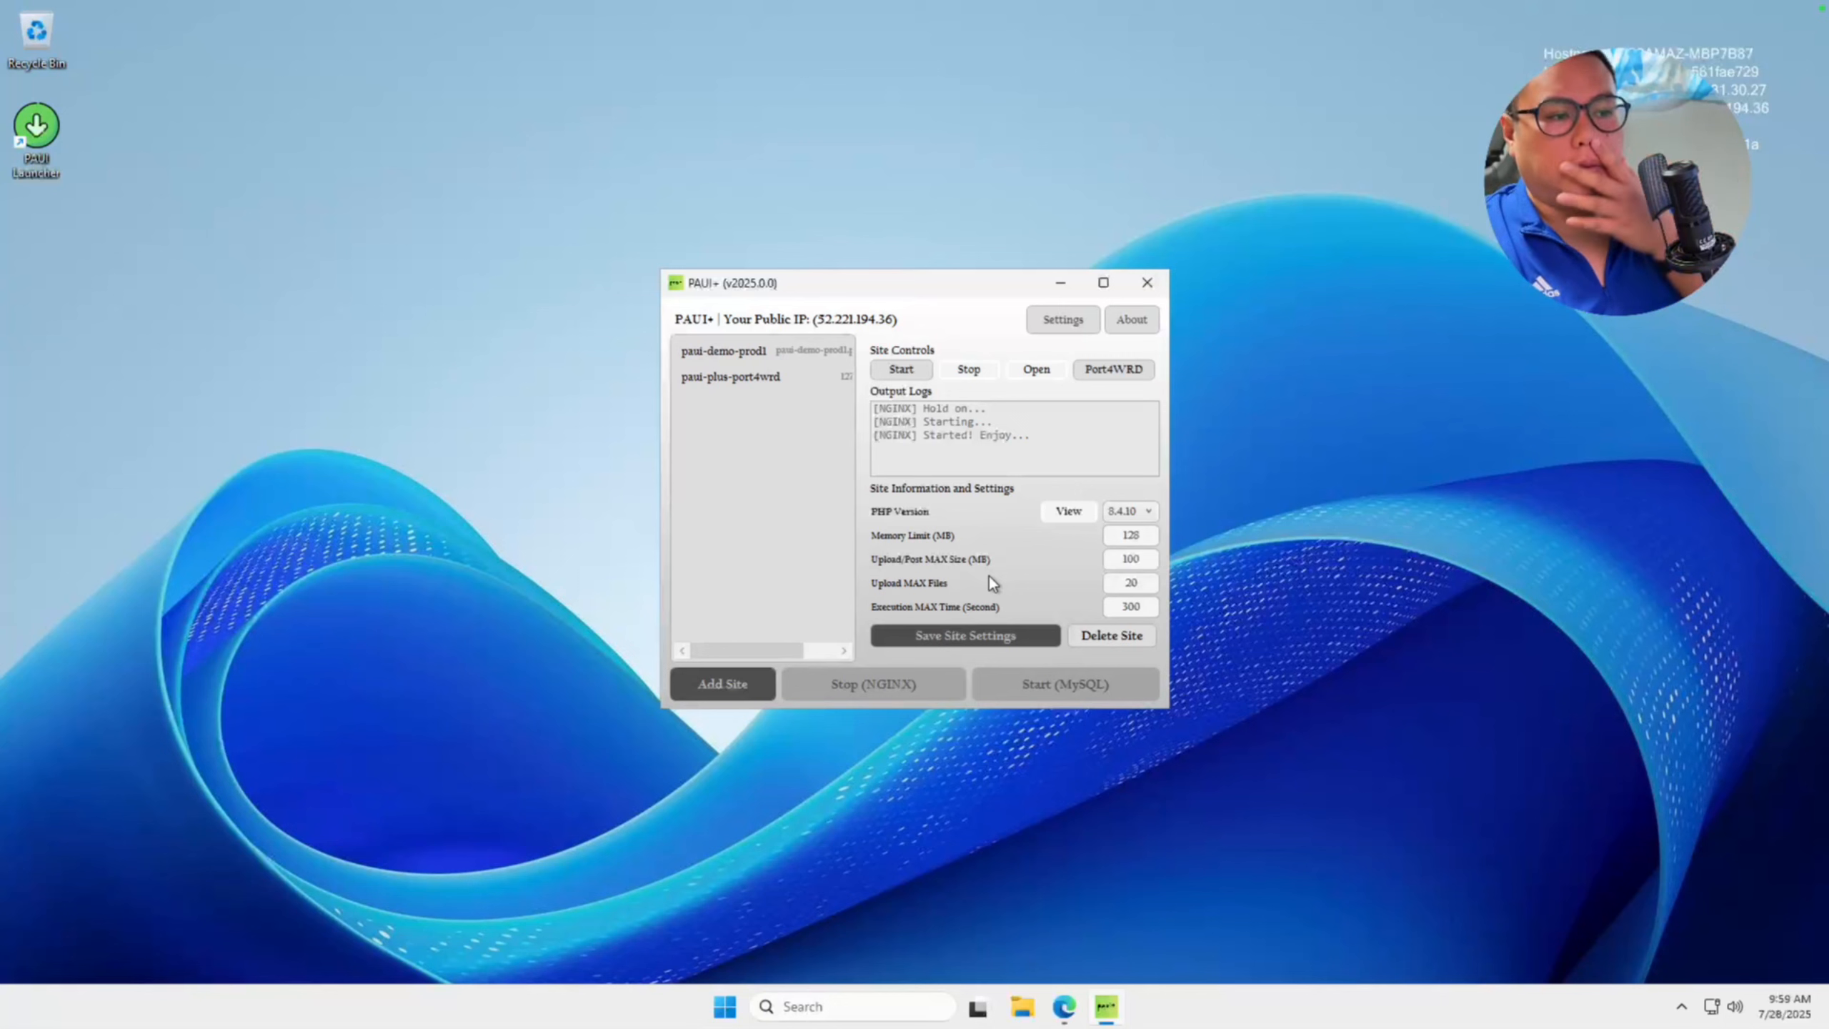
Start the paui-demo-prod1 site and open it in the browser.
{"action": "left_click", "coordinate": [801, 358]}
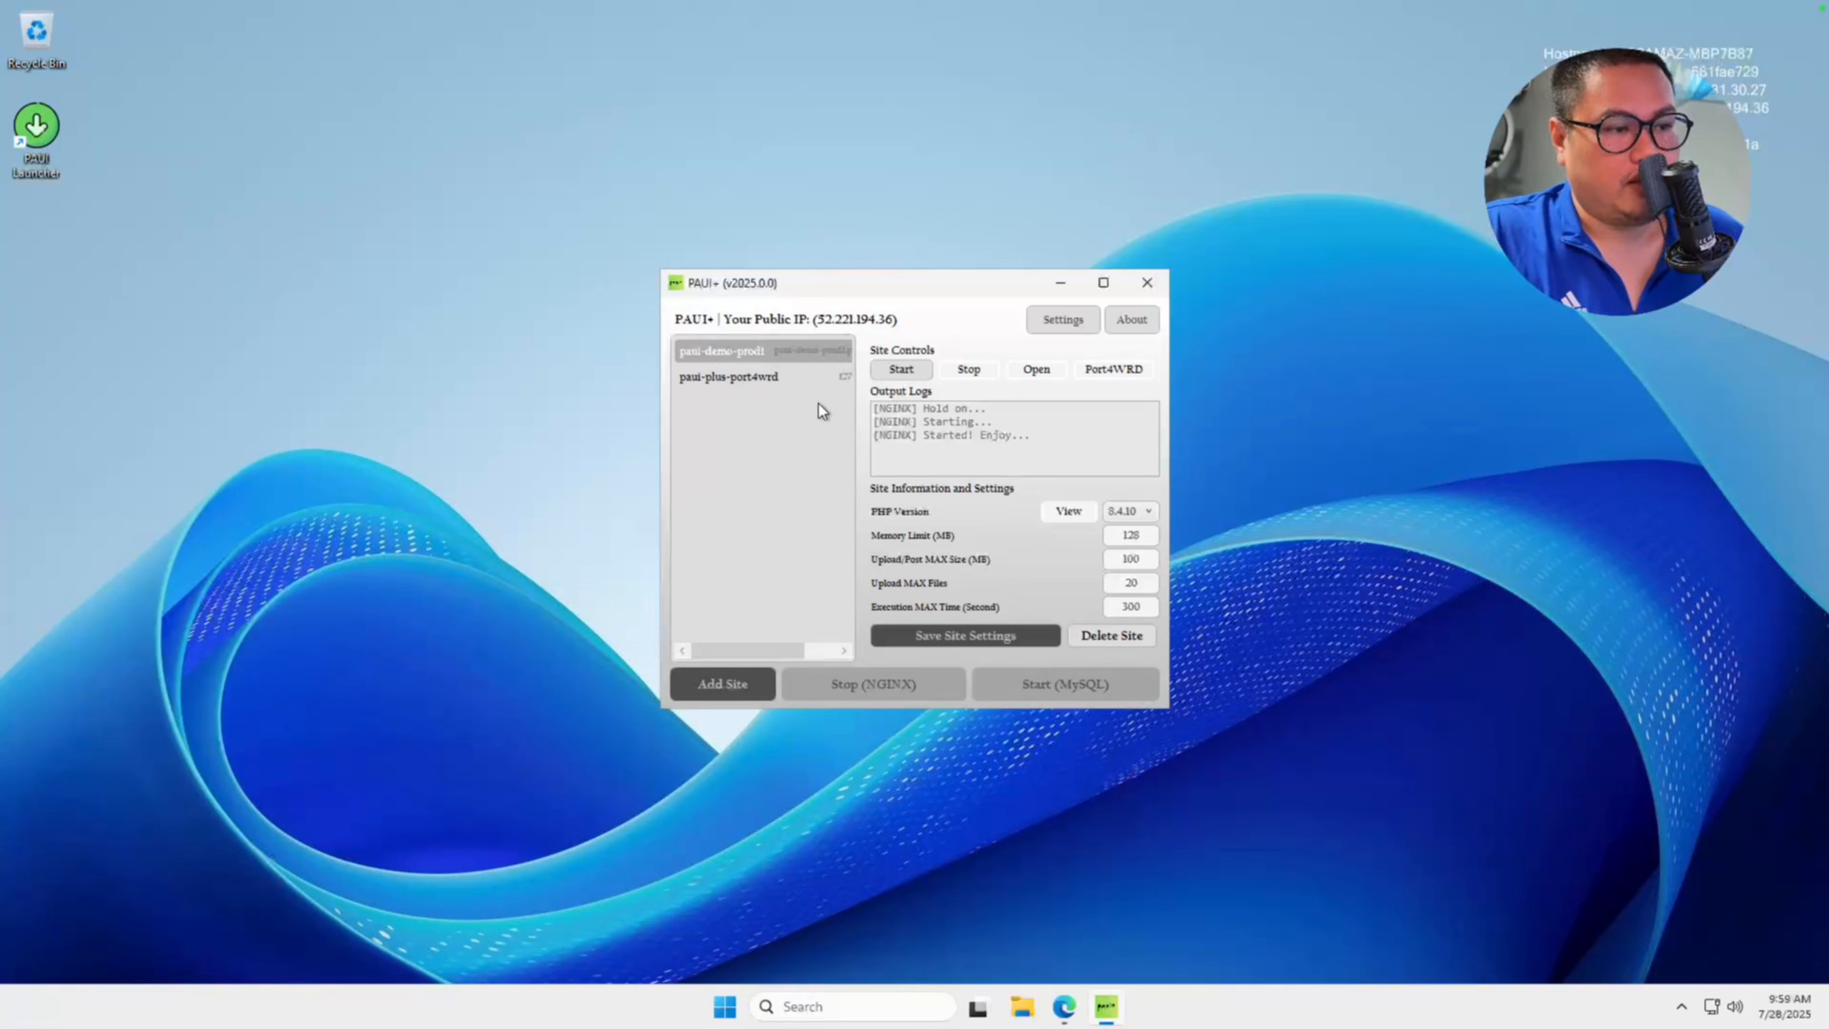
{"action": "left_click", "coordinate": [897, 373]}
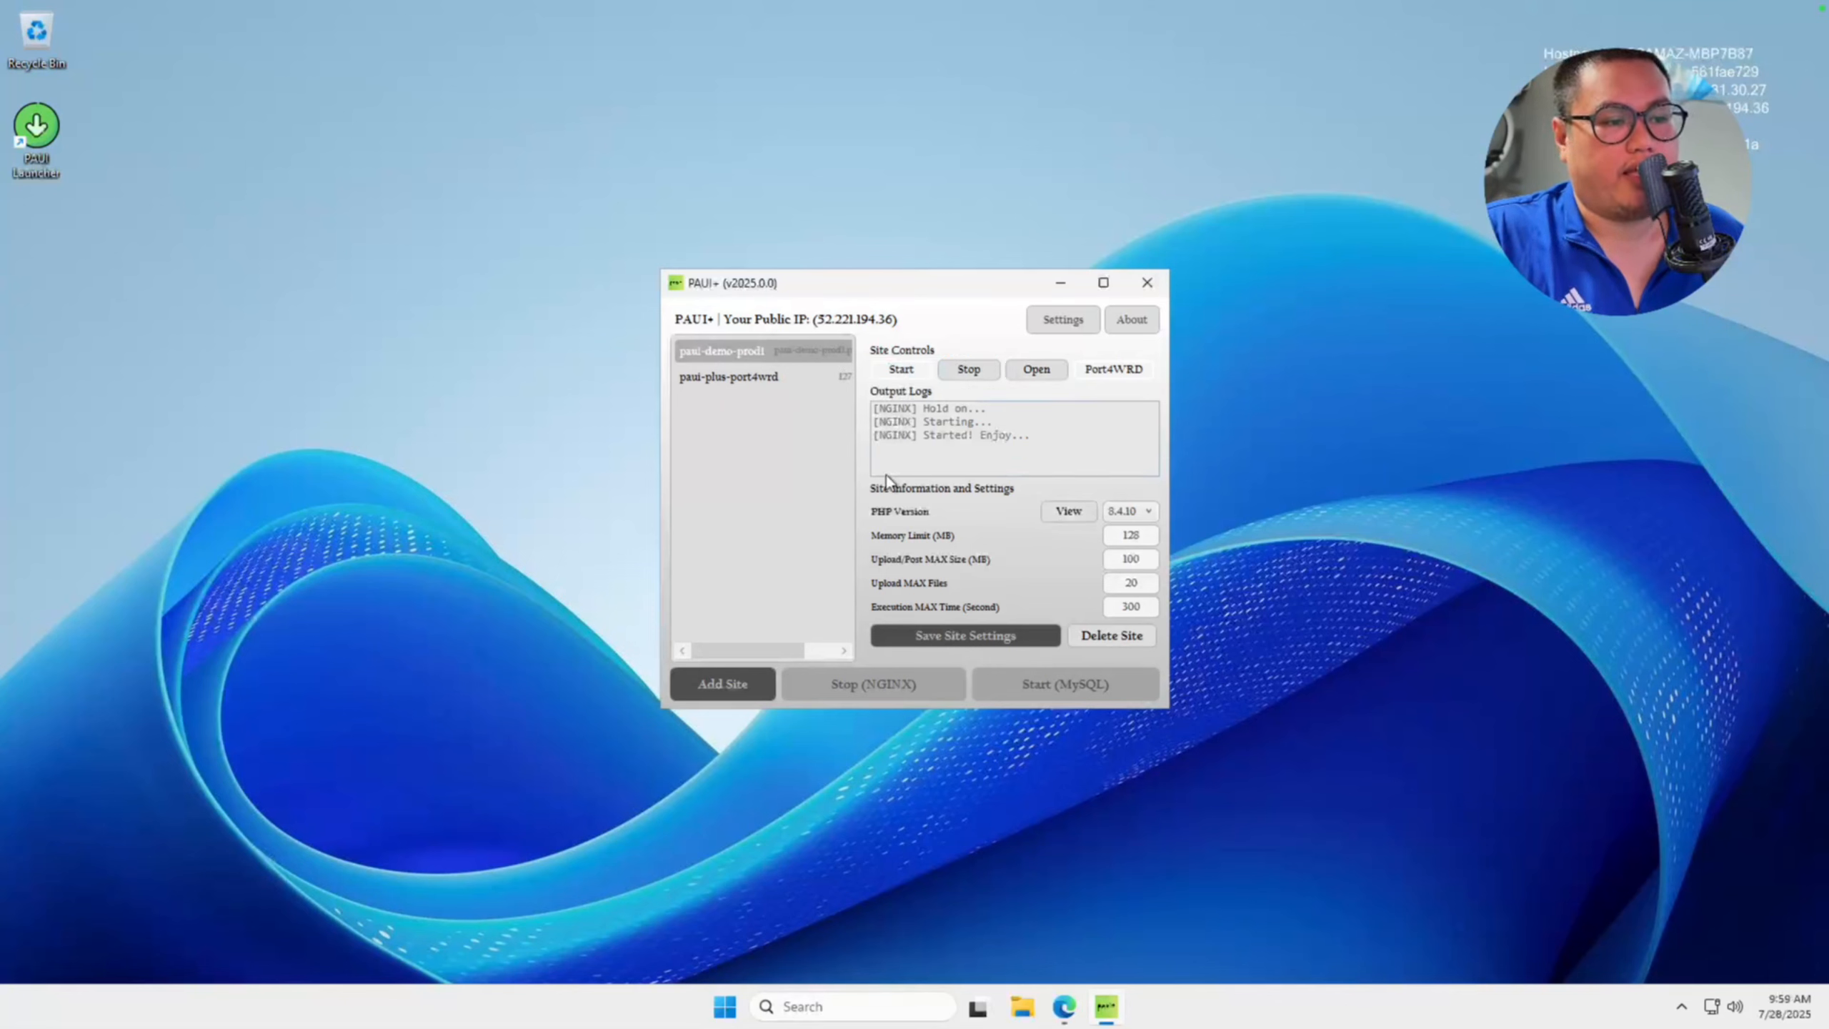
{"action": "left_click", "coordinate": [1048, 373]}
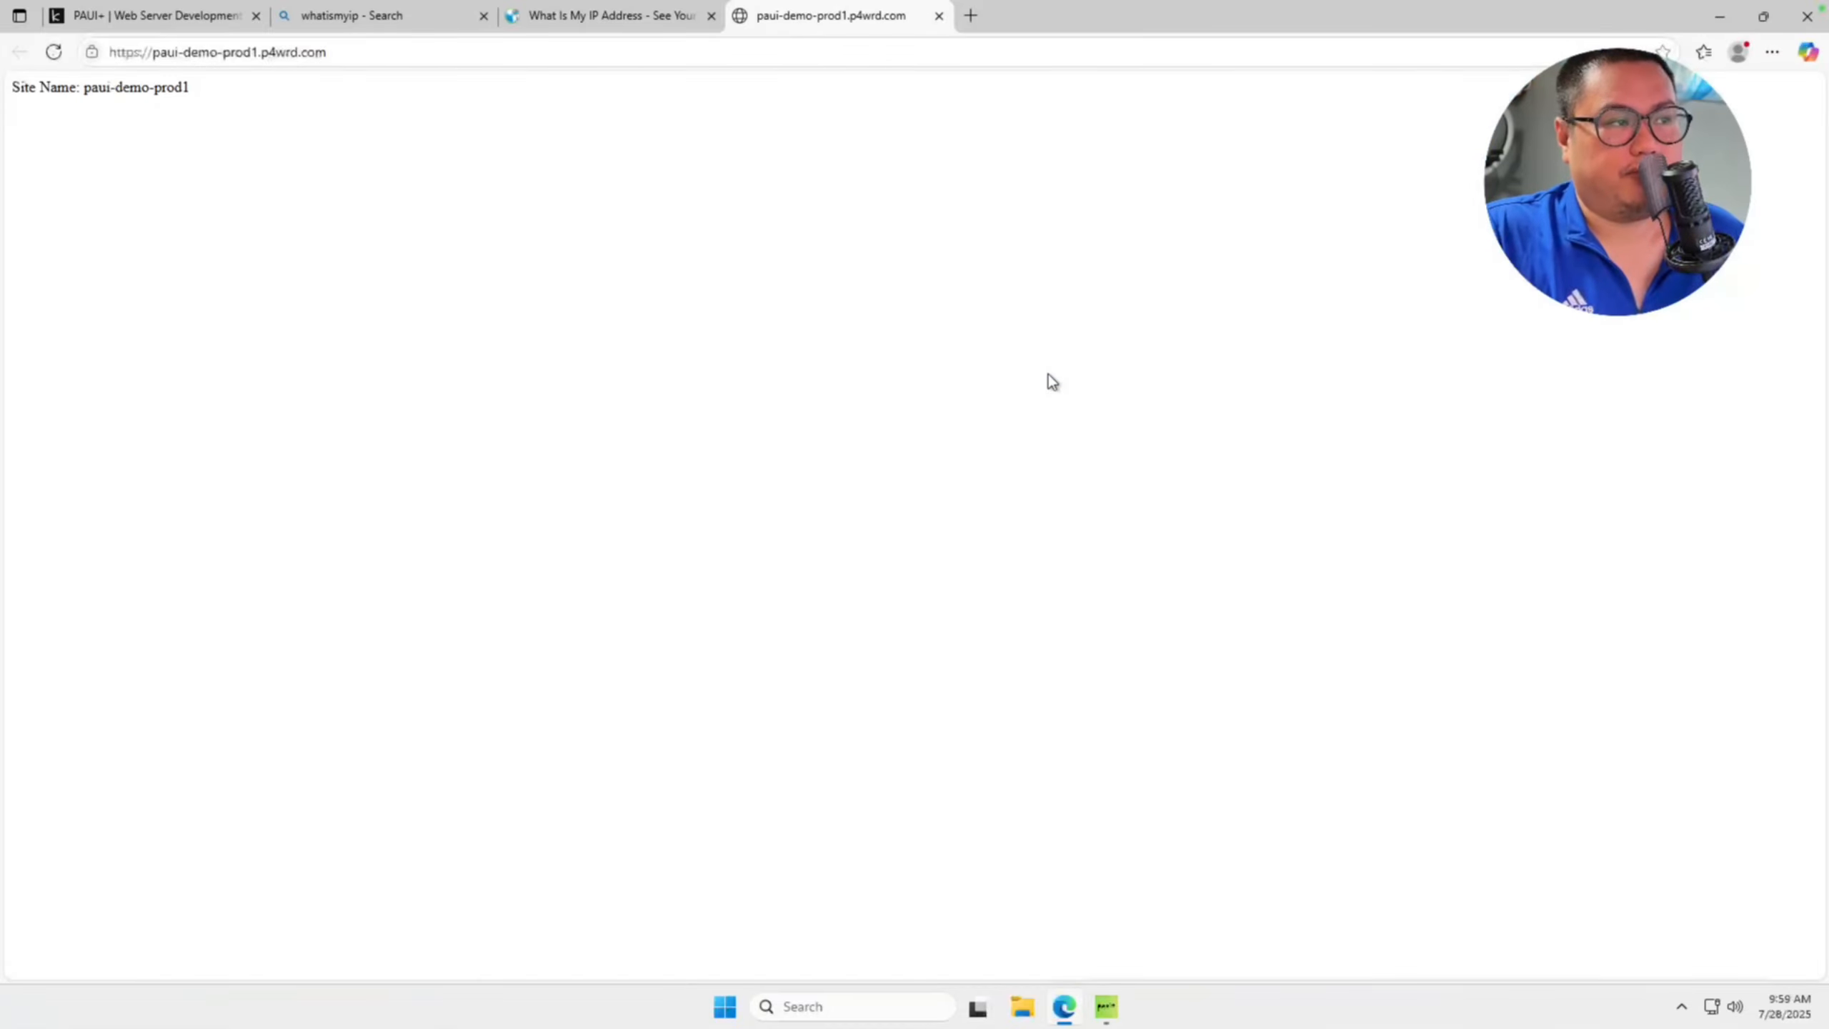
{"action": "left_click", "coordinate": [108, 61]}
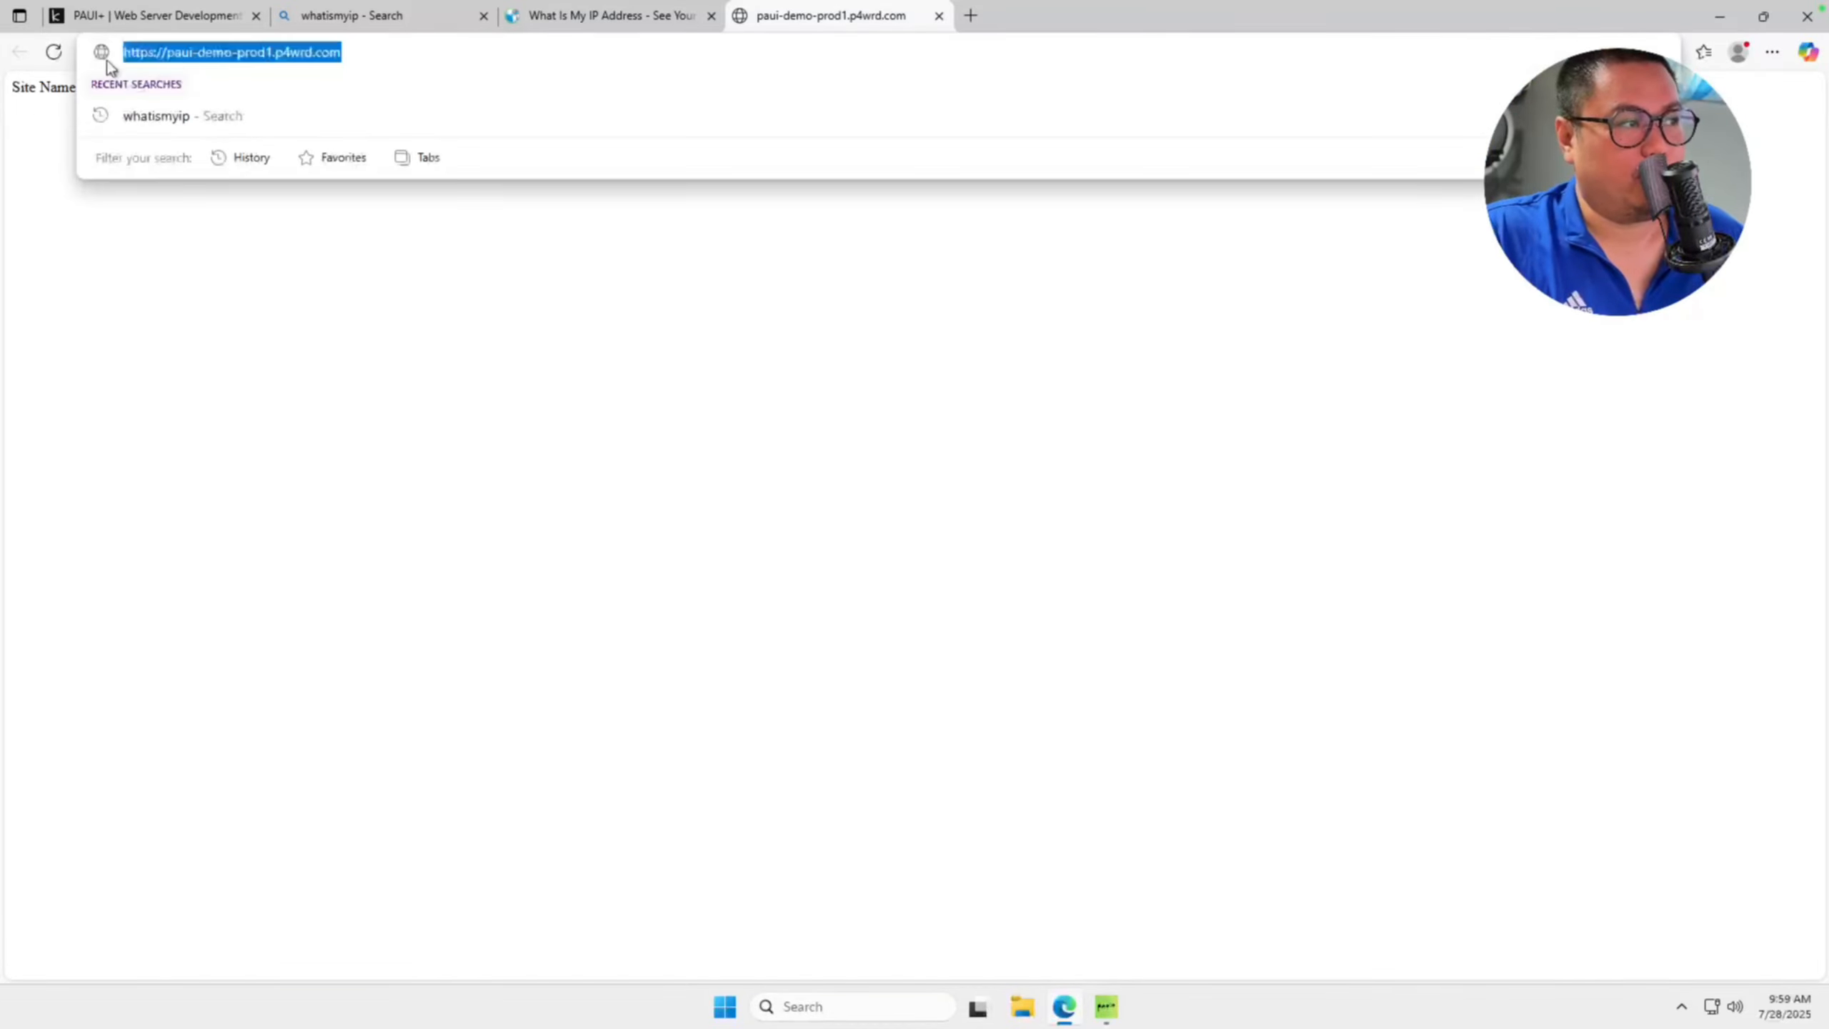
{"action": "left_click", "coordinate": [1191, 803]}
{"action": "left_click", "coordinate": [395, 52]}
{"action": "key", "text": "super+c"}
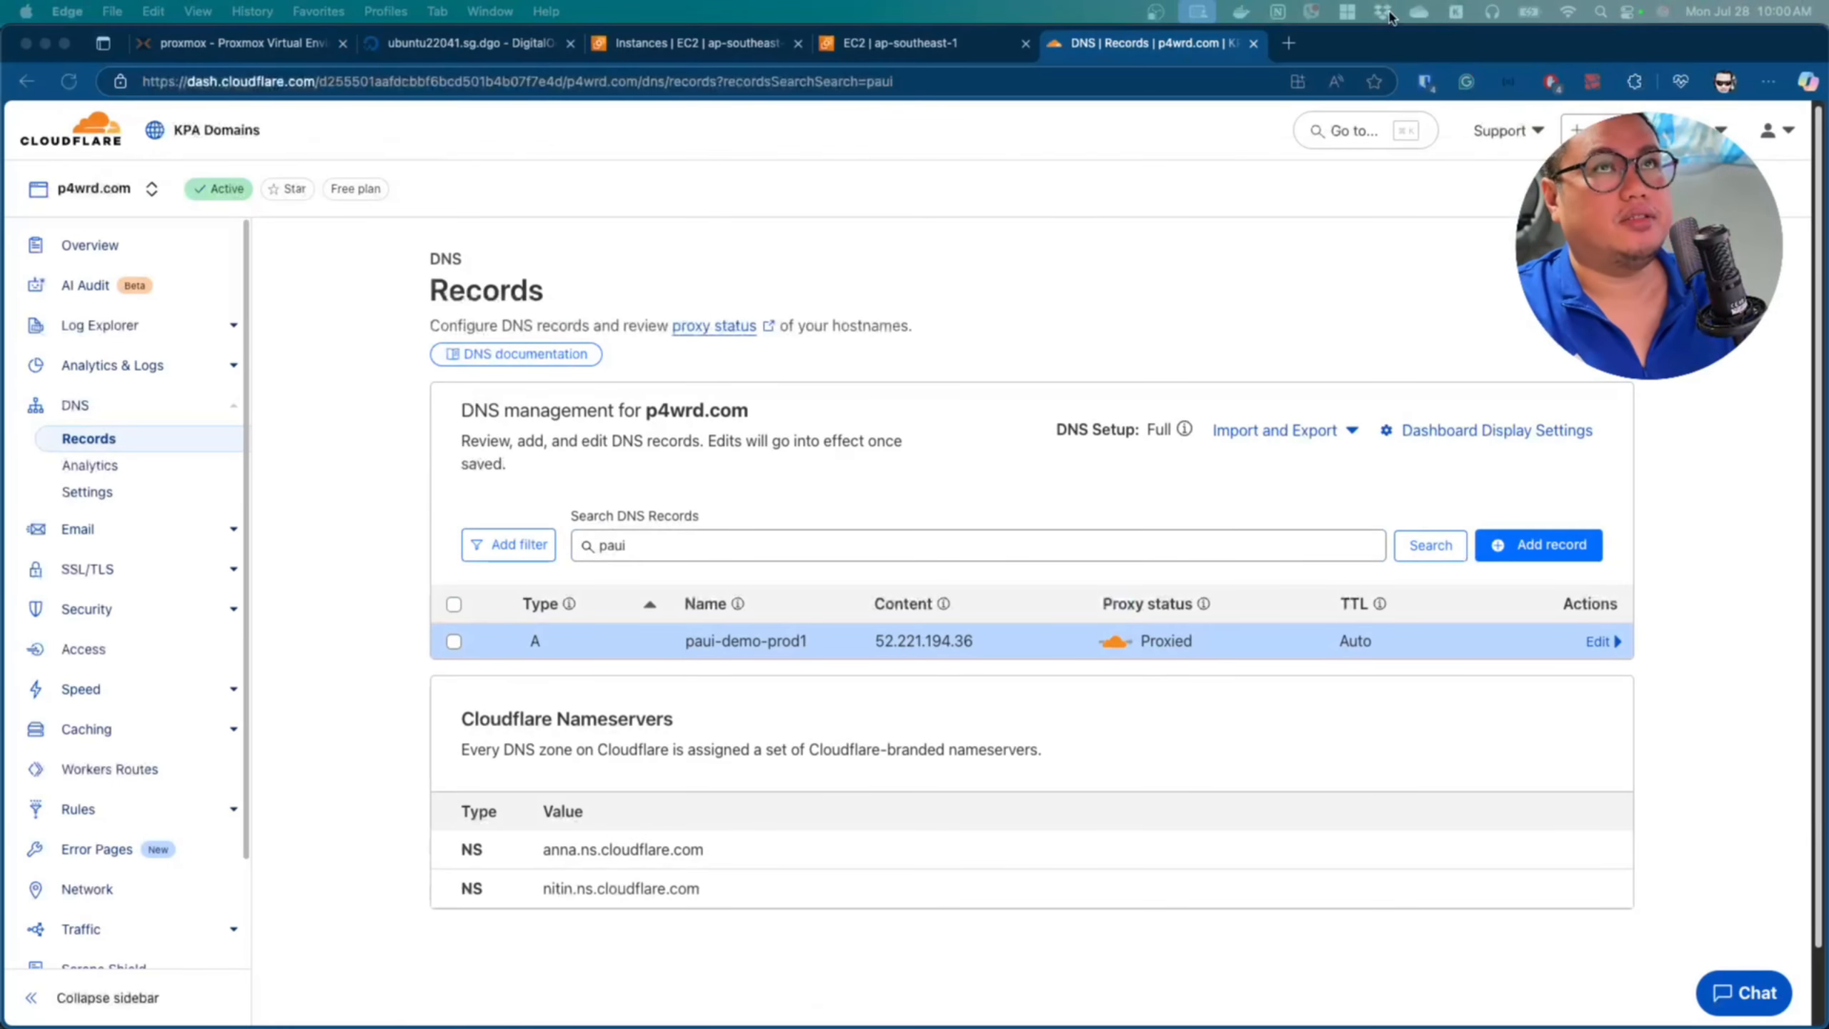
On the local computer, open a new browser tab, load the pasted site URL and reload the page.
{"action": "left_click", "coordinate": [1289, 43]}
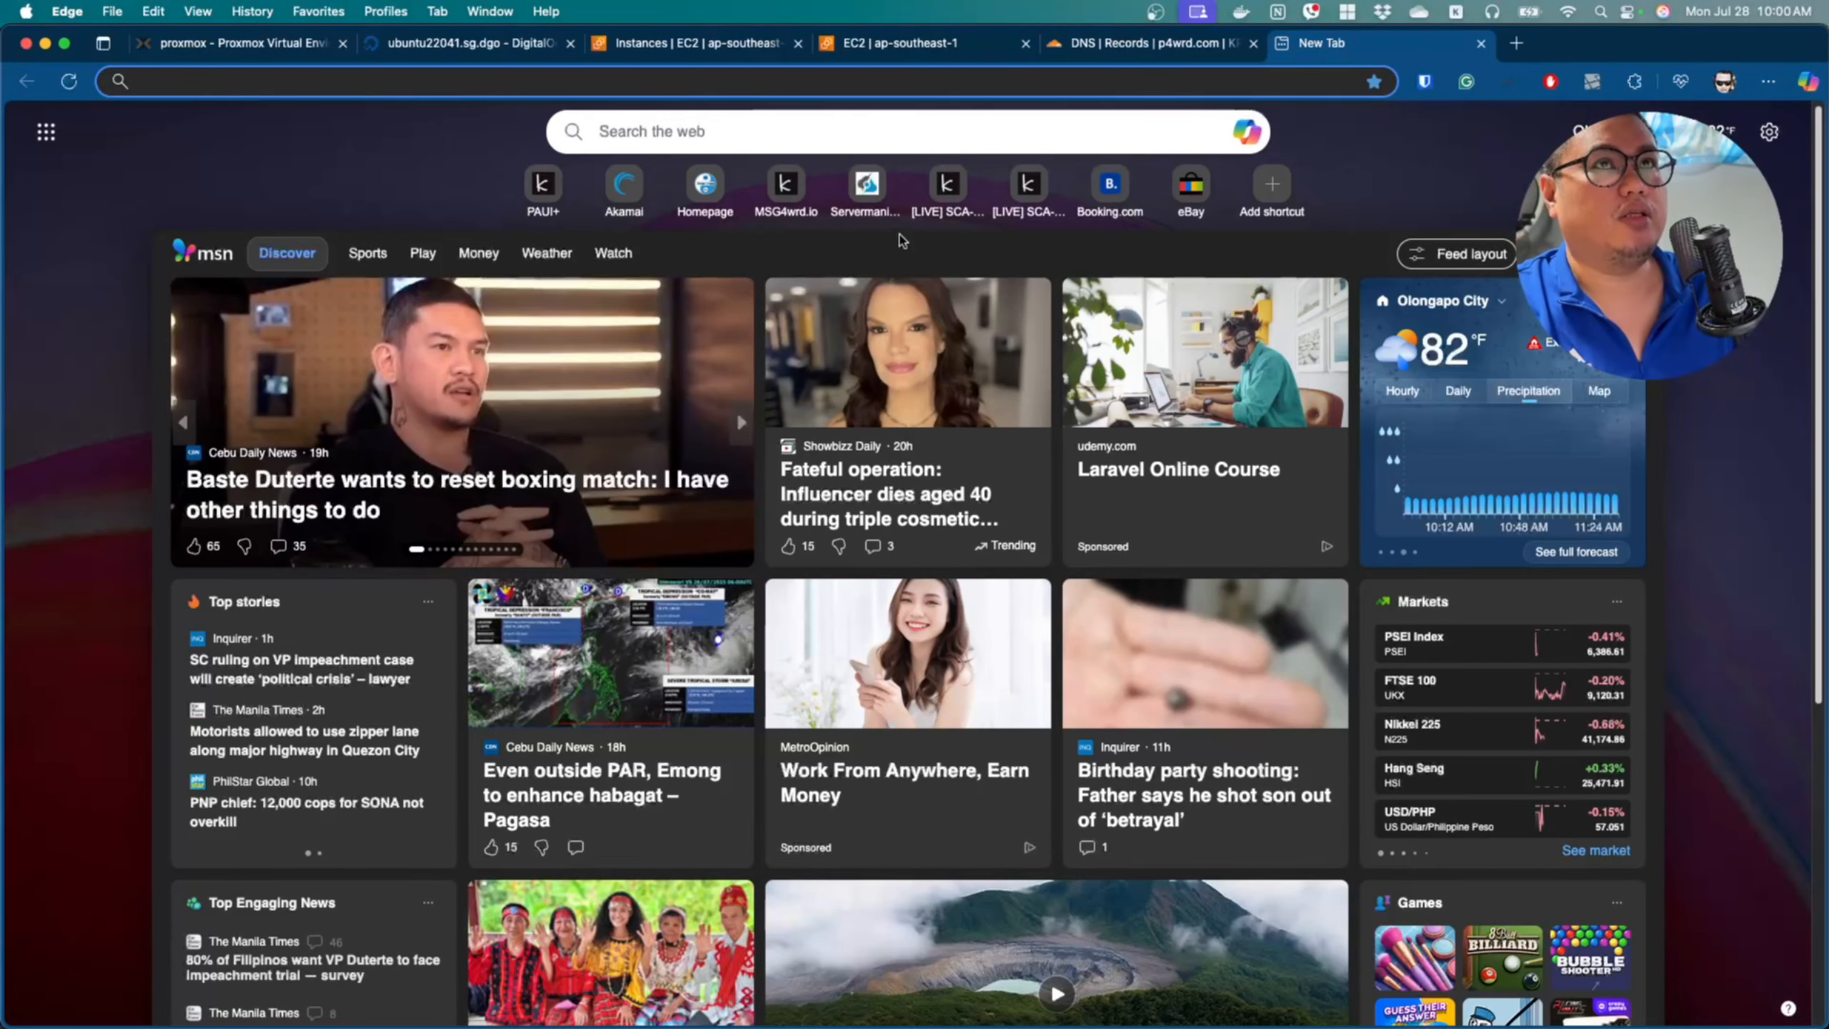
{"action": "left_click", "coordinate": [908, 90]}
{"action": "key", "text": "super+v"}
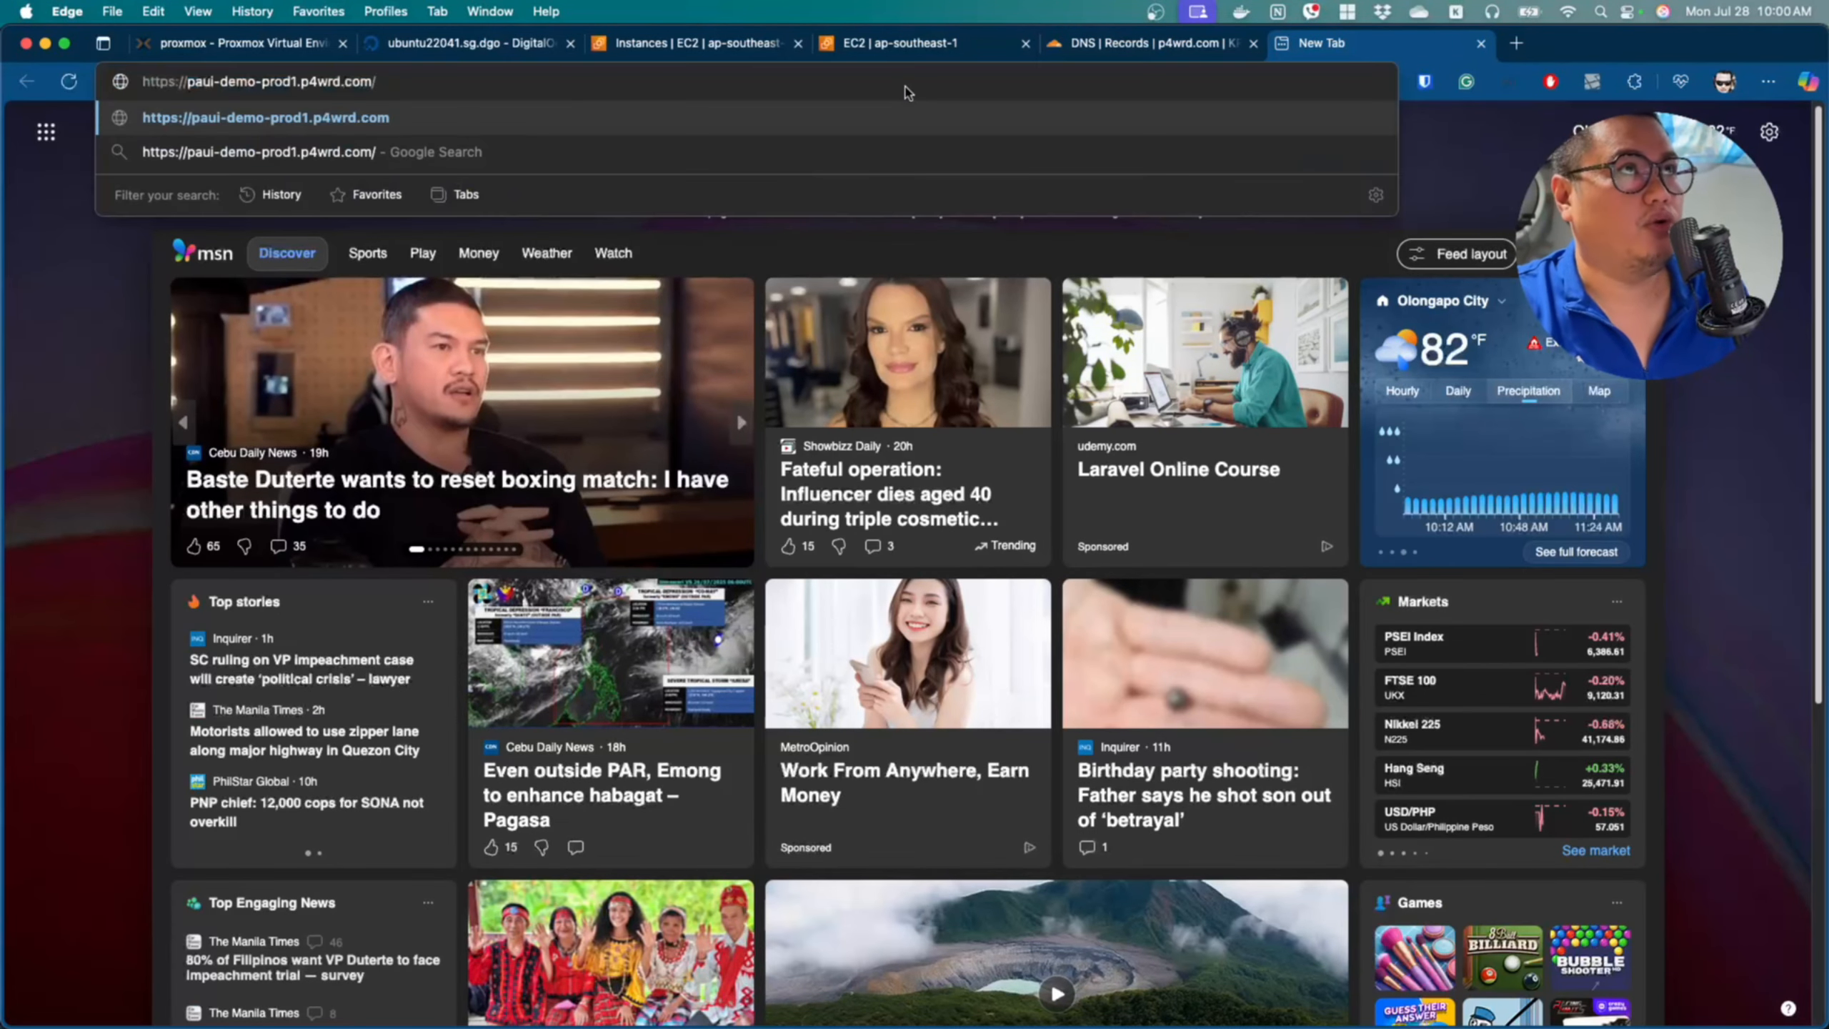
{"action": "key", "text": "Return"}
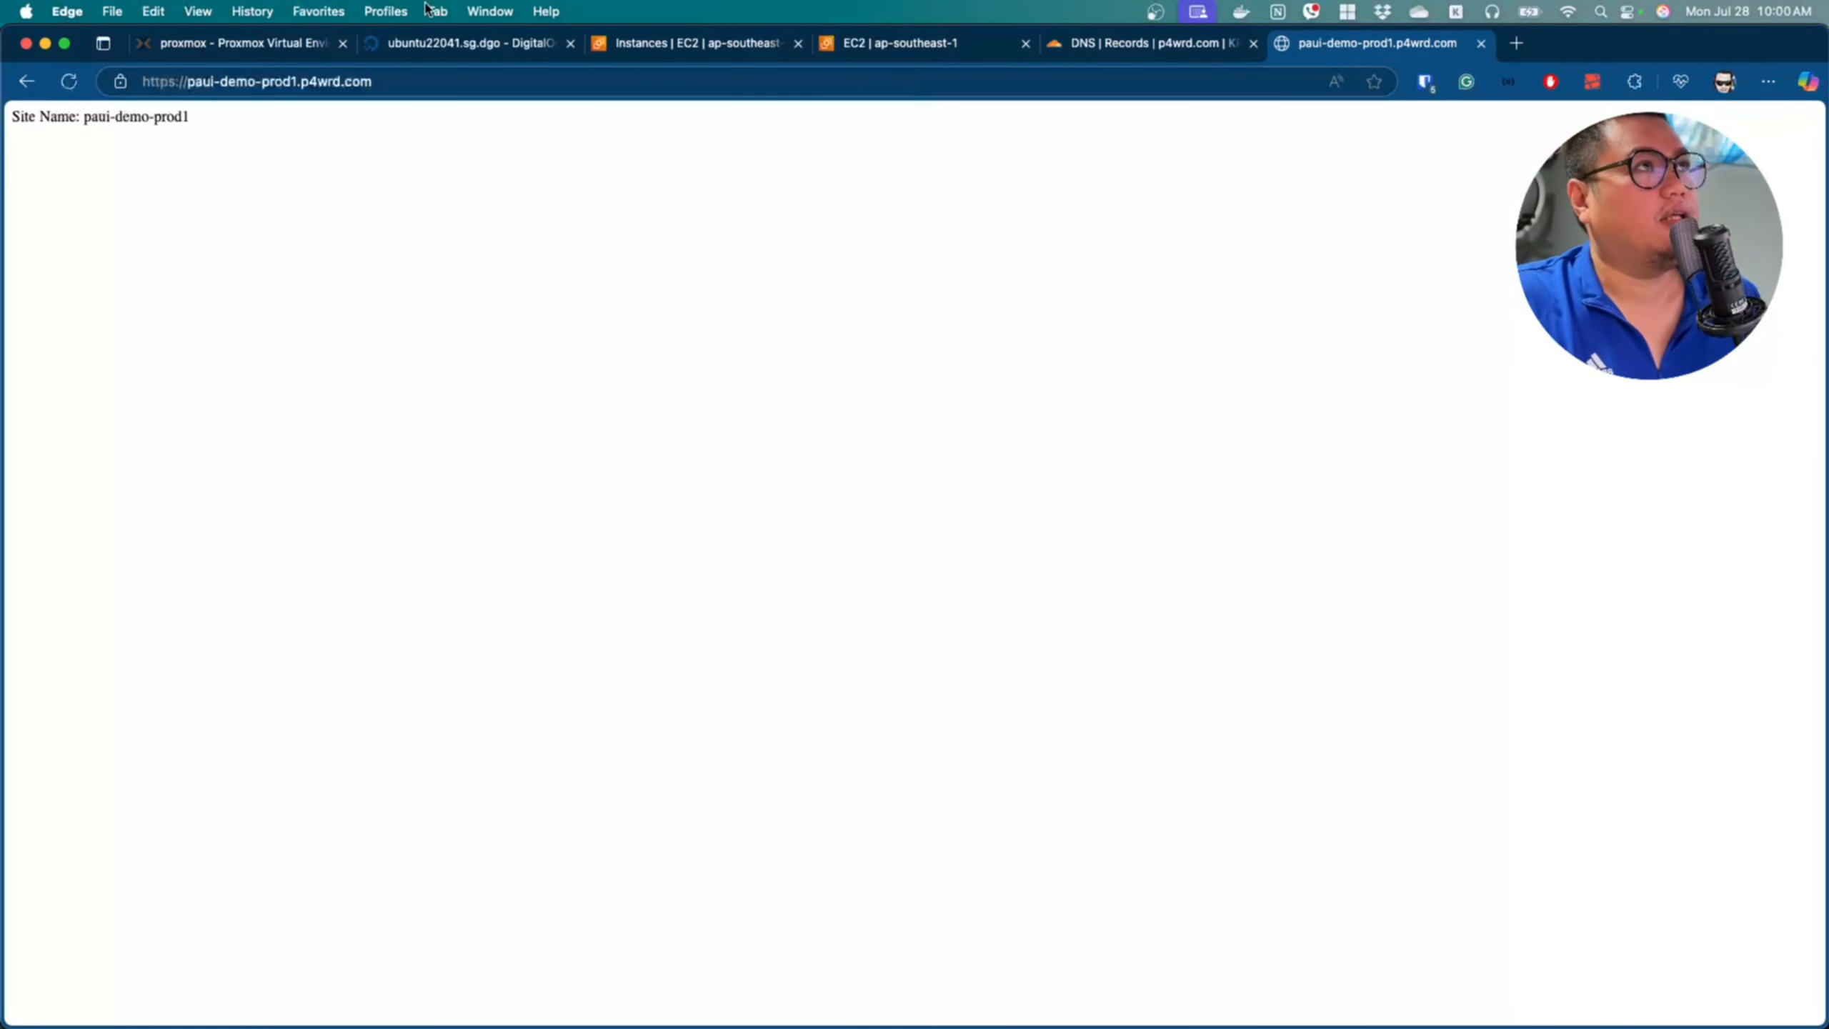
{"action": "left_click", "coordinate": [69, 81]}
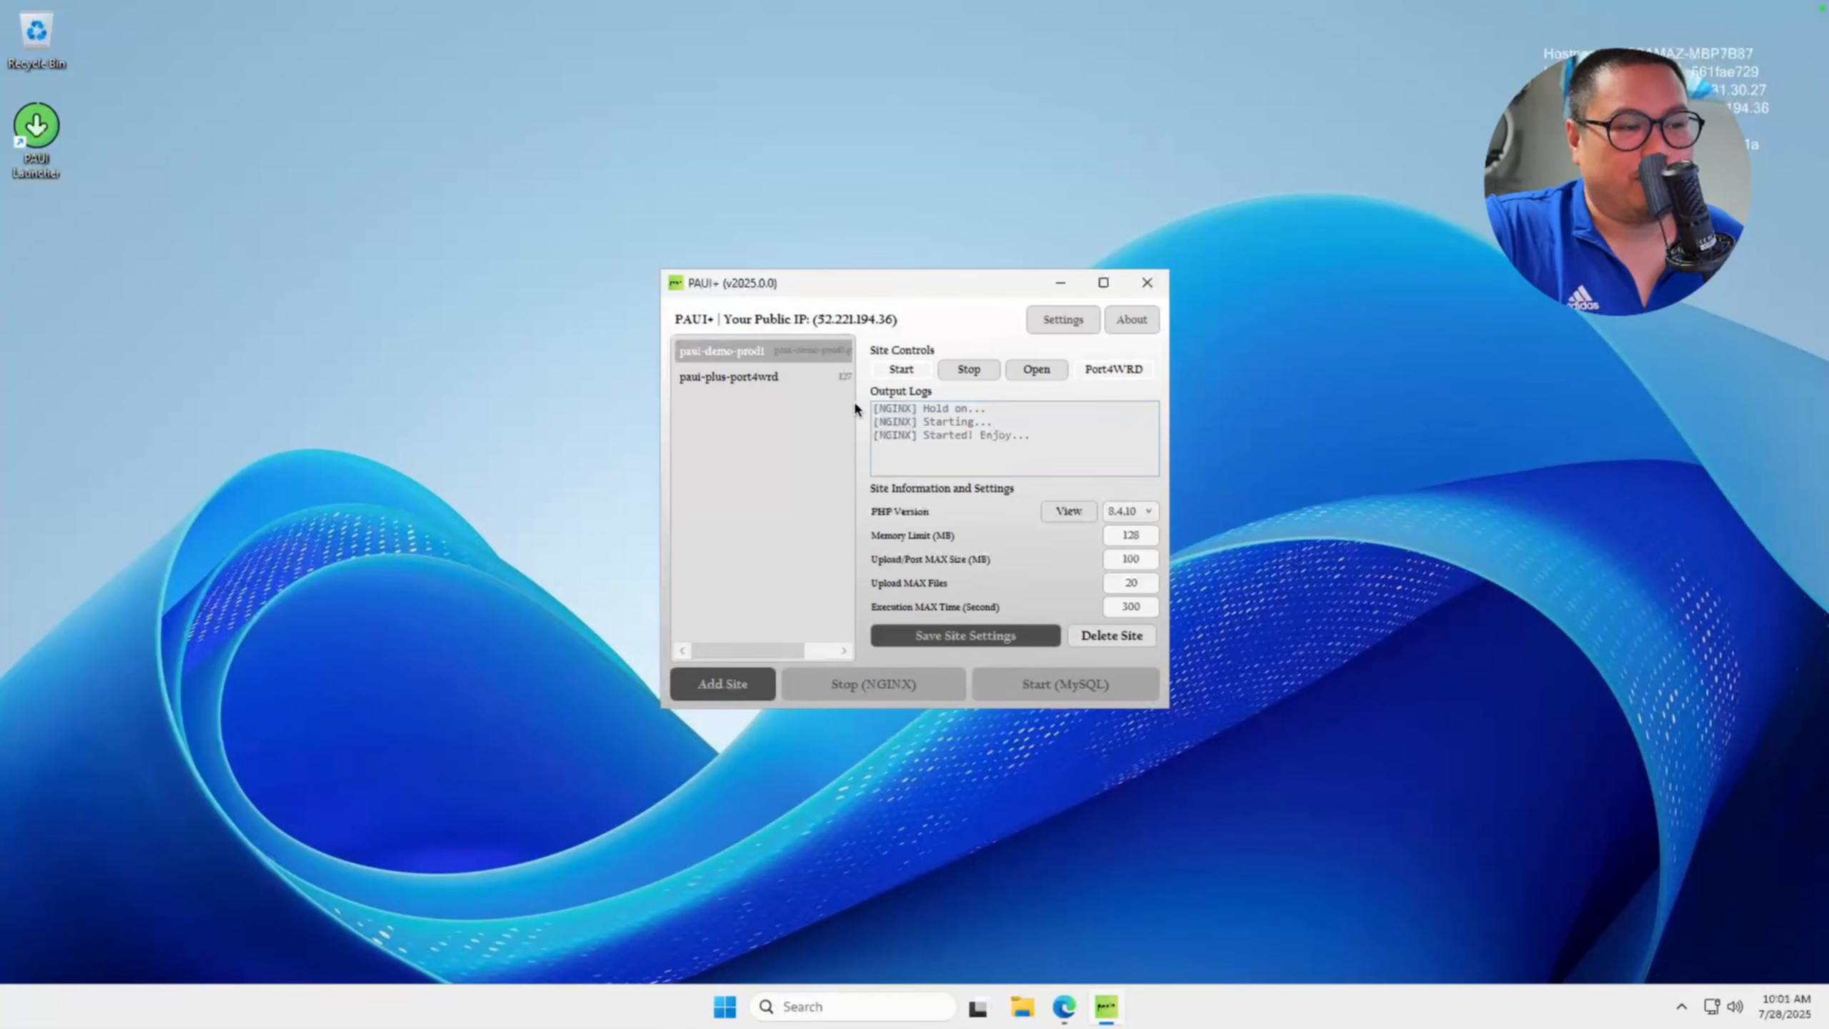
Open the paui-demo-prod1 site's settings and examine its Purpose options.
{"action": "double_click", "coordinate": [809, 360]}
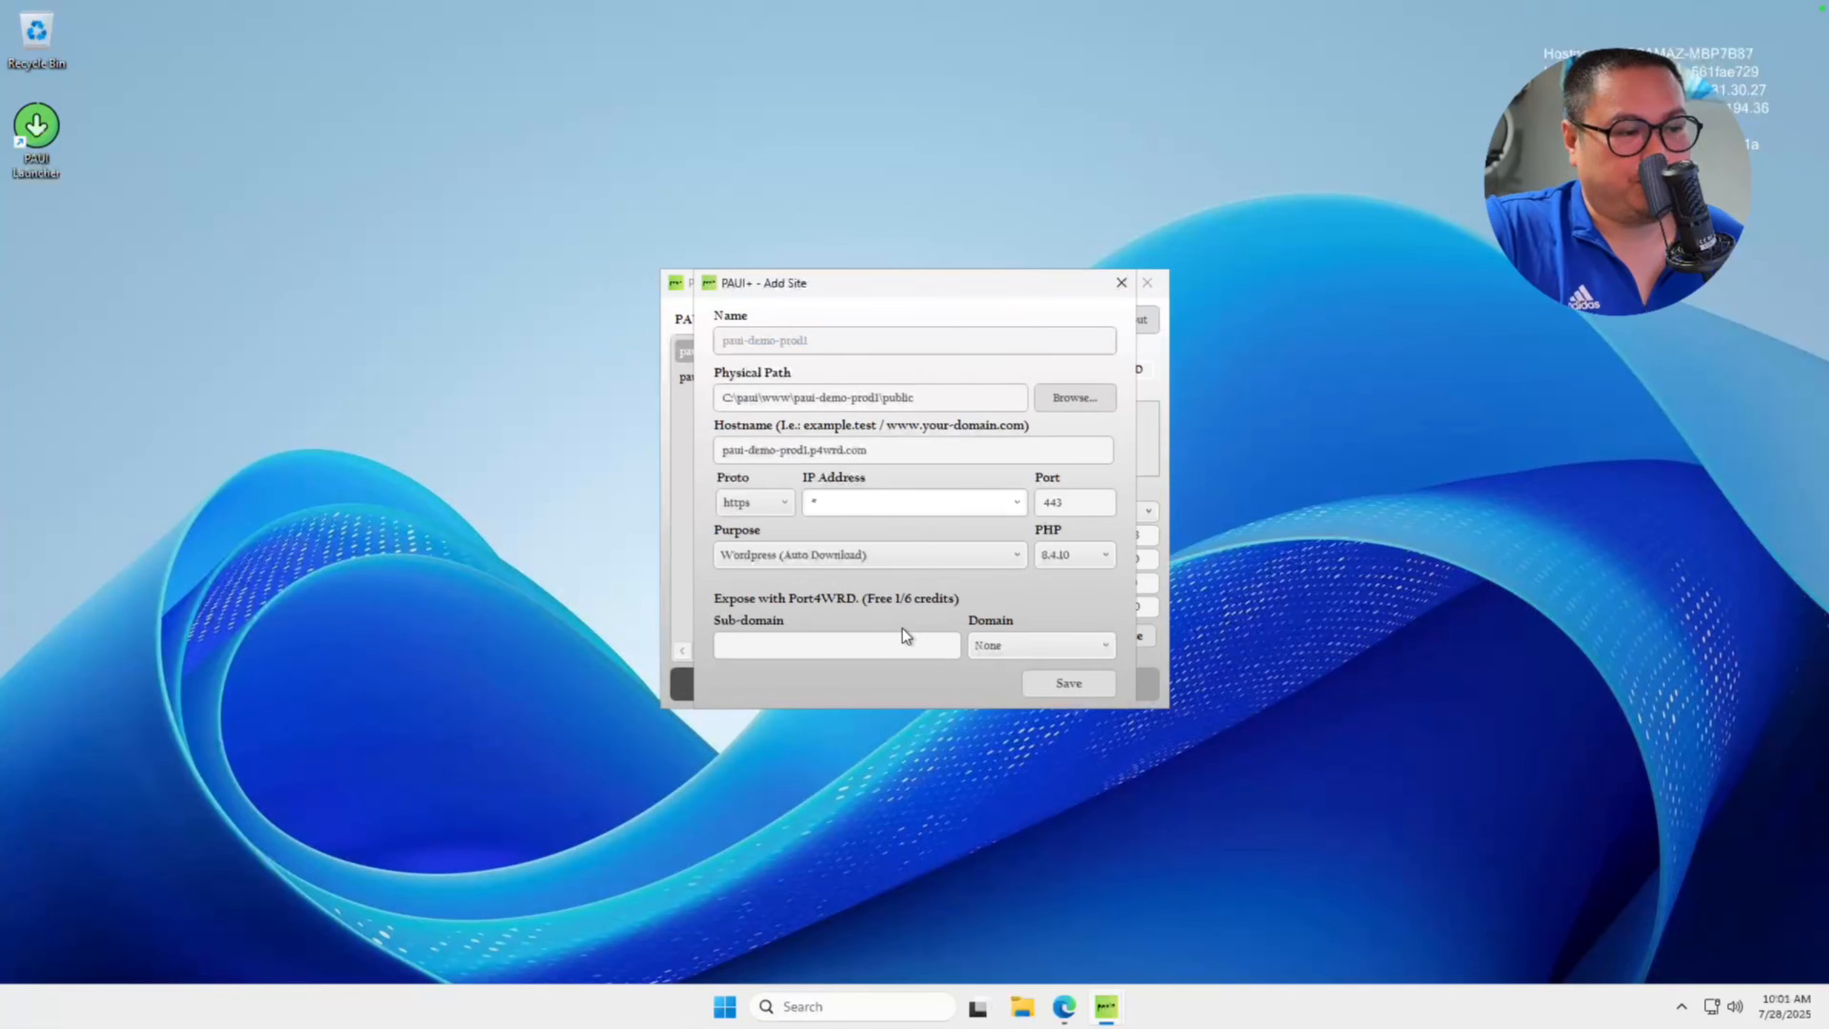
{"action": "left_click", "coordinate": [970, 560]}
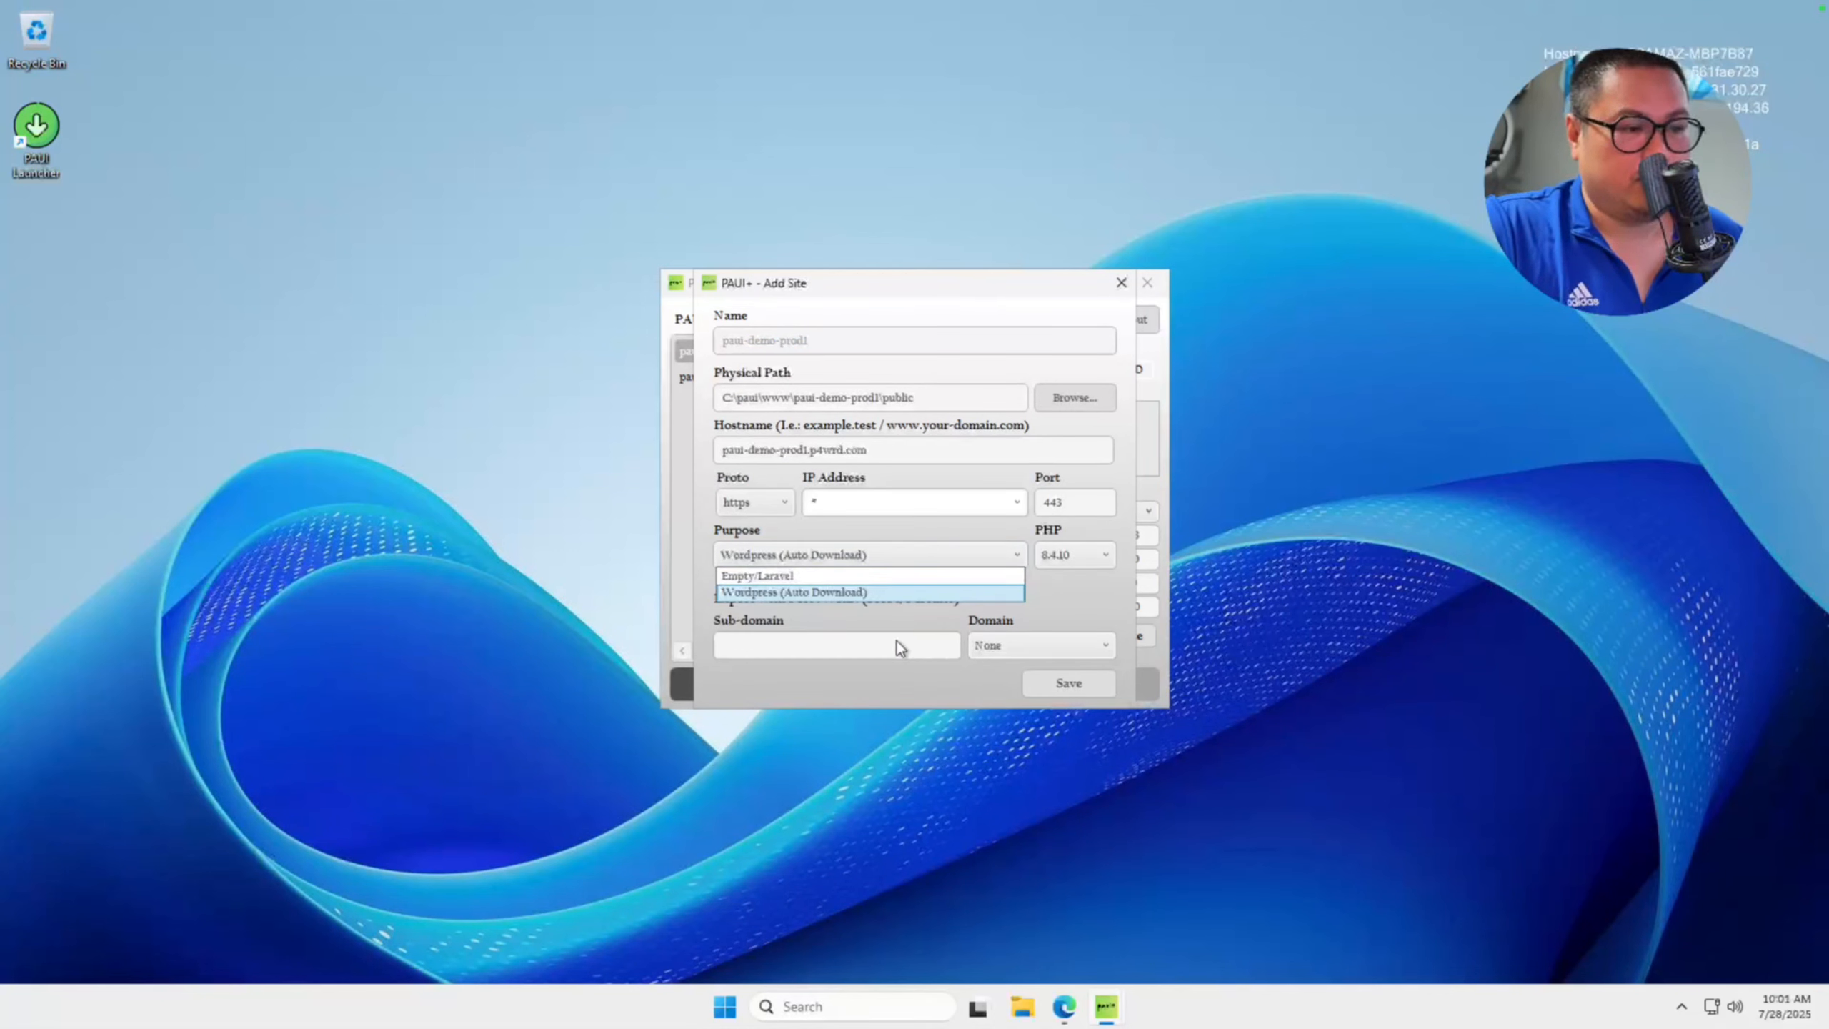
{"action": "left_click", "coordinate": [1061, 587]}
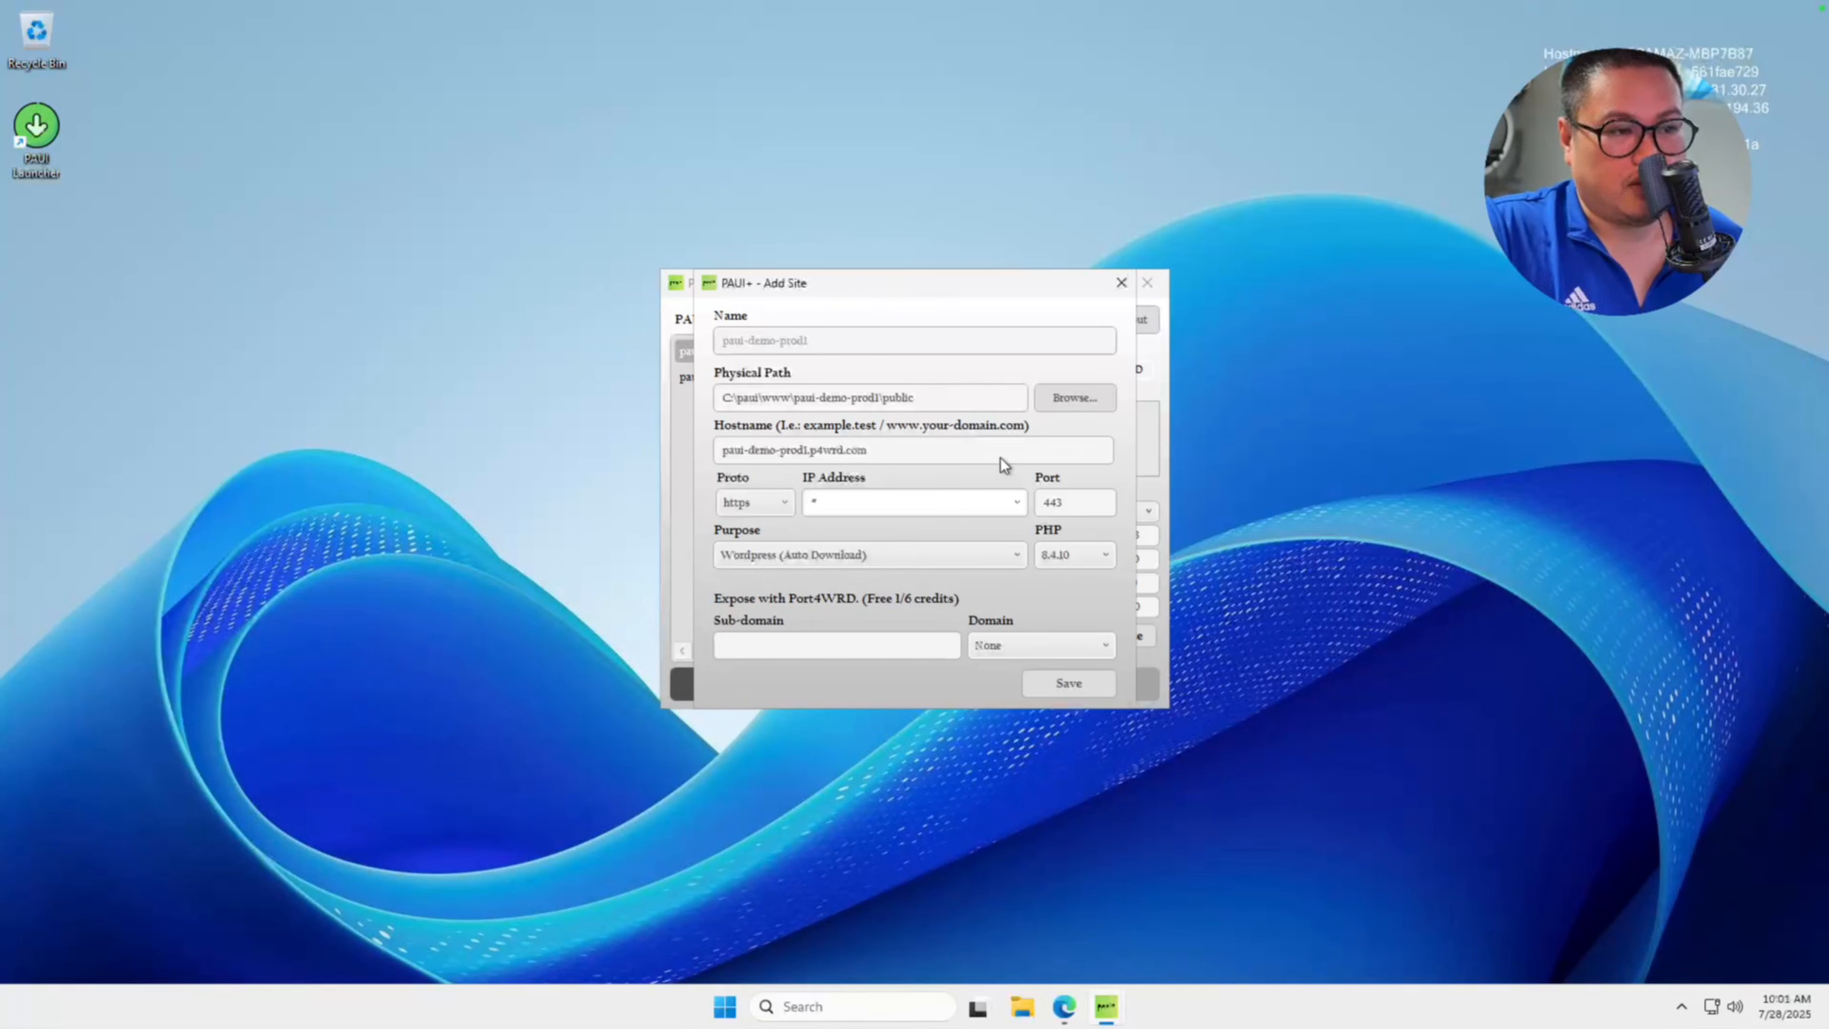
{"action": "left_click", "coordinate": [1118, 288]}
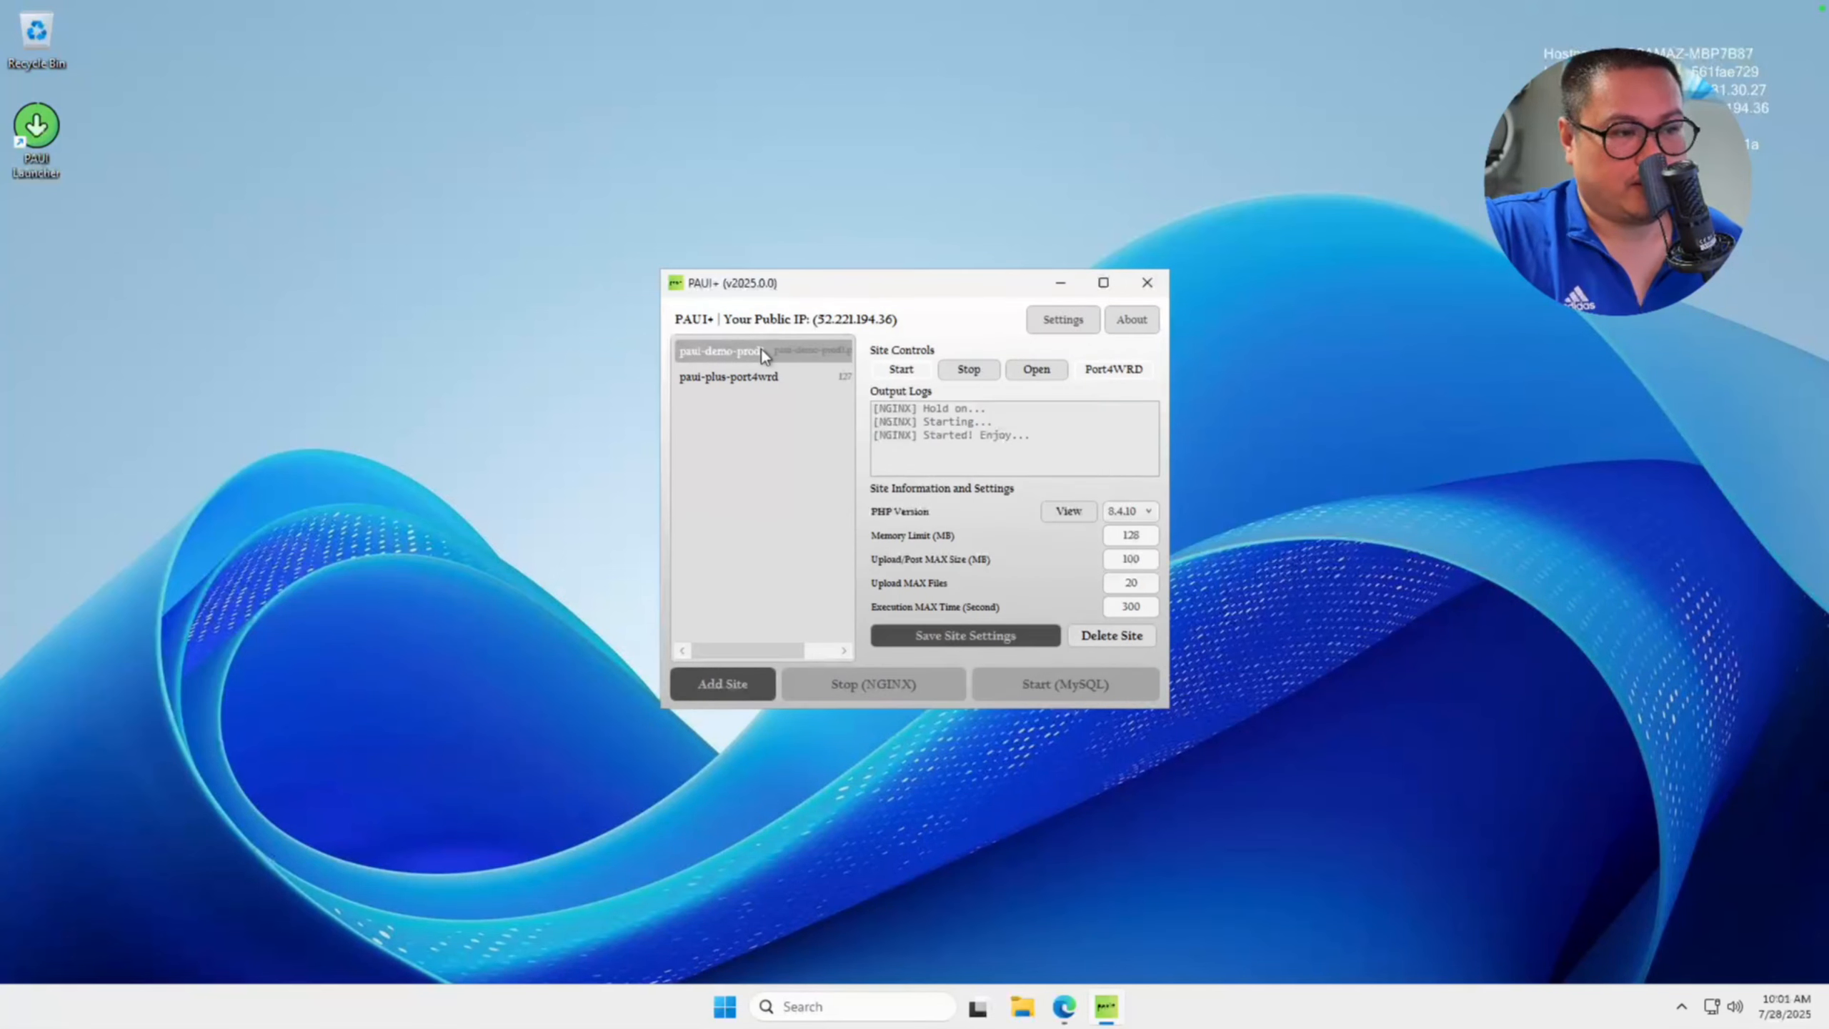
{"action": "double_click", "coordinate": [826, 352]}
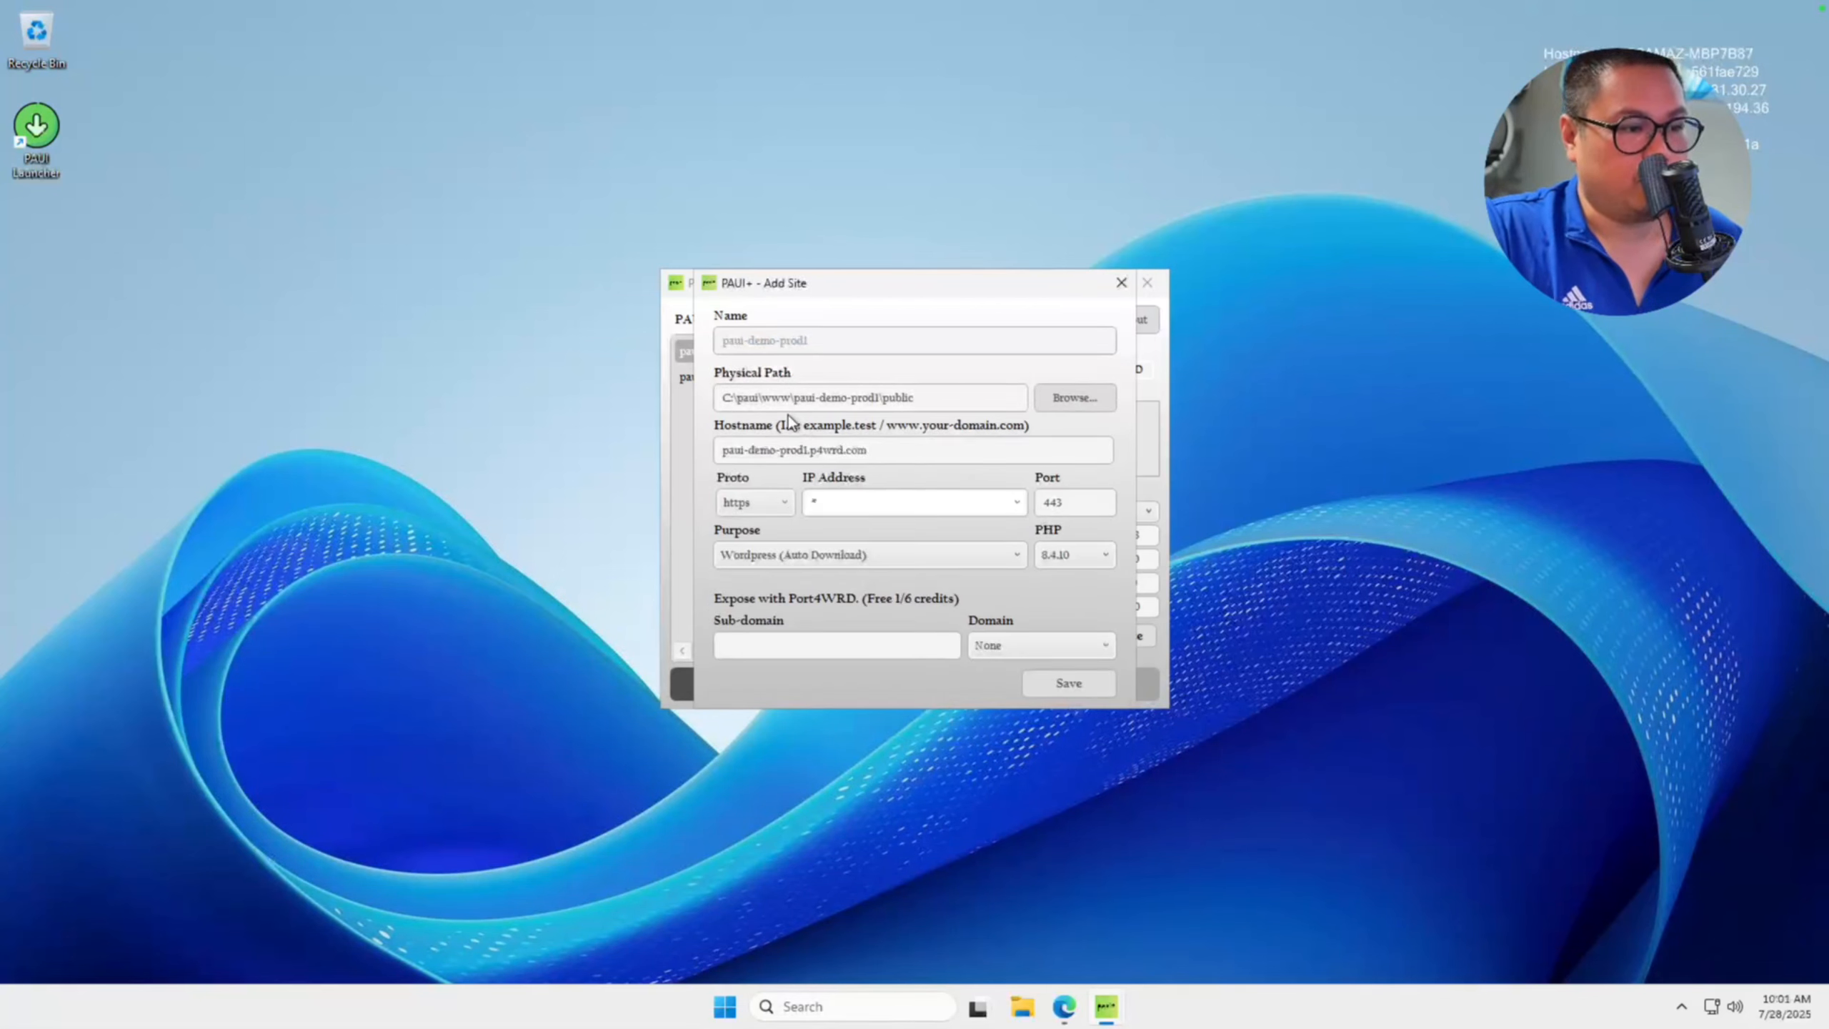
{"action": "left_click", "coordinate": [818, 552]}
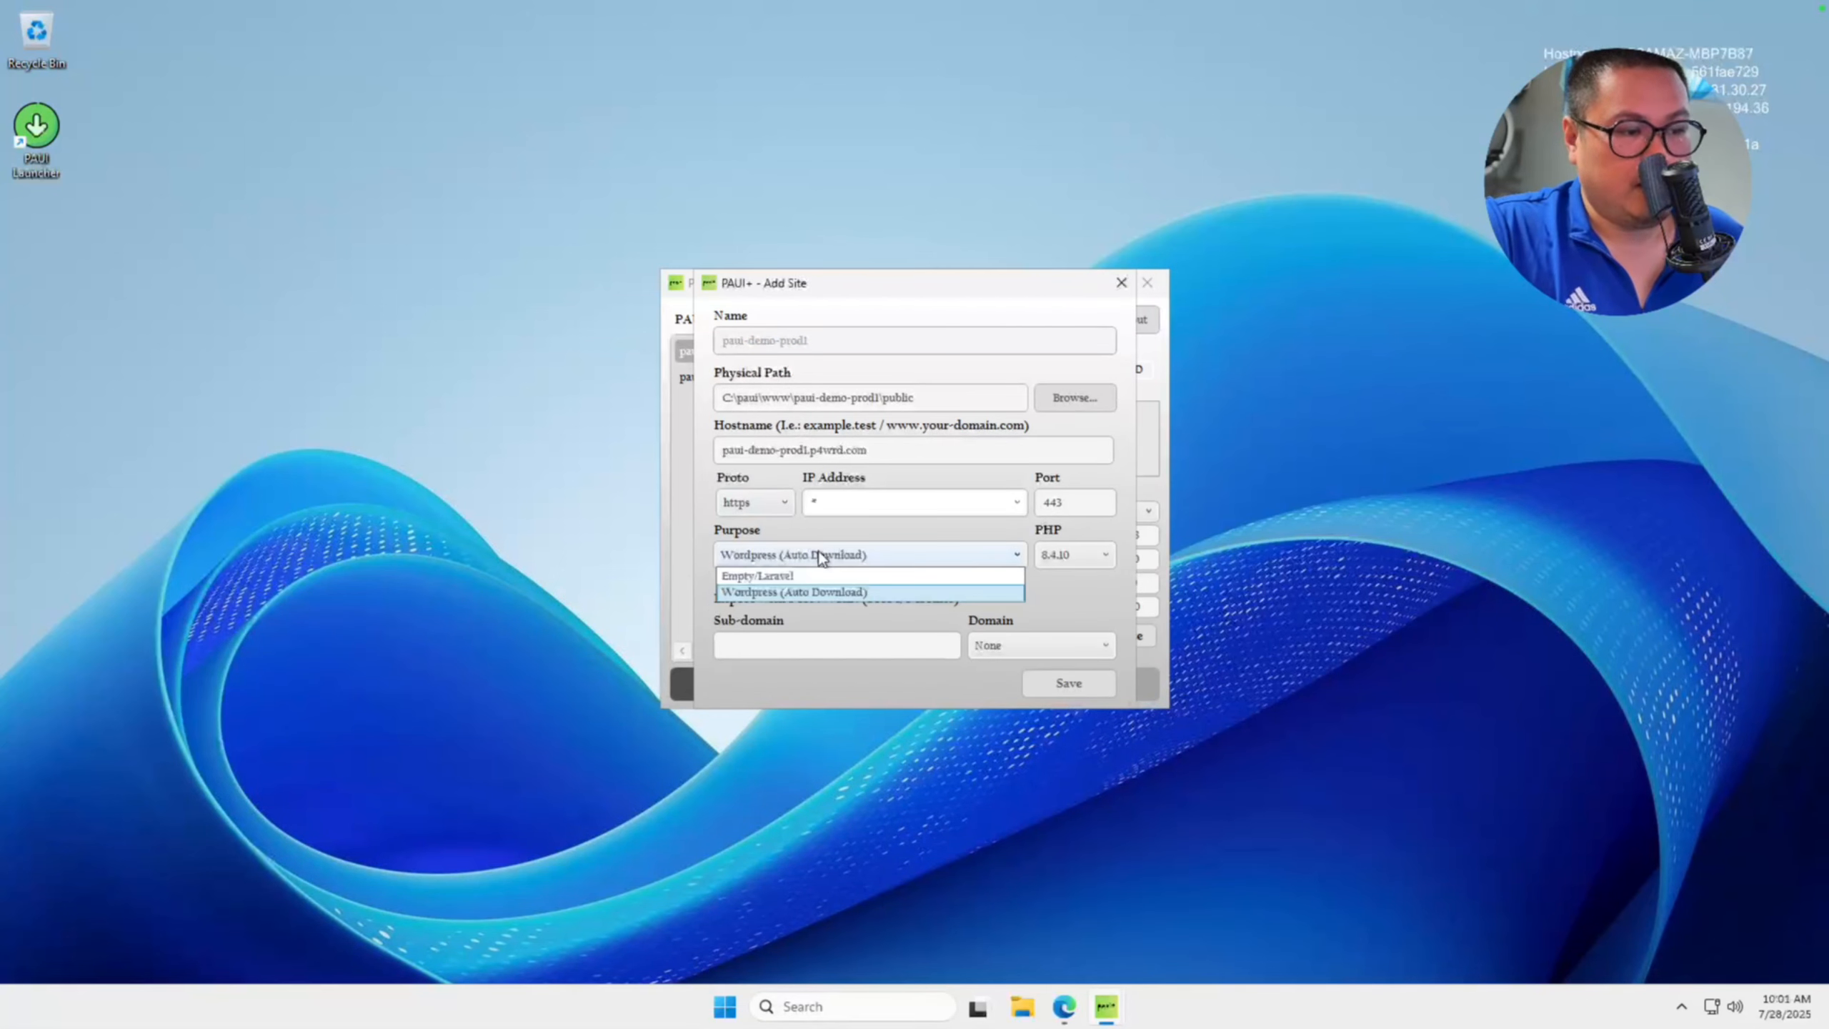
{"action": "left_click", "coordinate": [810, 595]}
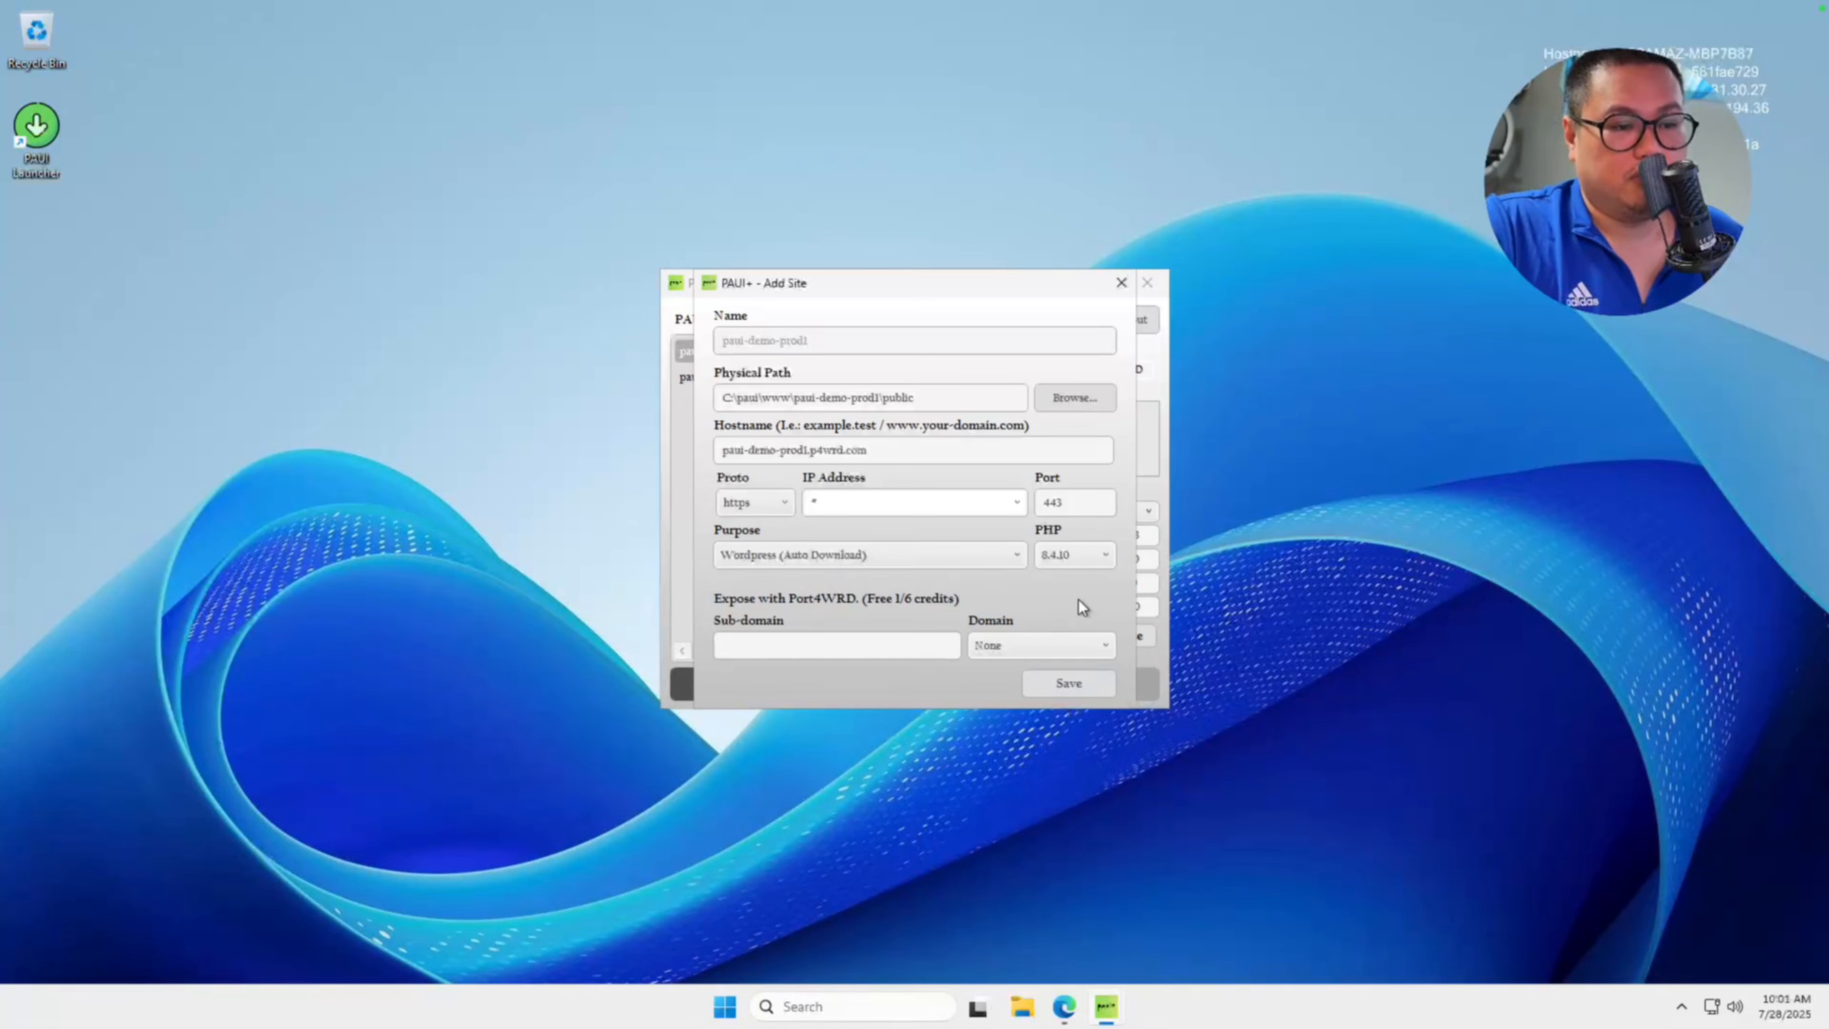
Open the PHP downloader from the PHP version list, browse the available PHP versions and close it.
{"action": "left_click", "coordinate": [1087, 561]}
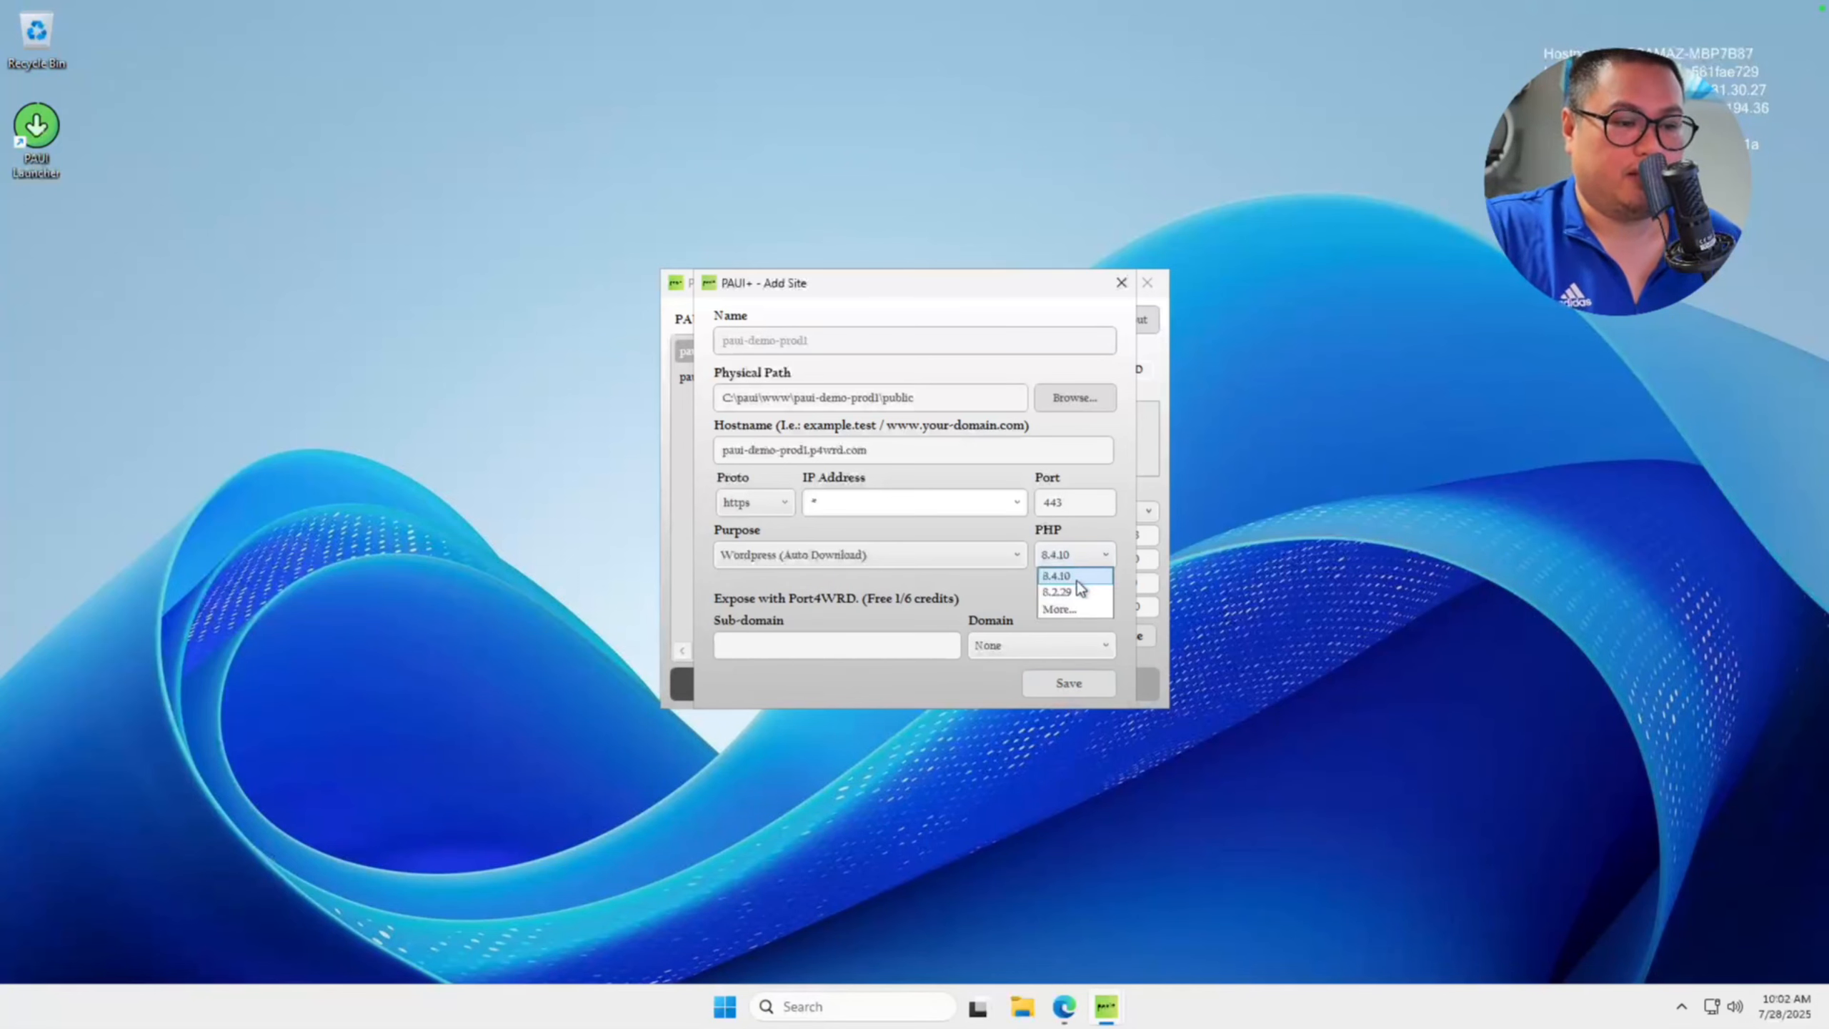
{"action": "left_click", "coordinate": [1071, 611]}
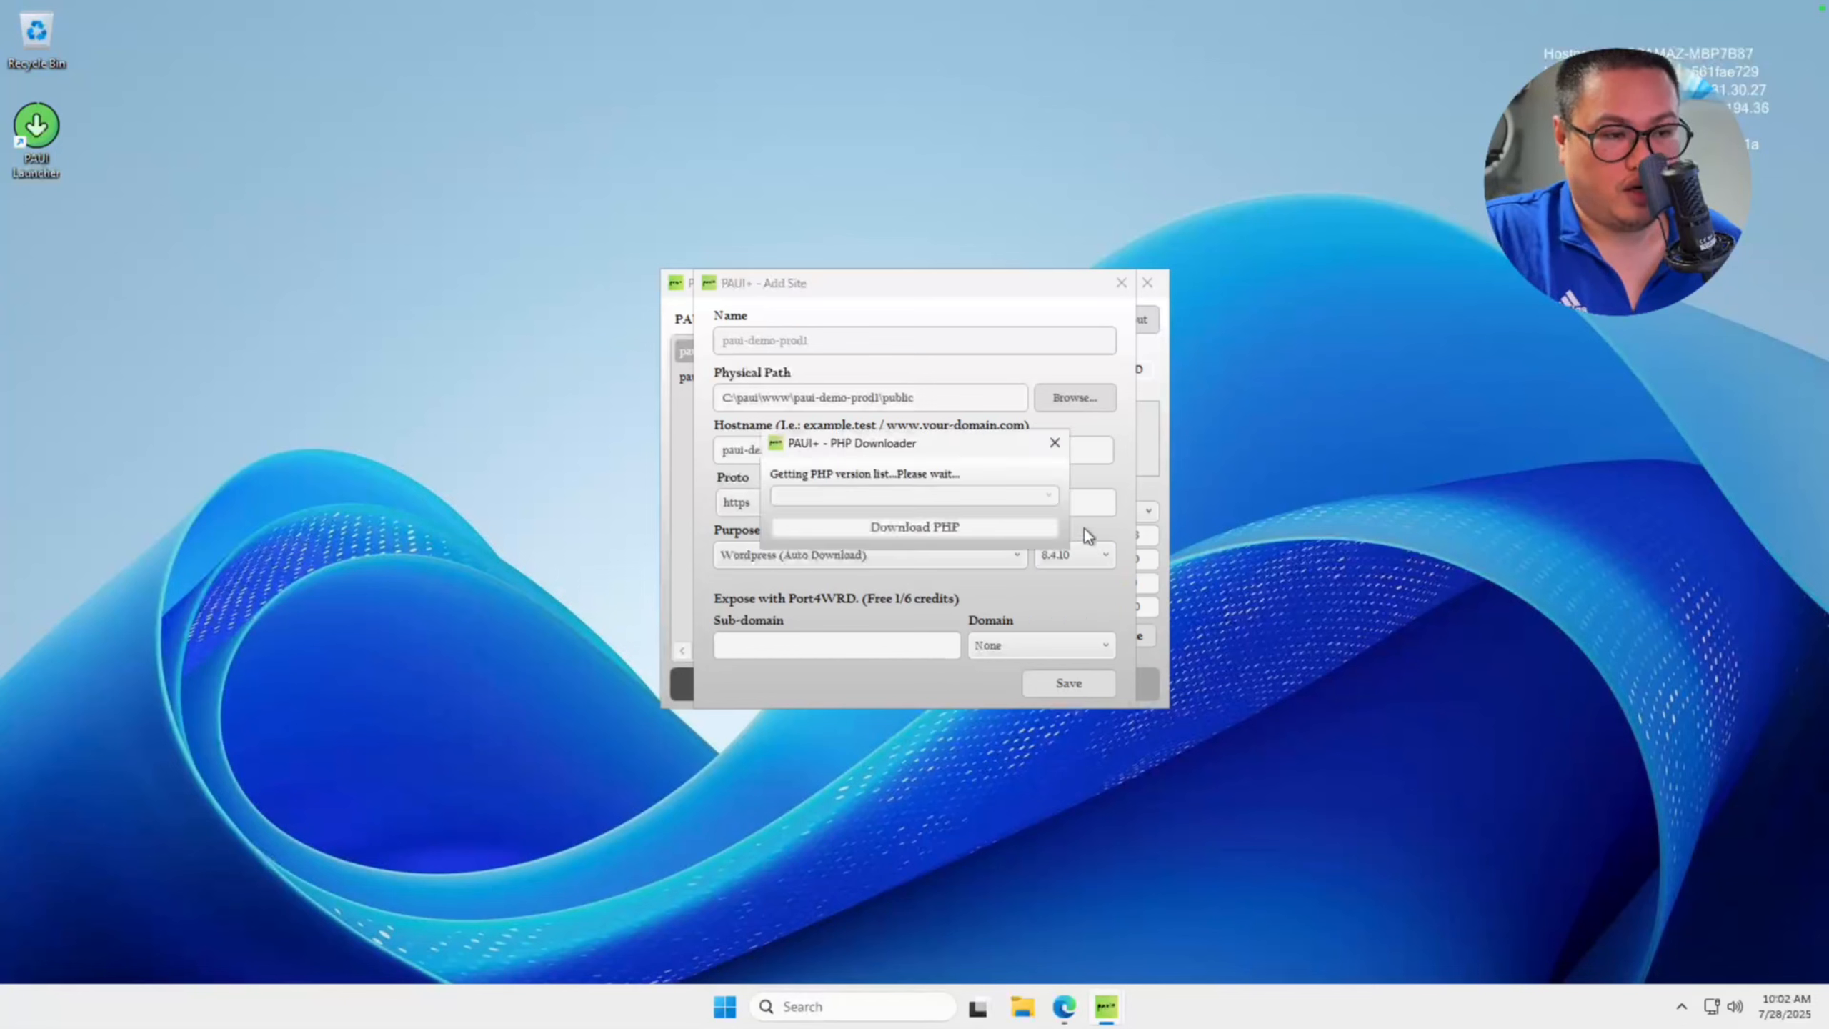
{"action": "left_click", "coordinate": [1035, 502]}
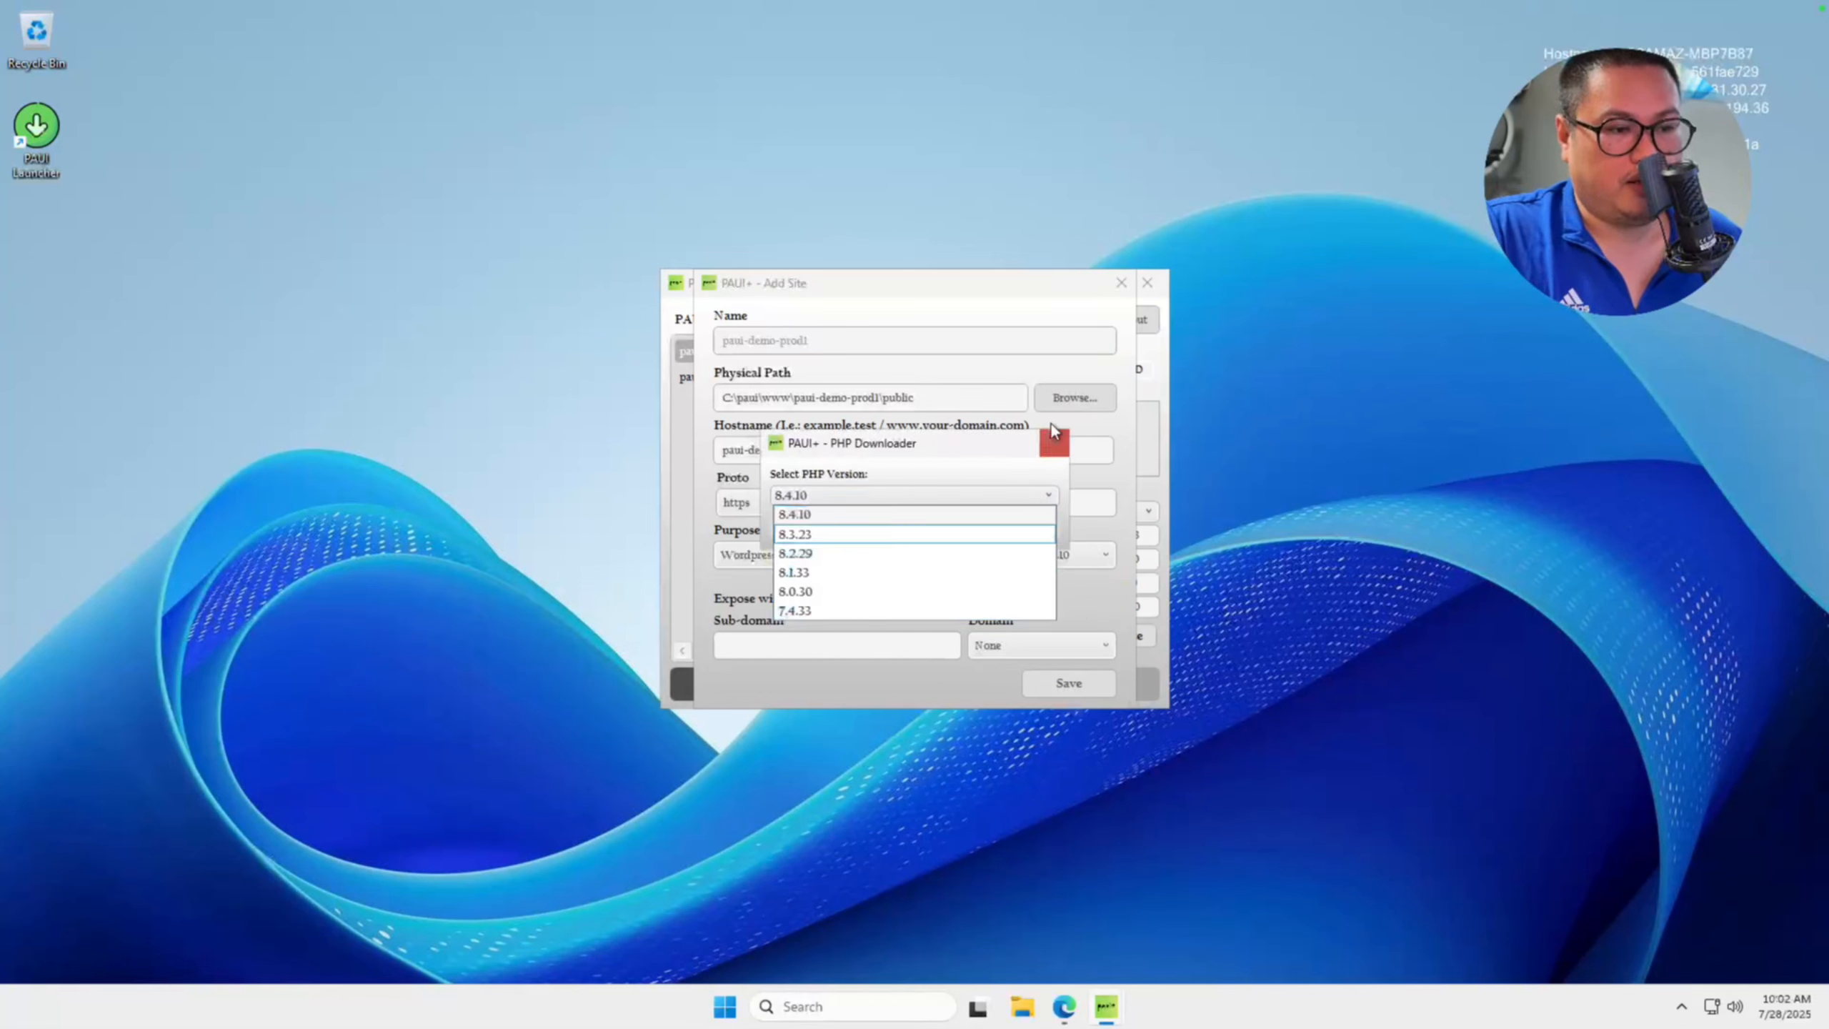
{"action": "left_click", "coordinate": [1056, 448]}
{"action": "left_click", "coordinate": [1056, 444]}
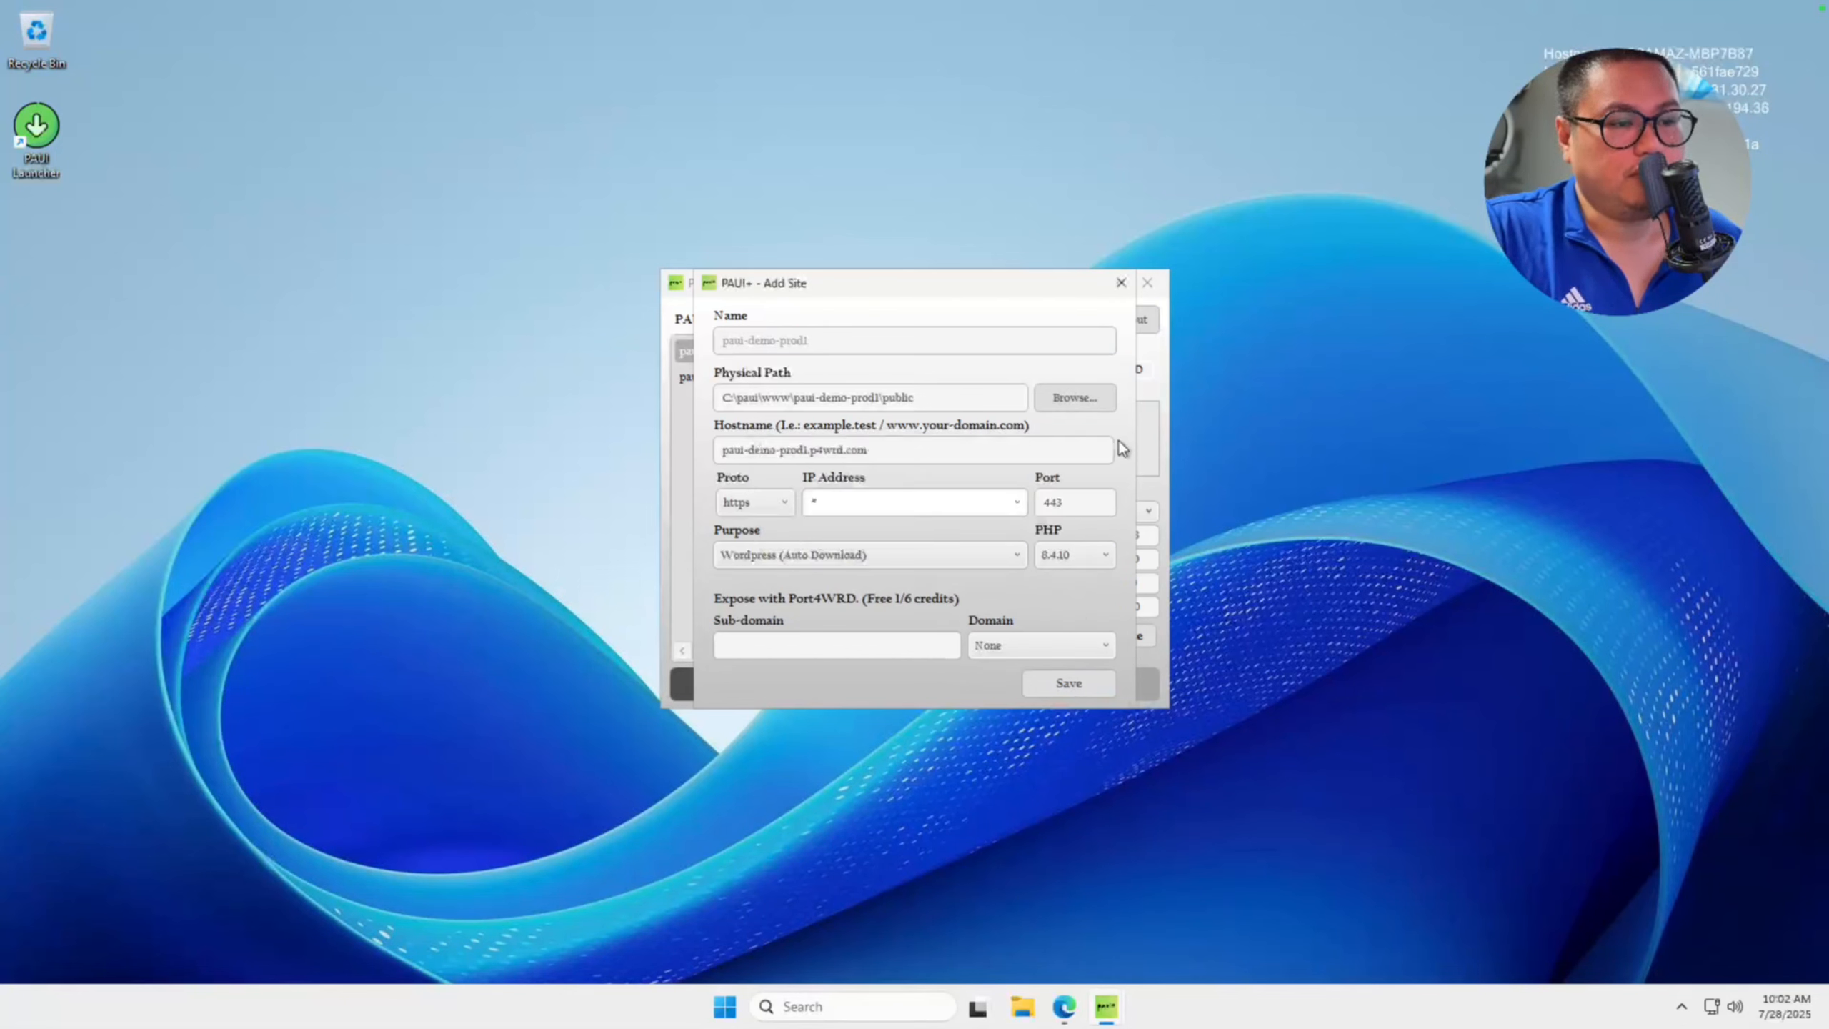
Save the paui-demo-prod1 site settings with the Wordpress (Auto Download) purpose and confirm reinstalling WordPress.
{"action": "left_click", "coordinate": [1061, 689]}
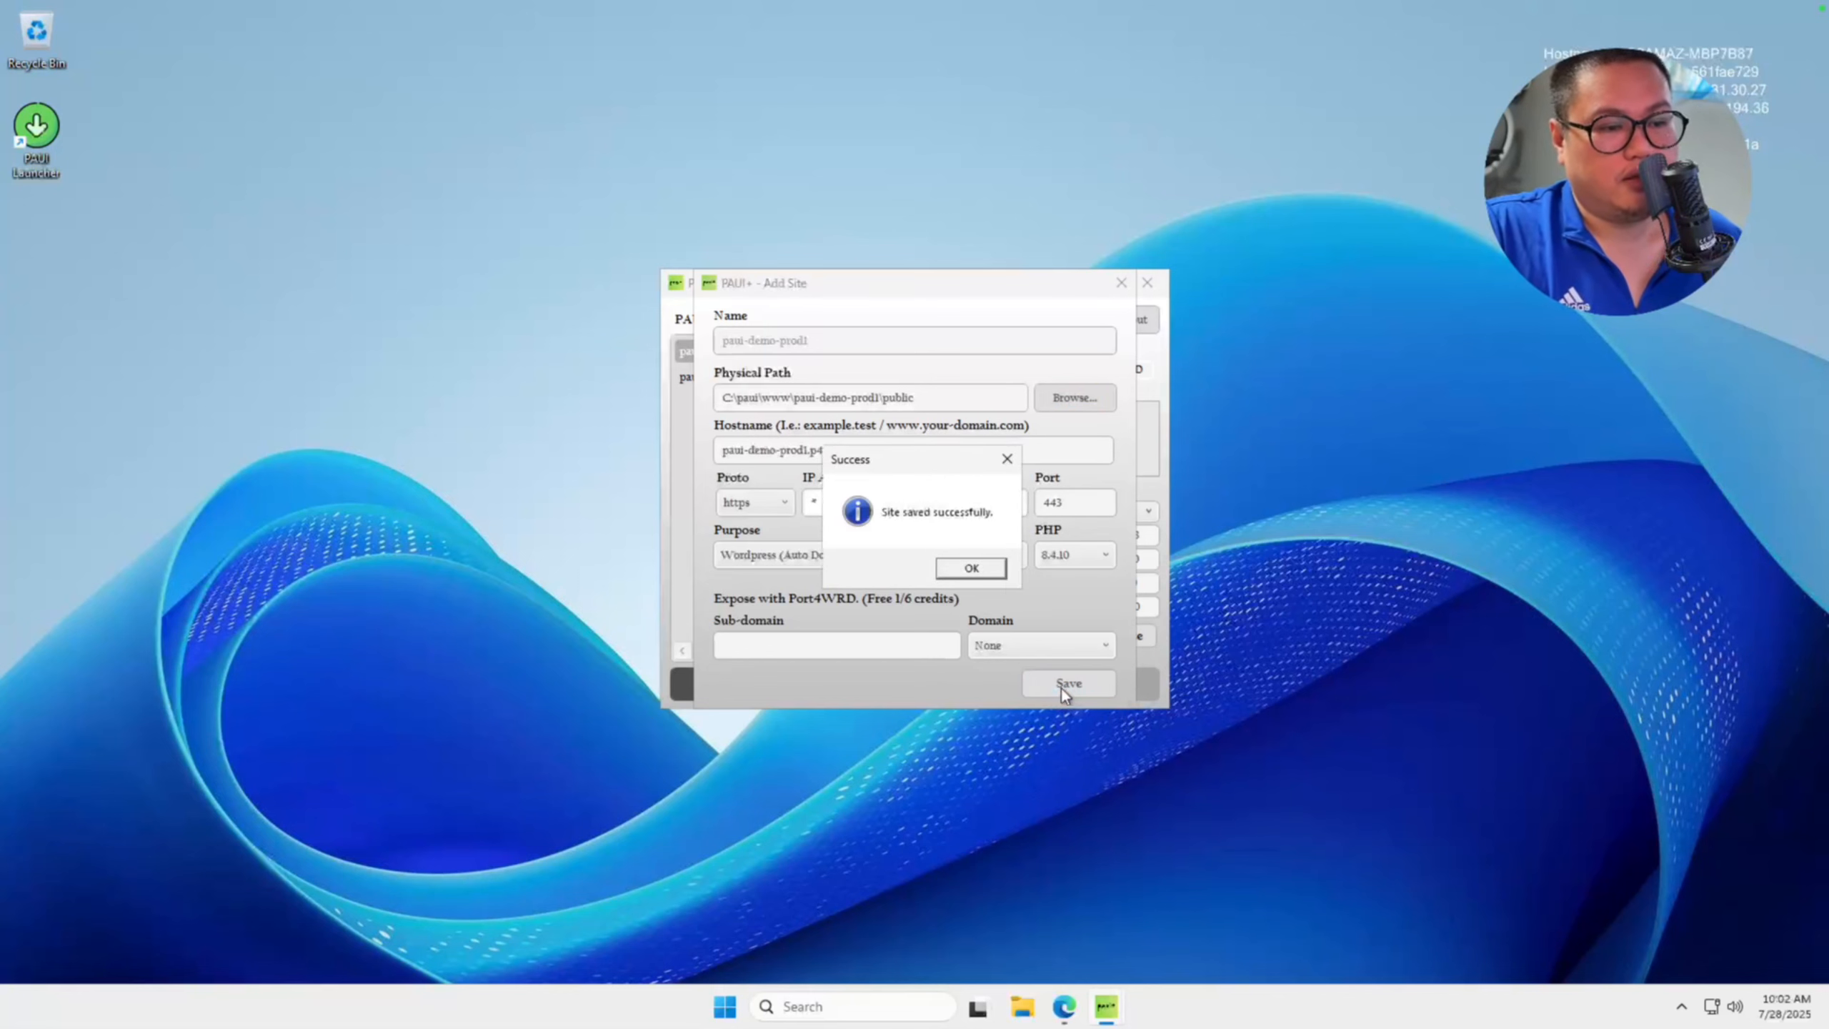
{"action": "left_click", "coordinate": [1004, 574]}
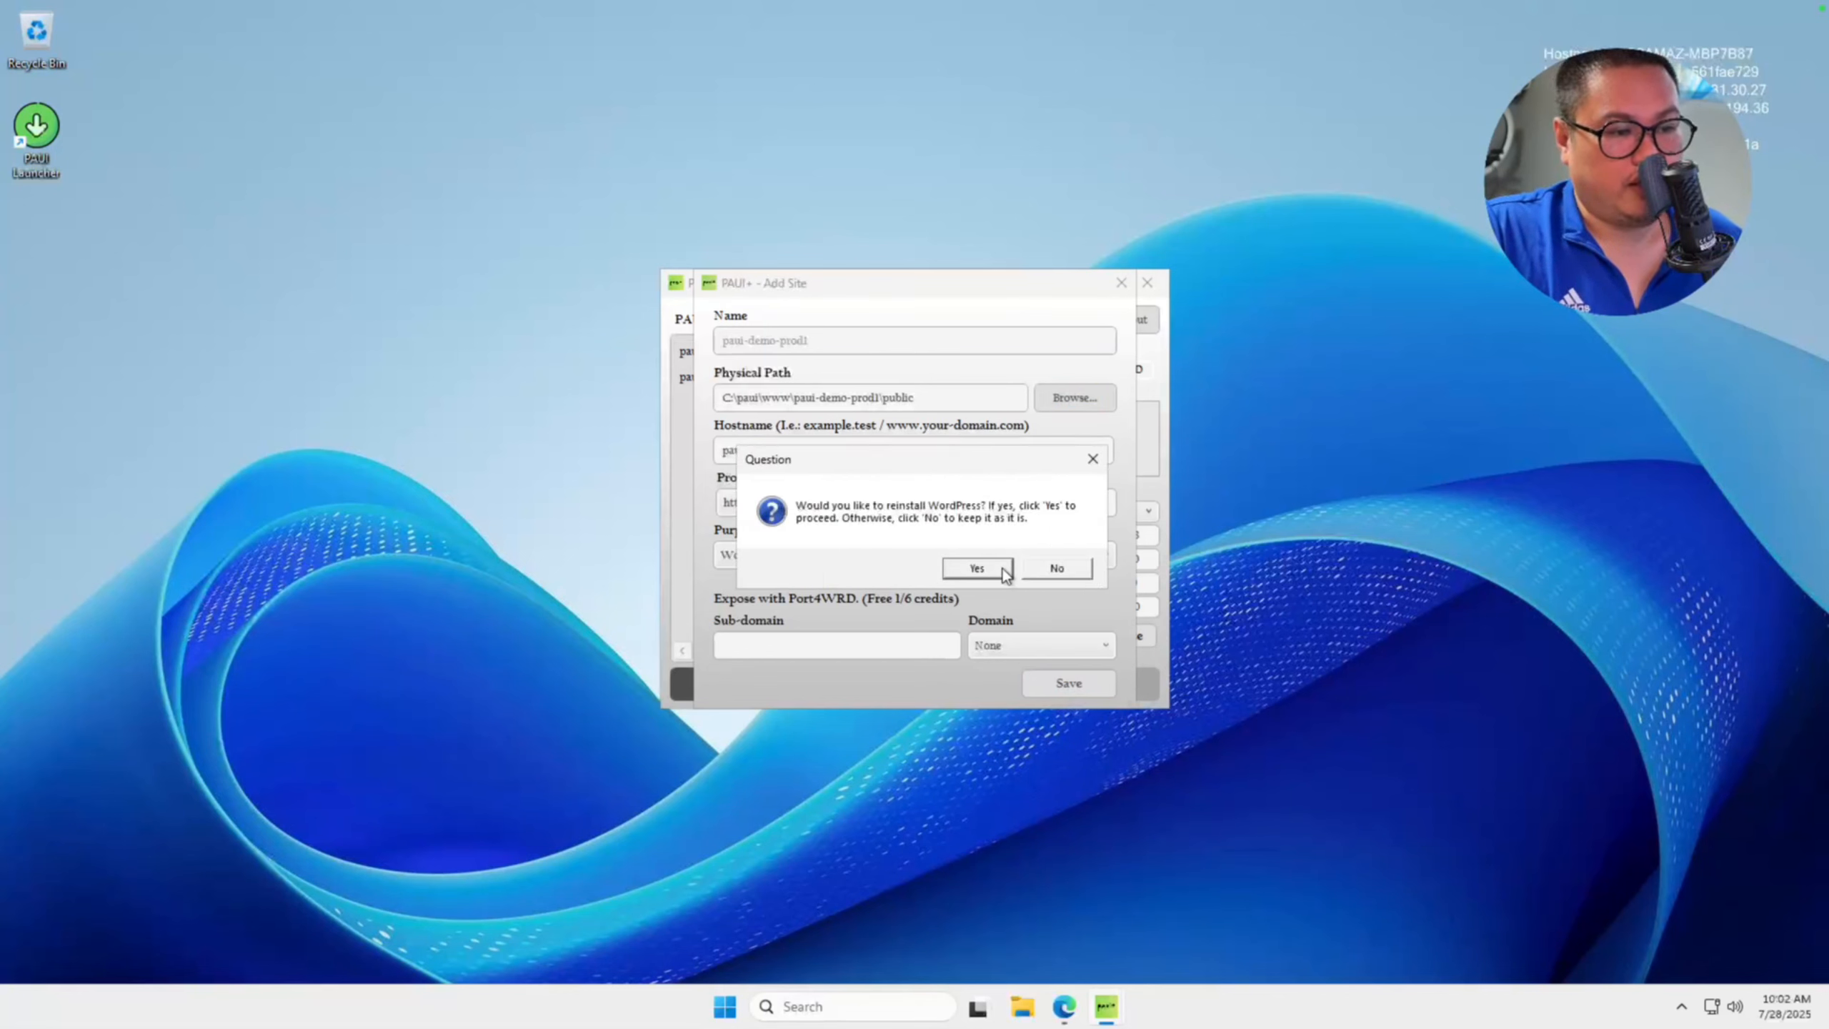
{"action": "left_click", "coordinate": [1004, 573]}
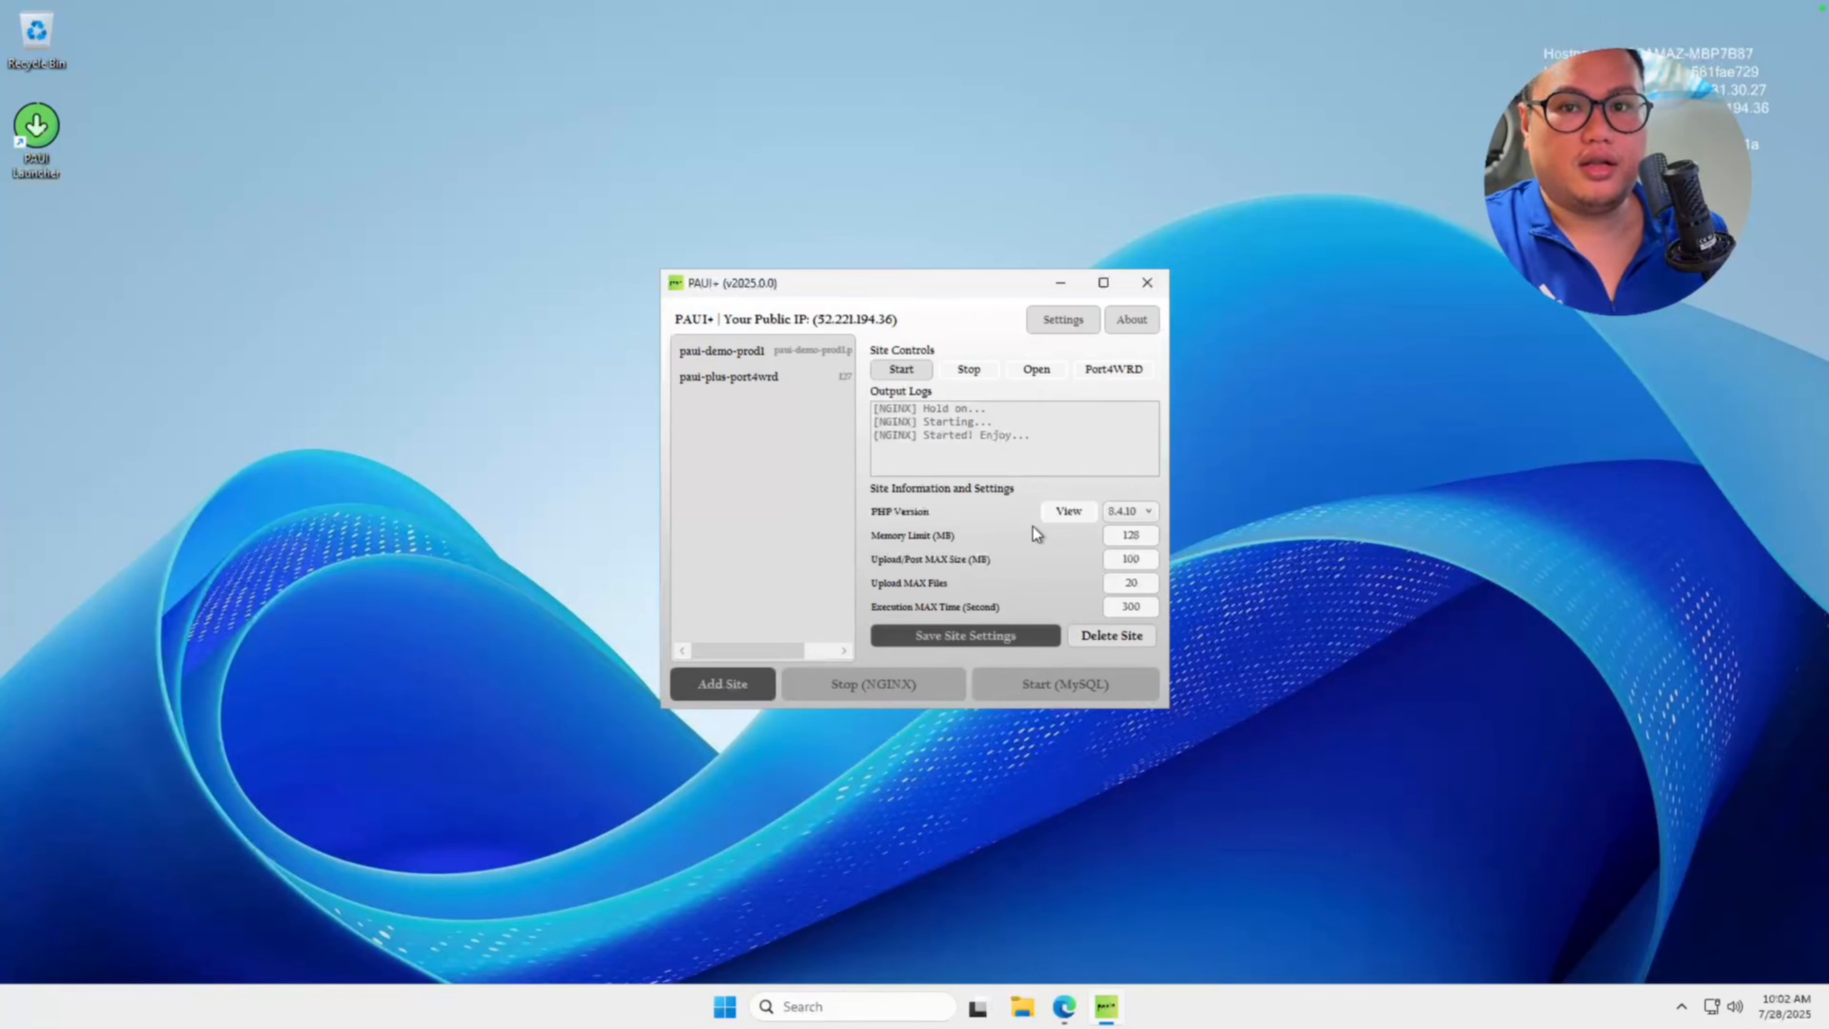
Select the paui-demo-prod1 site, start it and open it in the browser.
{"action": "left_click", "coordinate": [763, 350]}
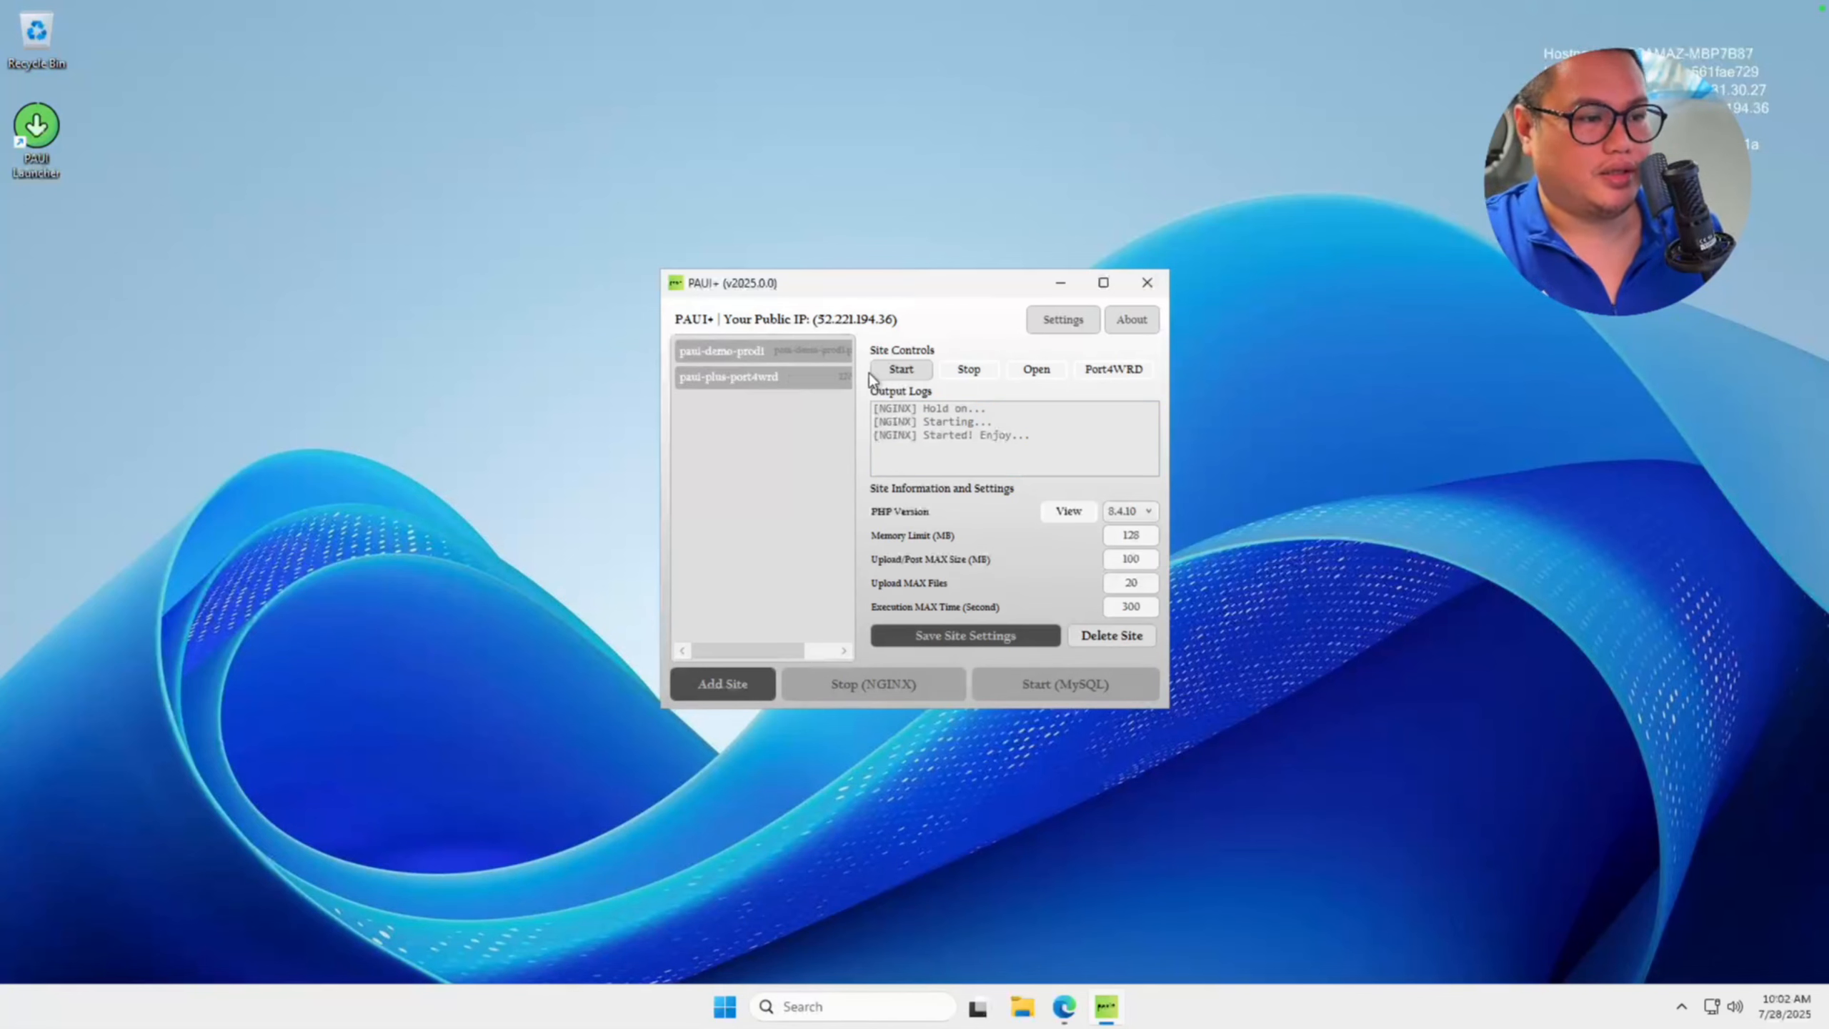
{"action": "left_click", "coordinate": [896, 376]}
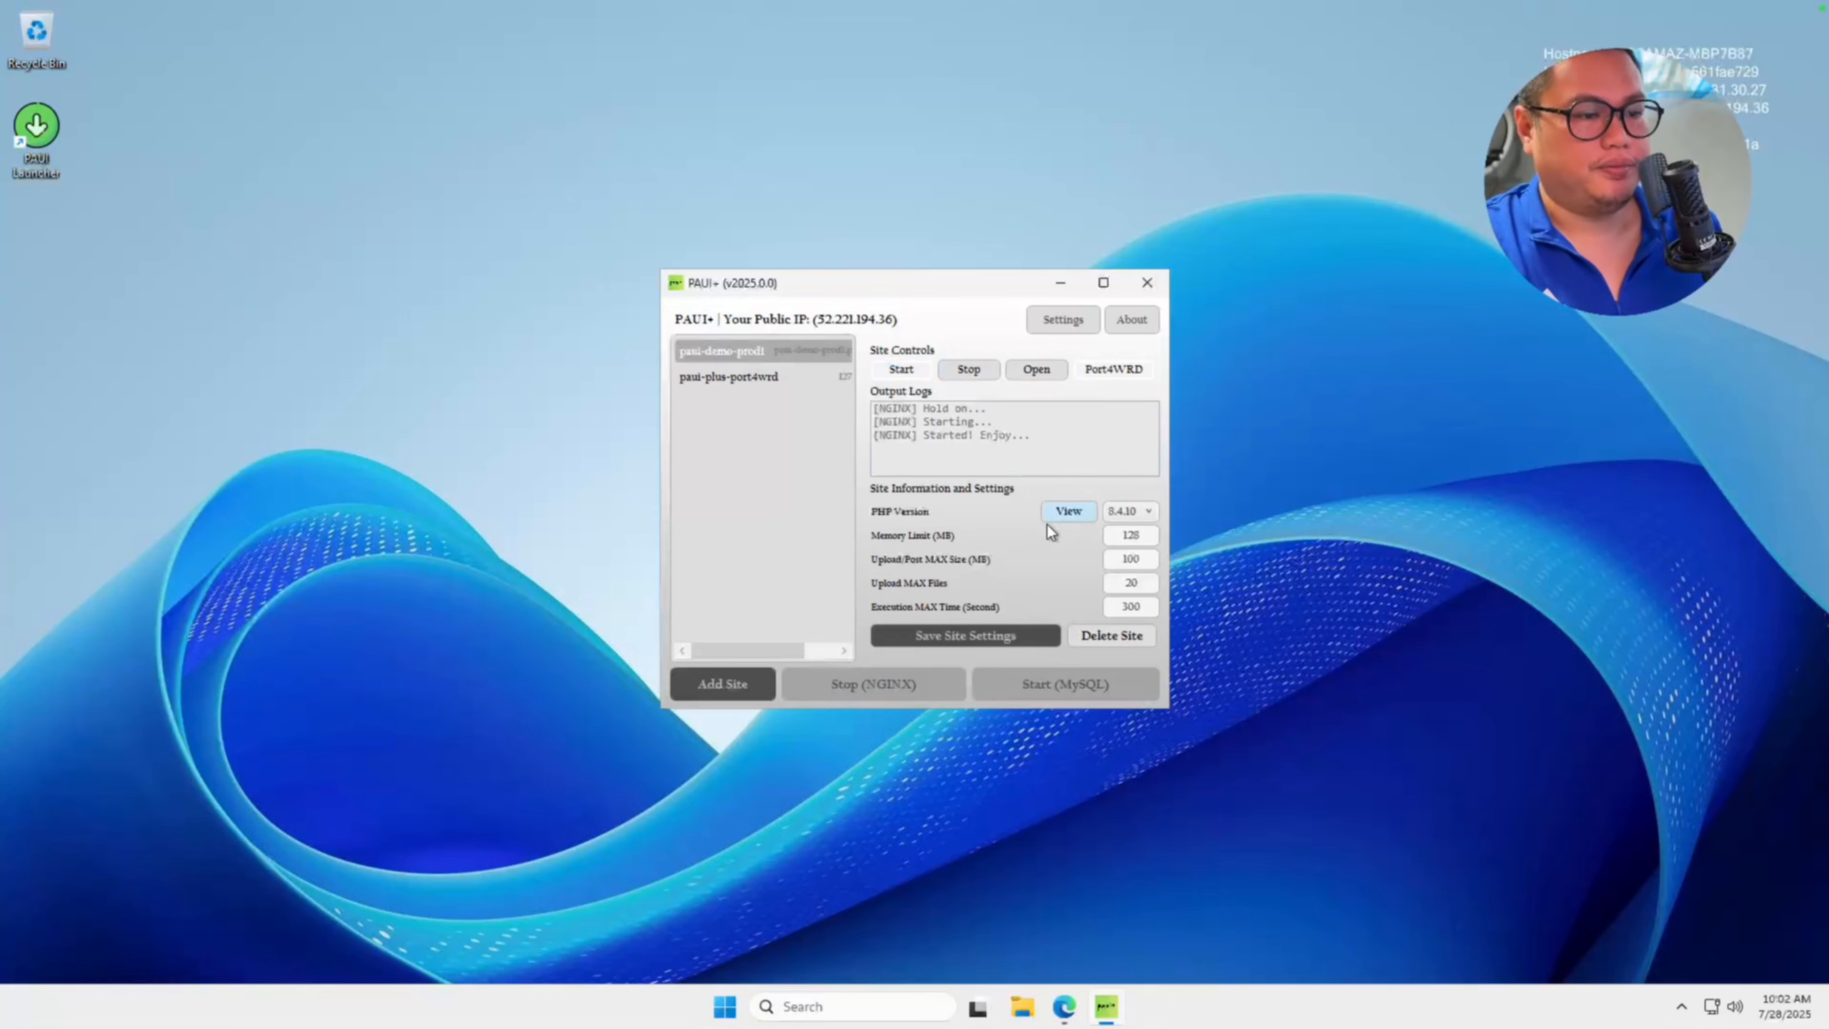
{"action": "left_click", "coordinate": [1037, 369]}
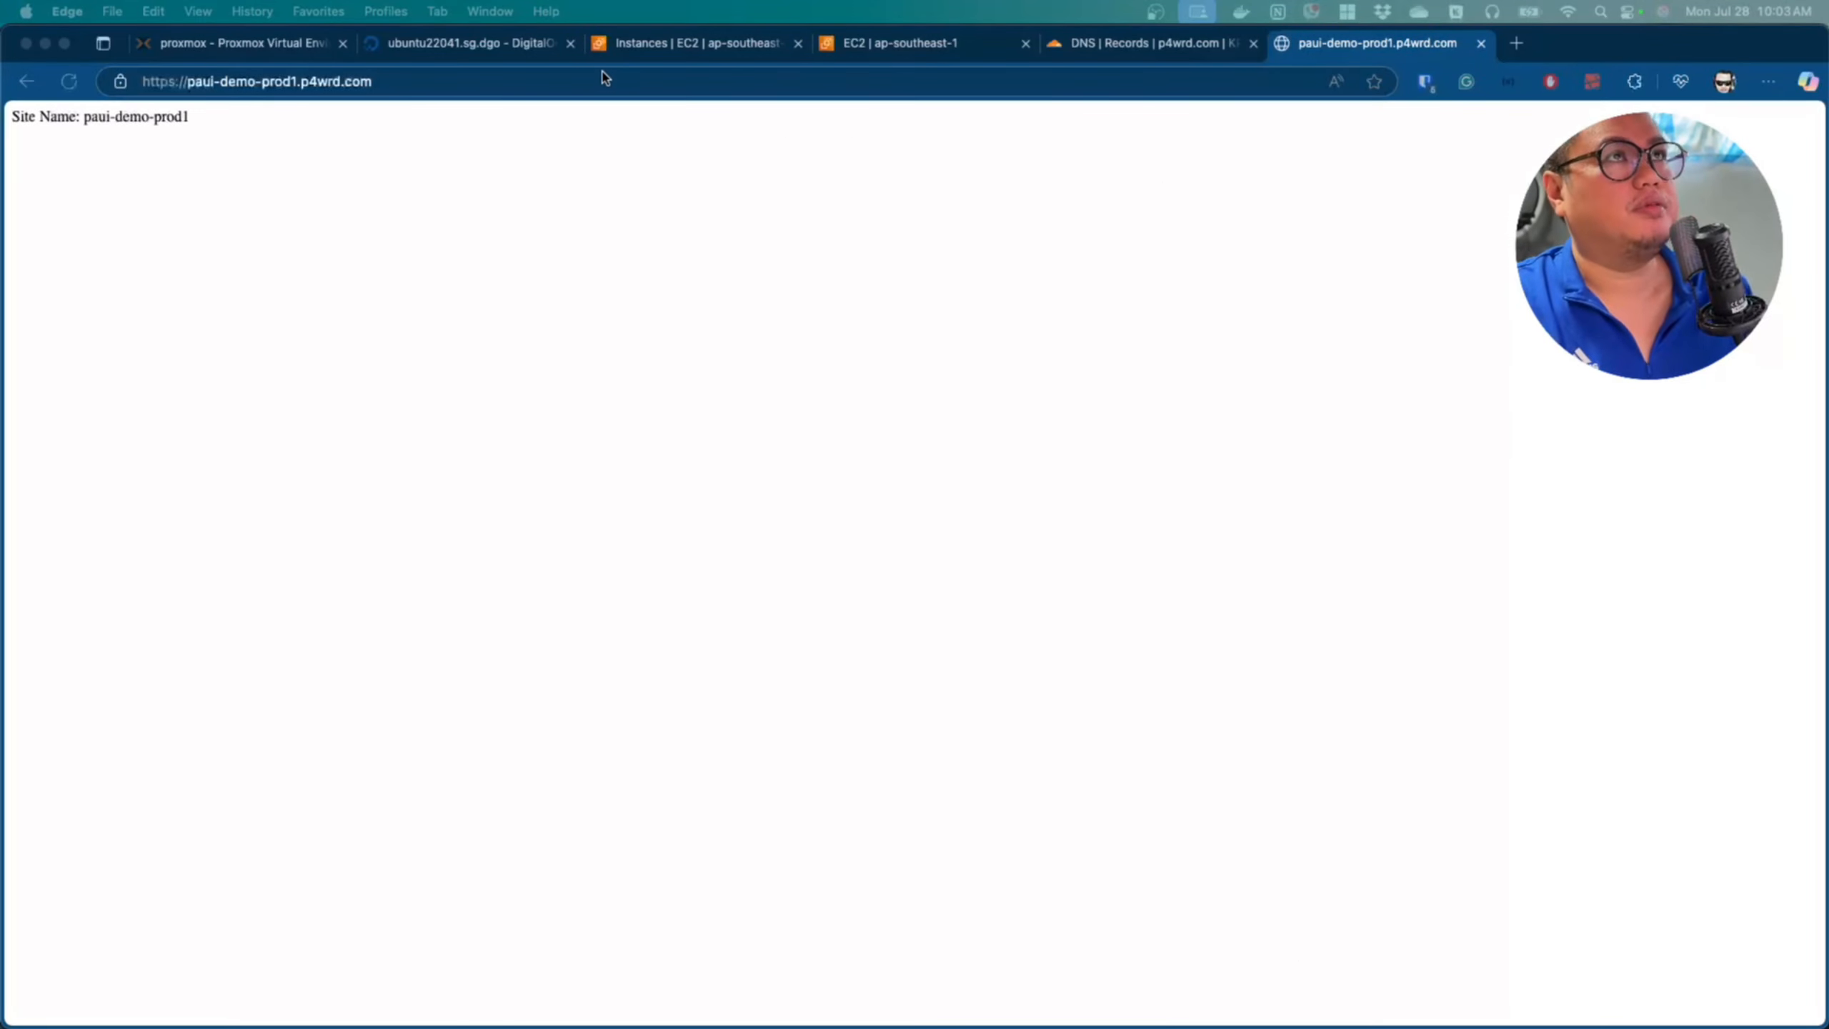
On the local computer, reload the paui-demo-prod1 site and continue the WordPress setup in English (United States) past the welcome screen.
{"action": "left_click", "coordinate": [593, 119]}
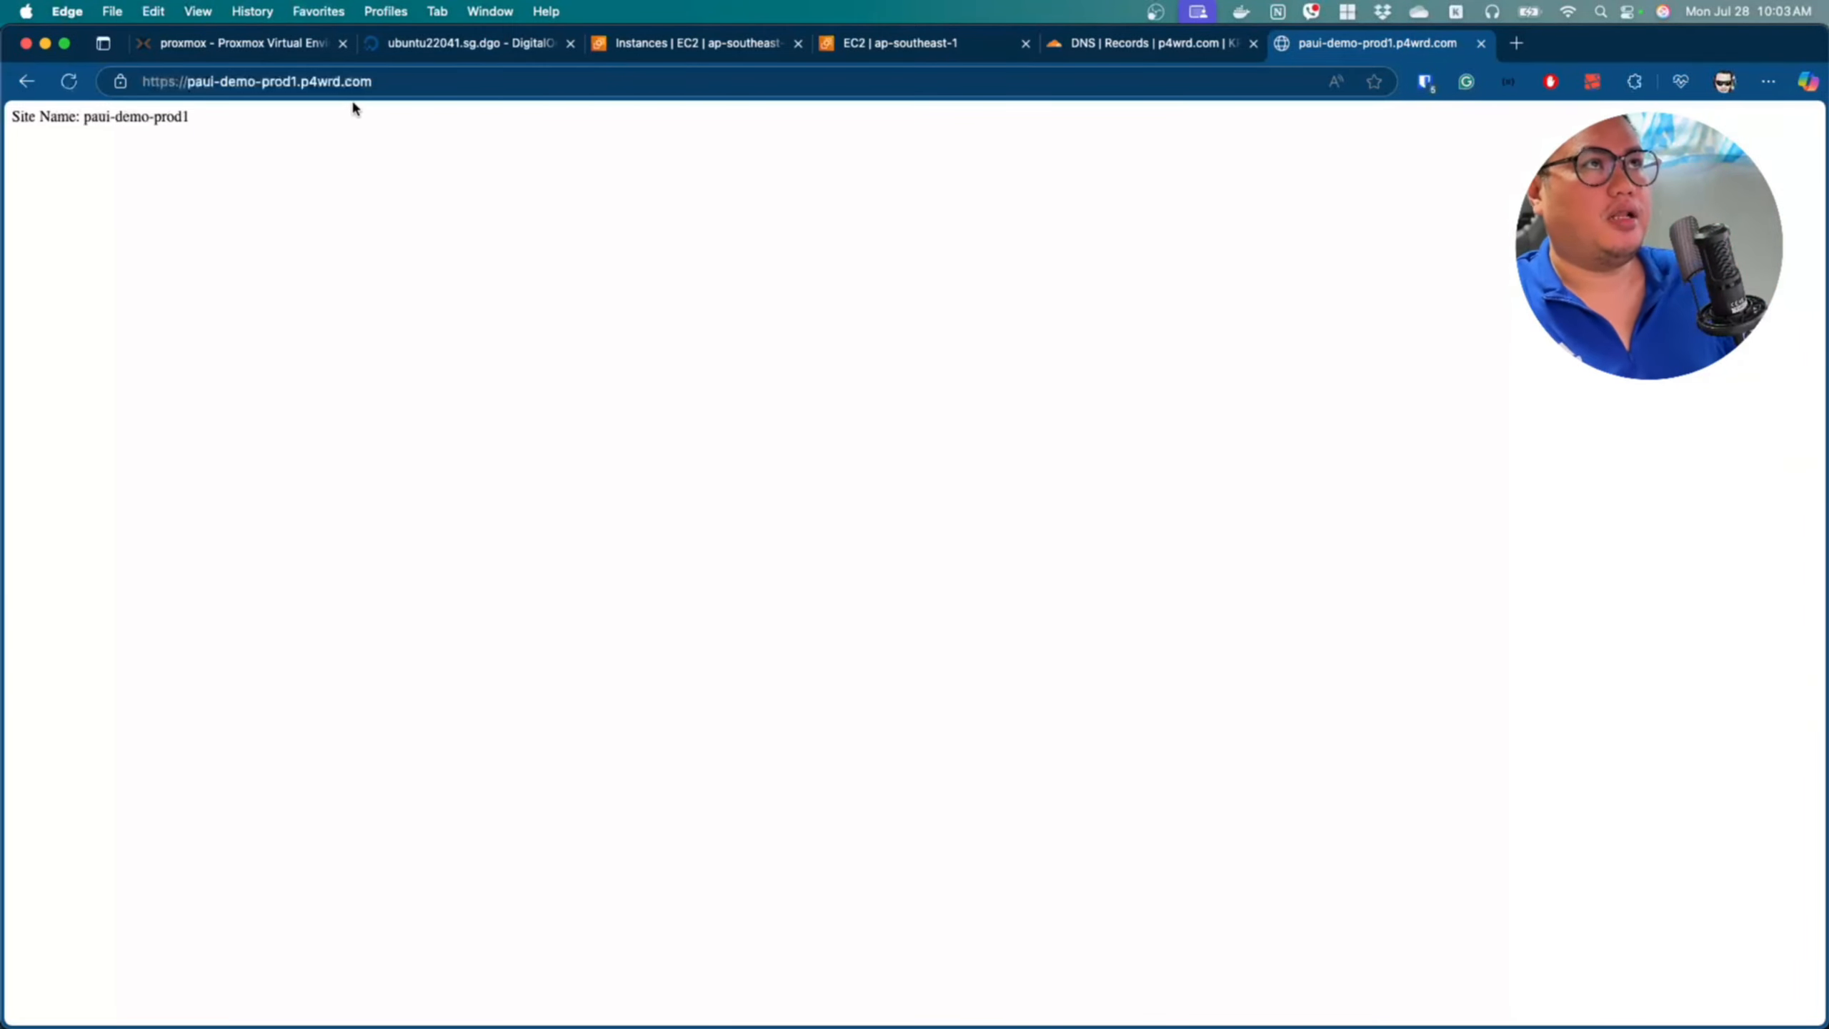
{"action": "left_click", "coordinate": [411, 82]}
{"action": "key", "text": "Return"}
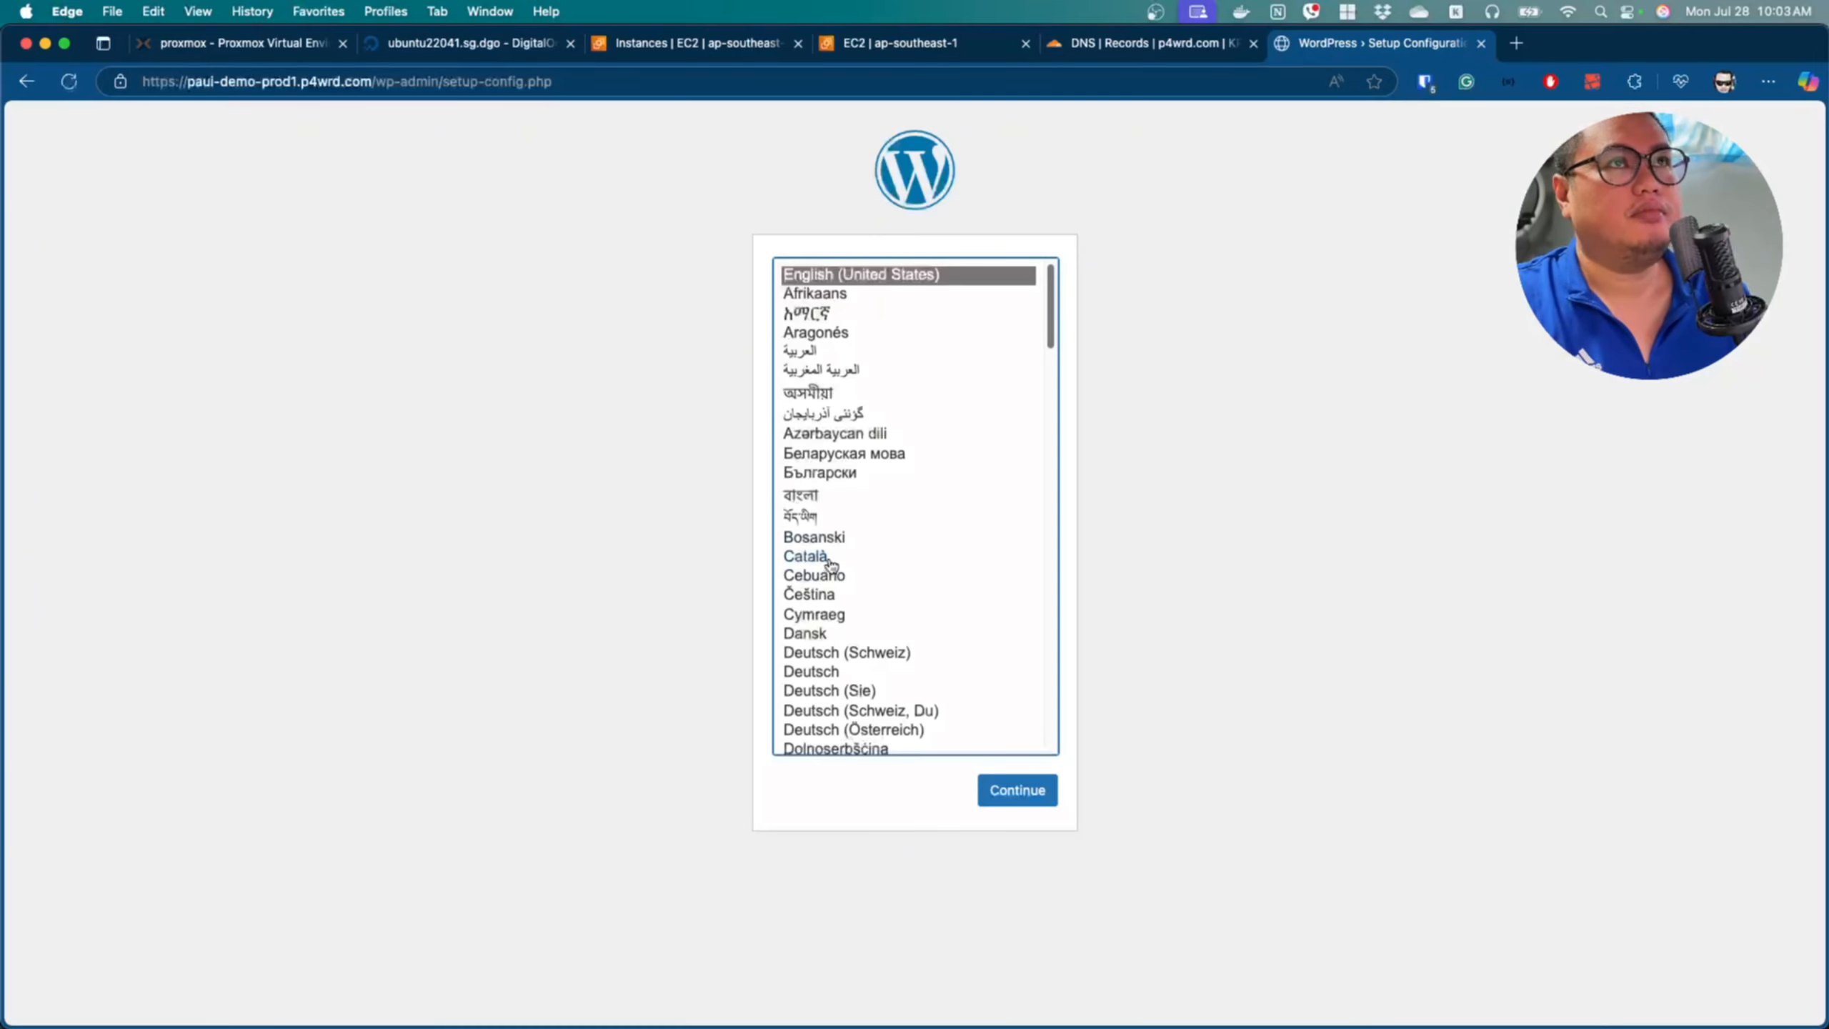
{"action": "left_click", "coordinate": [1025, 791]}
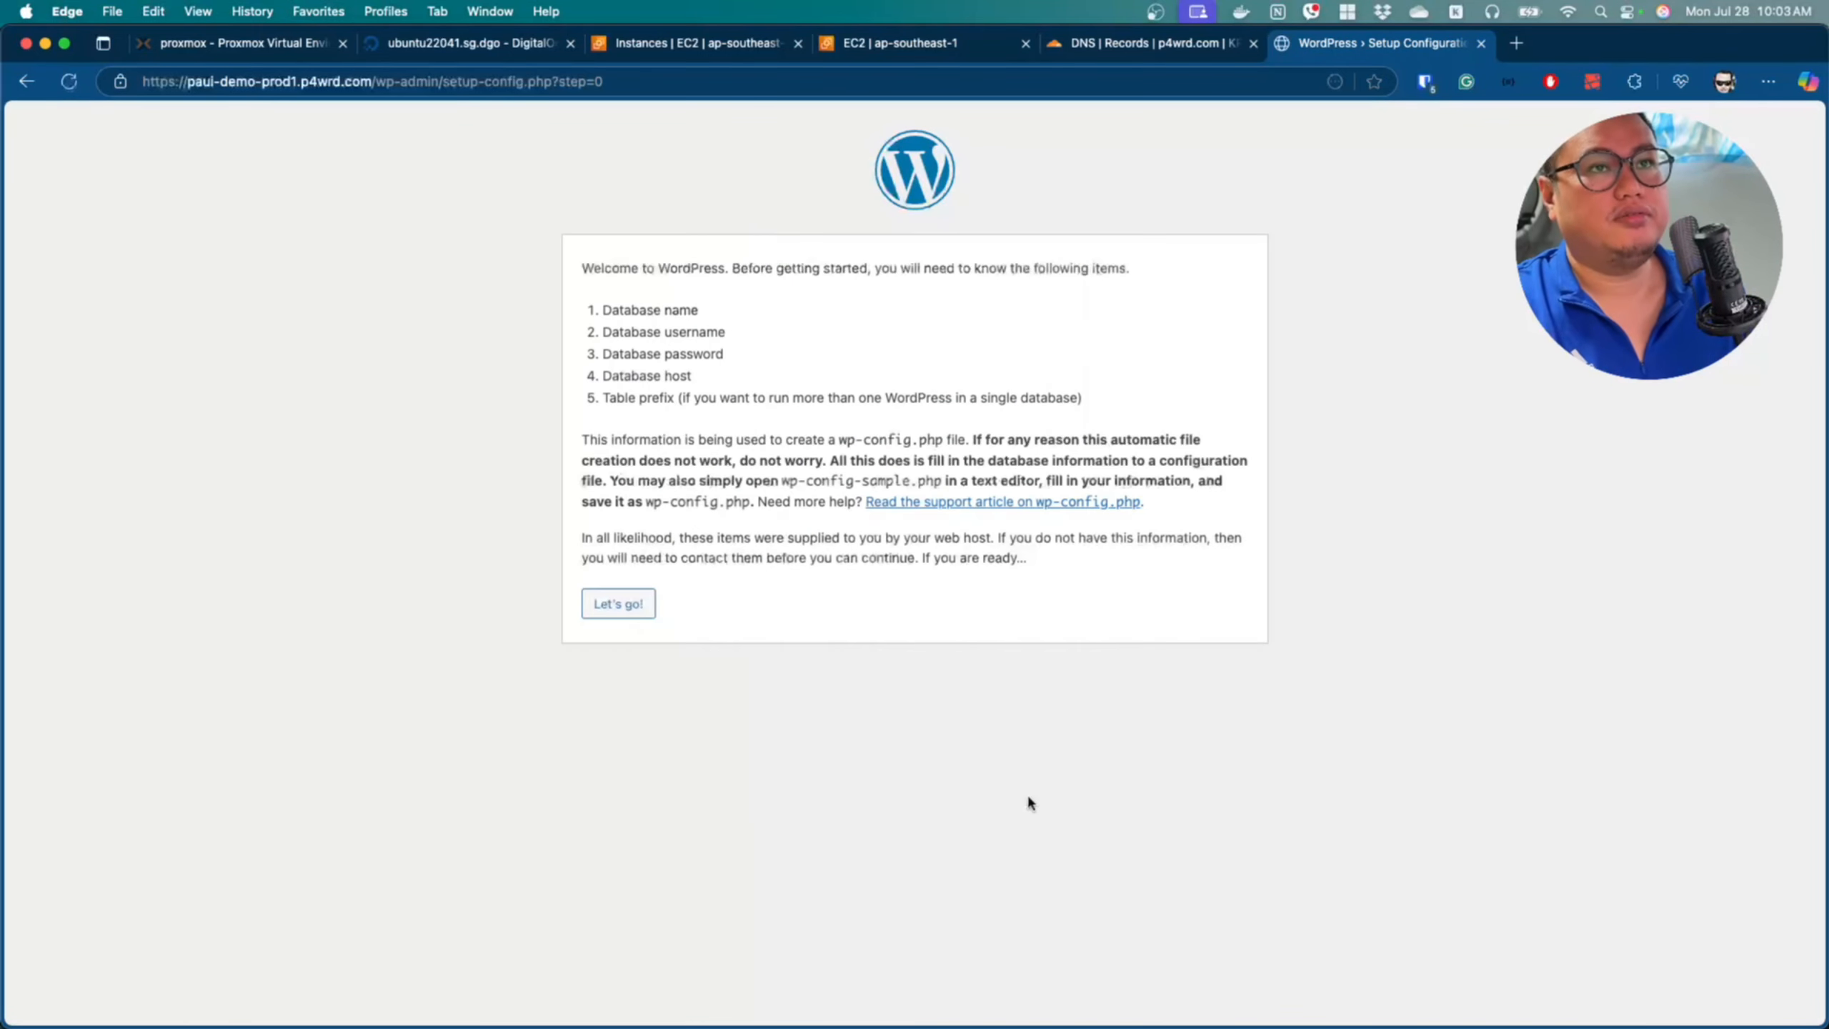
{"action": "left_click", "coordinate": [616, 609]}
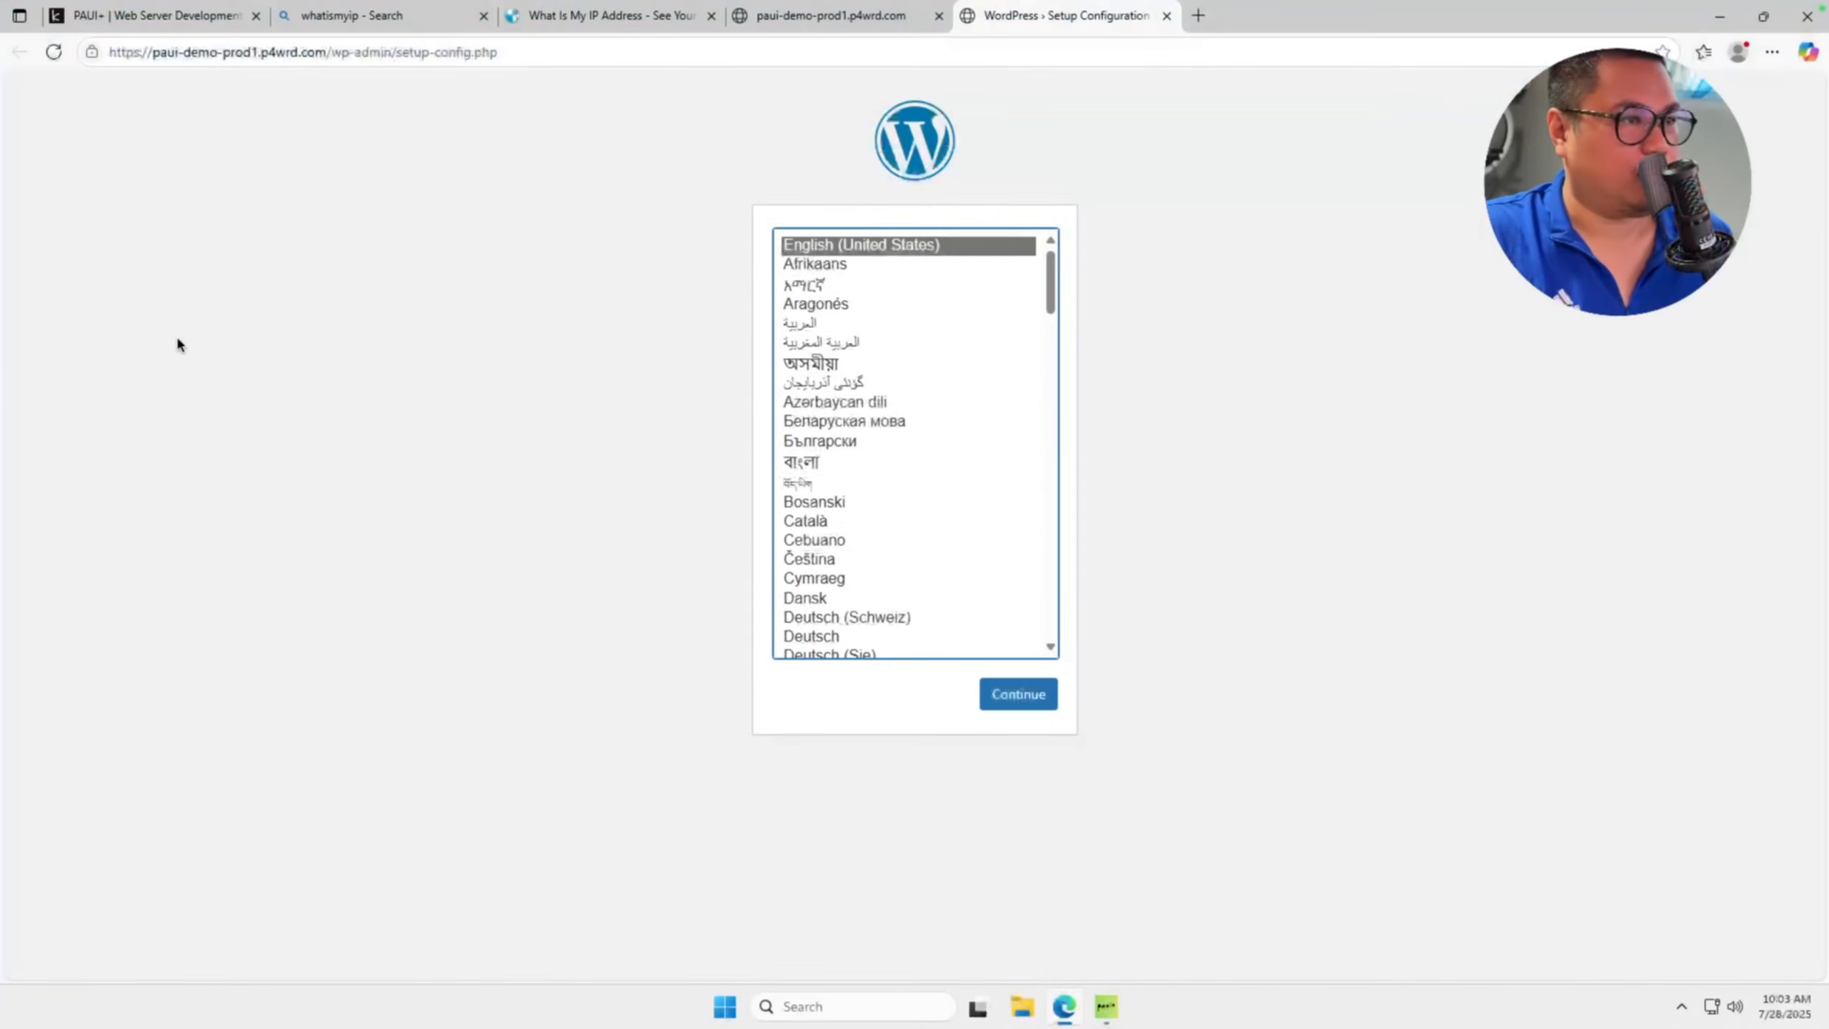
Back on the server, add a new site named sample-port4wrd.
{"action": "left_click", "coordinate": [1722, 17]}
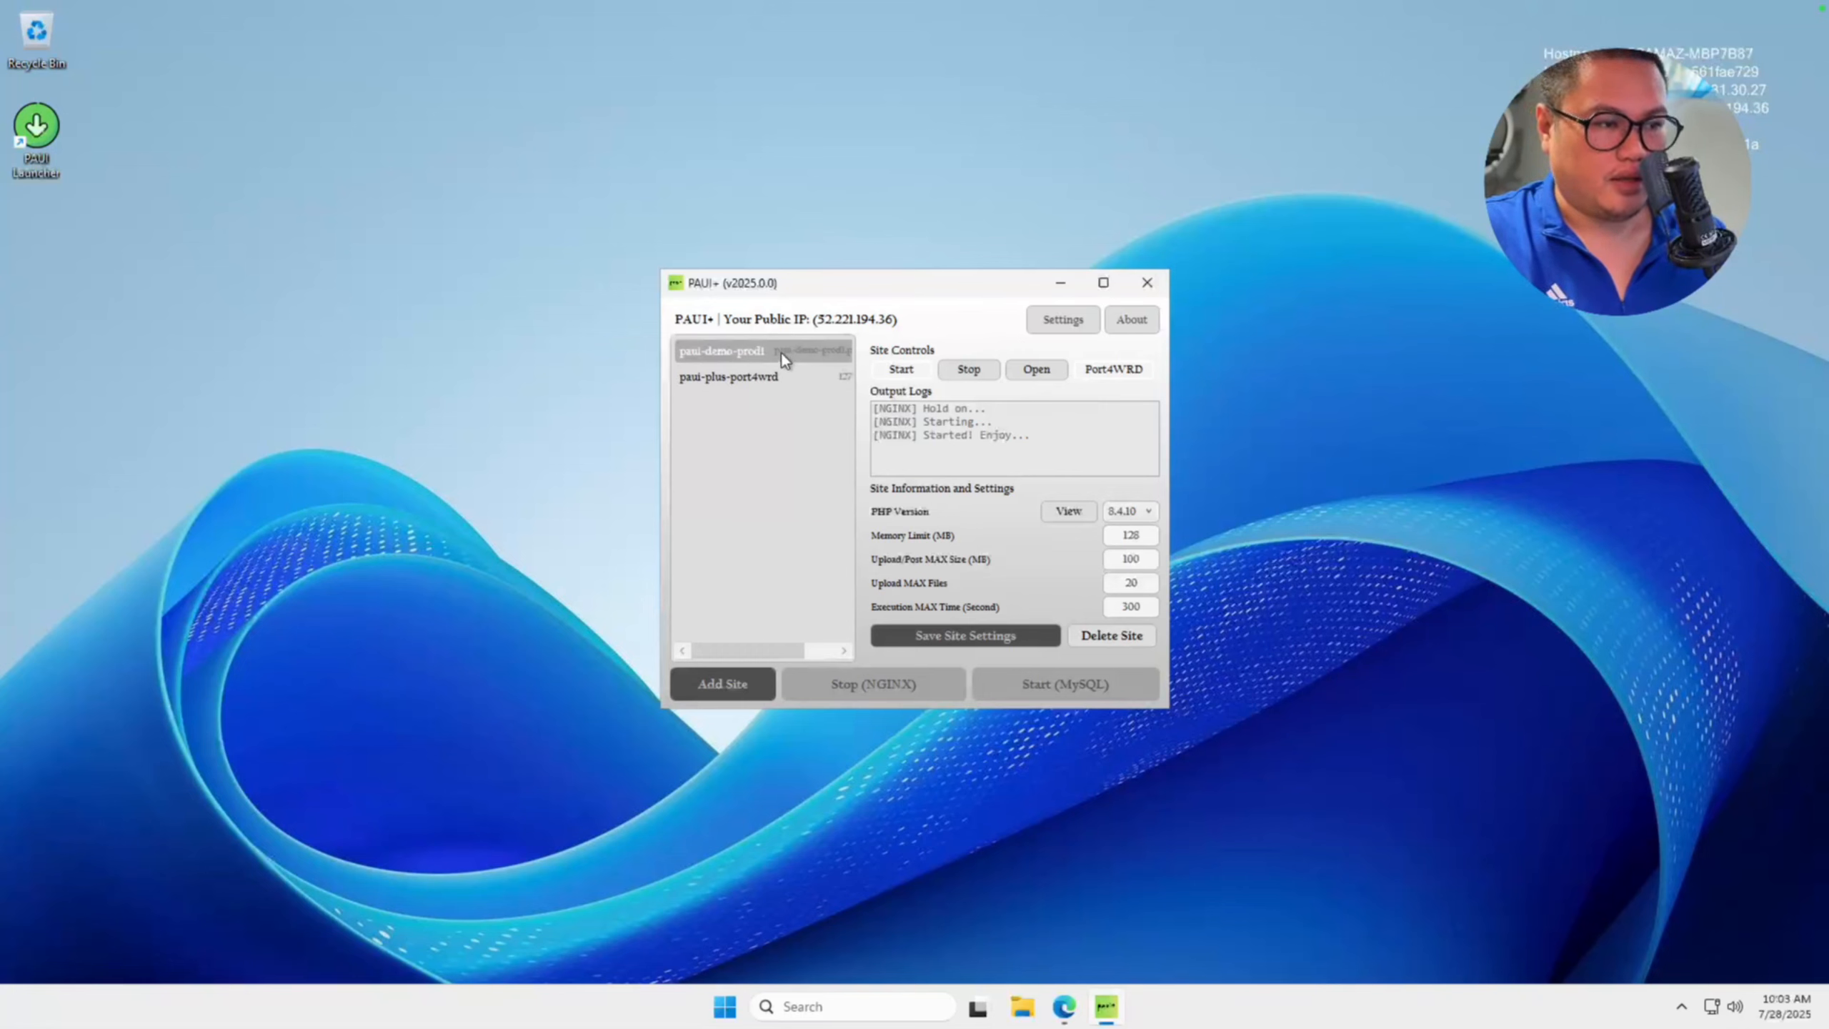
{"action": "left_click_drag", "start_coordinate": [772, 646], "coordinate": [804, 648]}
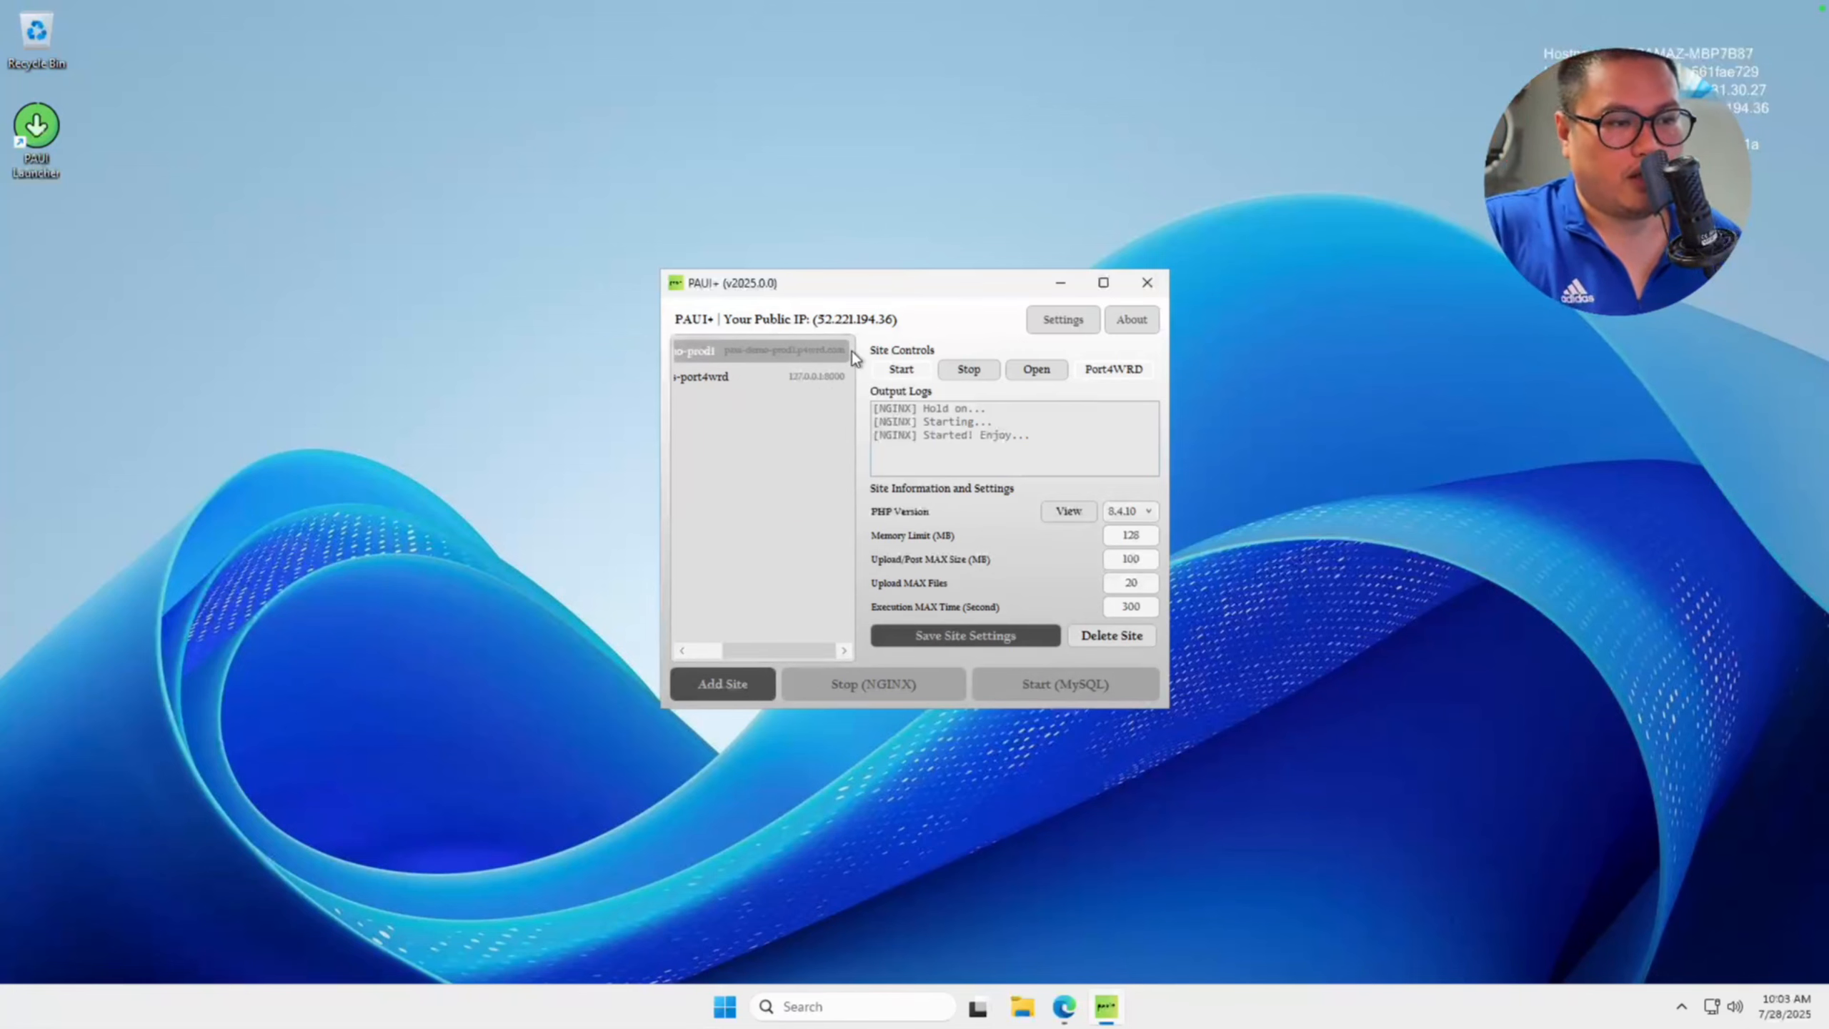
{"action": "left_click_drag", "start_coordinate": [799, 652], "coordinate": [632, 678]}
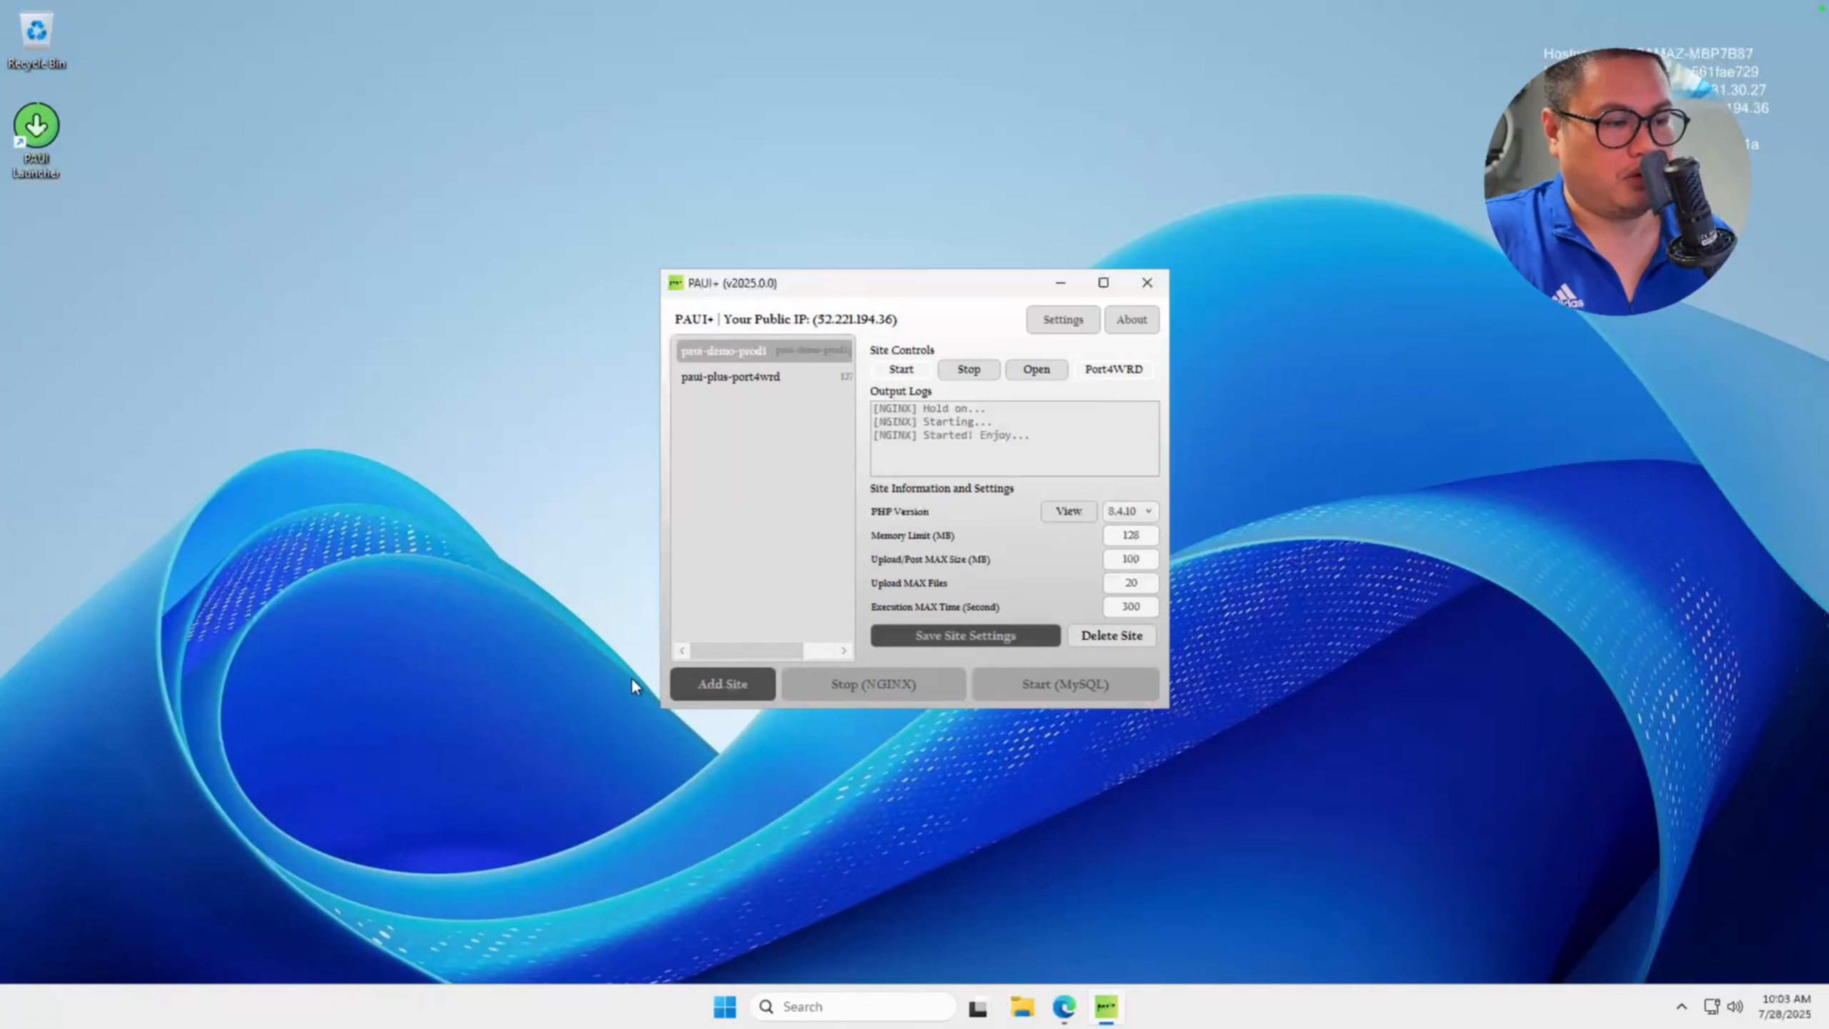
{"action": "left_click", "coordinate": [729, 695]}
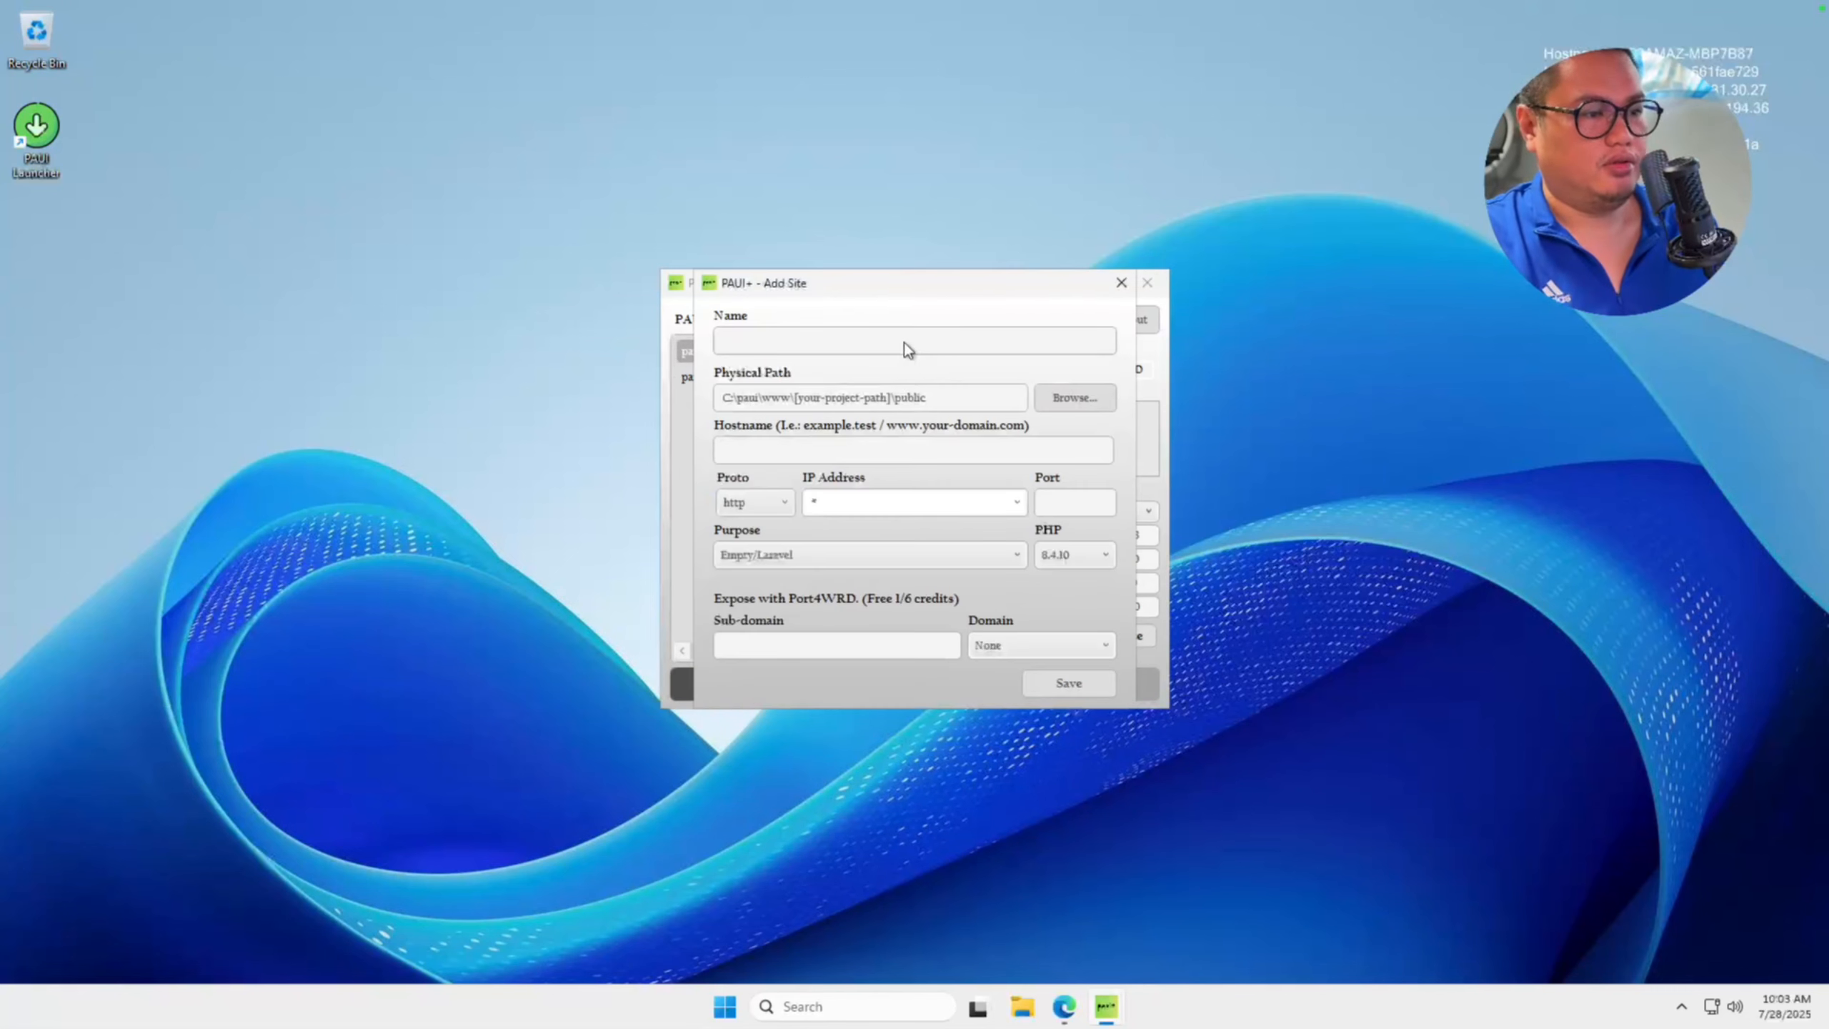
{"action": "type", "text": "s"}
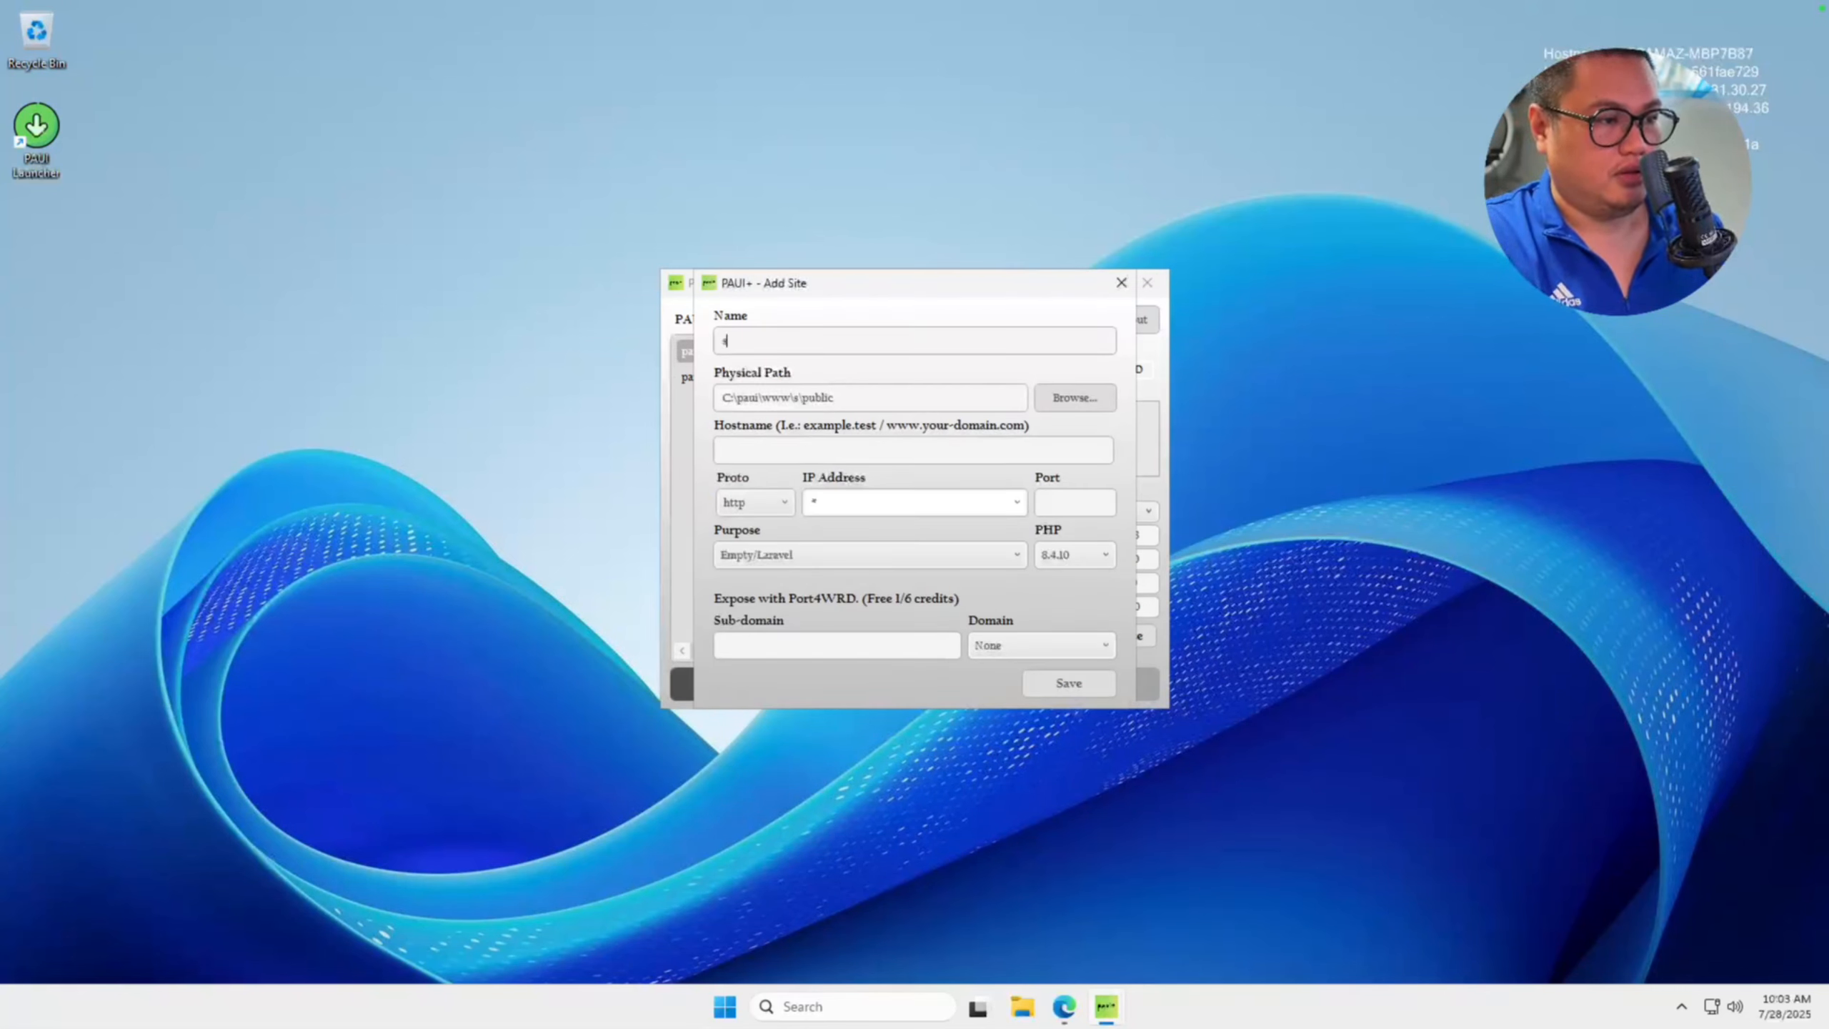
{"action": "type", "text": "ample-port4wrd"}
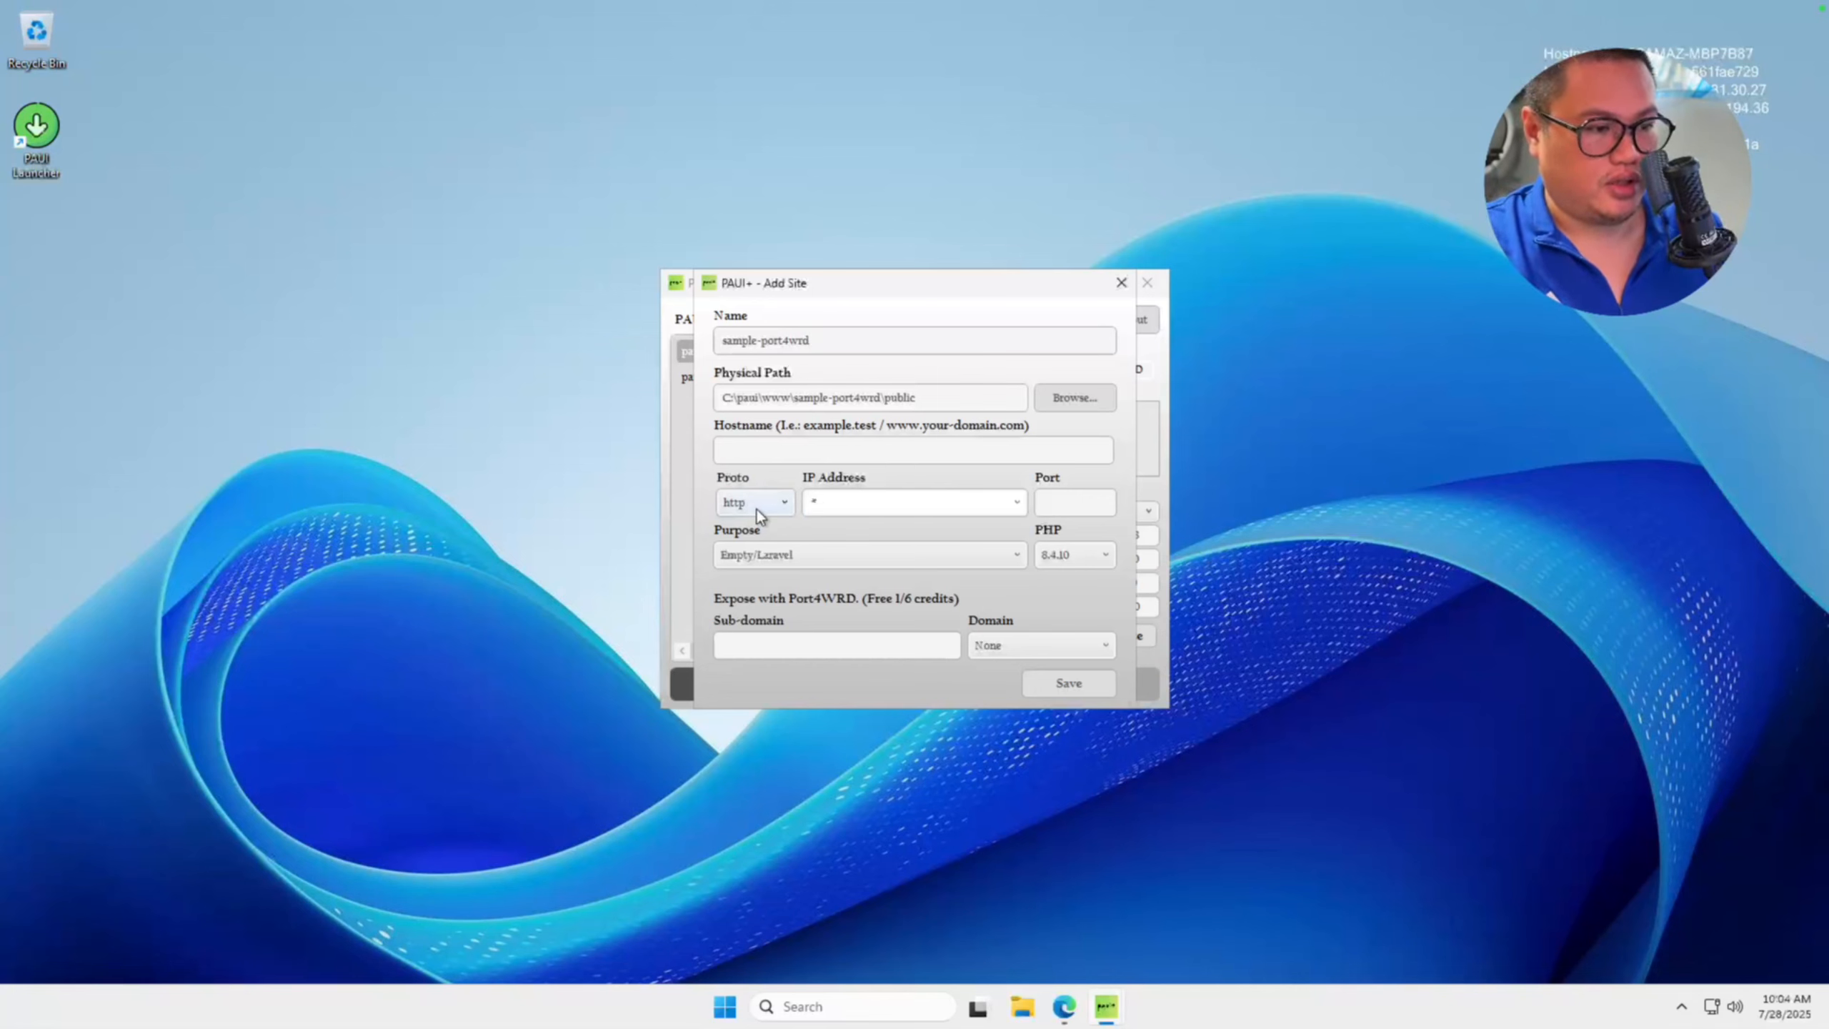
Set the new site's purpose to Wordpress (Auto Download) and its Port4WRD domain to port4wrd.link.
{"action": "left_click", "coordinate": [1092, 509]}
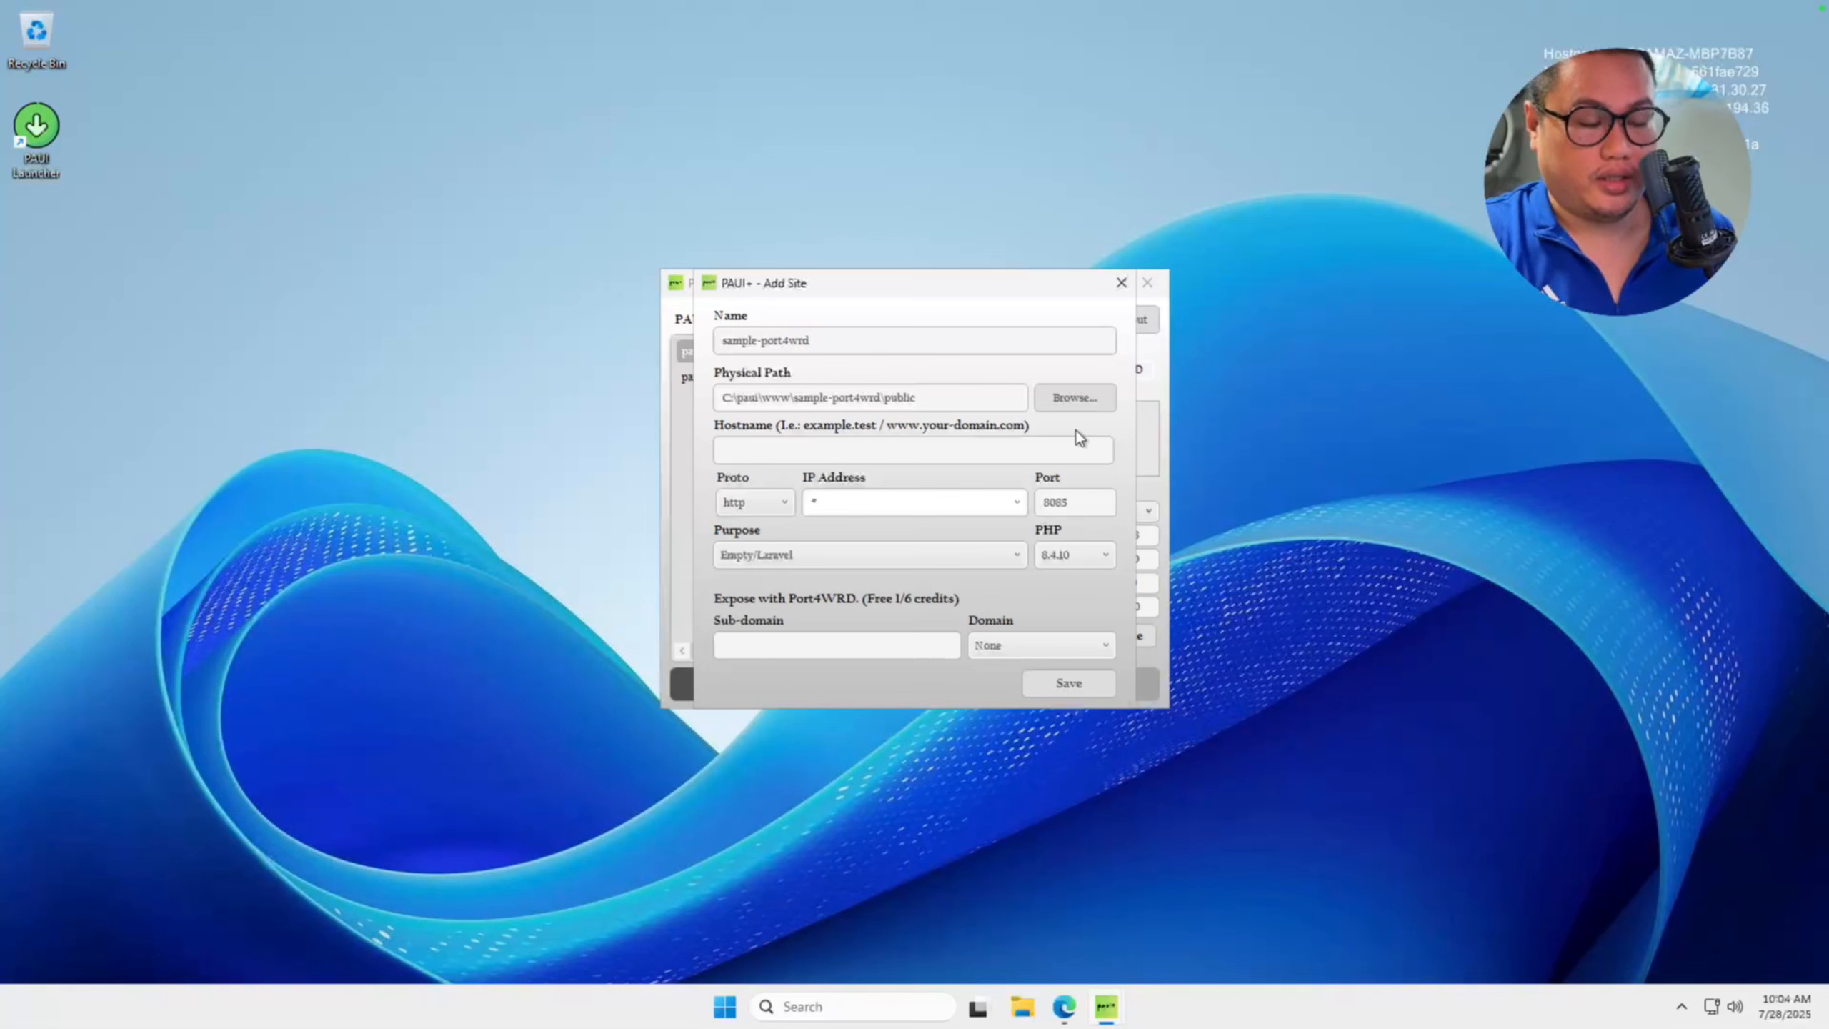
{"action": "left_click", "coordinate": [957, 564]}
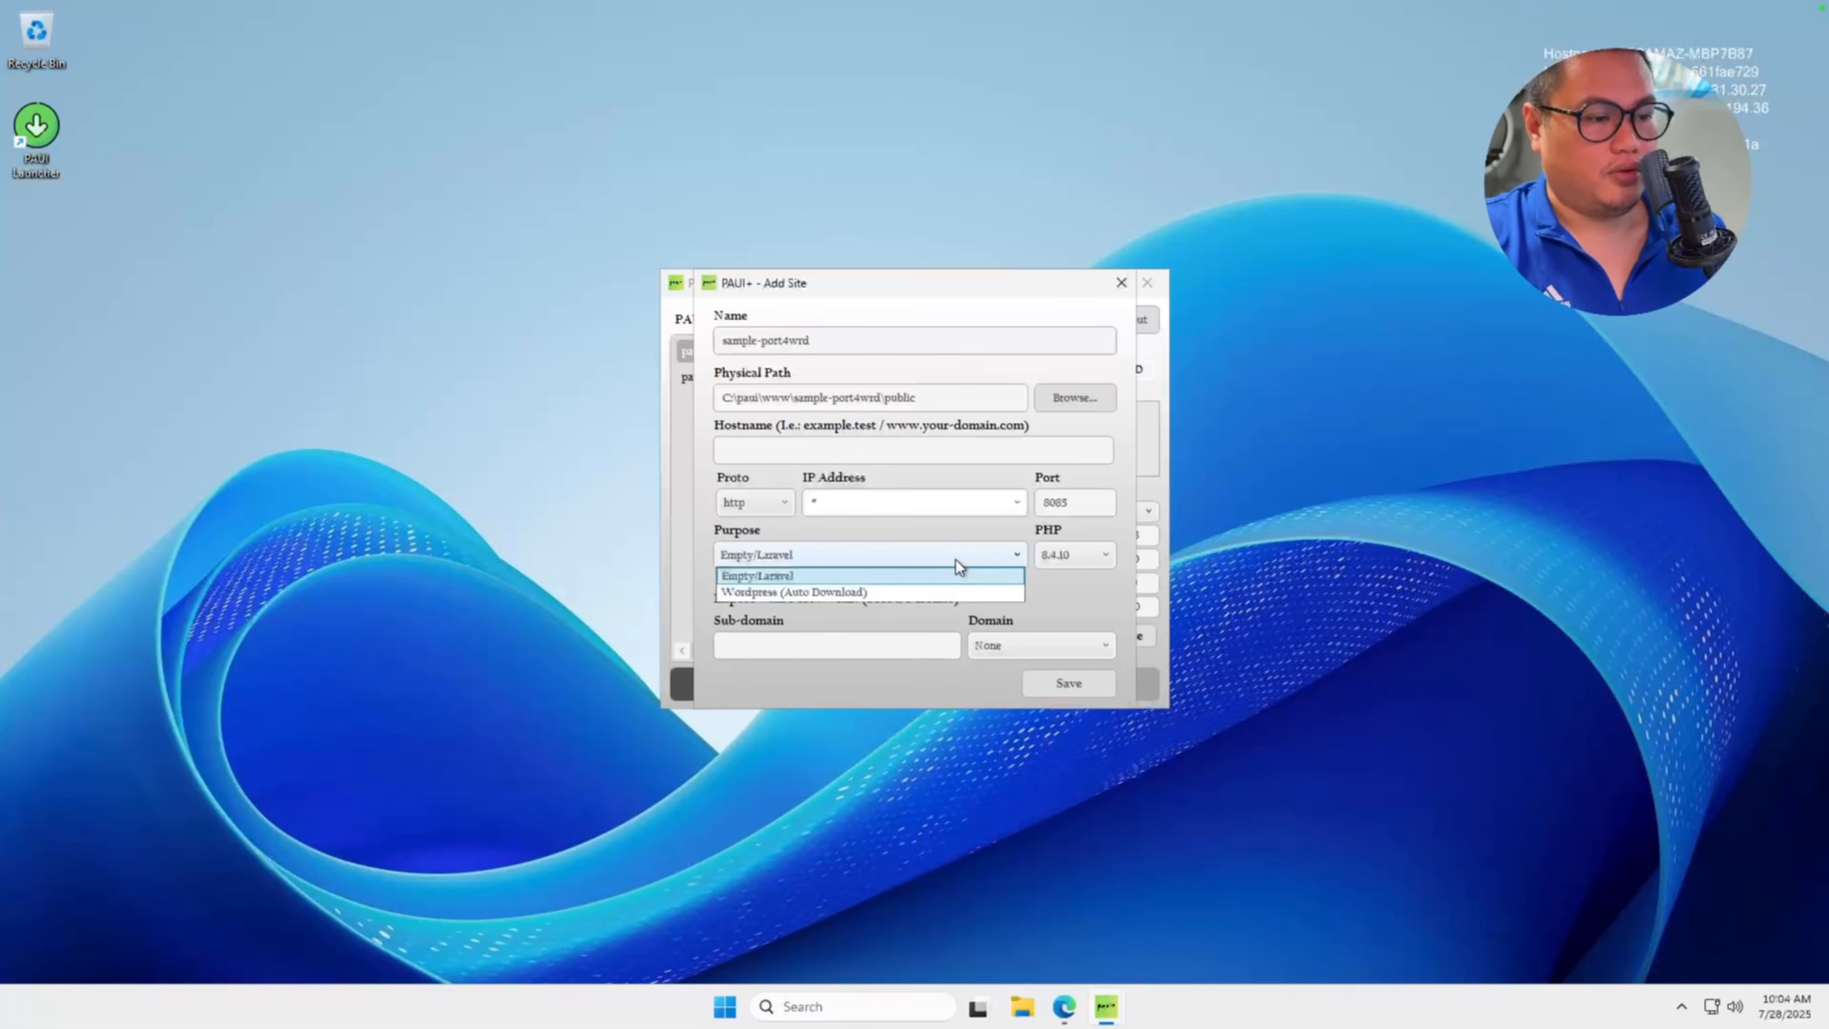
{"action": "left_click", "coordinate": [949, 594]}
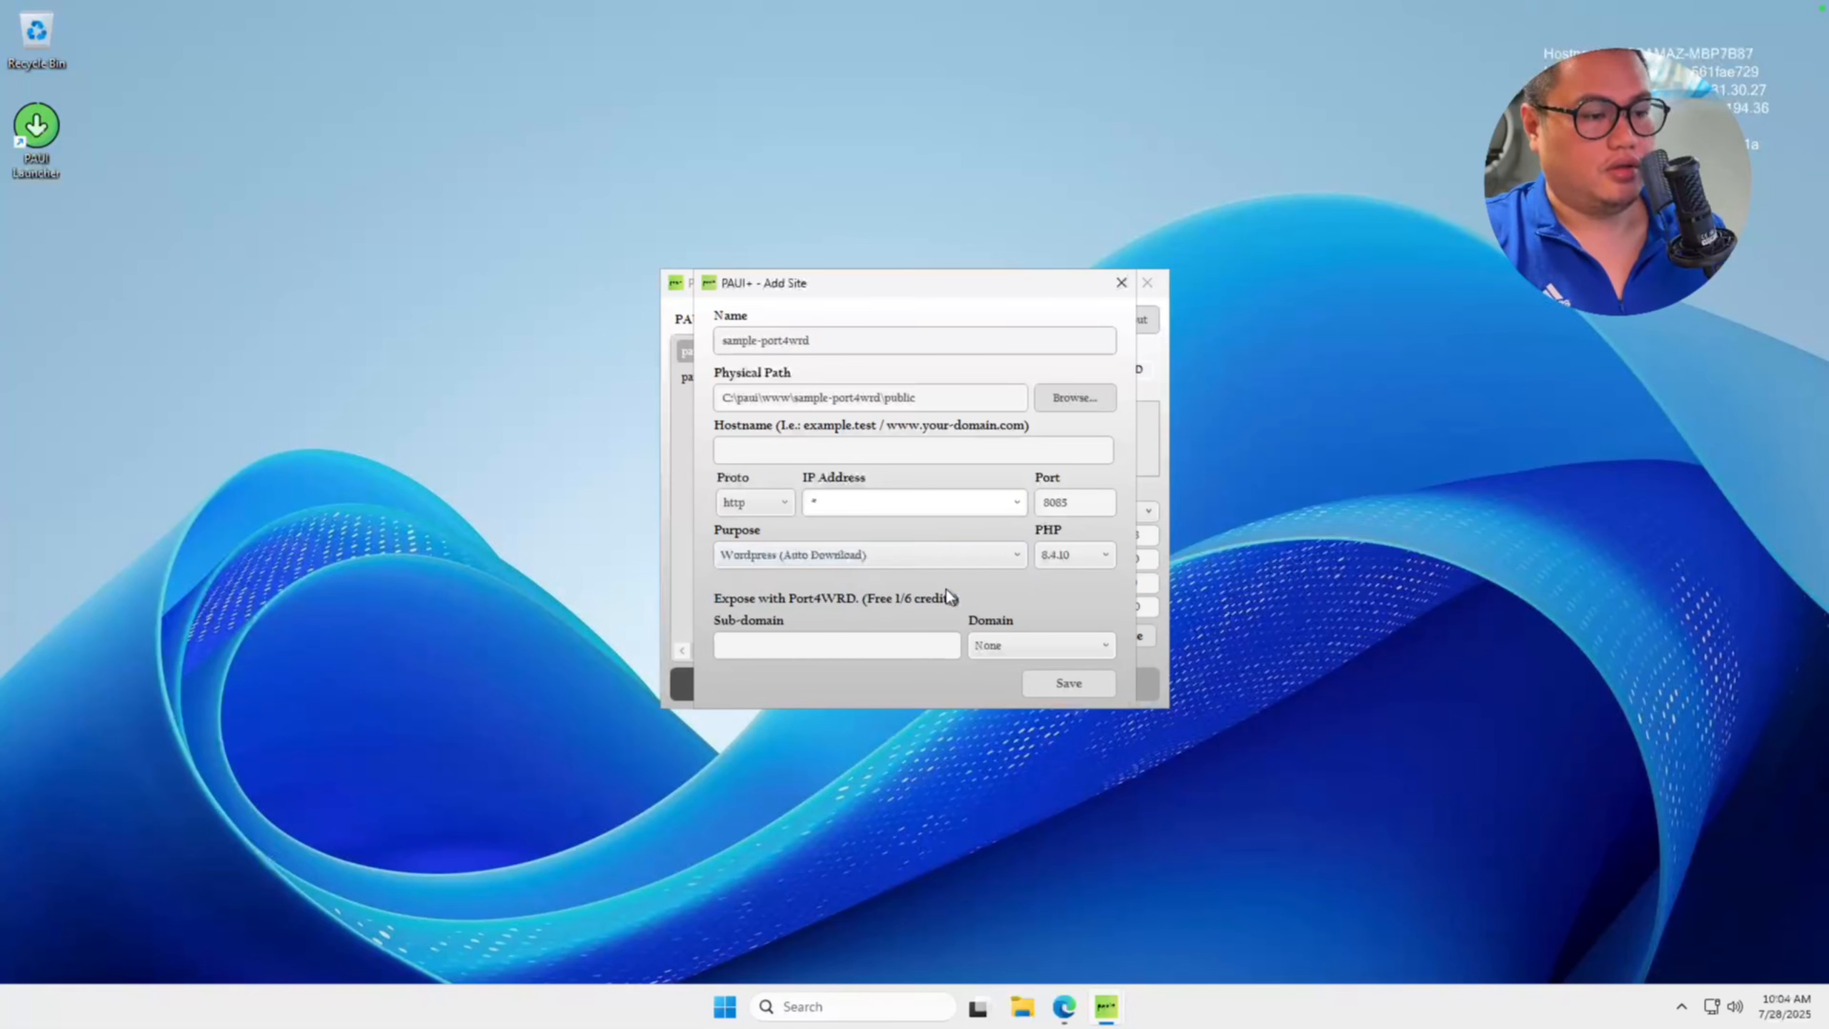
{"action": "left_click", "coordinate": [1032, 656]}
{"action": "left_click", "coordinate": [1026, 718]}
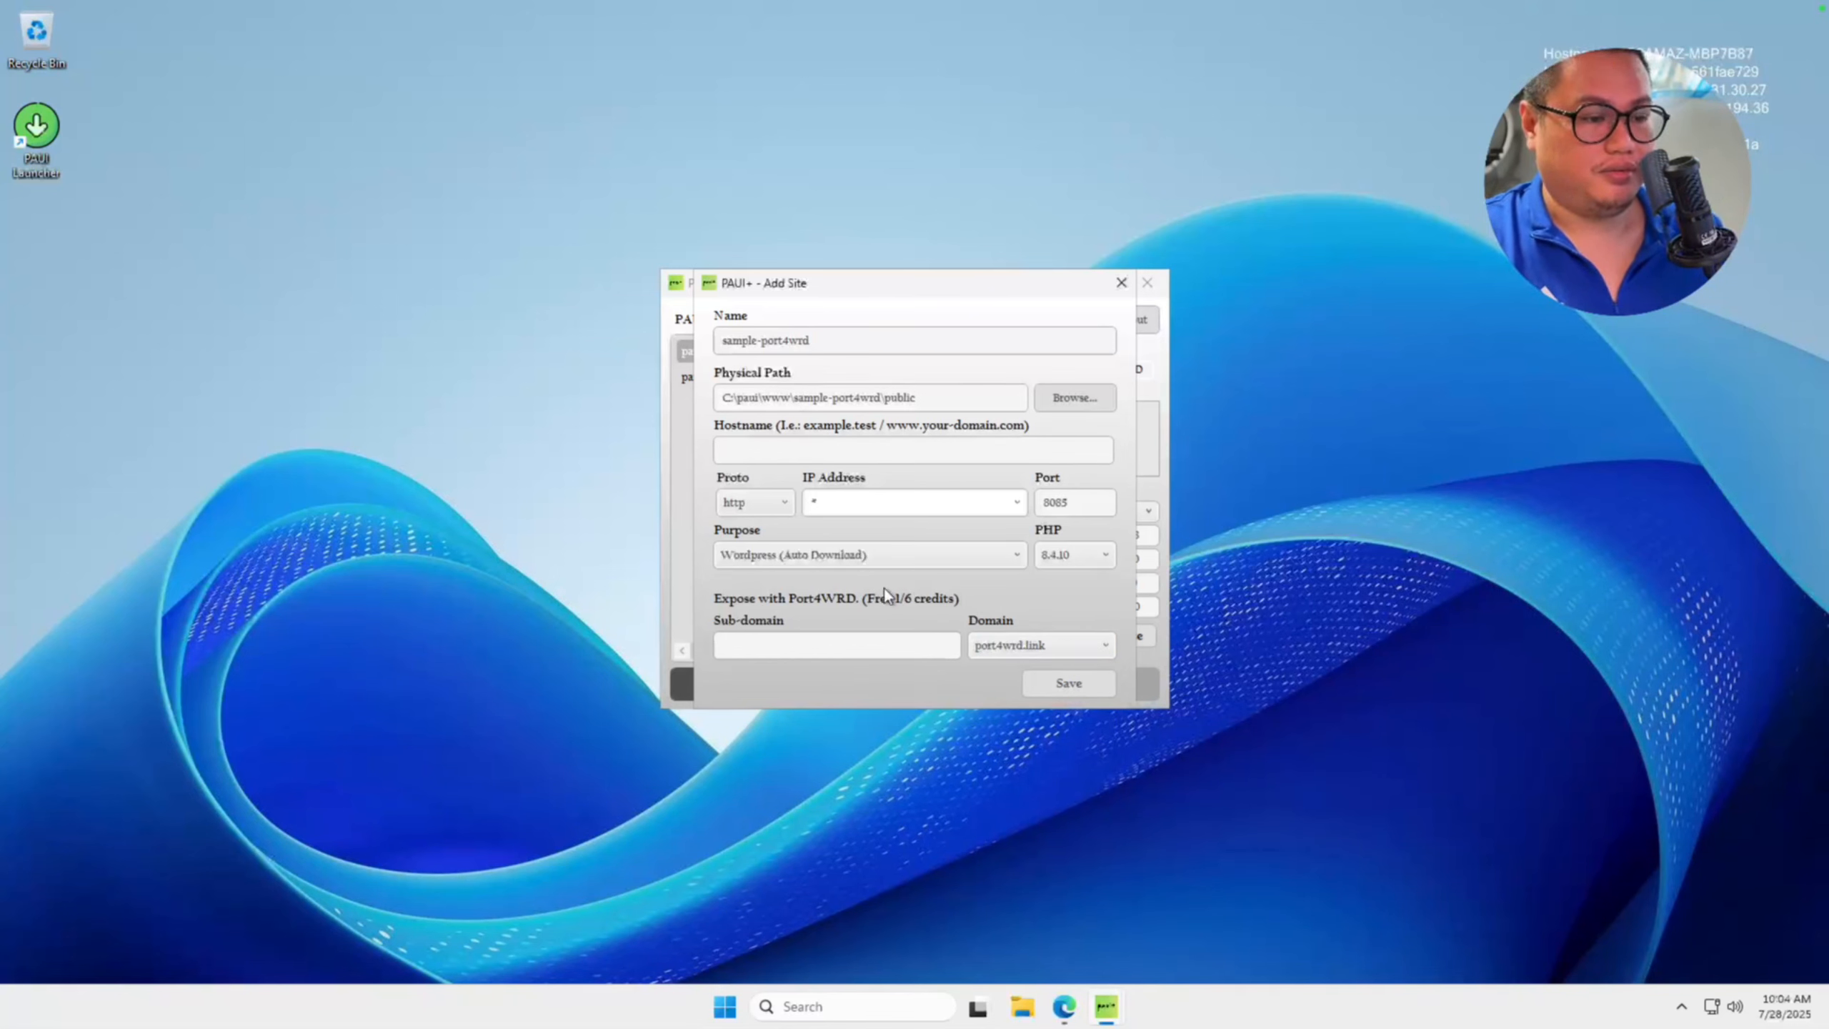
Save the sample-port4wrd site, acknowledge the success notice and close the WordPress downloader.
{"action": "left_click", "coordinate": [1069, 684]}
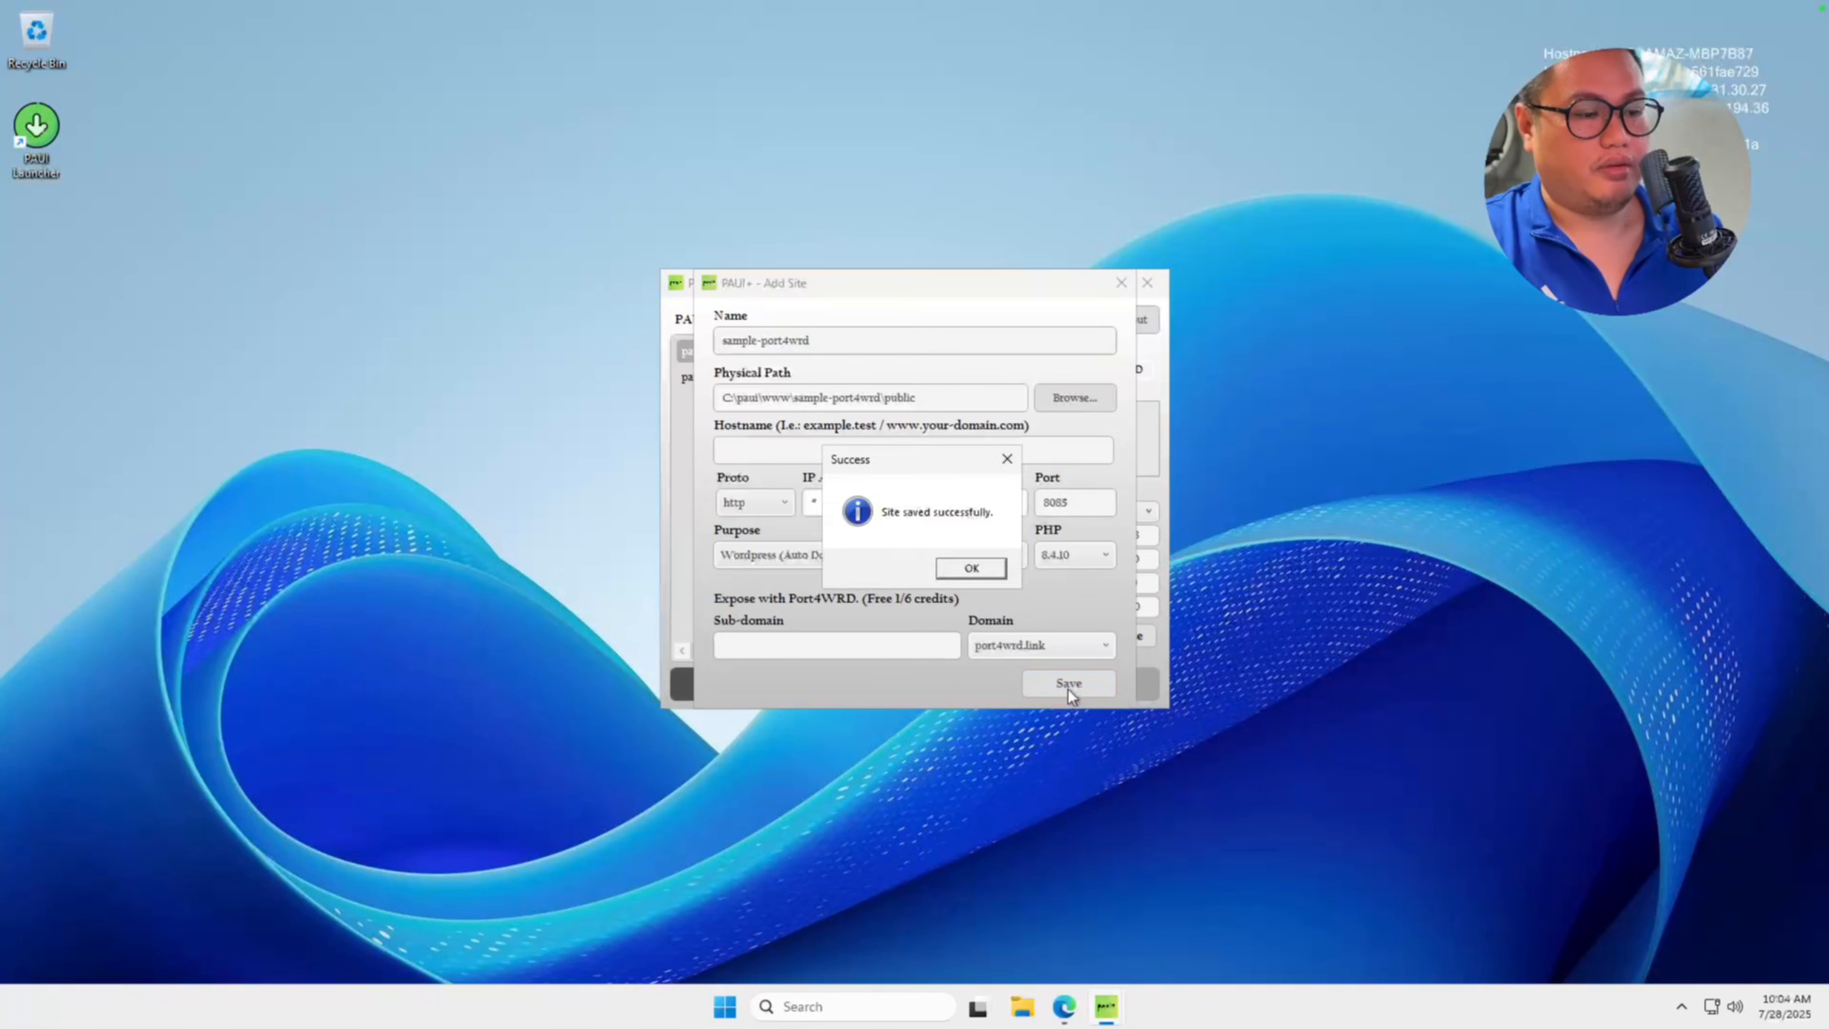
{"action": "left_click", "coordinate": [1004, 576]}
{"action": "left_click", "coordinate": [1006, 578]}
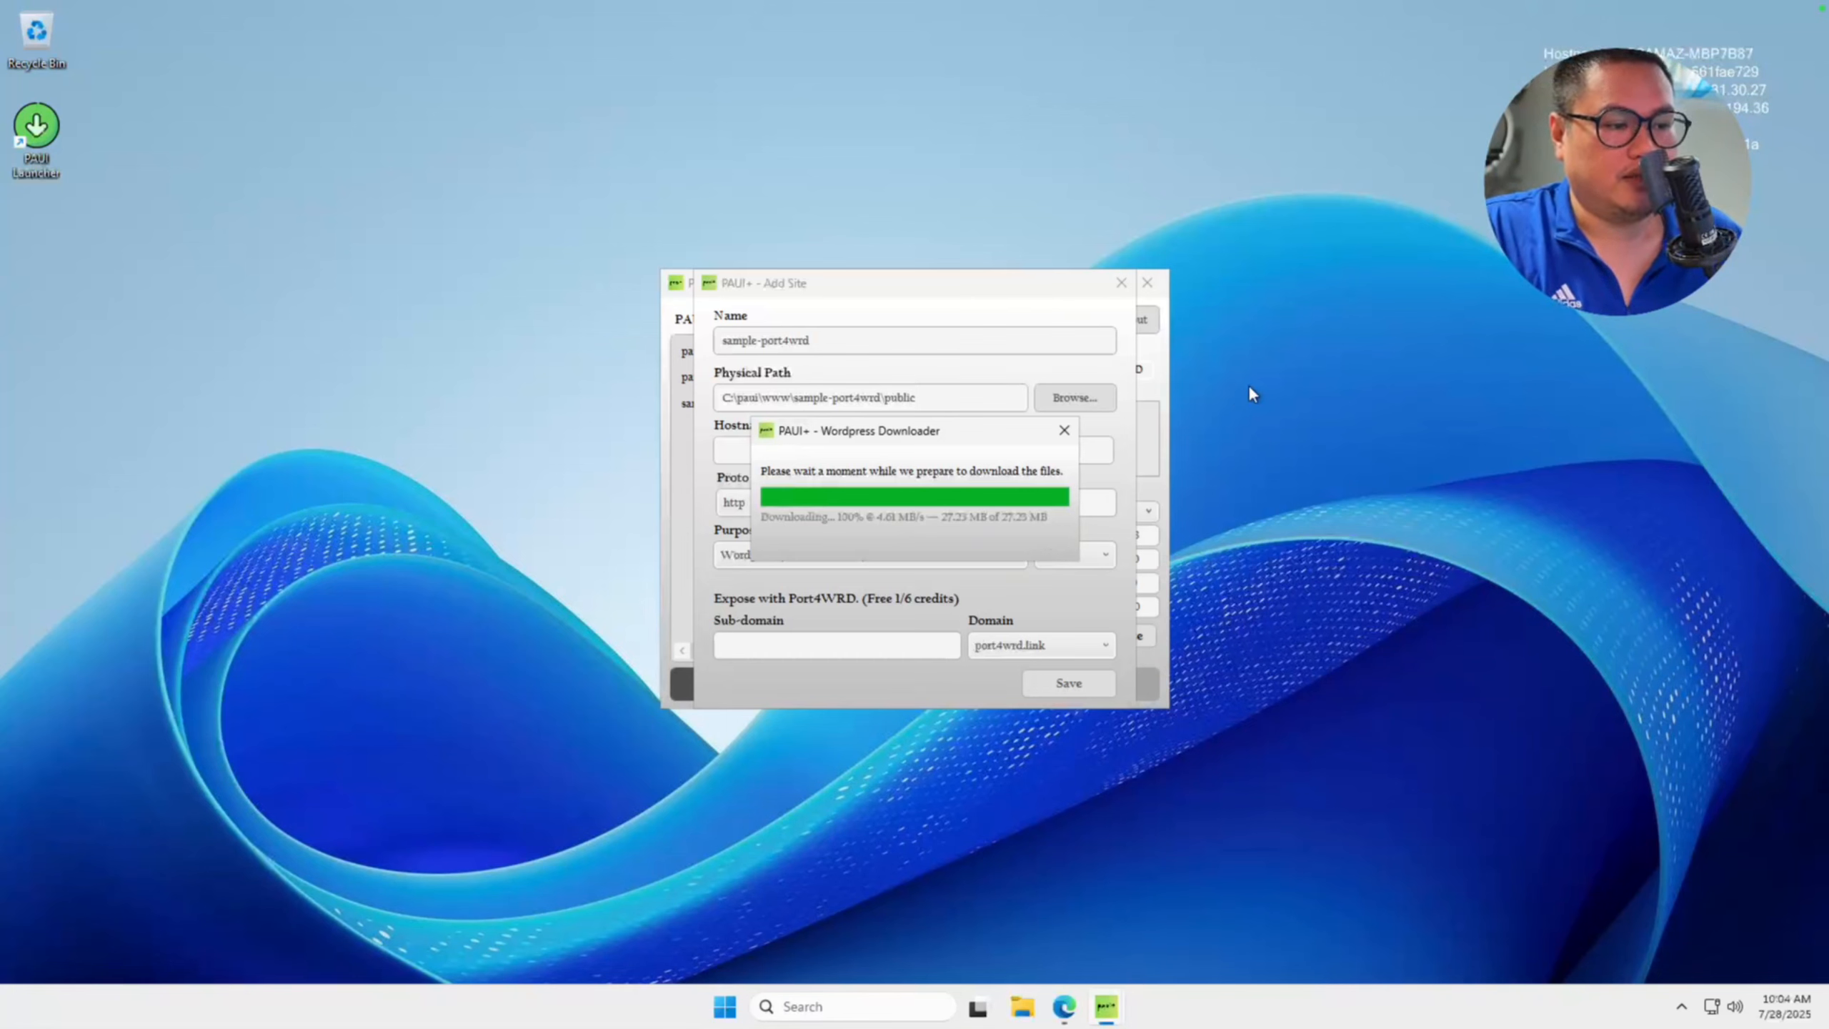
{"action": "left_click", "coordinate": [1064, 430]}
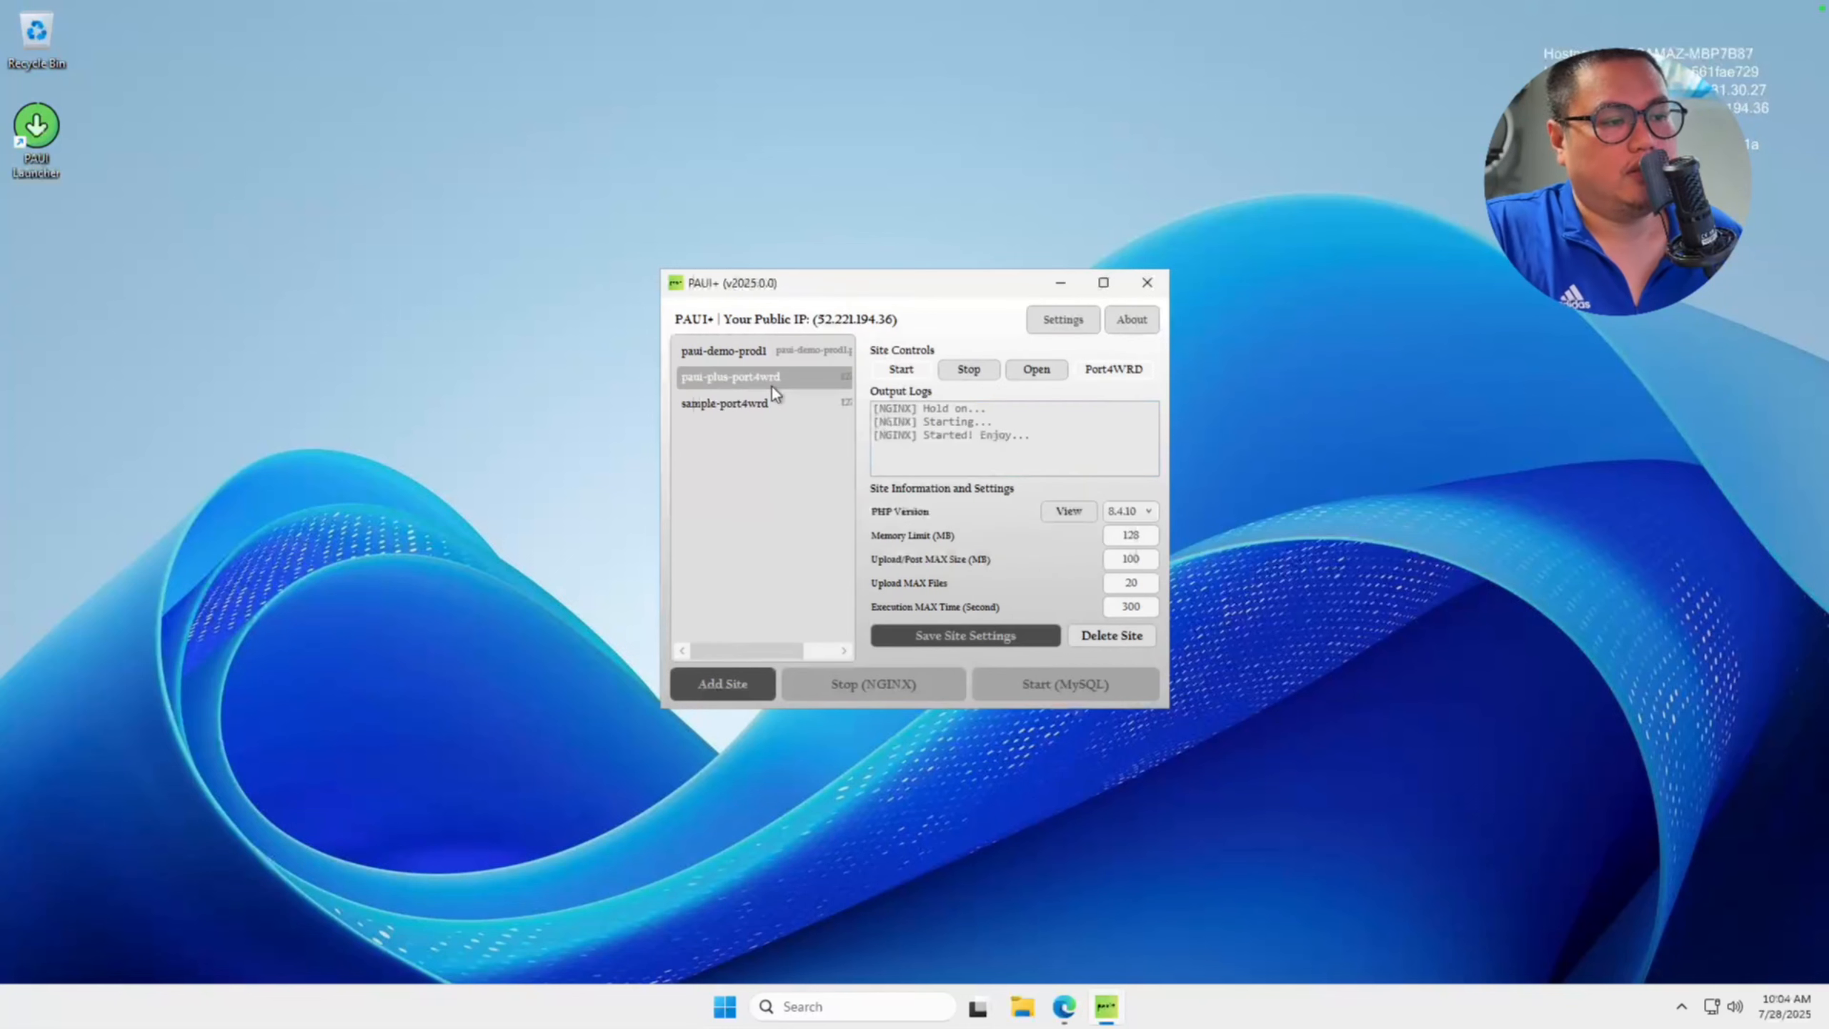
Select the sample-port4wrd site, start it and open it locally in the browser.
{"action": "left_click", "coordinate": [741, 405]}
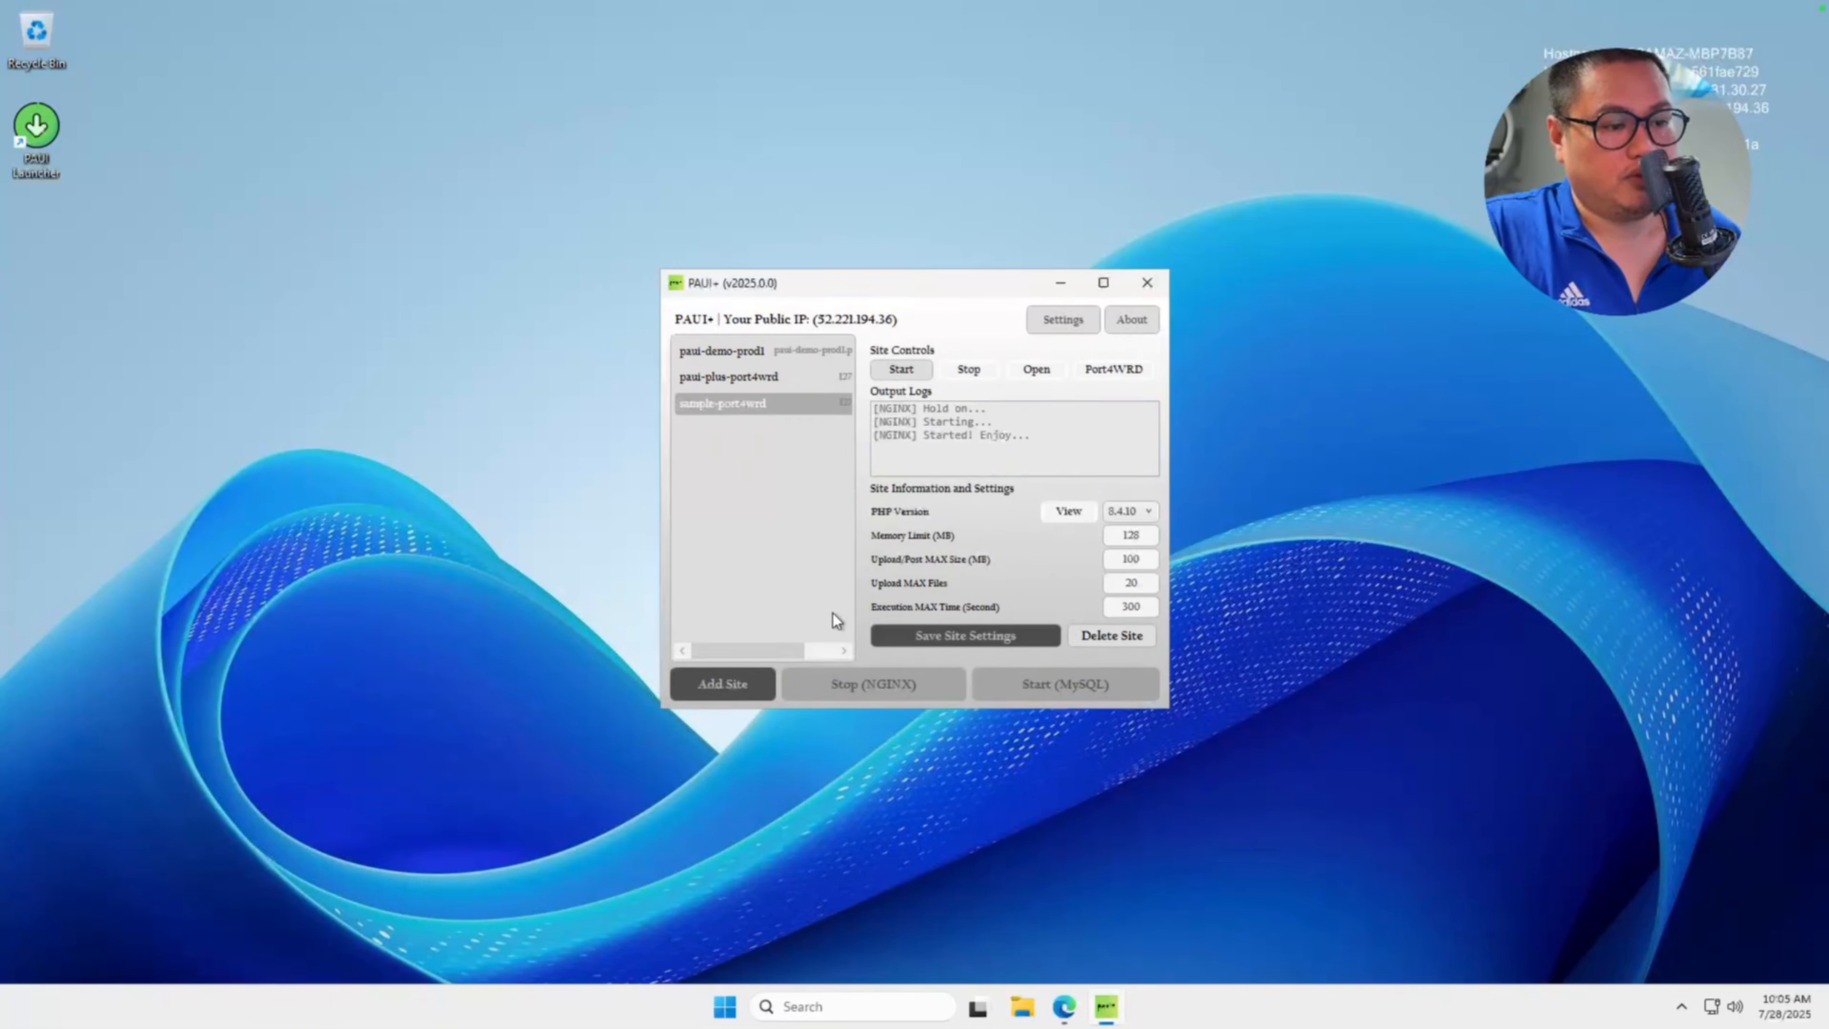
{"action": "left_click", "coordinate": [910, 372]}
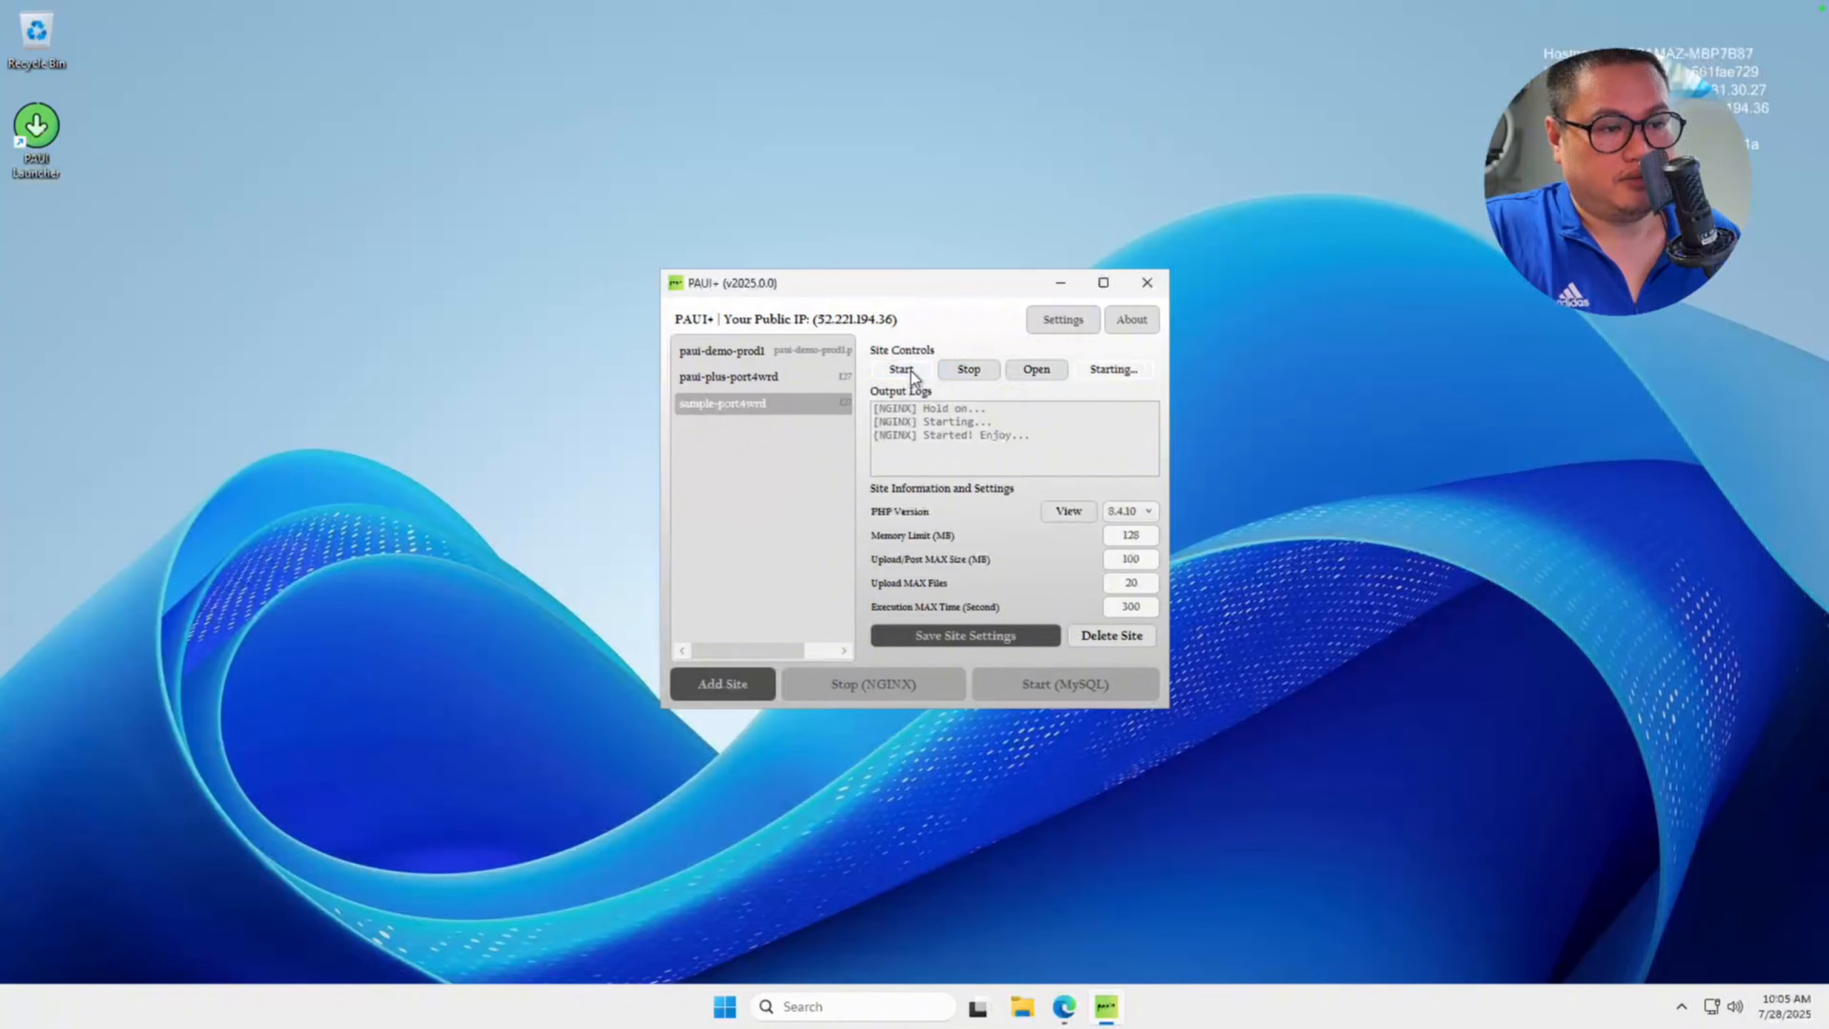
{"action": "left_click", "coordinate": [1052, 368]}
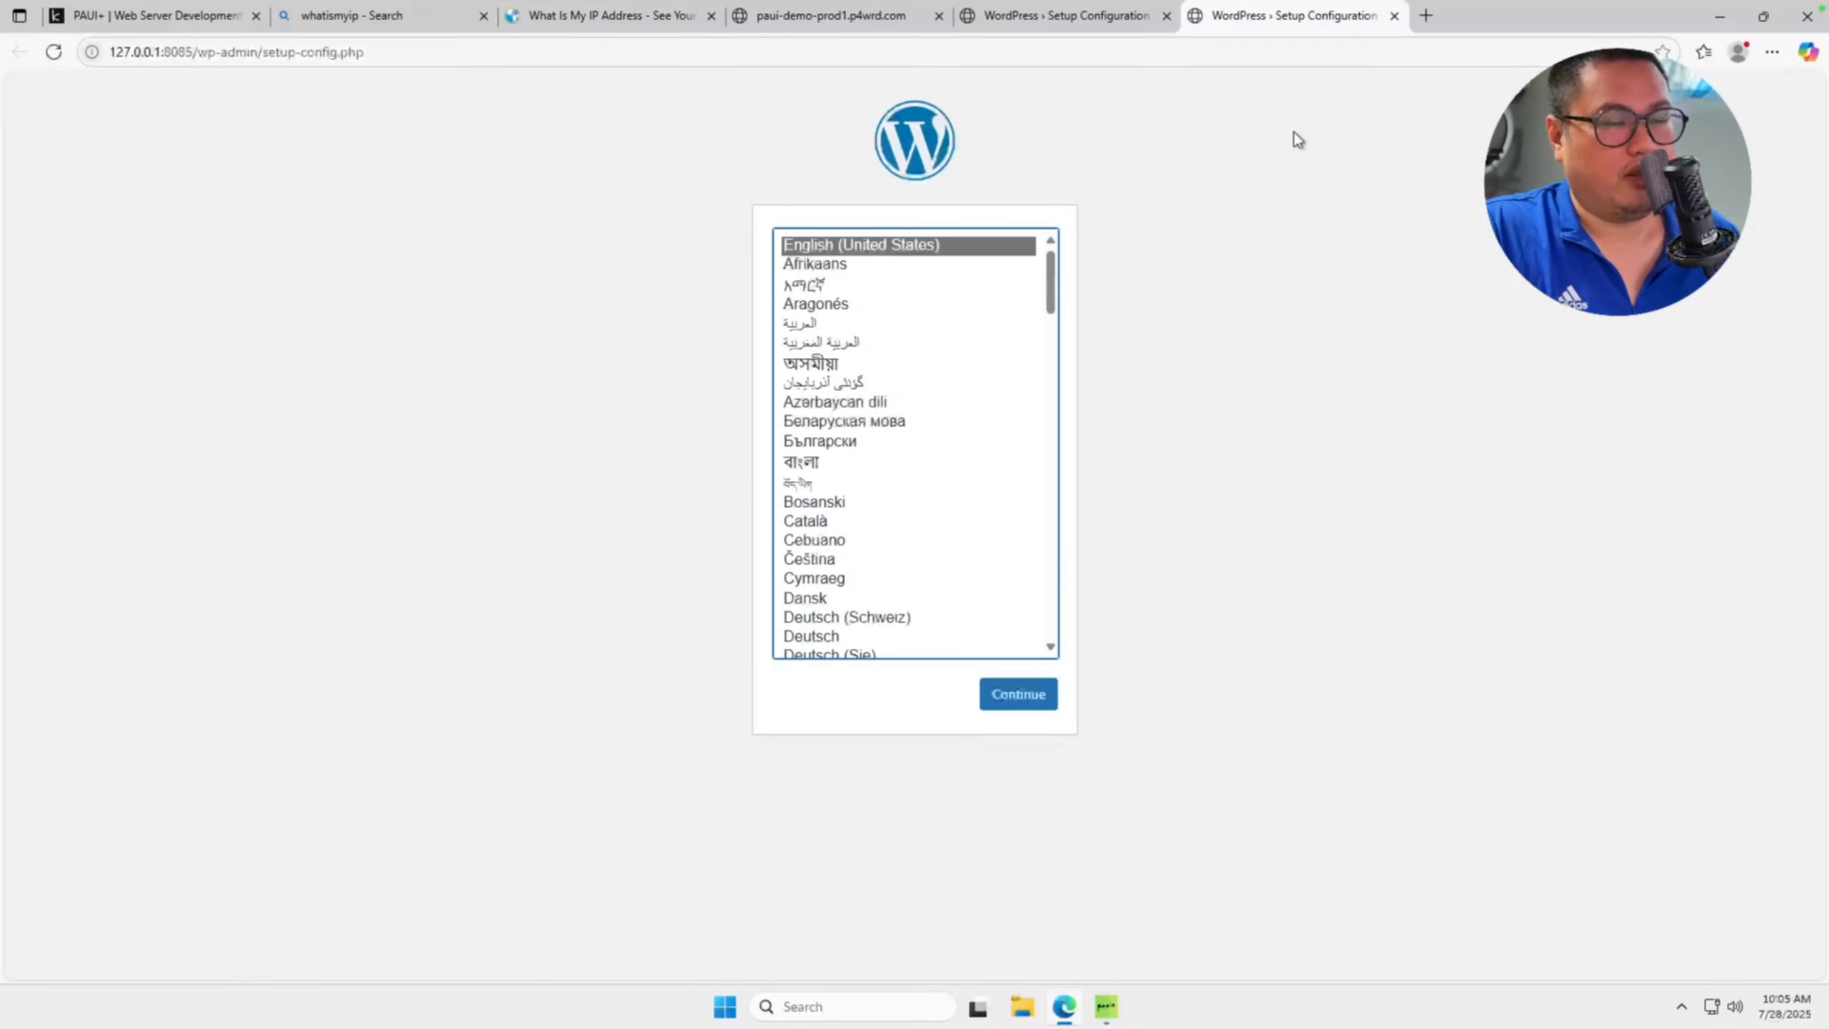
Open the sample-port4wrd site through its Port4WRD link and copy the resulting URL.
{"action": "left_click", "coordinate": [1719, 17]}
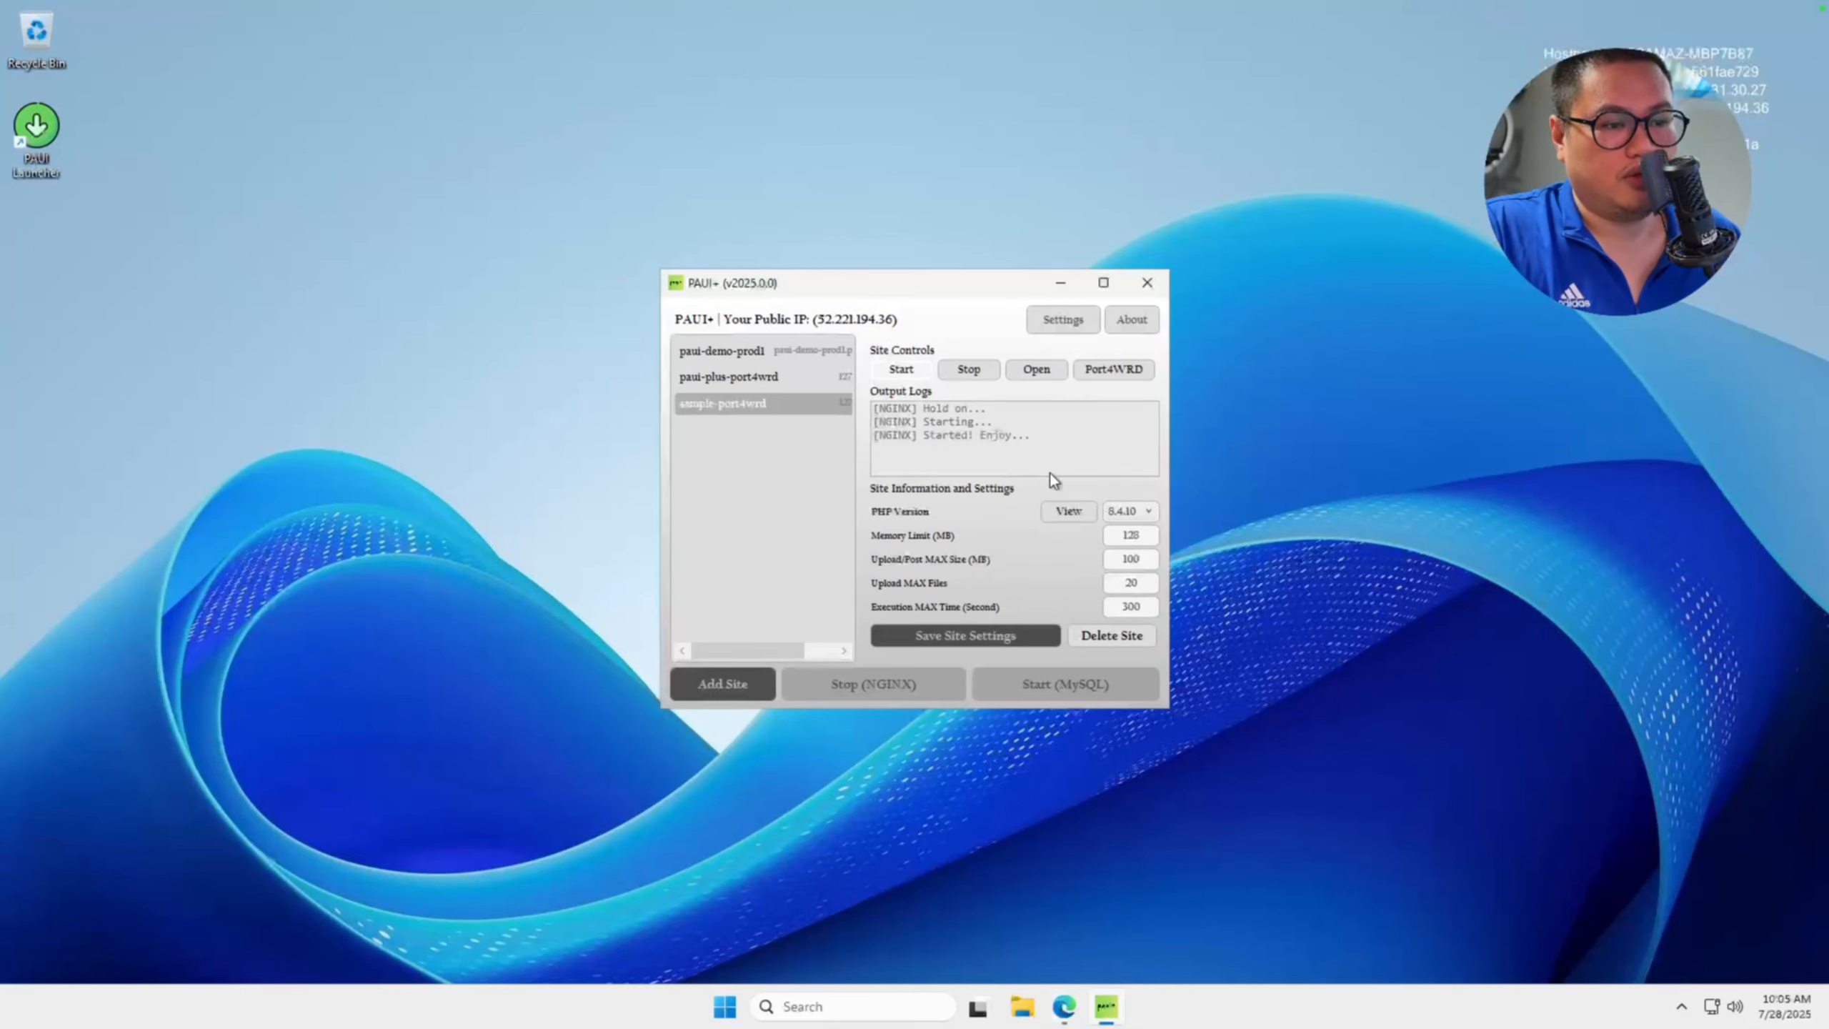
{"action": "left_click", "coordinate": [1116, 372]}
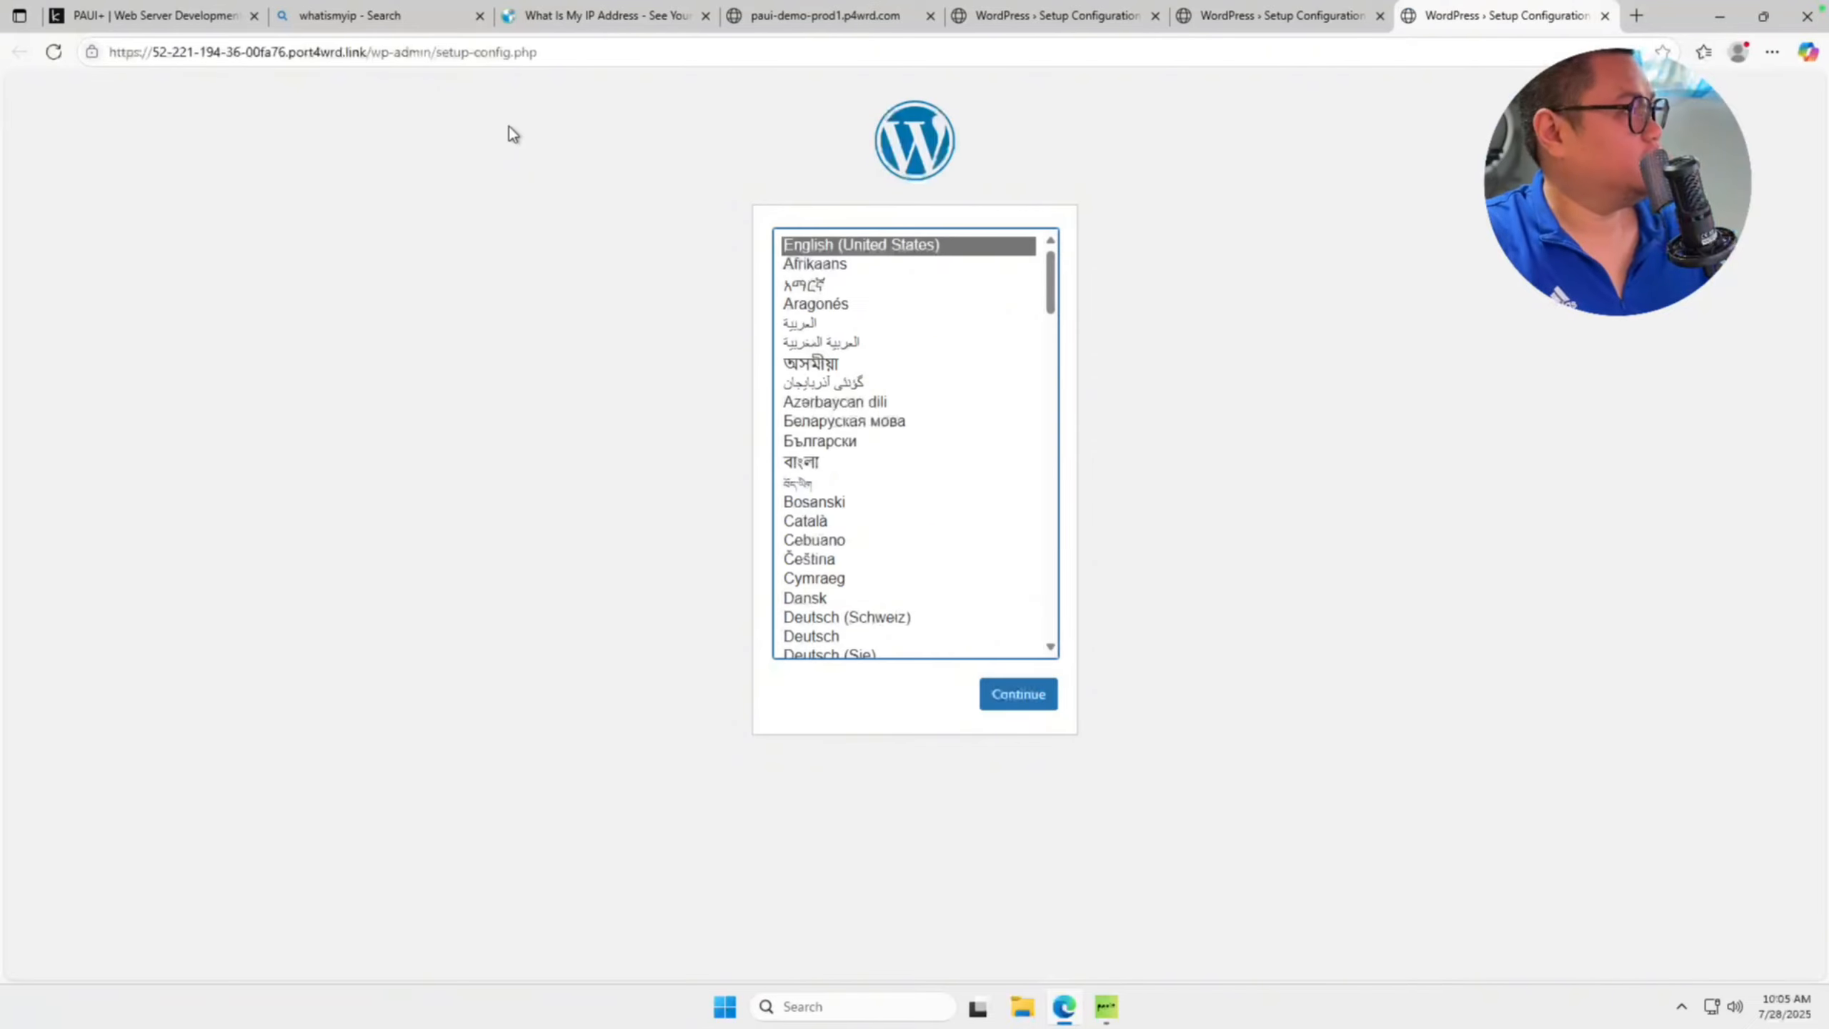
{"action": "left_click", "coordinate": [590, 52]}
{"action": "key", "text": "super+c"}
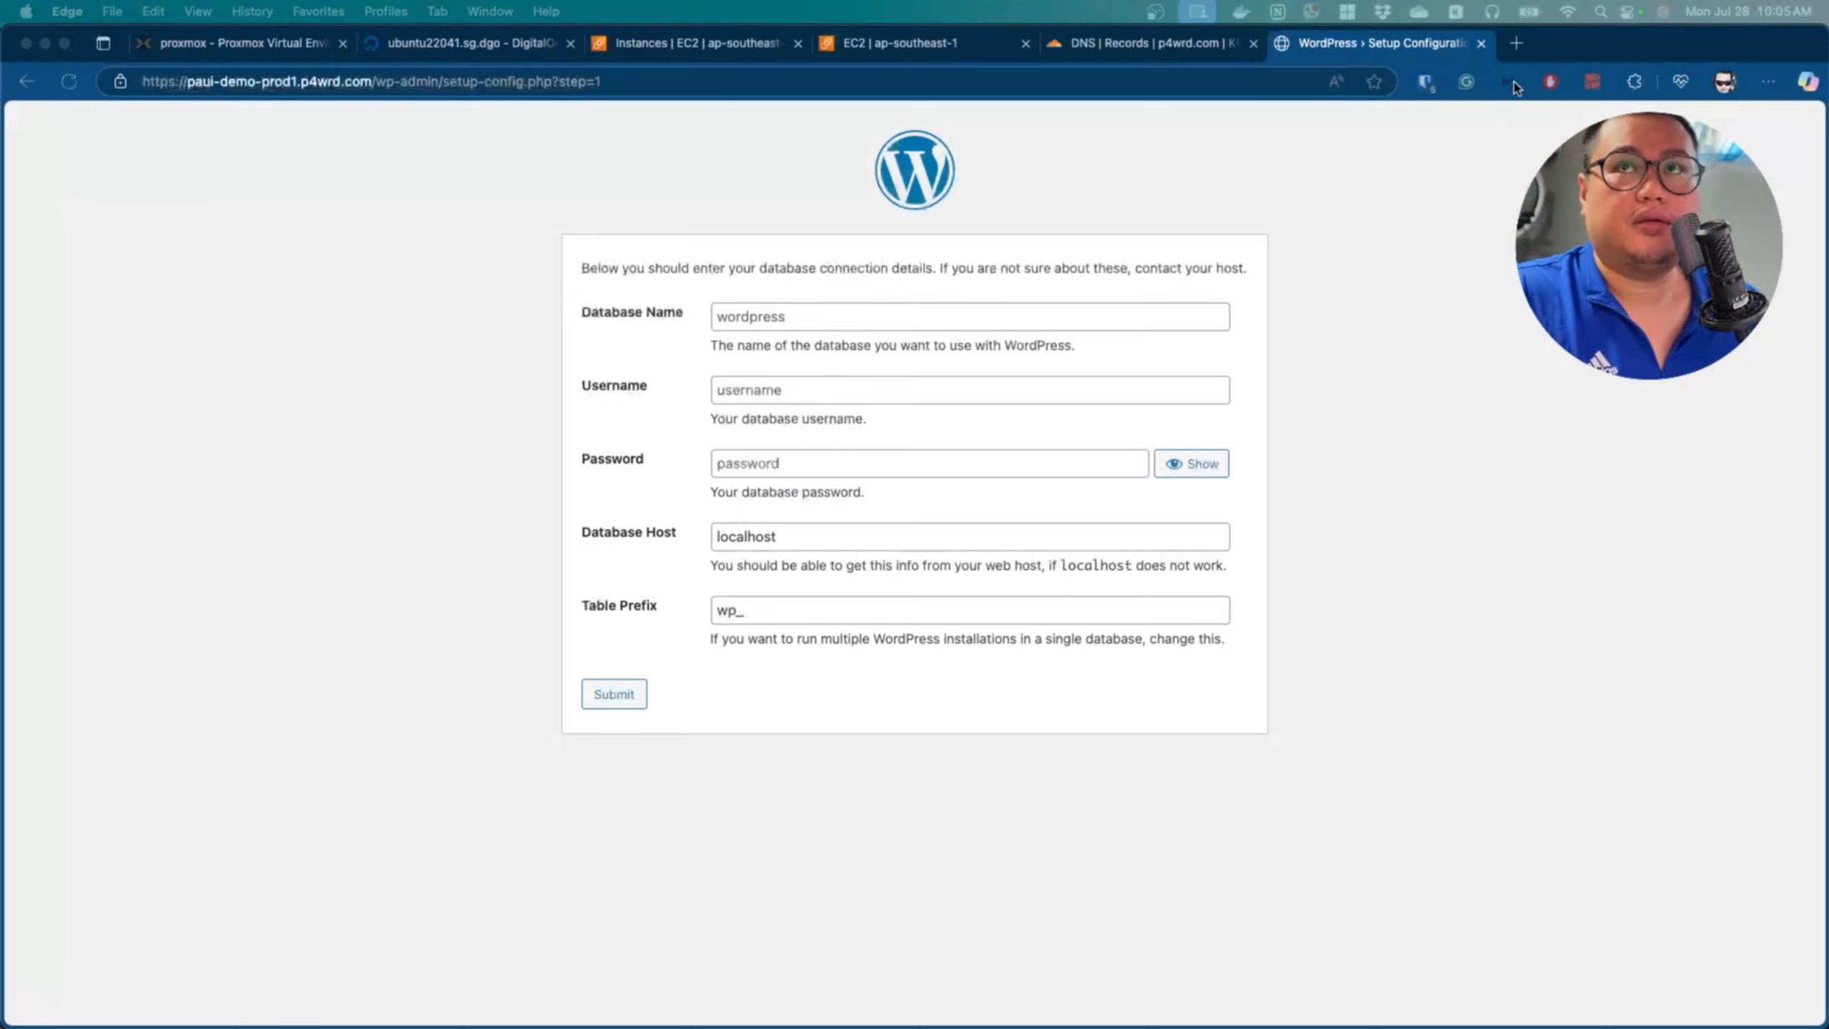
On the local computer, open a new tab and load the pasted Port4WRD URL.
{"action": "left_click", "coordinate": [1511, 45]}
{"action": "key", "text": "super+v"}
{"action": "key", "text": "Return"}
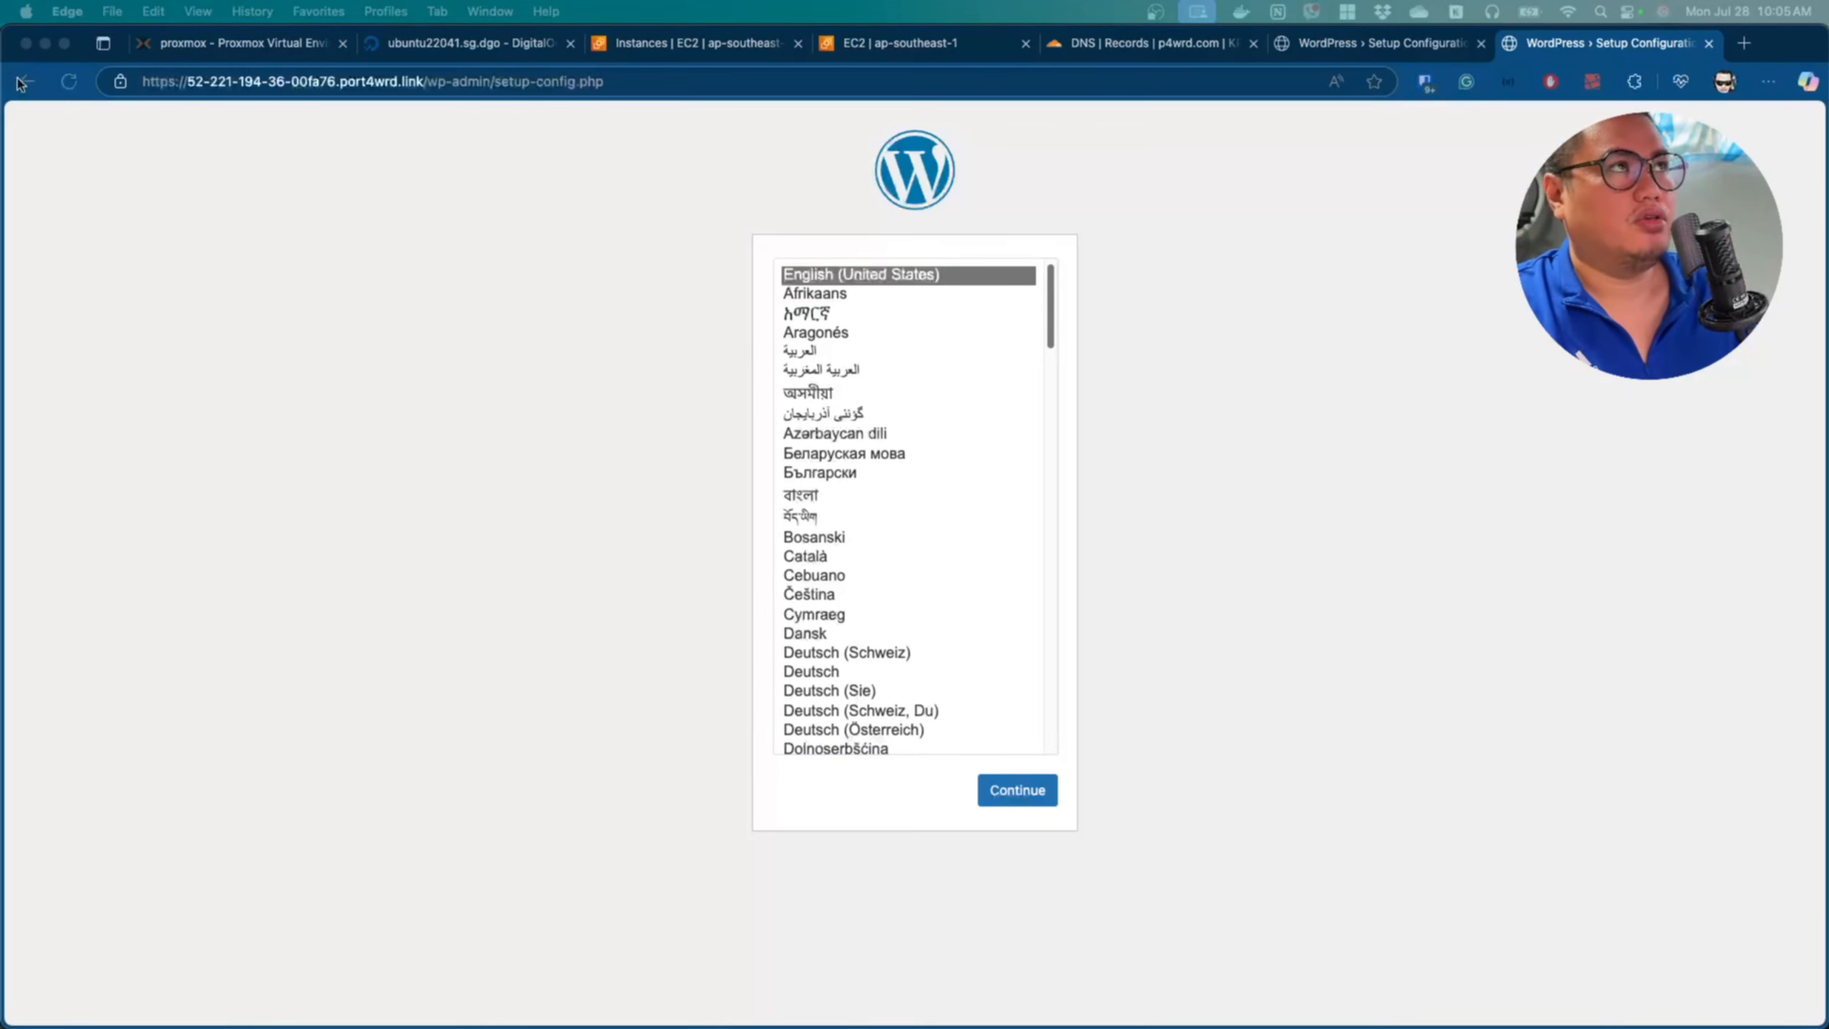
Compare the paui-demo-prod1 and Port4WRD WordPress setup tabs and reload the Port4WRD page.
{"action": "left_click", "coordinate": [59, 83]}
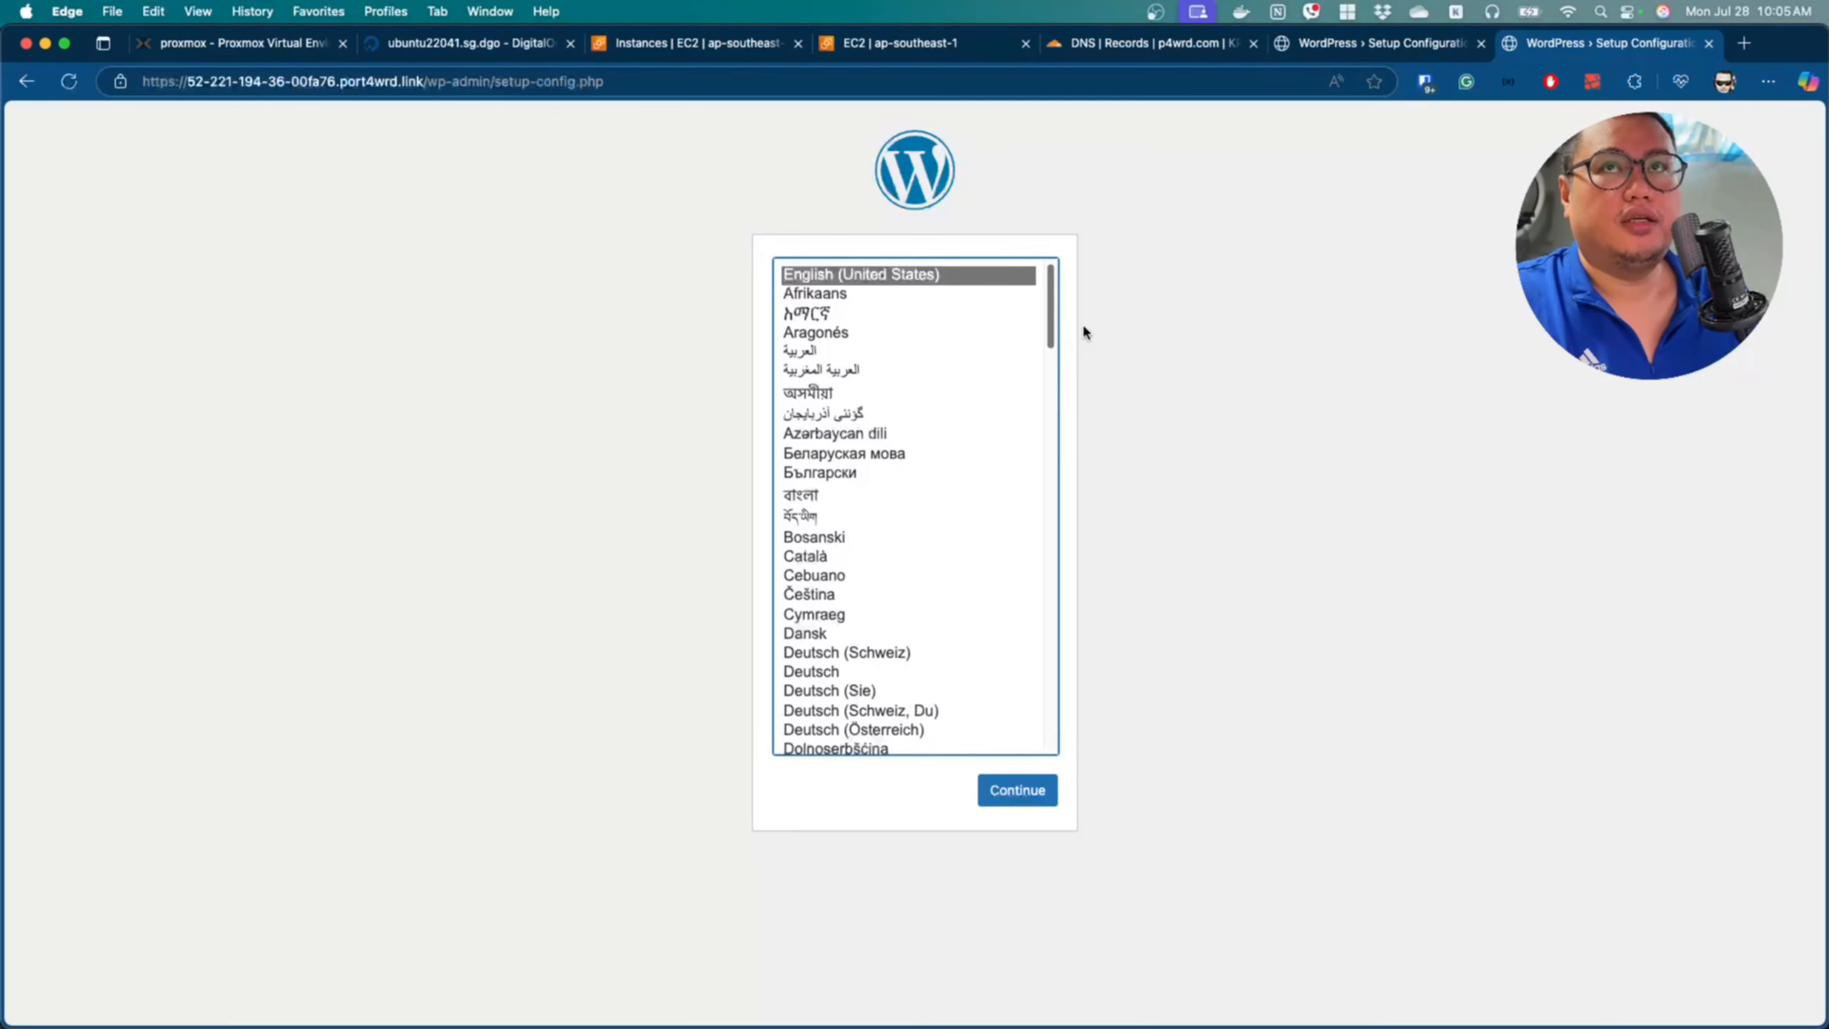
{"action": "left_click", "coordinate": [1323, 49]}
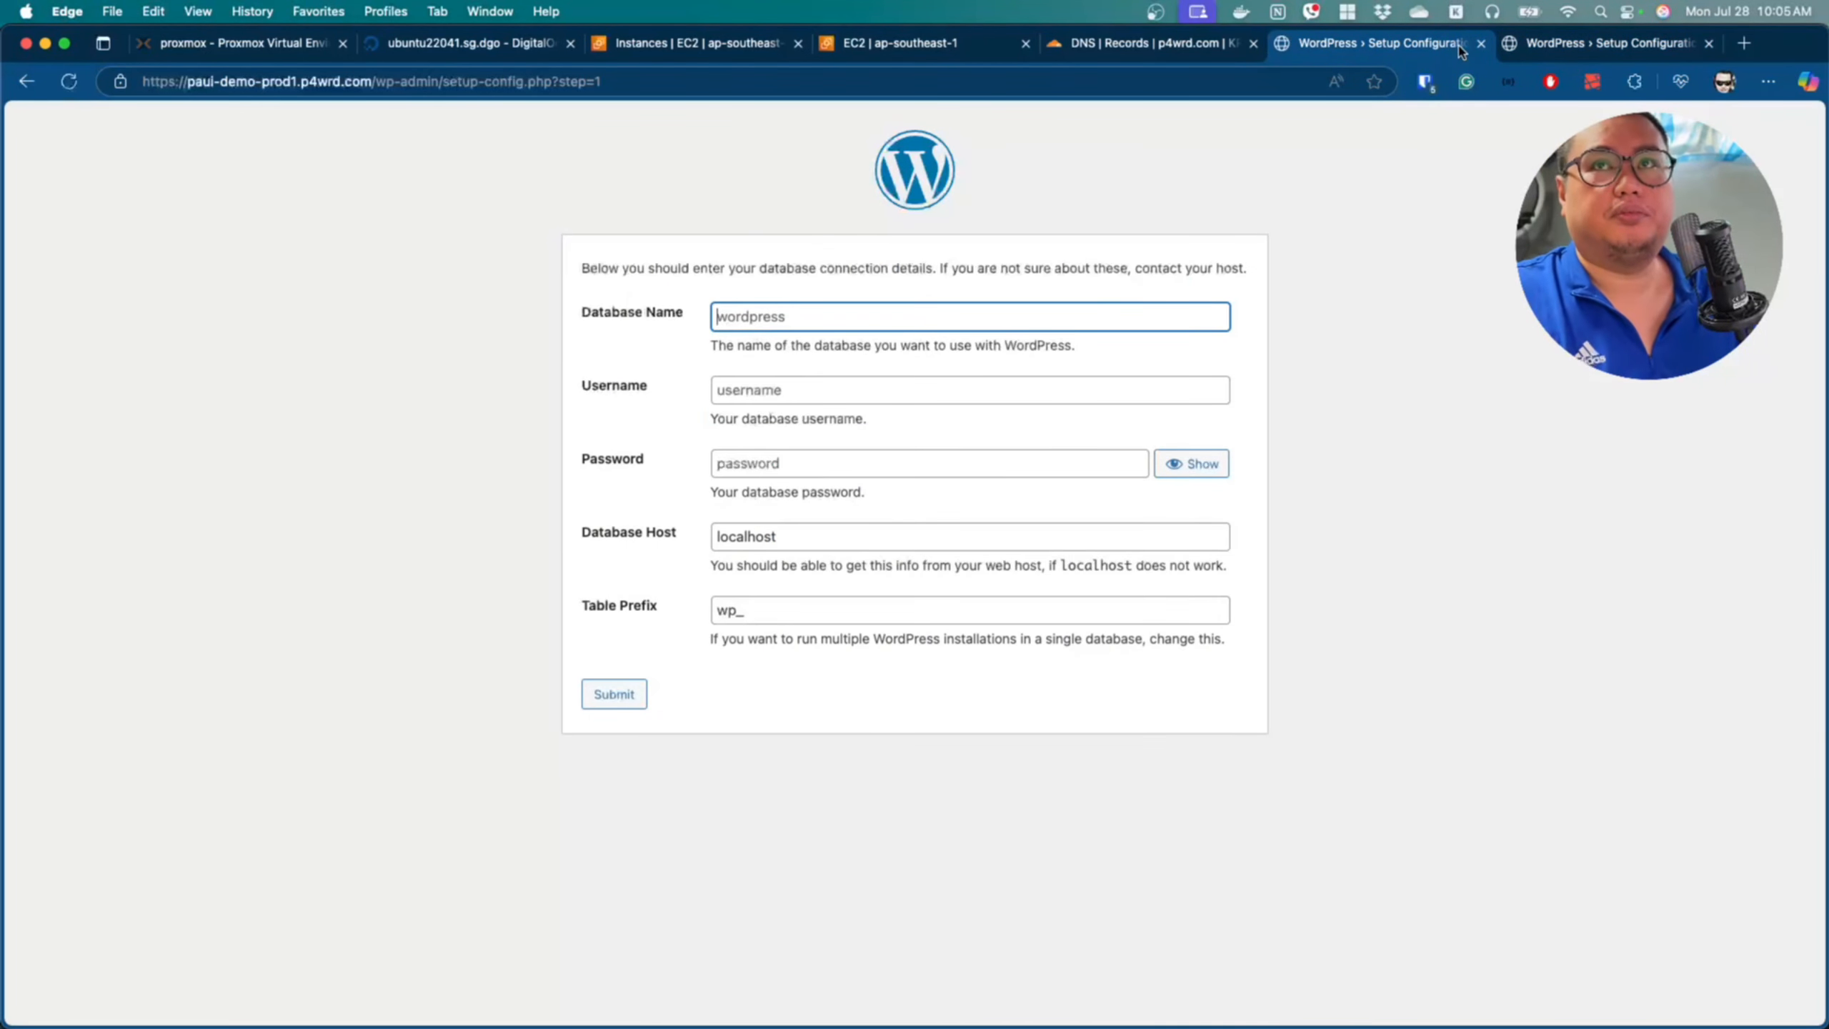
{"action": "left_click", "coordinate": [1510, 58]}
{"action": "left_click", "coordinate": [68, 81]}
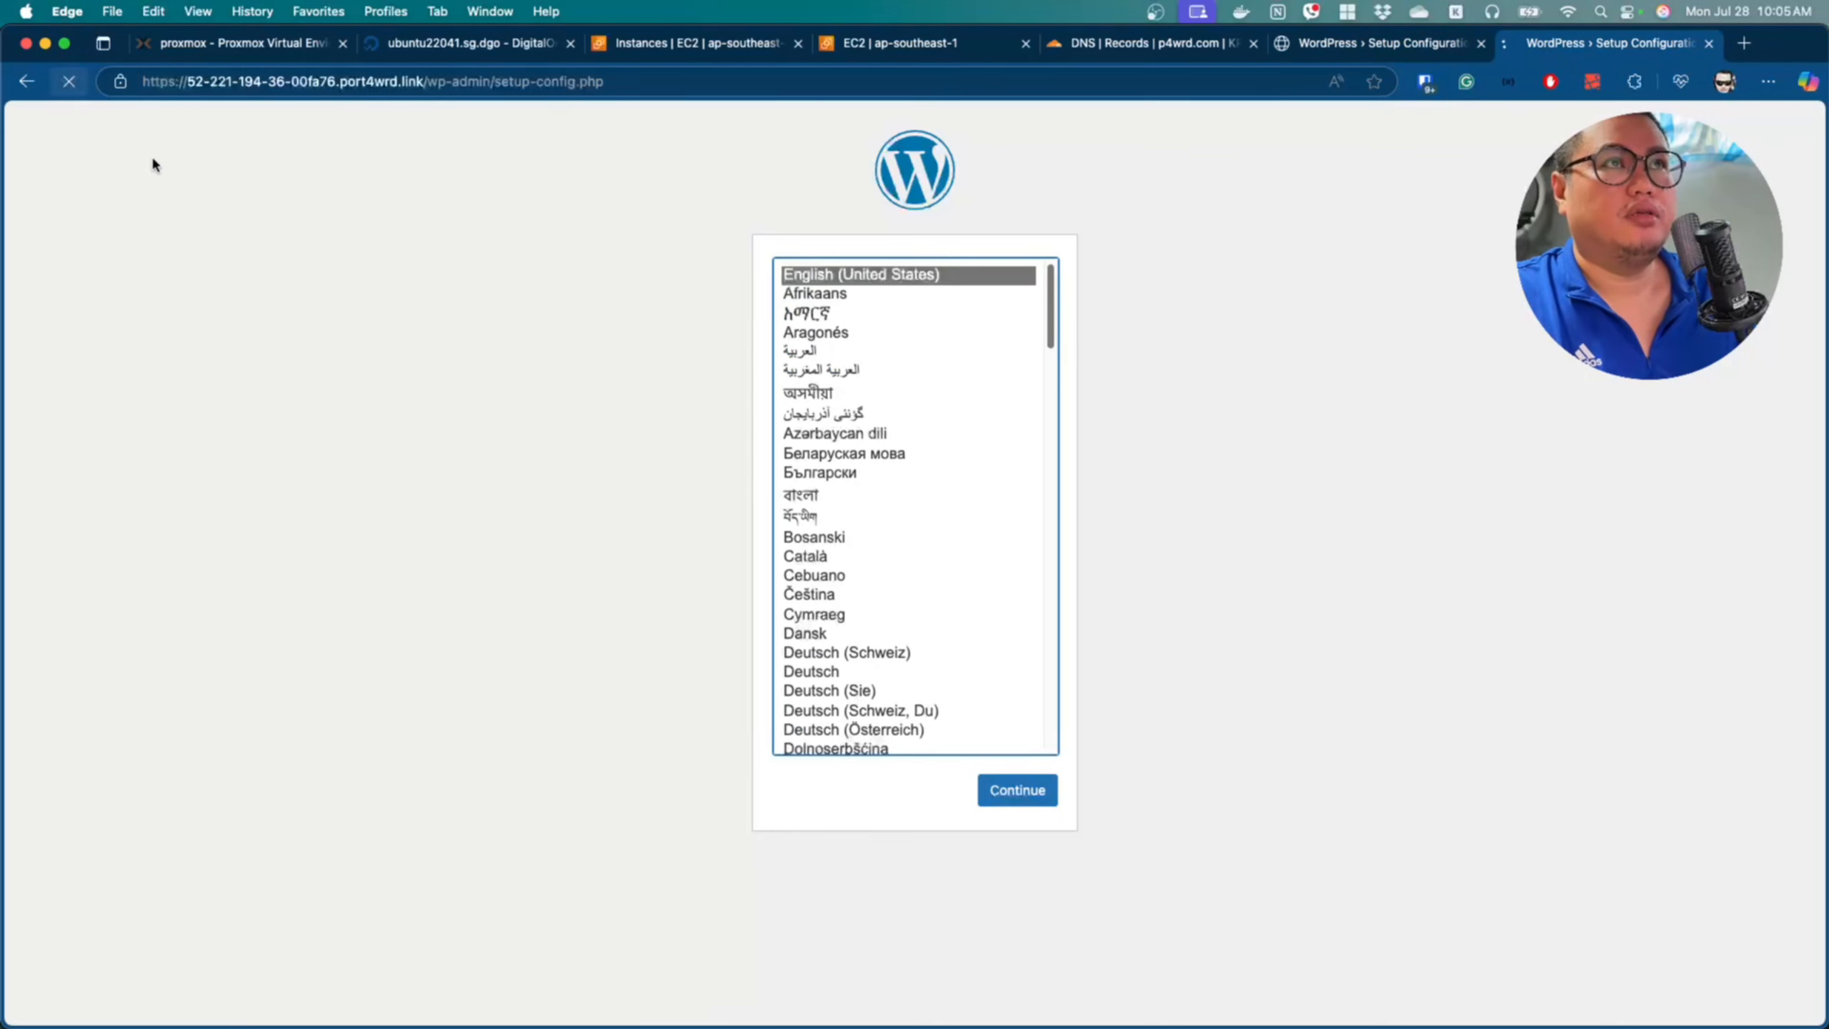